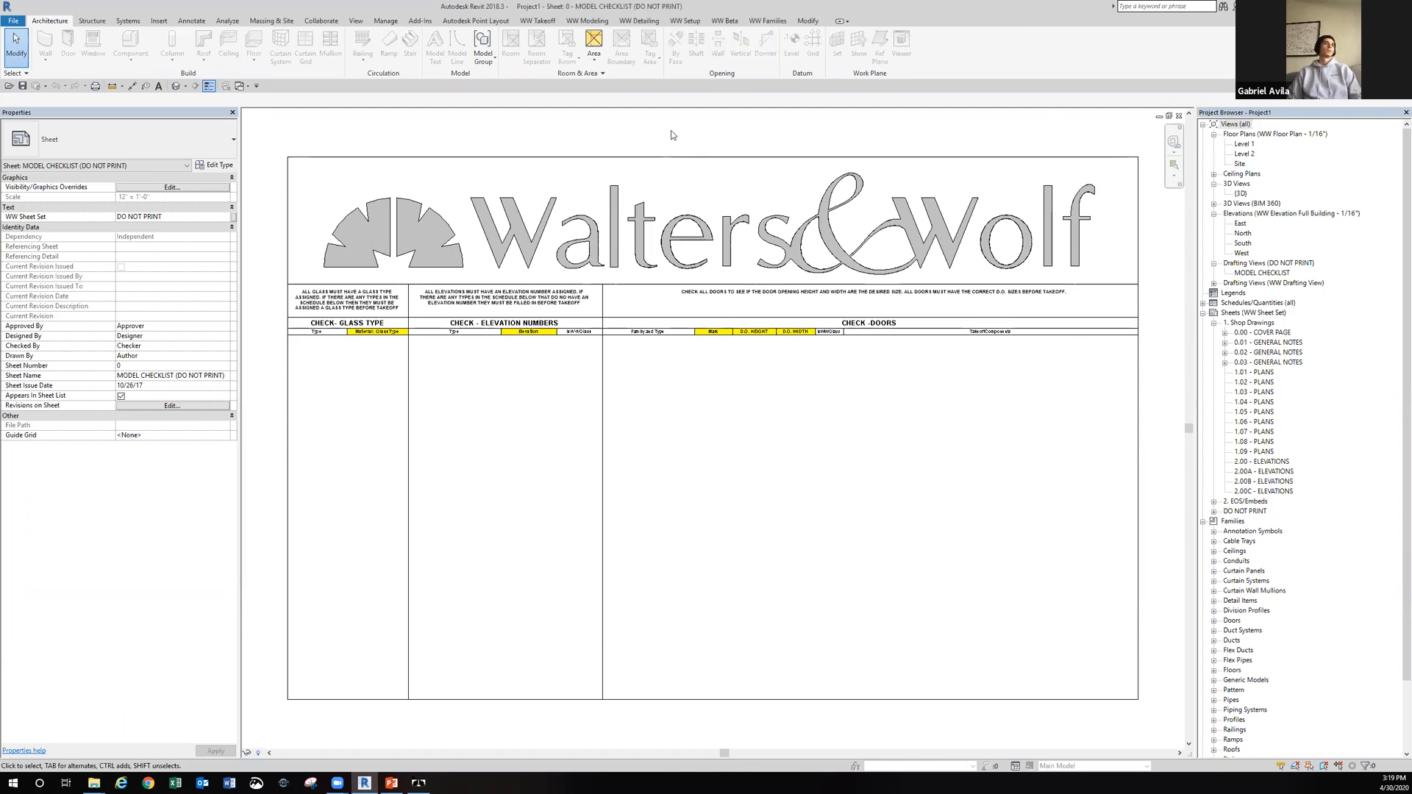
Open the Site floor plan and locate the project internal base point marked by the text note.
double_click(1241, 165)
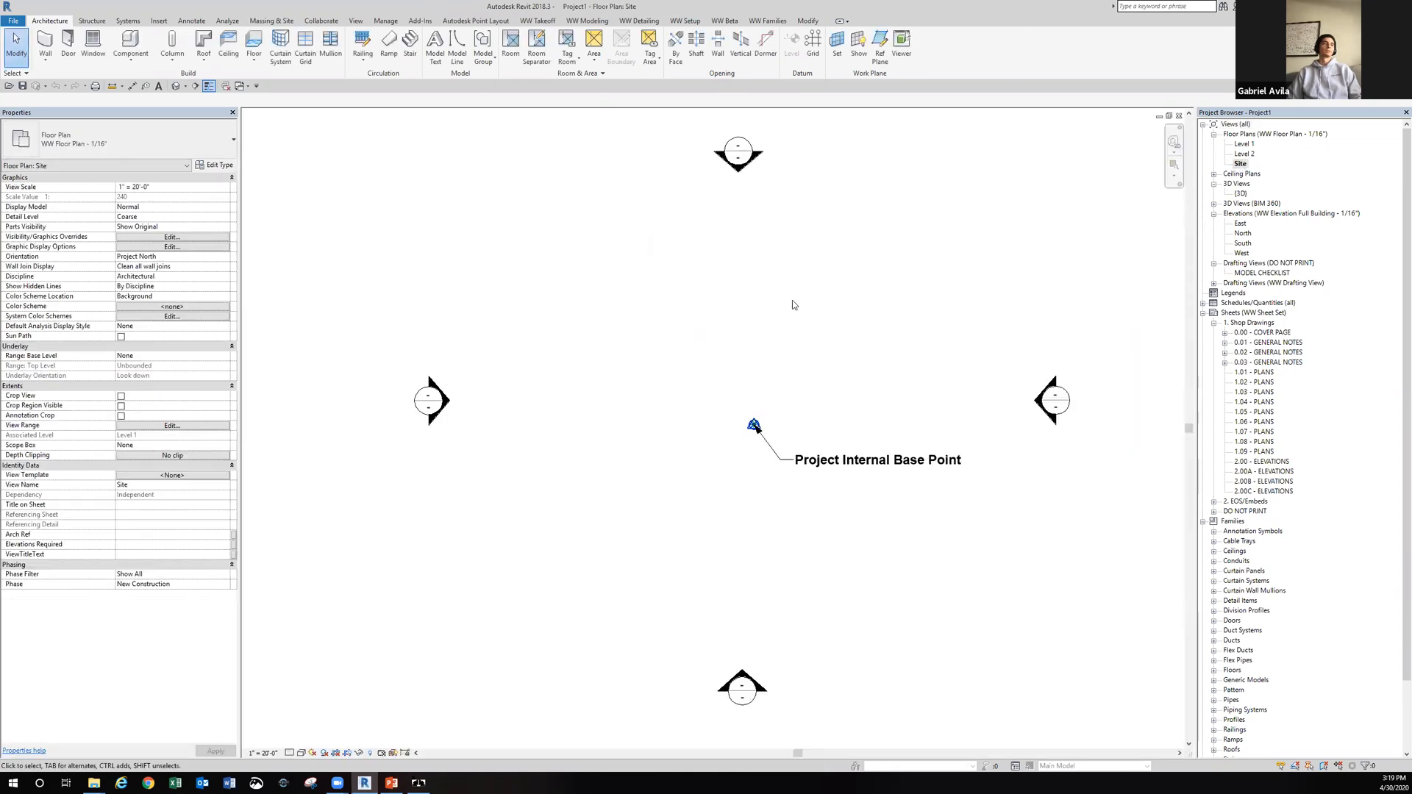
middle_drag(783, 405, 766, 378)
scroll(780, 452, up, 2)
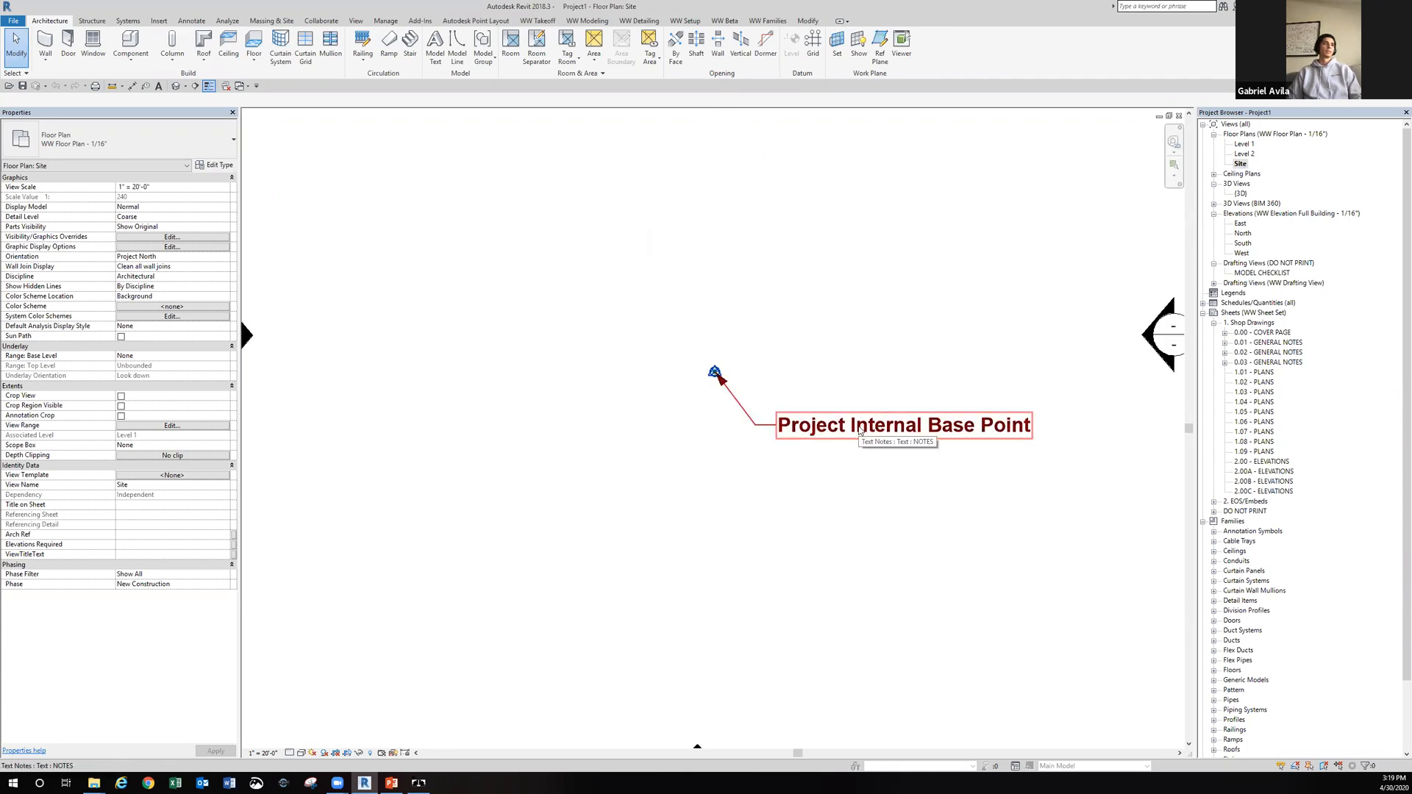
scroll(712, 361, up, 5)
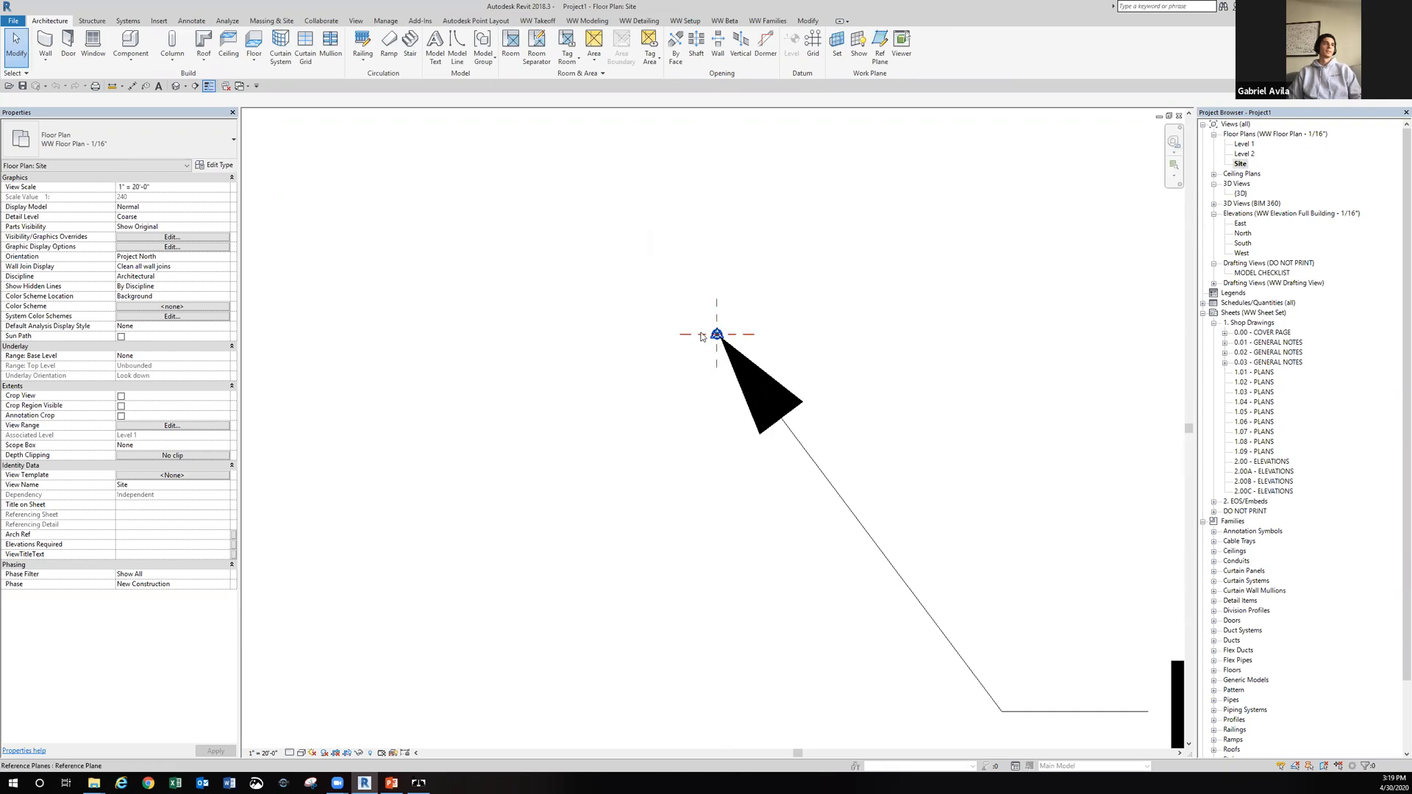
scroll(718, 335, up, 2)
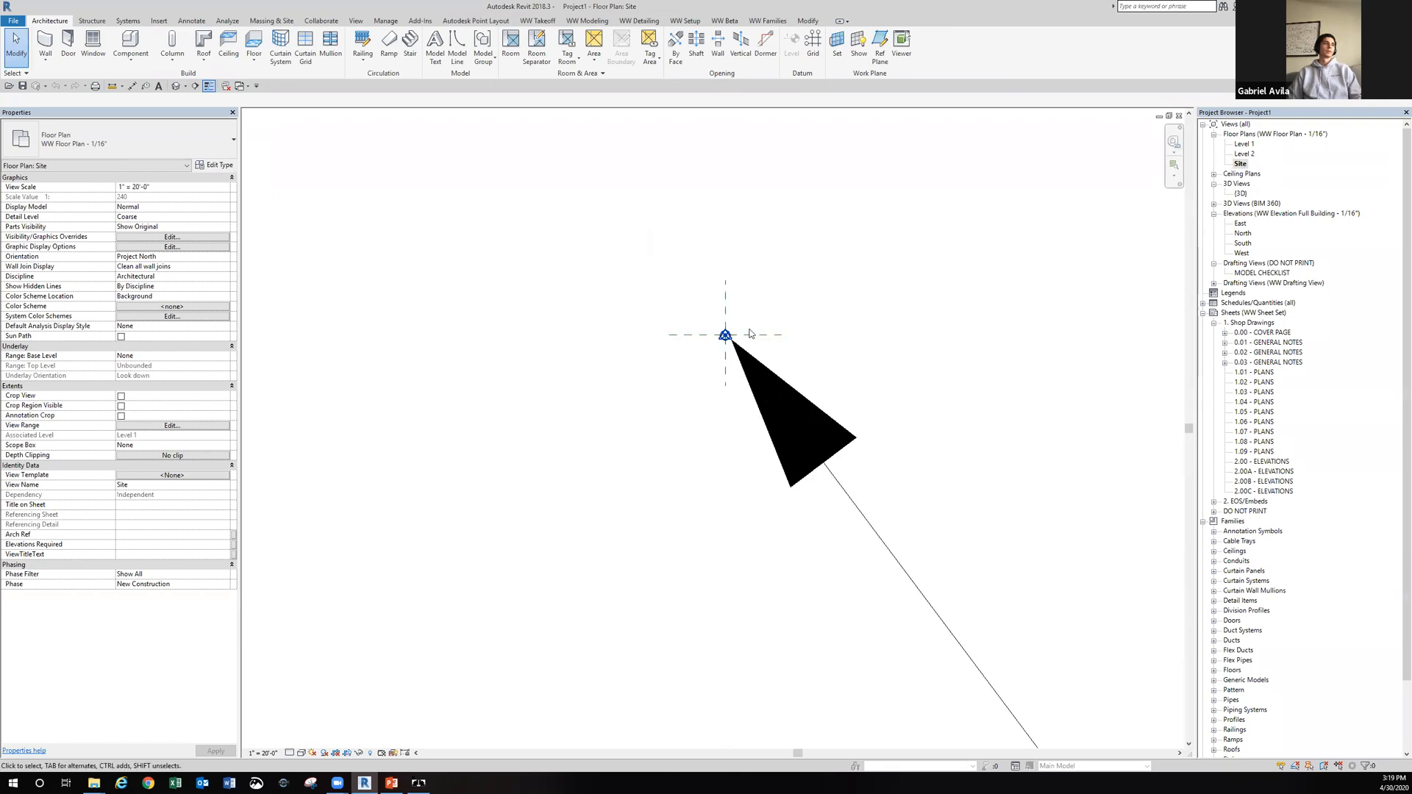
Examine the project base point and the reference planes crossing at it, where the leader arrow of the note points.
scroll(727, 339, up, 2)
scroll(726, 340, down, 2)
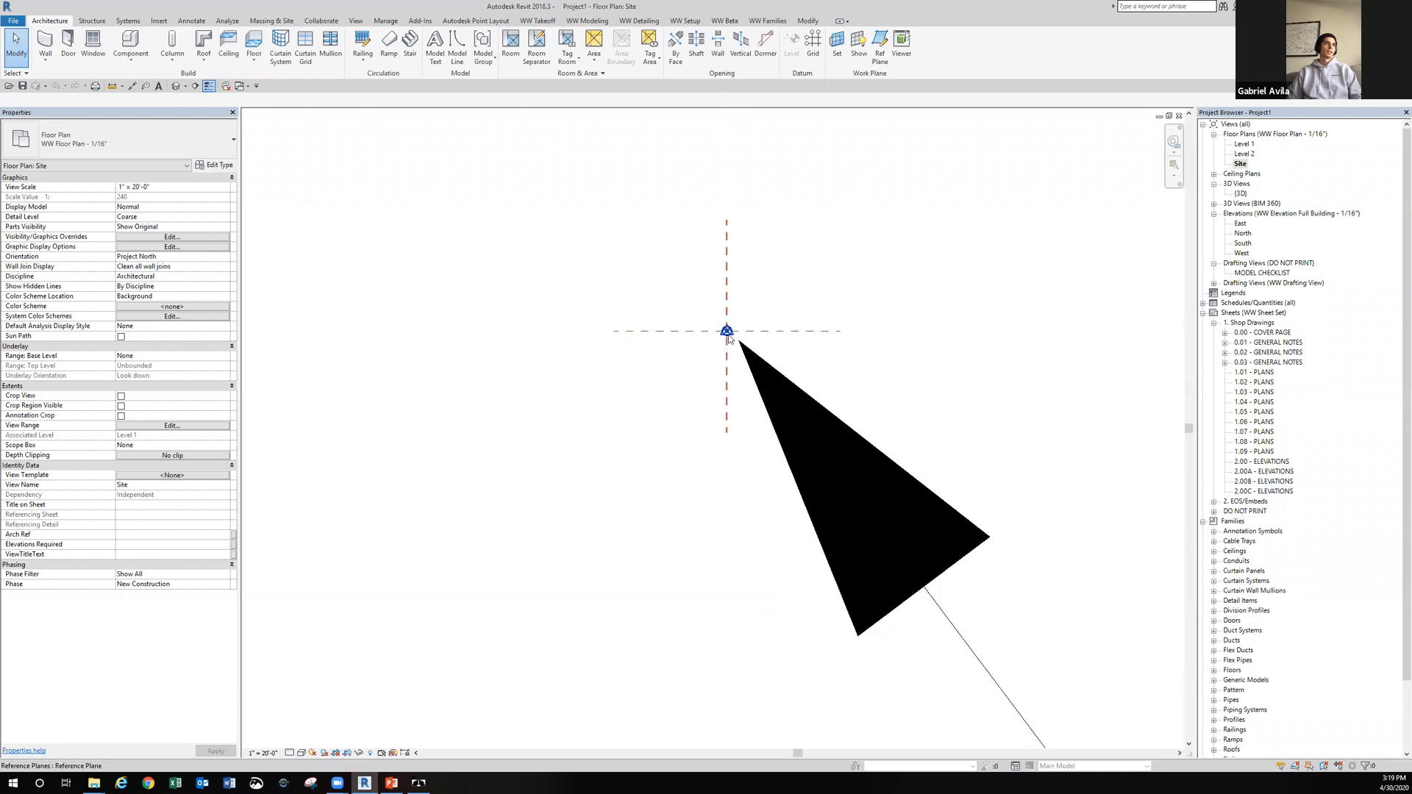
scroll(728, 339, up, 1)
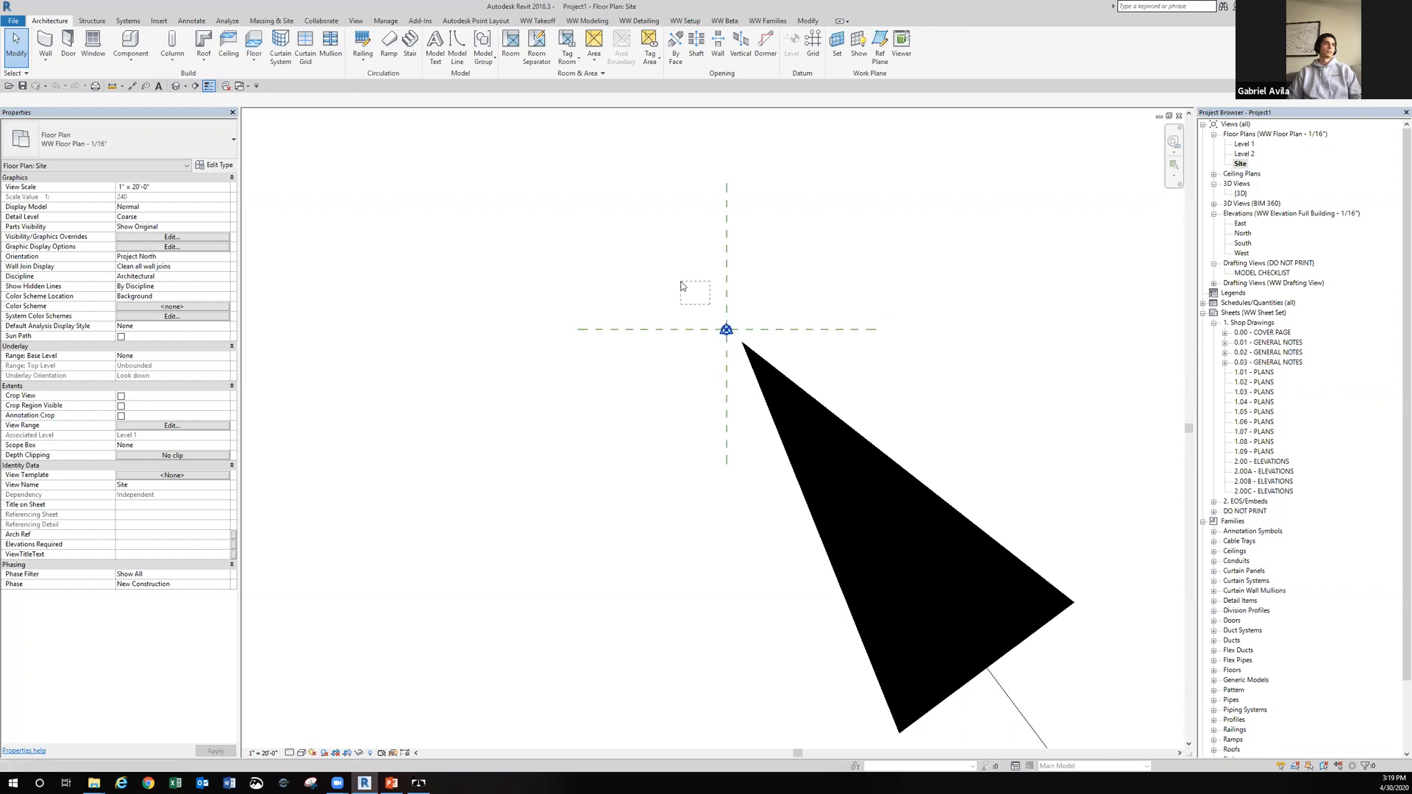
scroll(727, 330, down, 1)
scroll(725, 329, up, 3)
scroll(724, 328, down, 3)
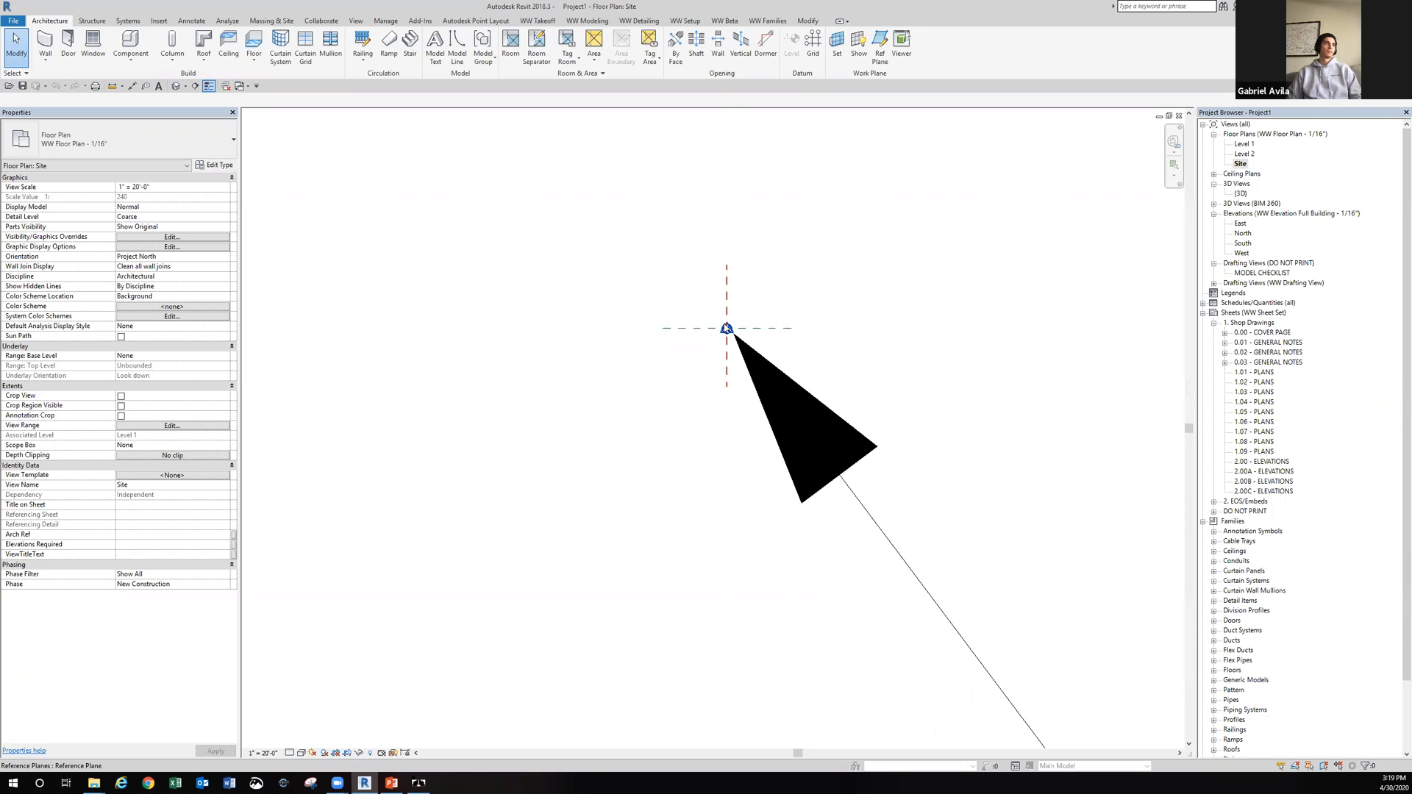
scroll(724, 328, up, 2)
scroll(725, 328, down, 3)
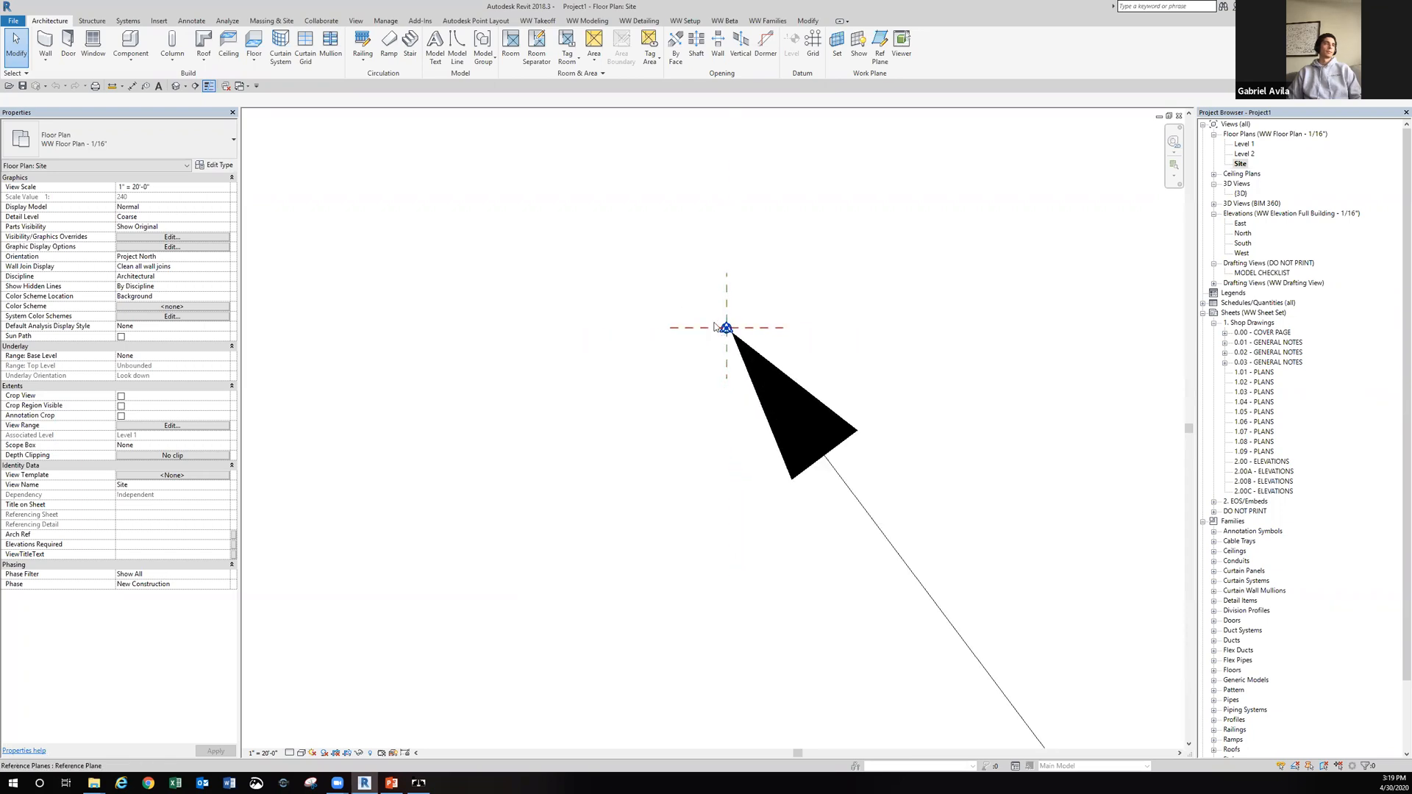
scroll(704, 320, up, 3)
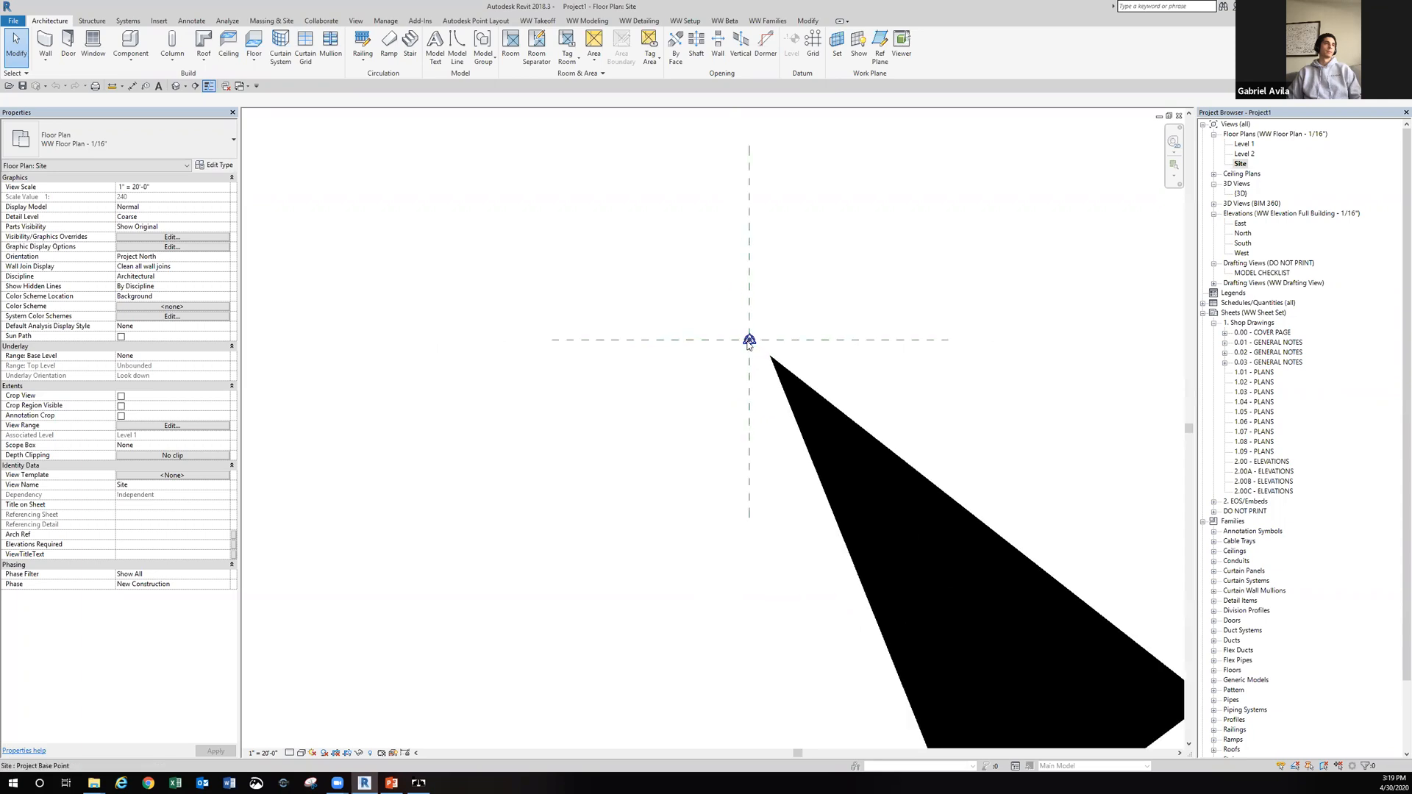
scroll(748, 340, down, 3)
scroll(748, 341, down, 2)
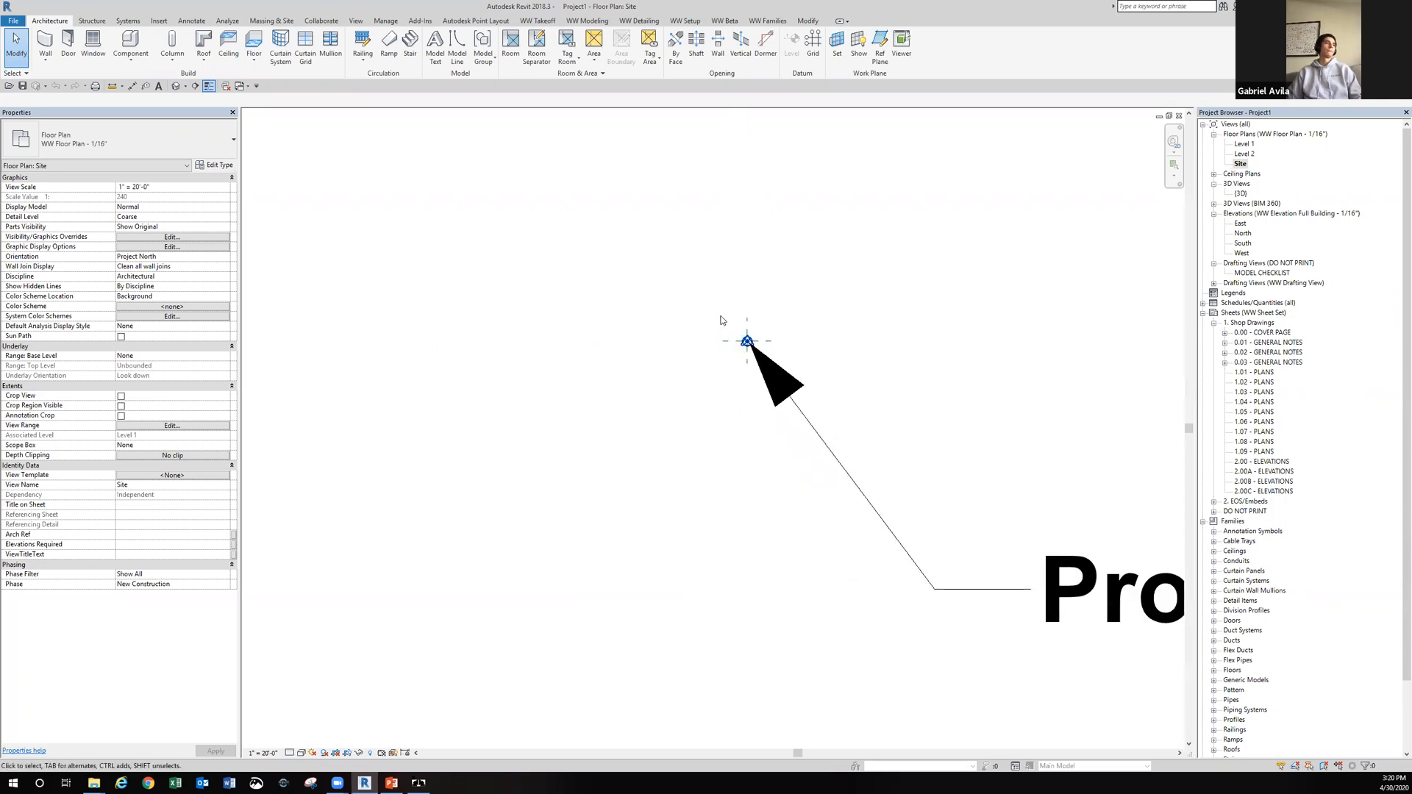
scroll(721, 321, up, 1)
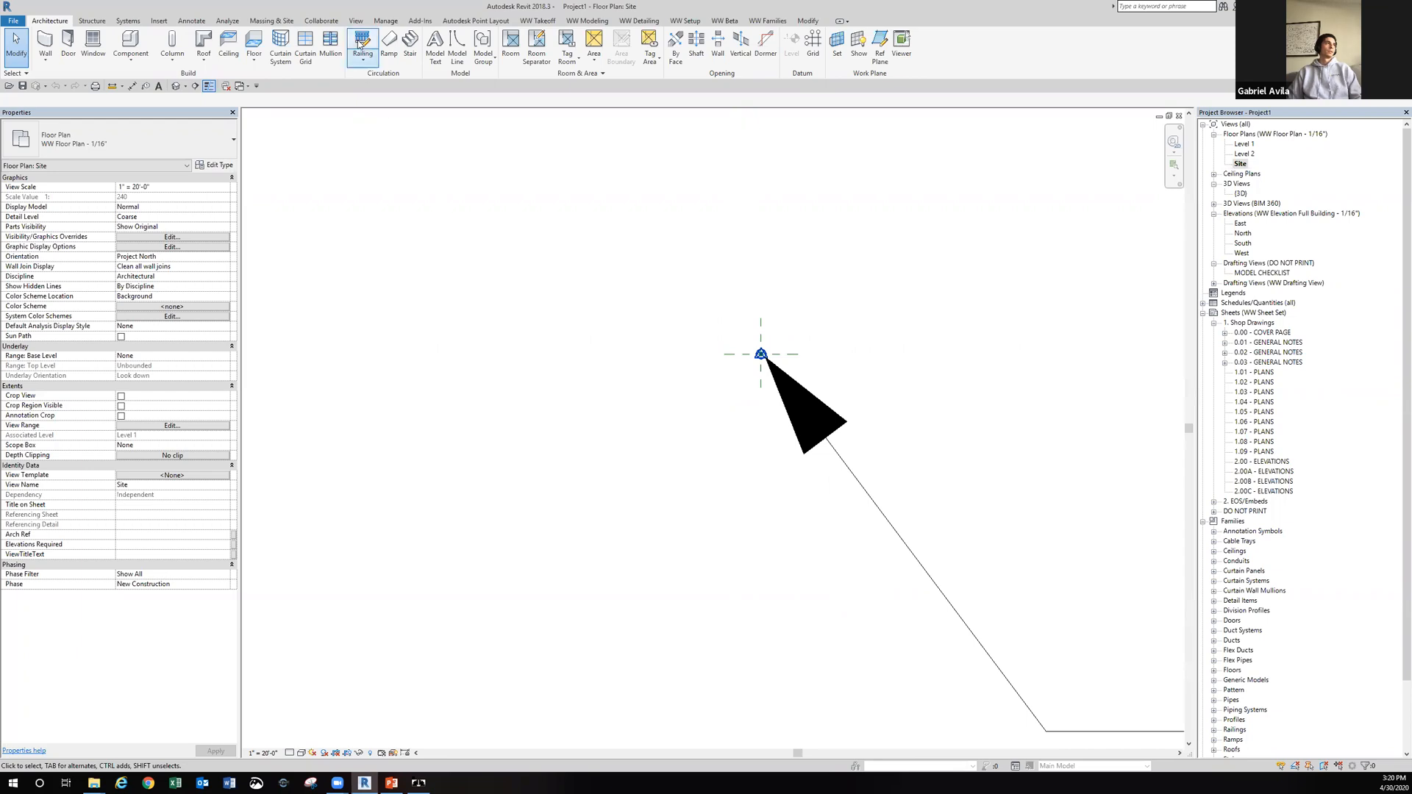
Link the Revit model "100DD-HQ2 - Architecture - Ref Only_detached.rvt" from the desktop's Drafting Training folder, positioned Auto - Origin to Origin.
click(169, 25)
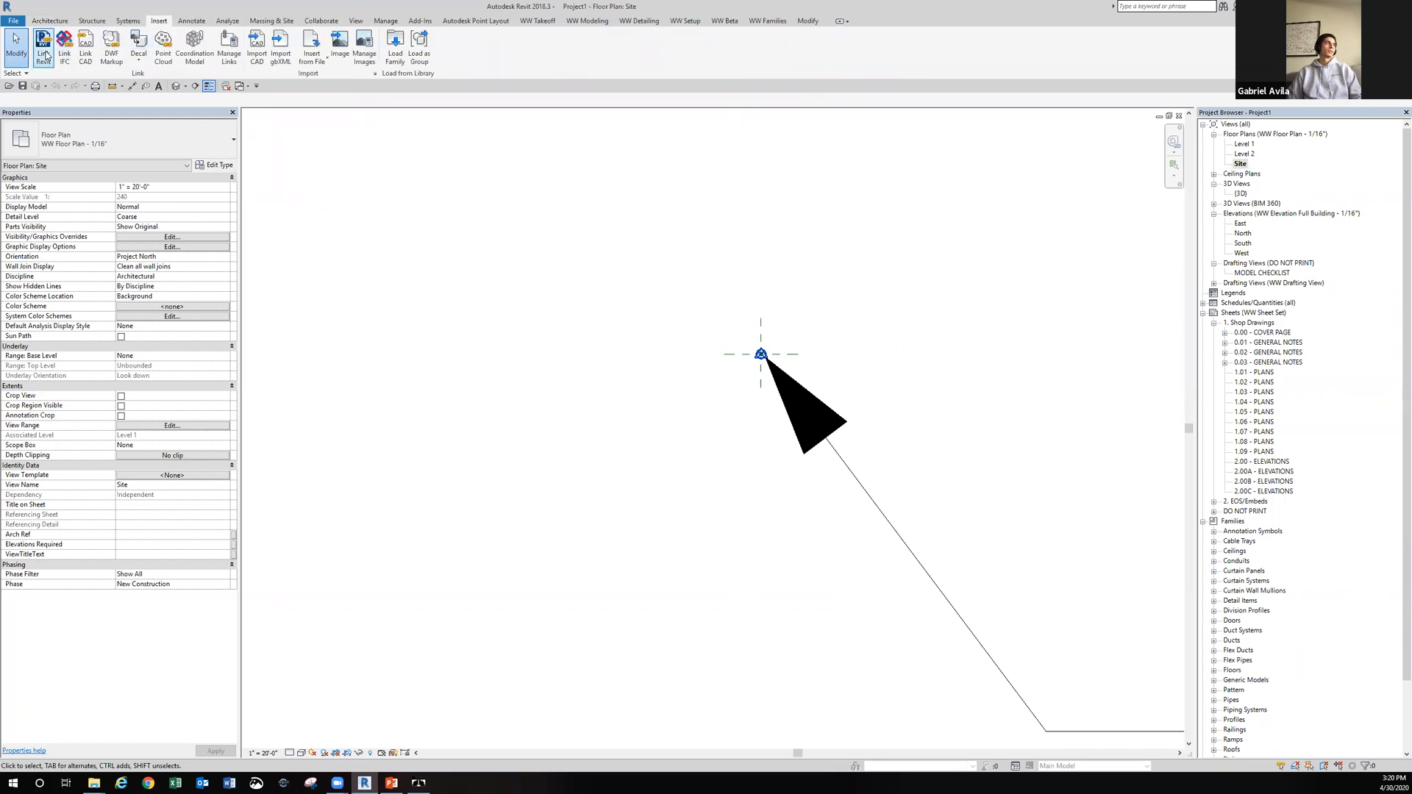
click(43, 49)
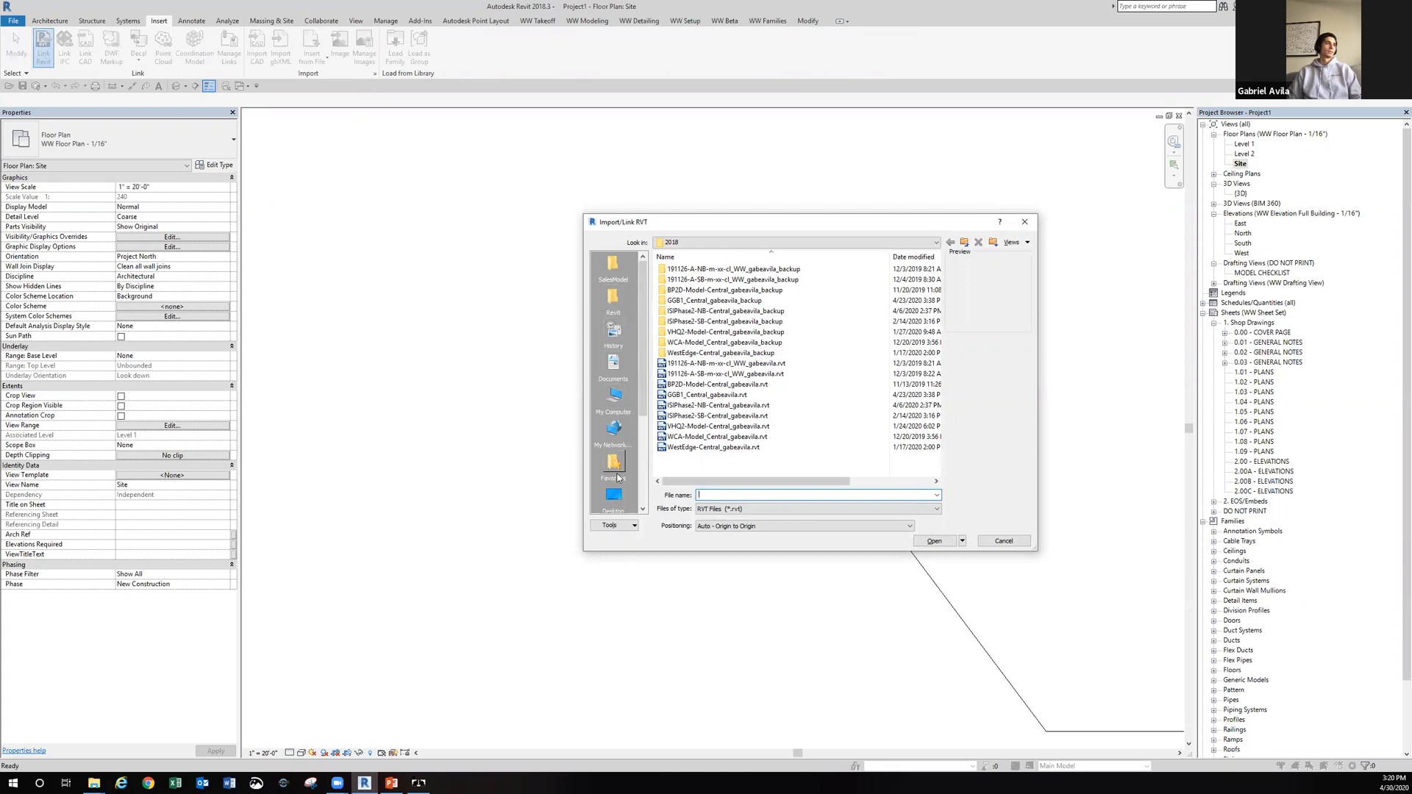
click(615, 496)
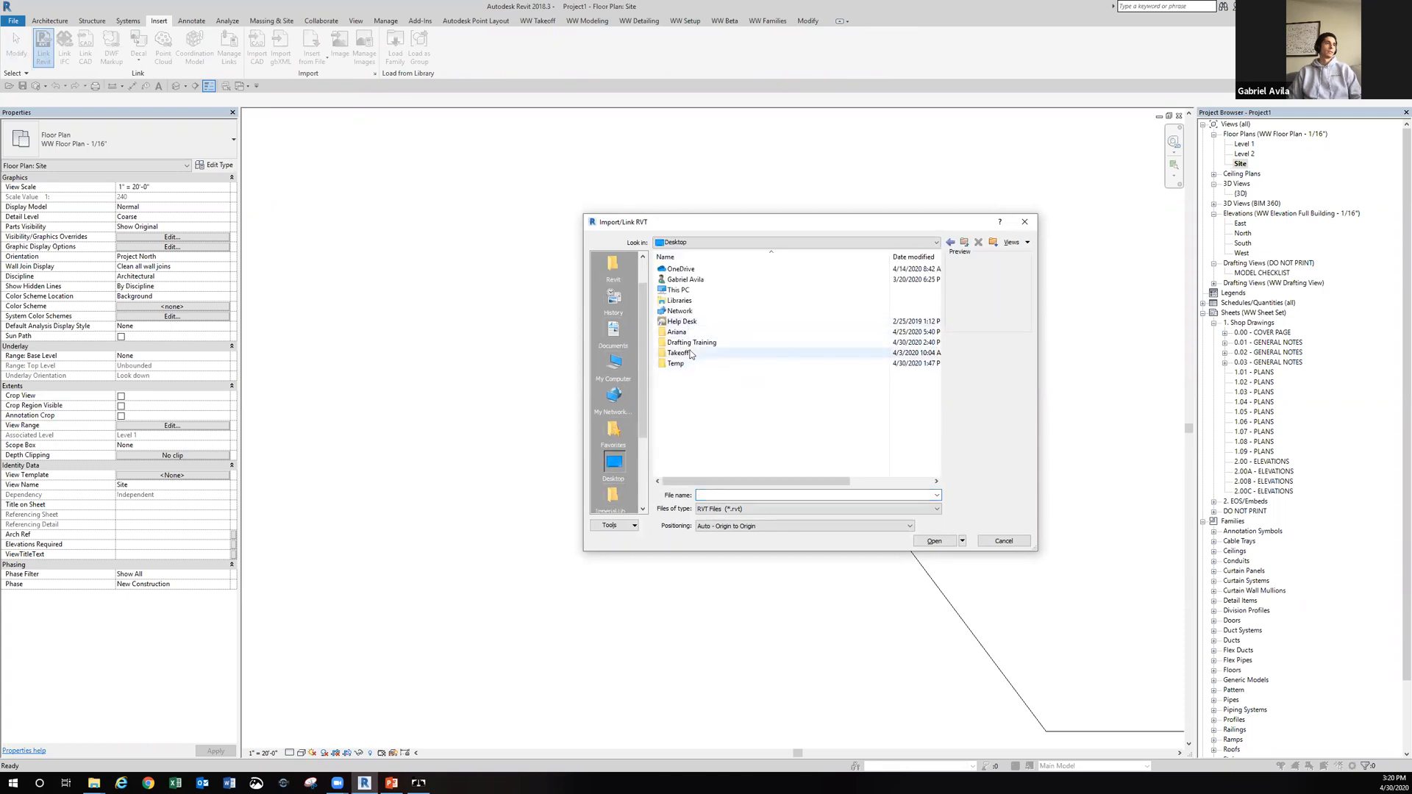
double_click(692, 343)
click(715, 270)
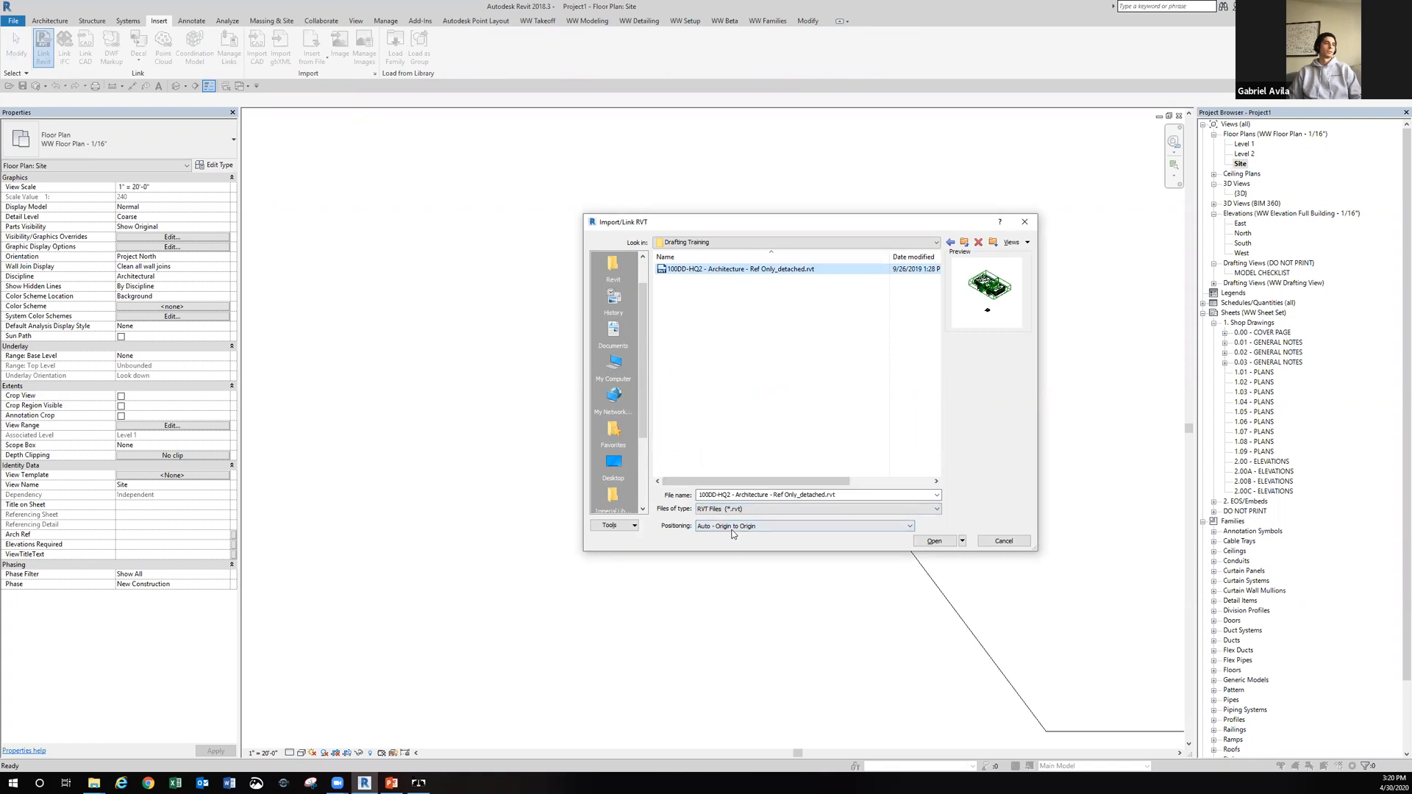
click(933, 542)
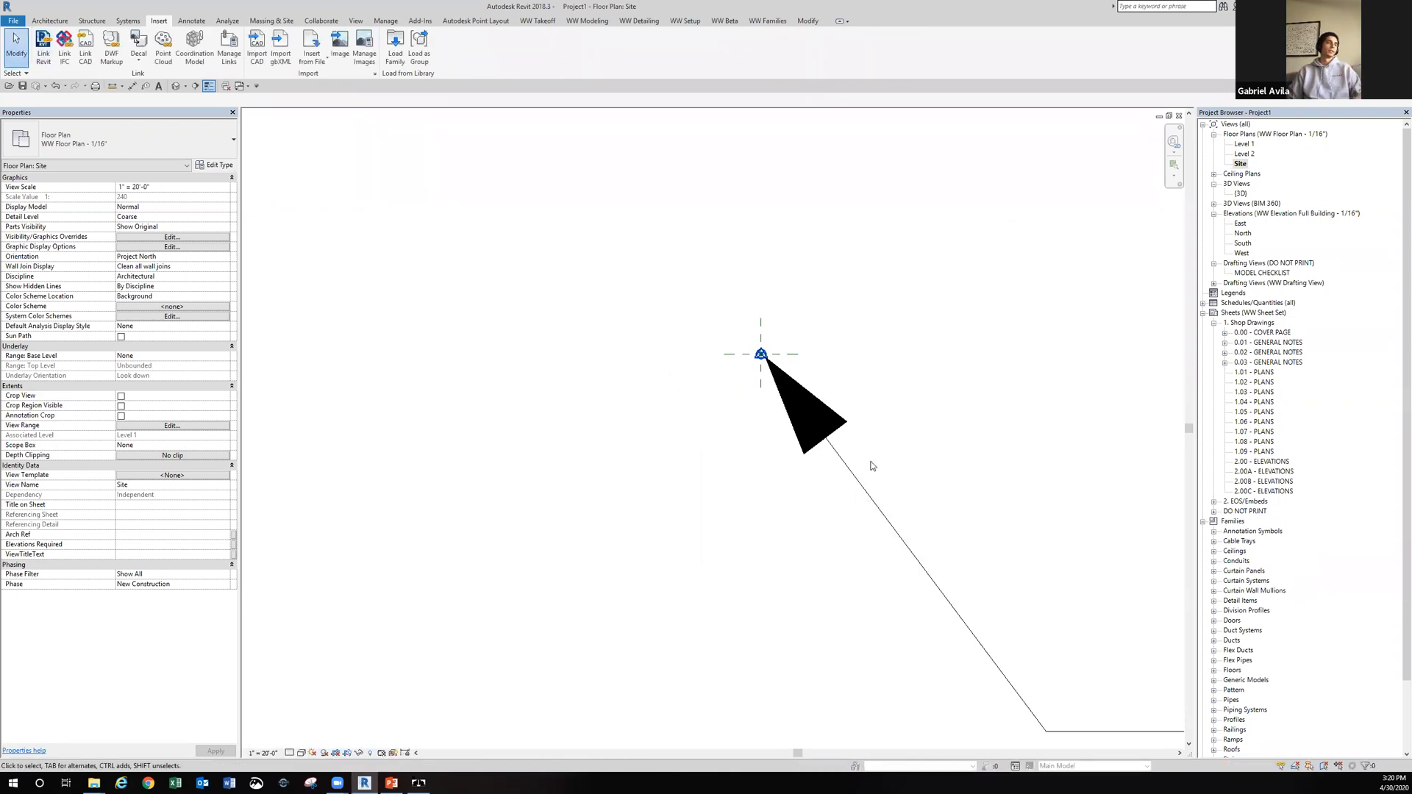
scroll(872, 466, down, 6)
scroll(861, 463, down, 5)
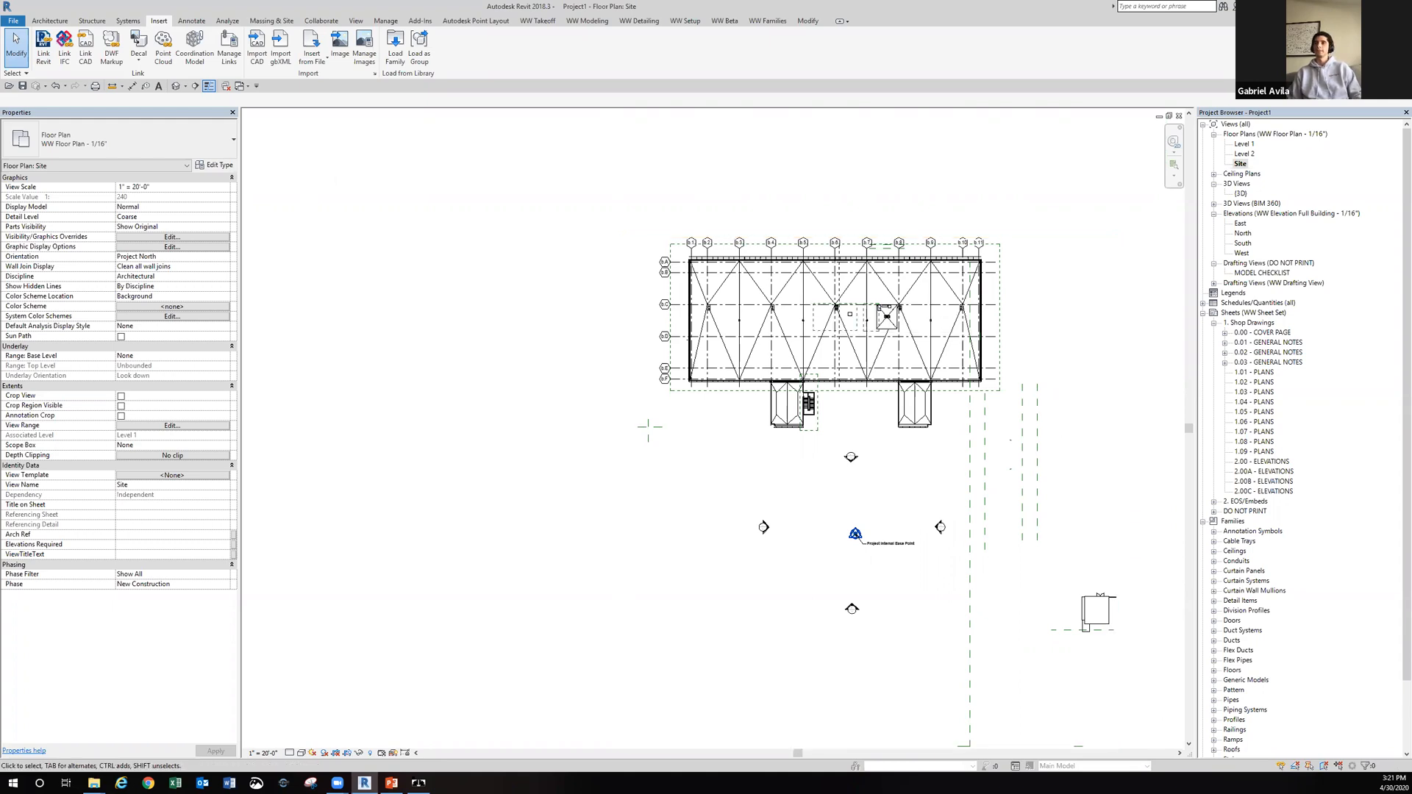
key(alt+Tab)
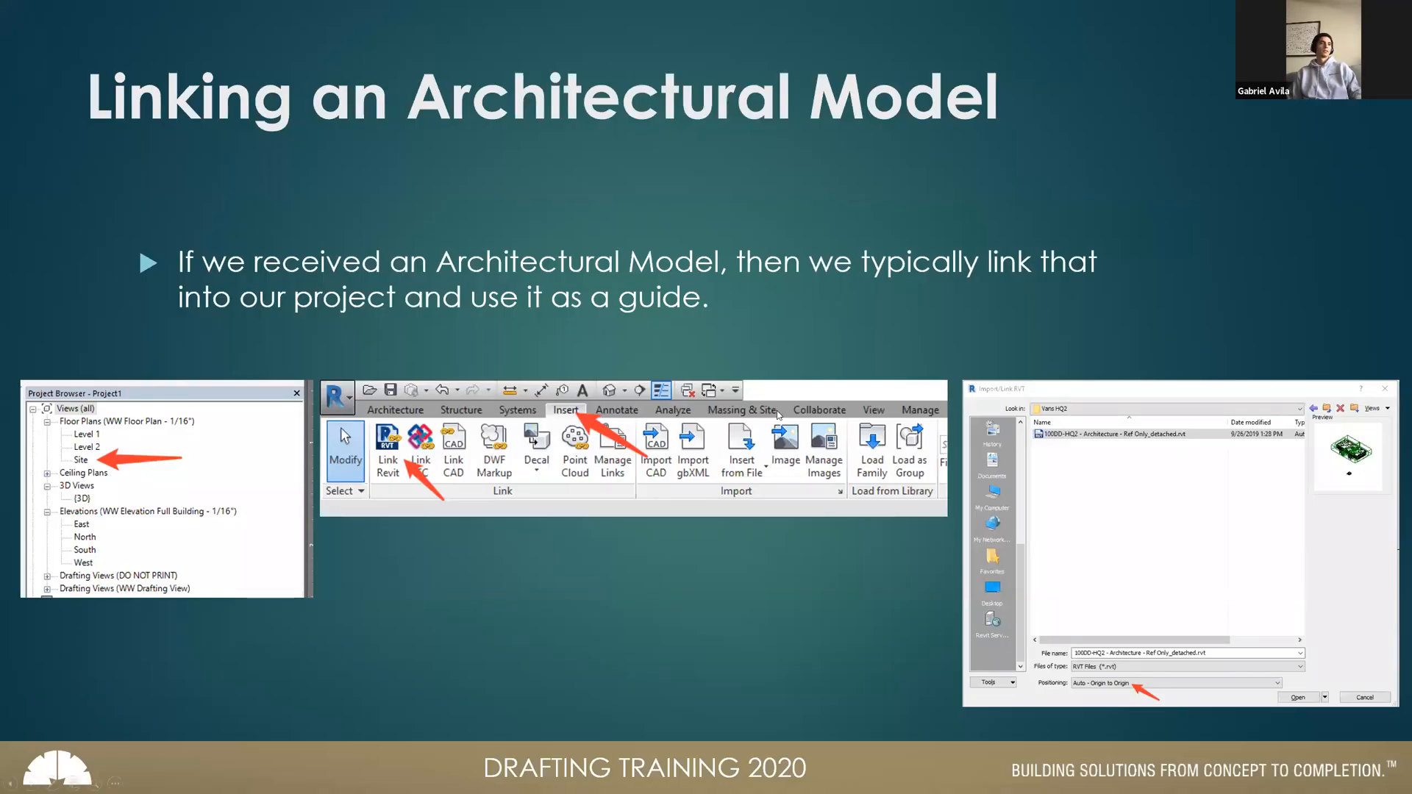
click(1059, 364)
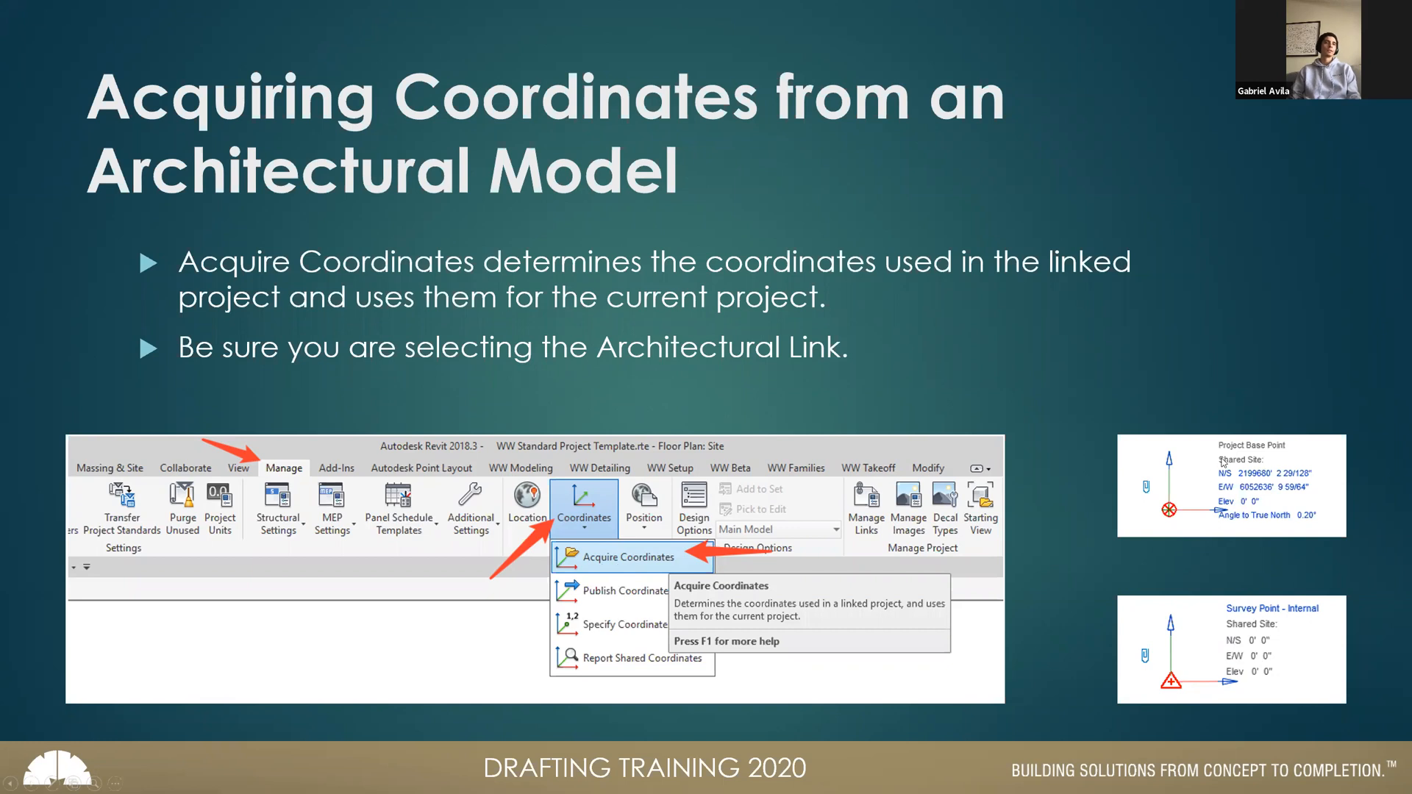
key(alt+Tab)
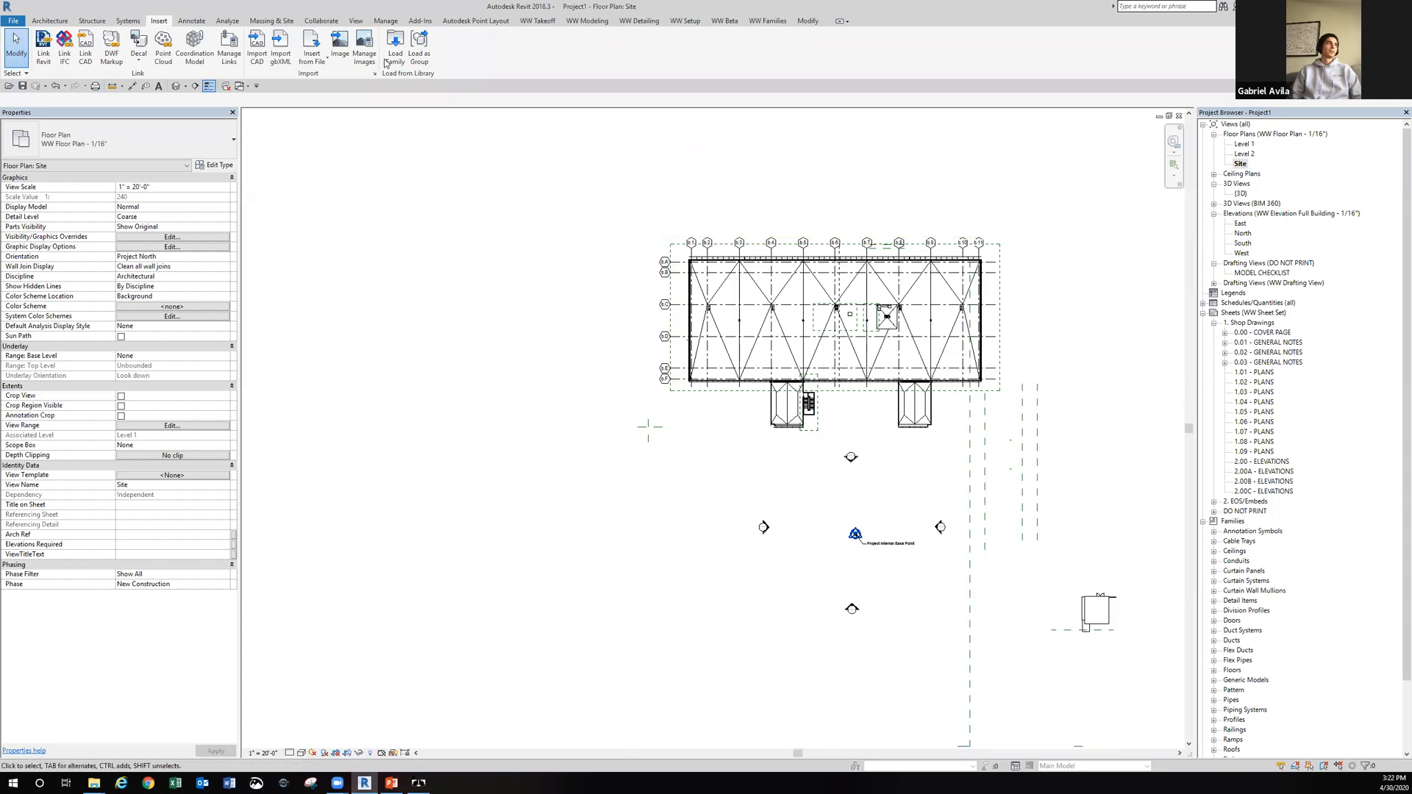
Acquire the shared coordinates from the linked architectural model for the current project.
click(383, 21)
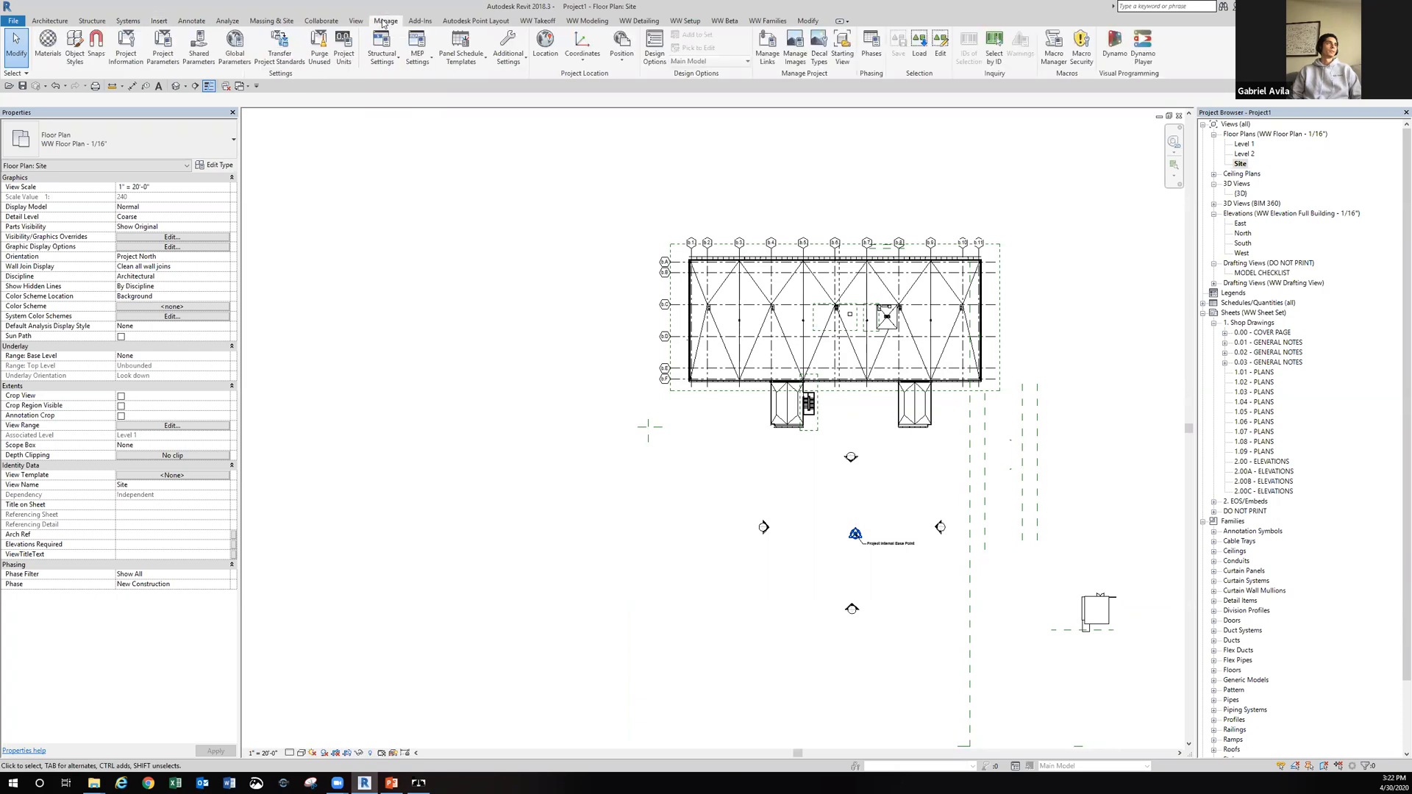
click(582, 53)
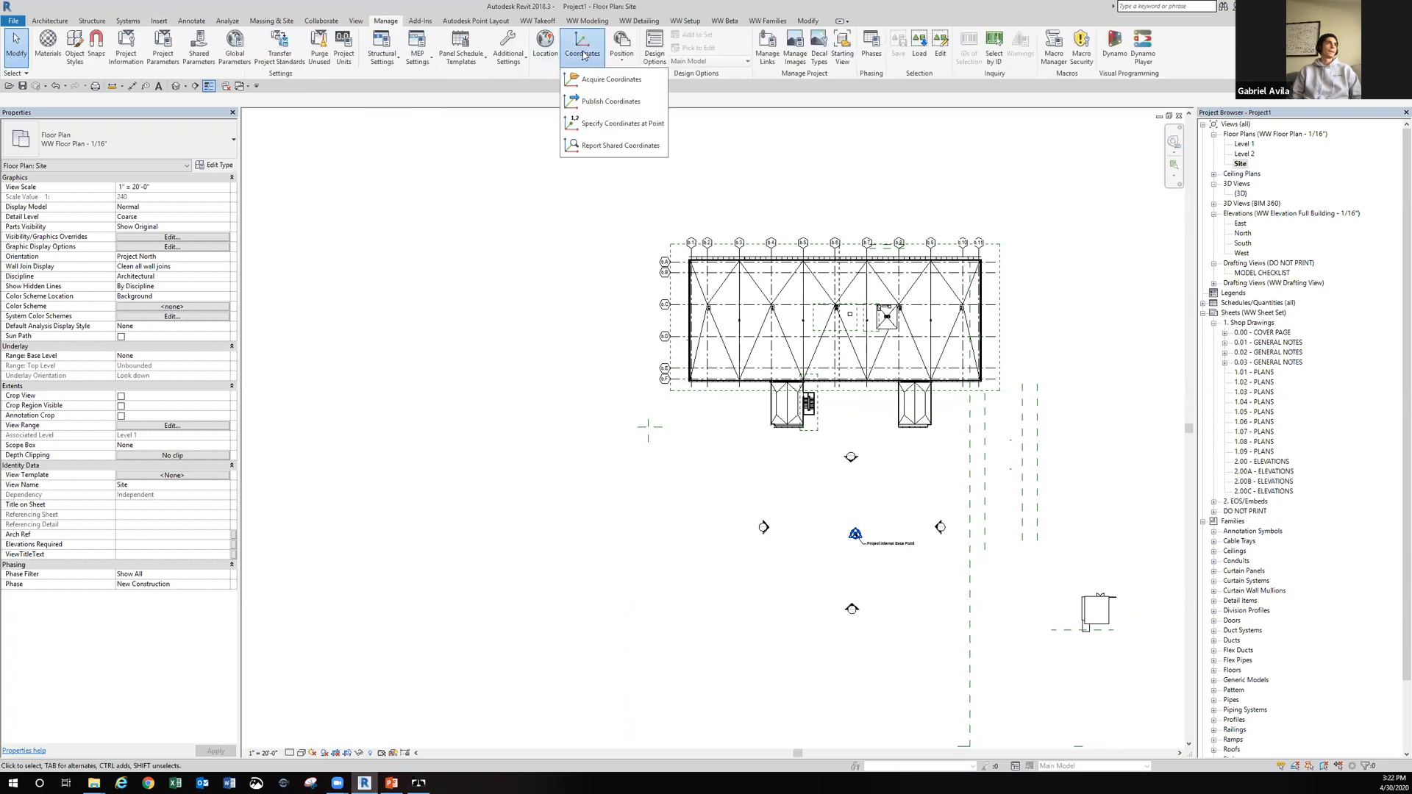
click(594, 81)
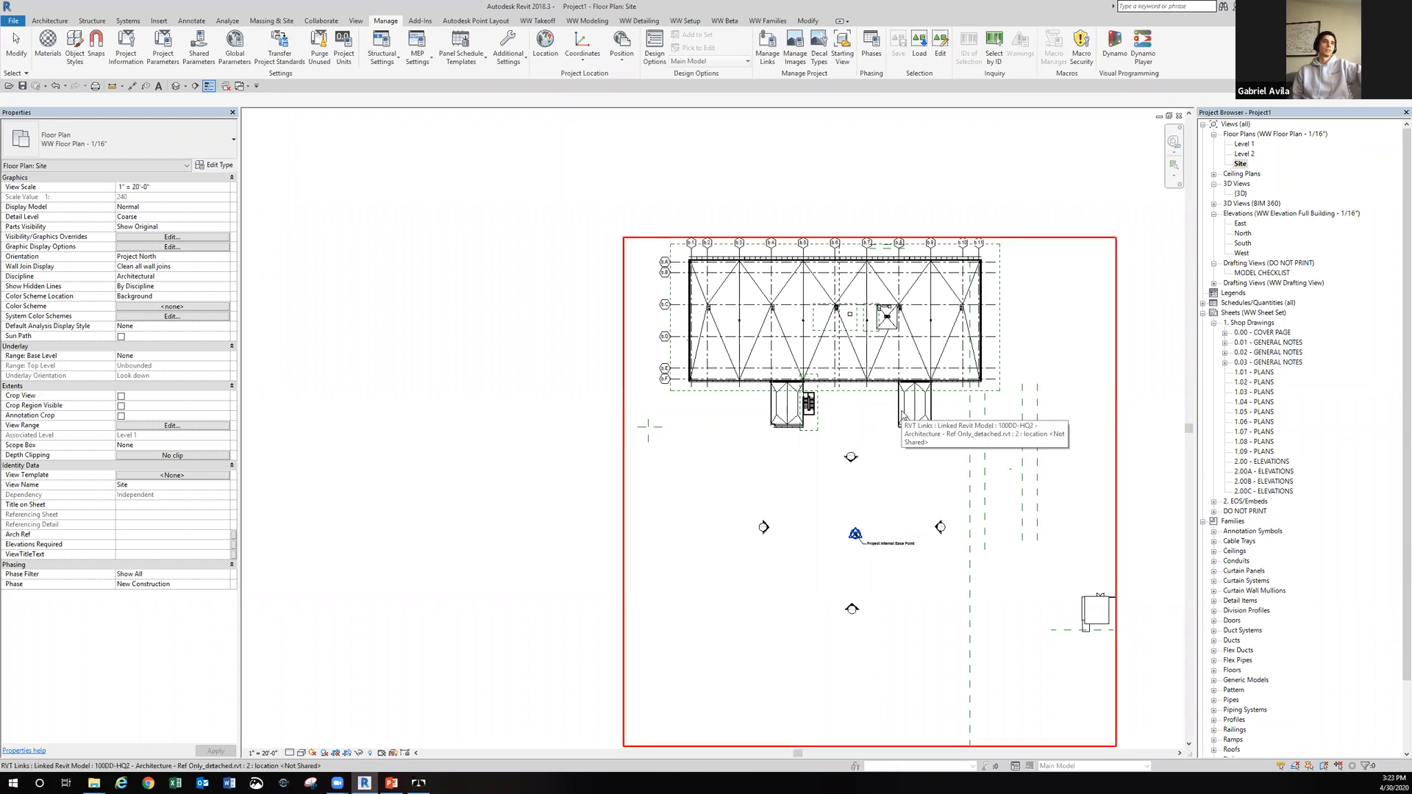
click(901, 409)
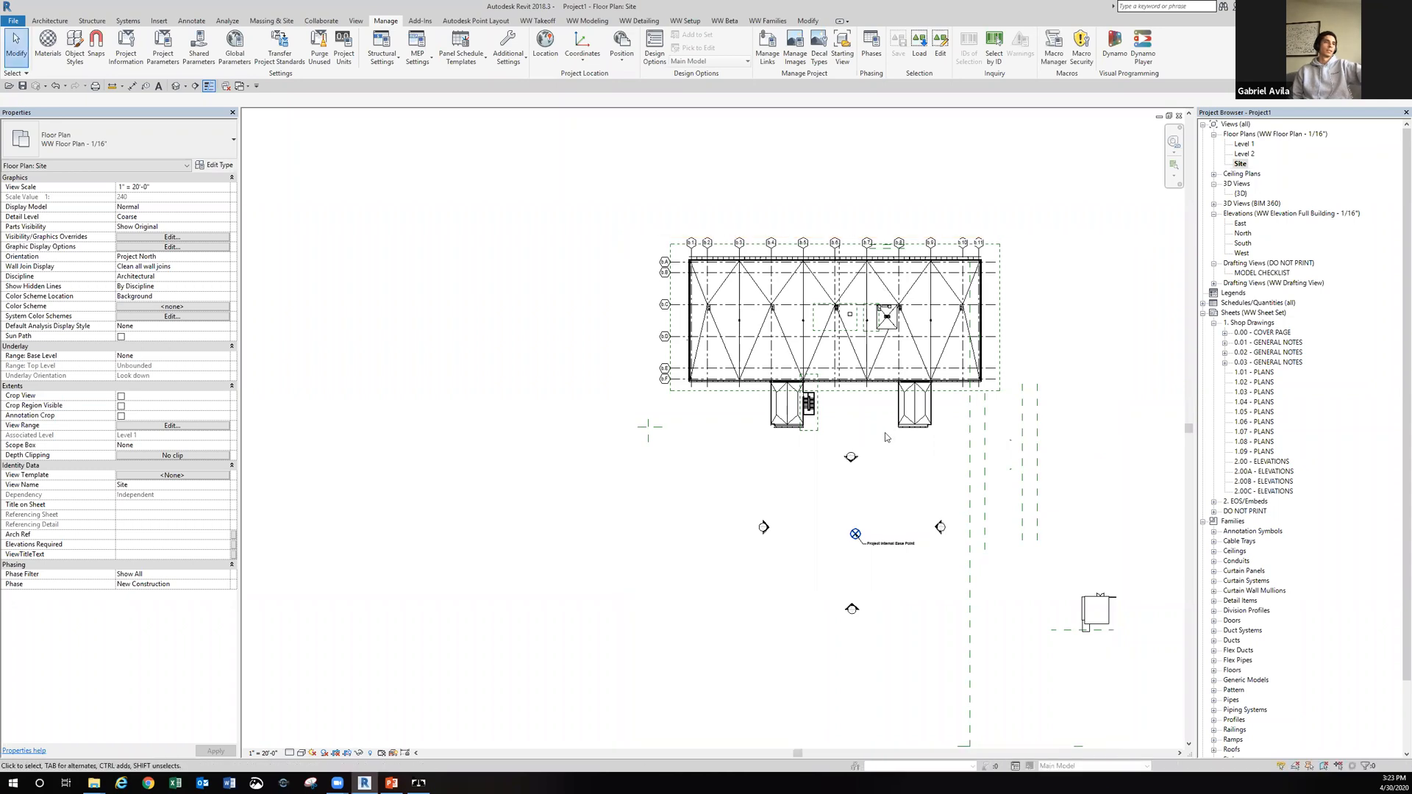
Inspect the project base point's shared-site coordinates, elevation and angle to true north.
middle_drag(862, 487, 839, 456)
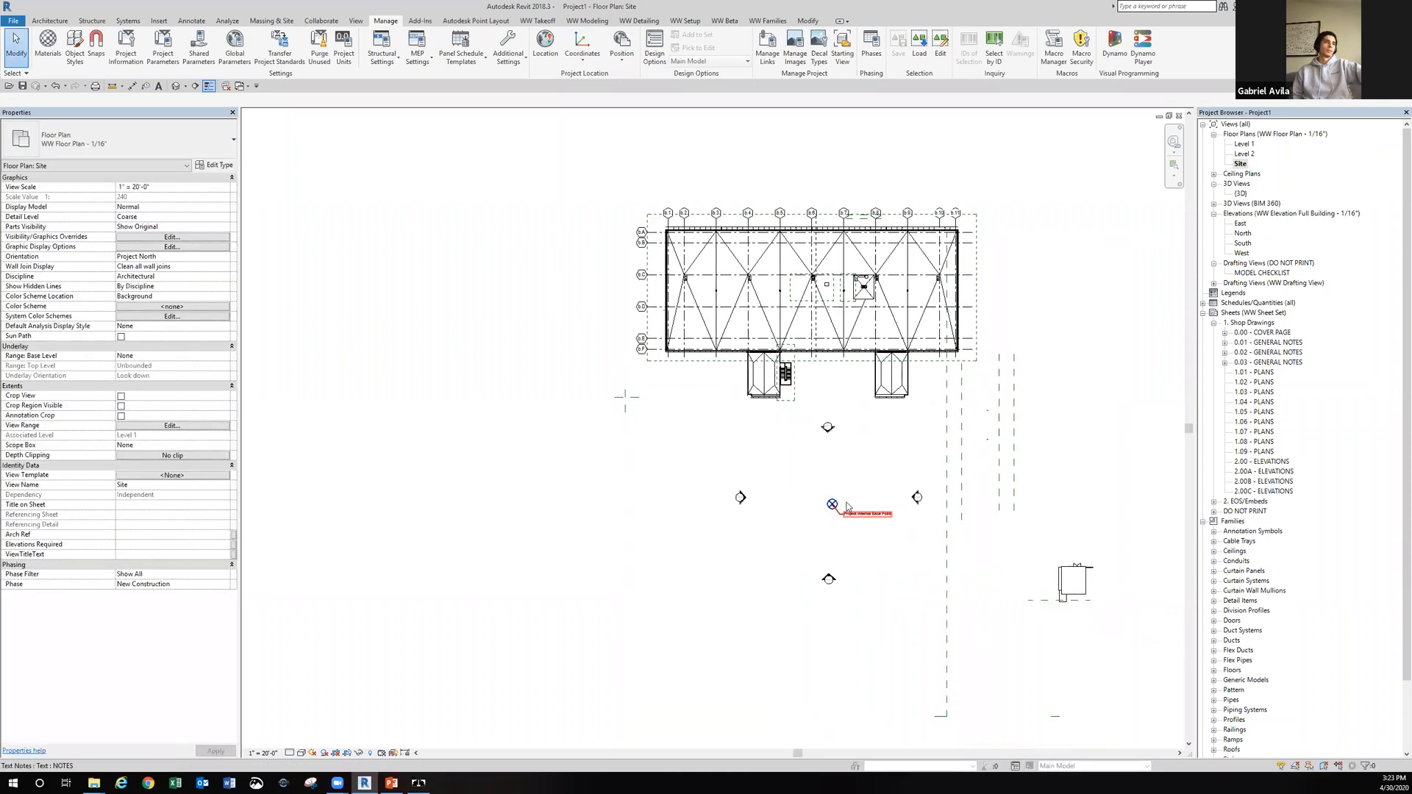
scroll(830, 517, up, 6)
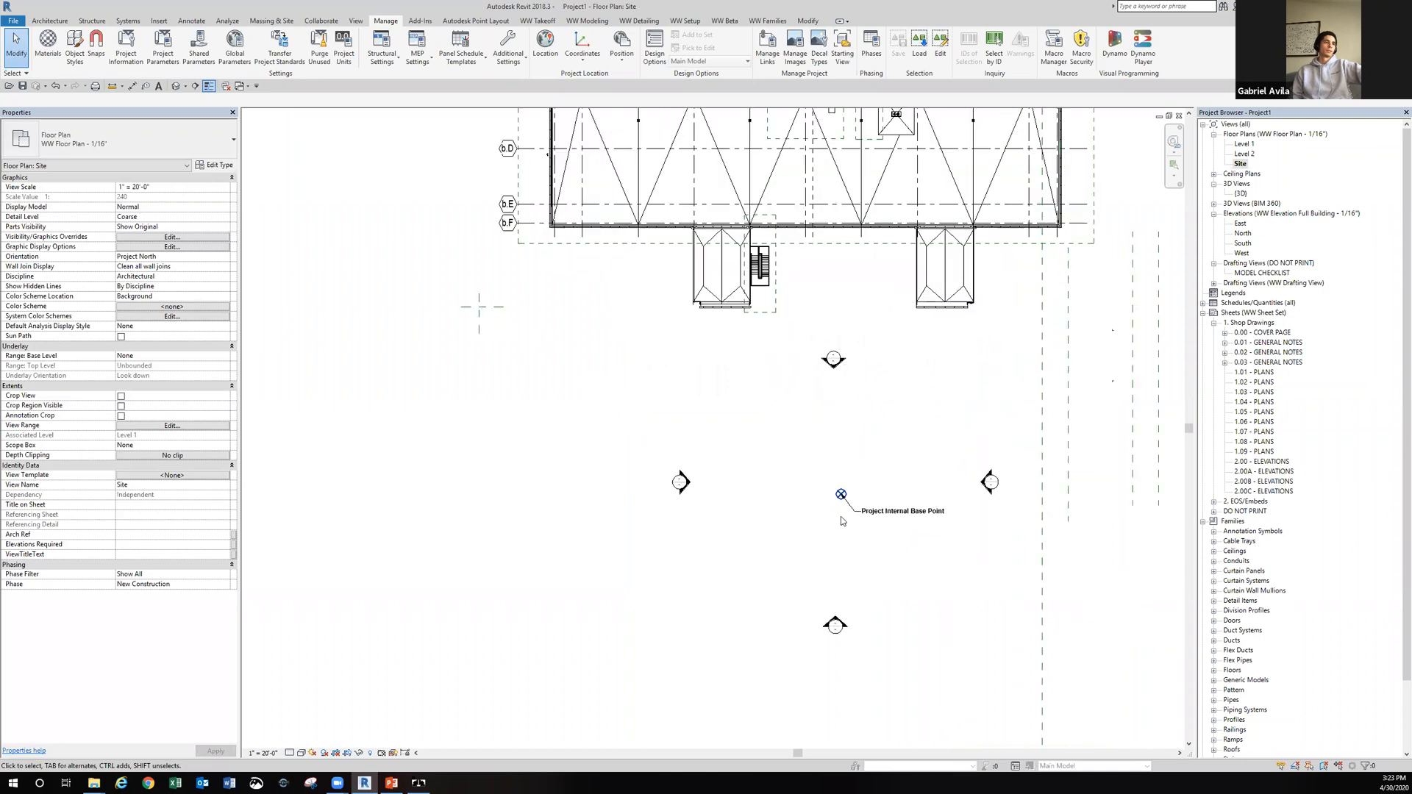
scroll(840, 475, up, 4)
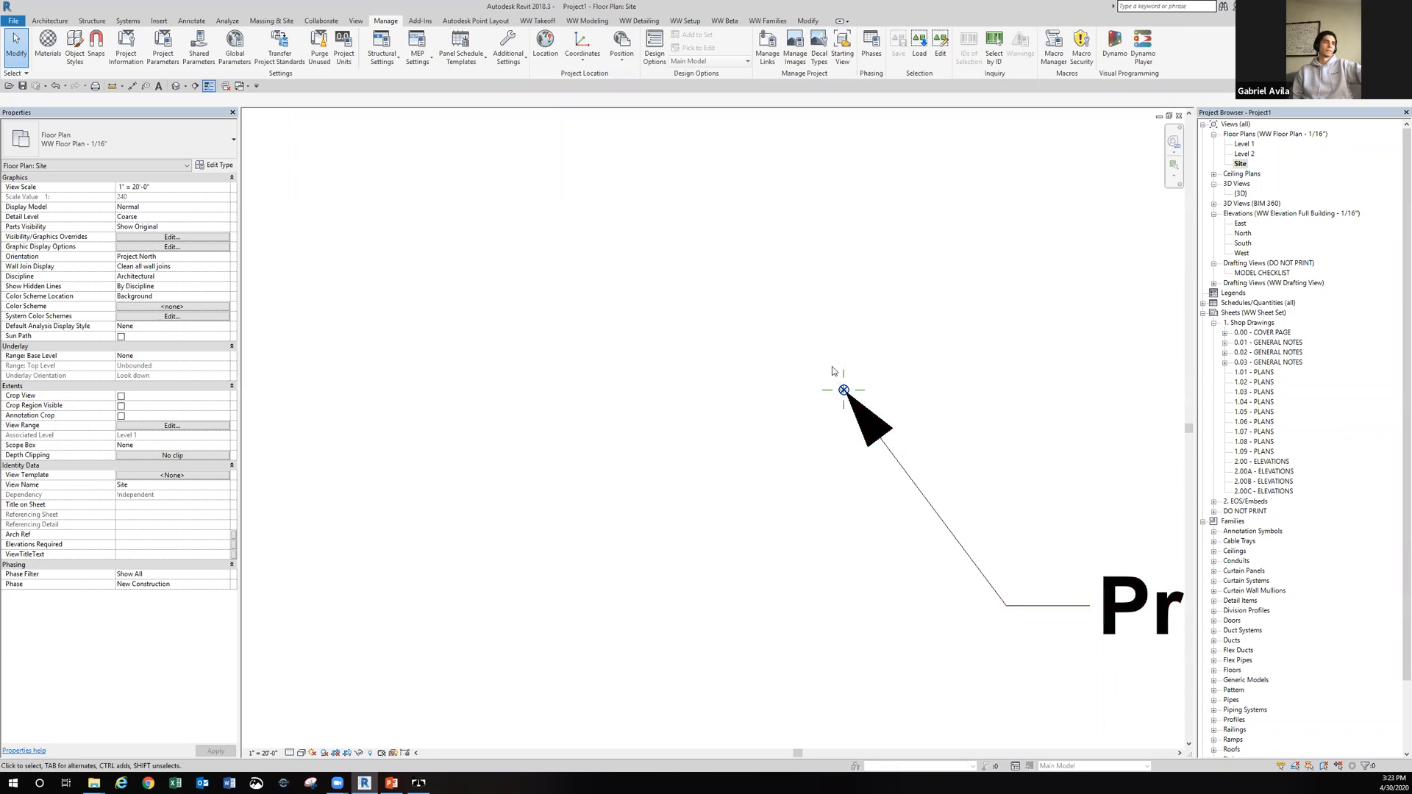
click(846, 392)
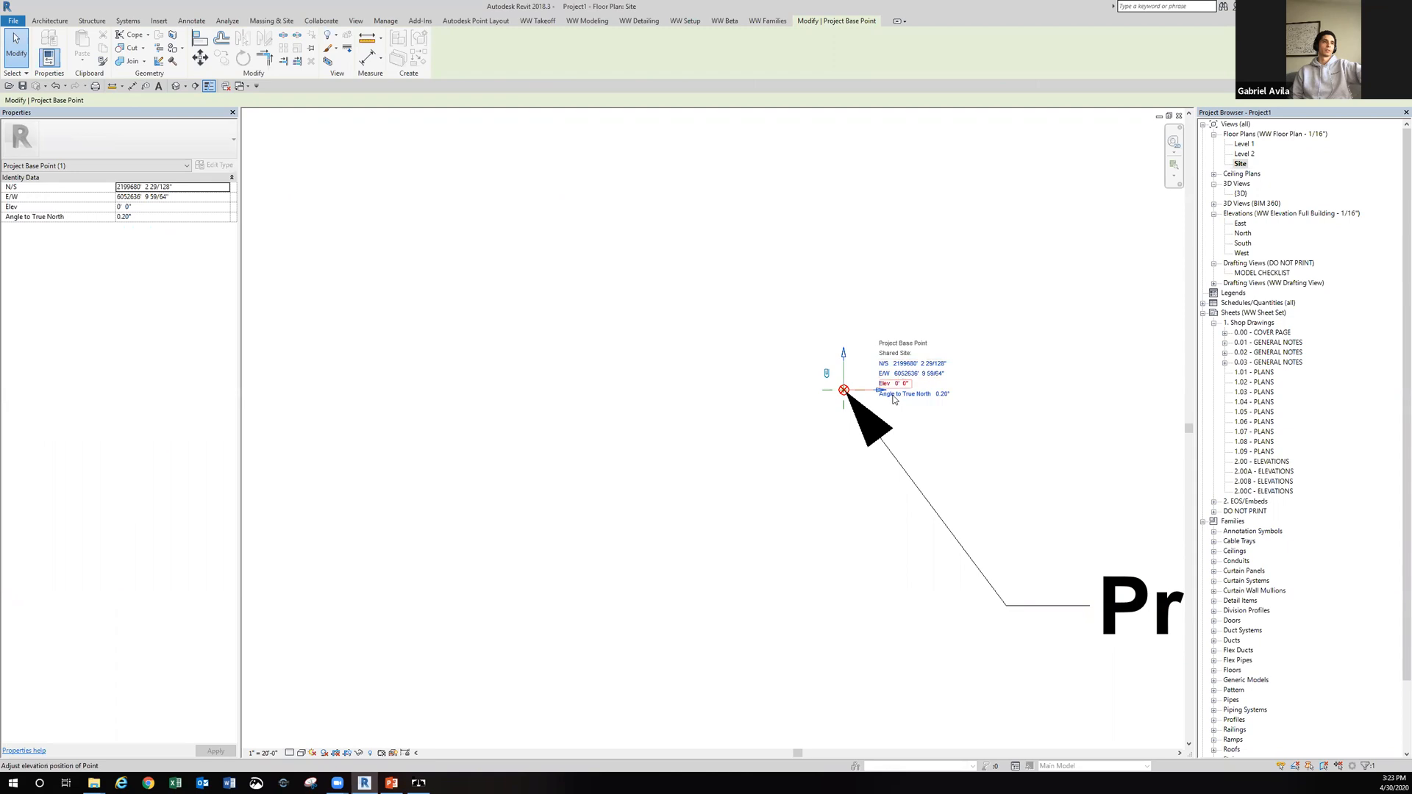
click(740, 337)
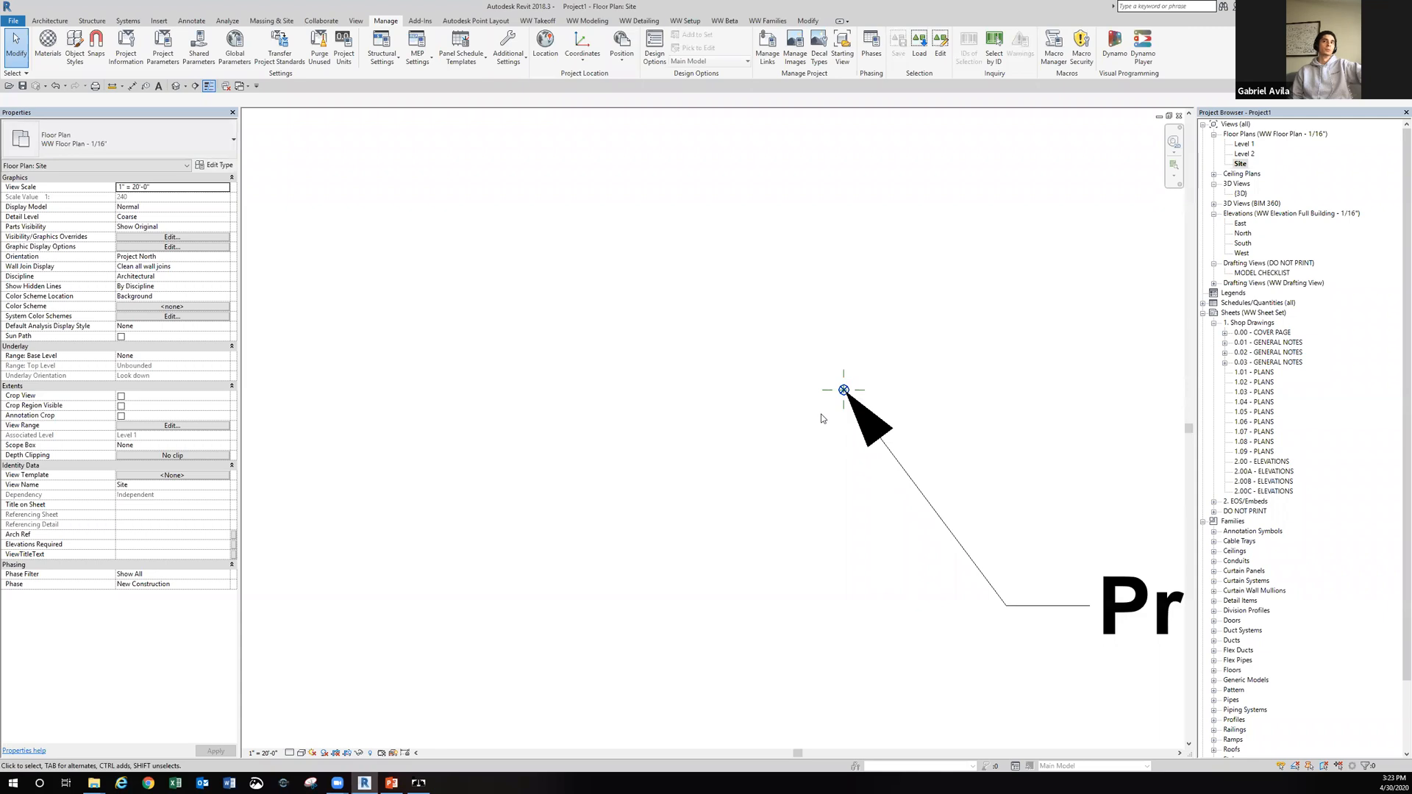
Inspect the survey point's shared-site coordinates and its location relative to the project base point and the linked building.
middle_click(821, 415)
middle_click(821, 415)
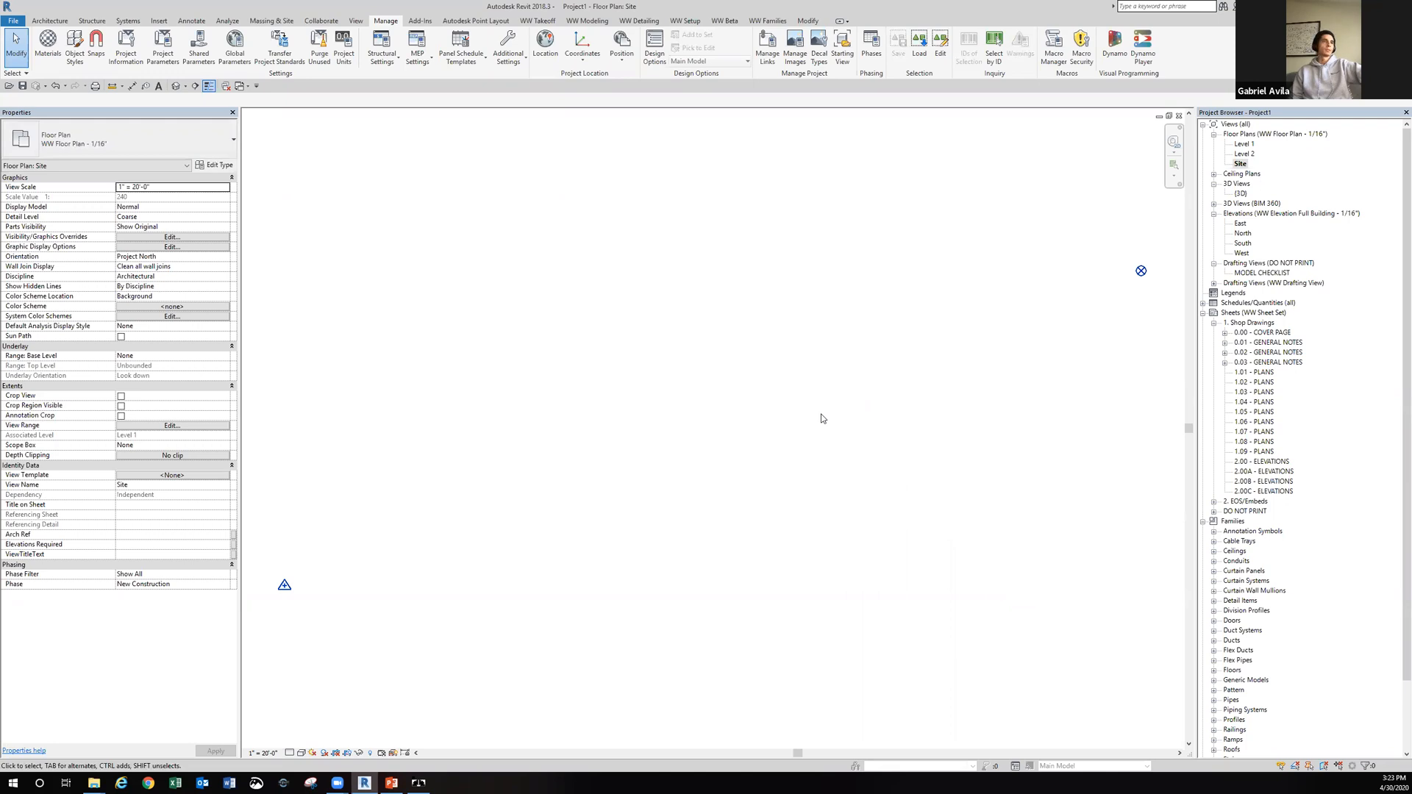
click(320, 612)
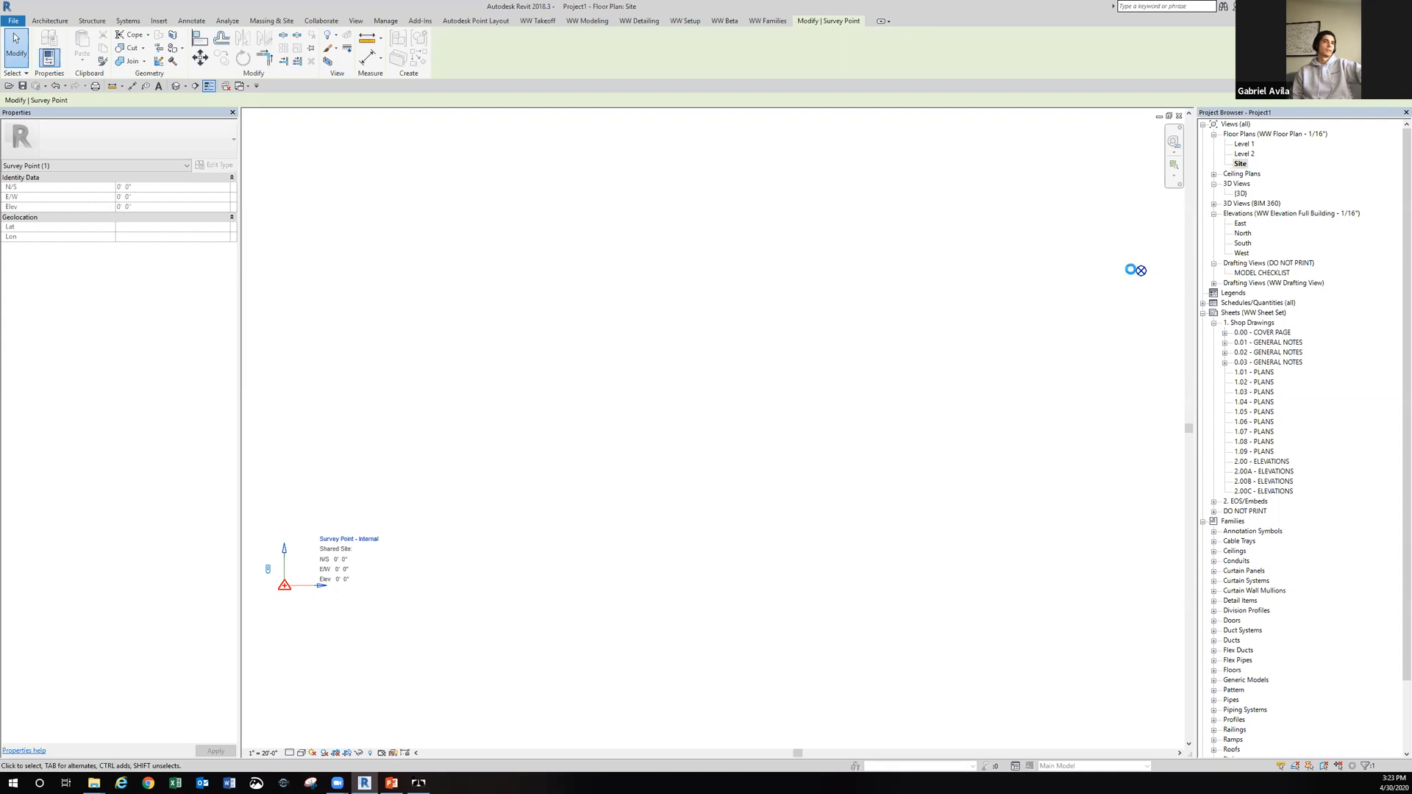
scroll(1151, 271, up, 2)
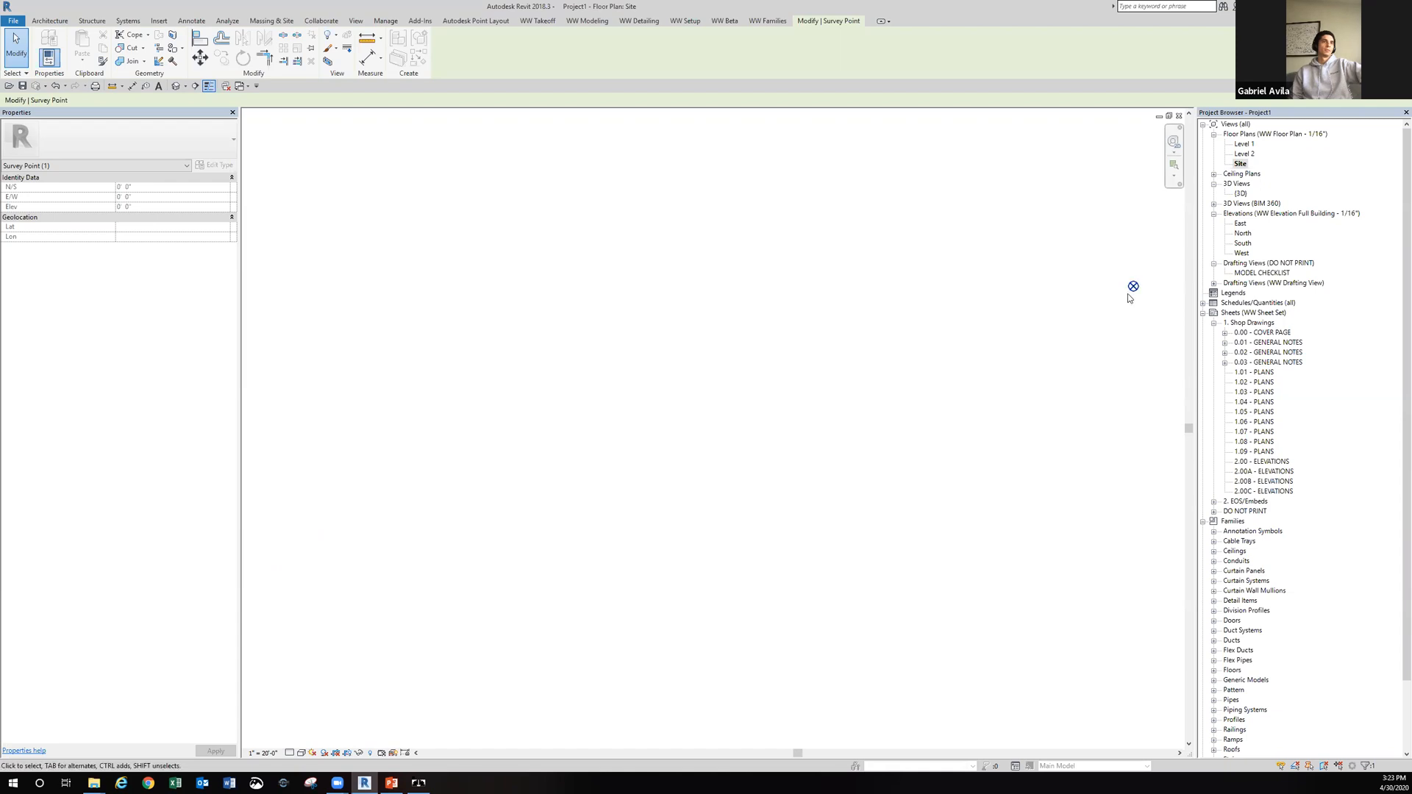
scroll(1146, 273, up, 5)
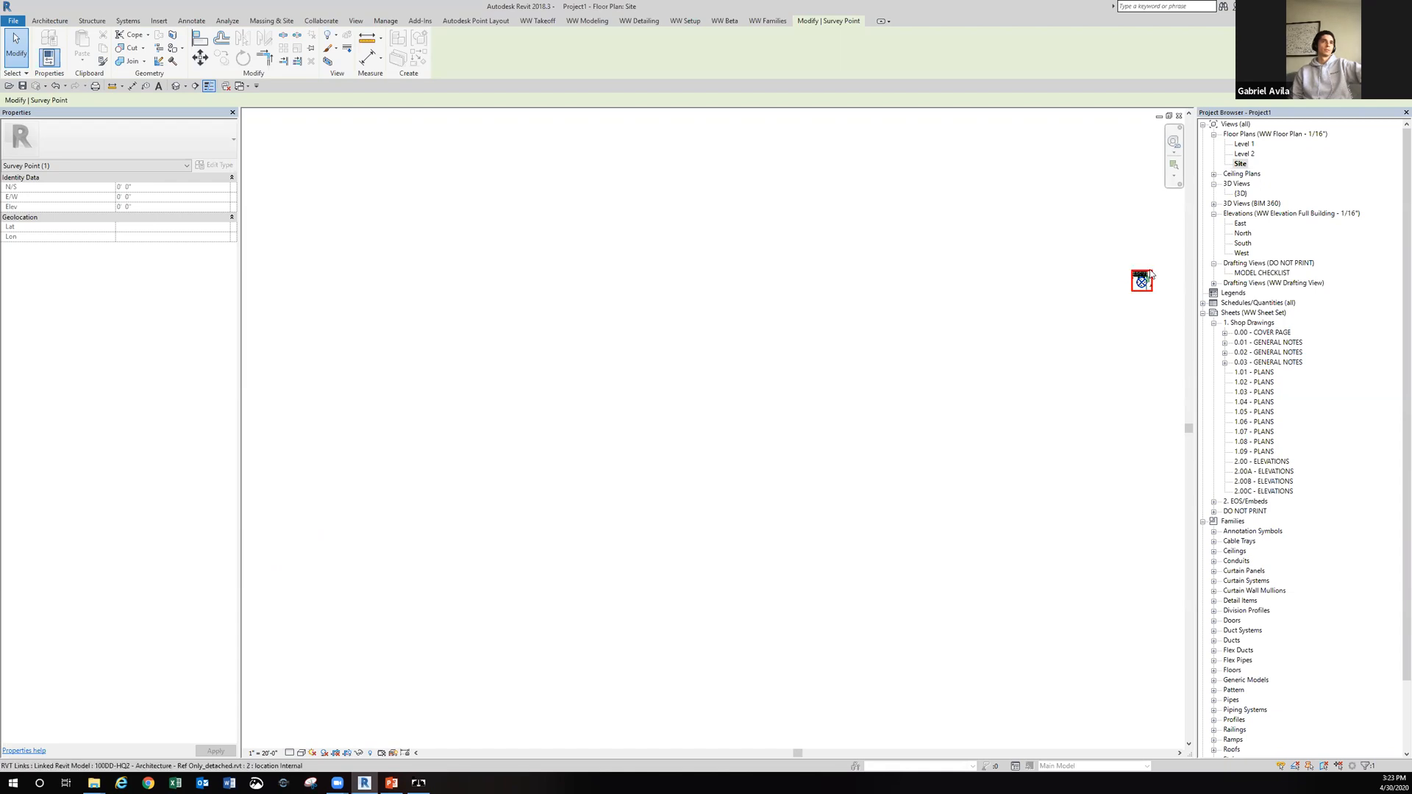
scroll(1145, 289, up, 4)
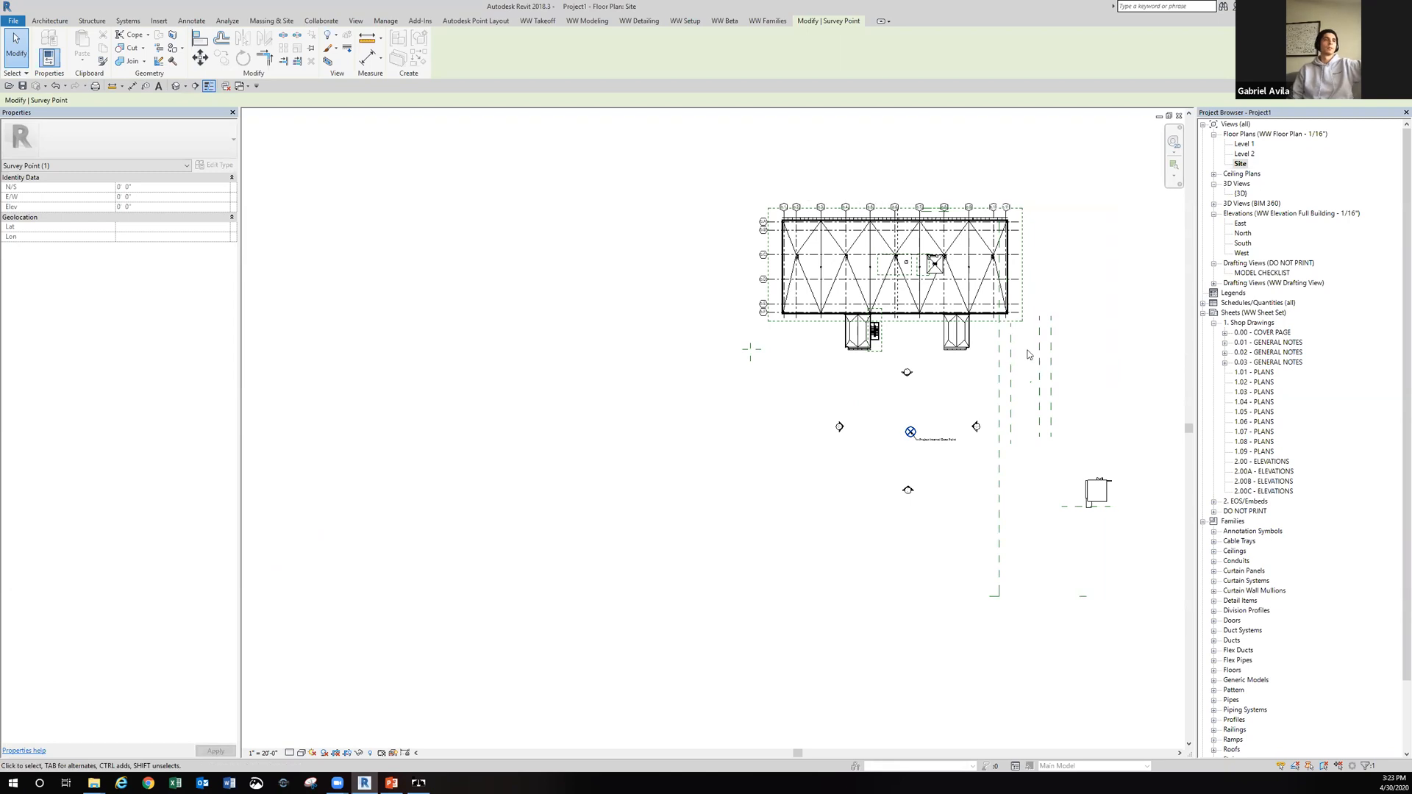
scroll(958, 385, up, 1)
middle_drag(919, 414, 858, 460)
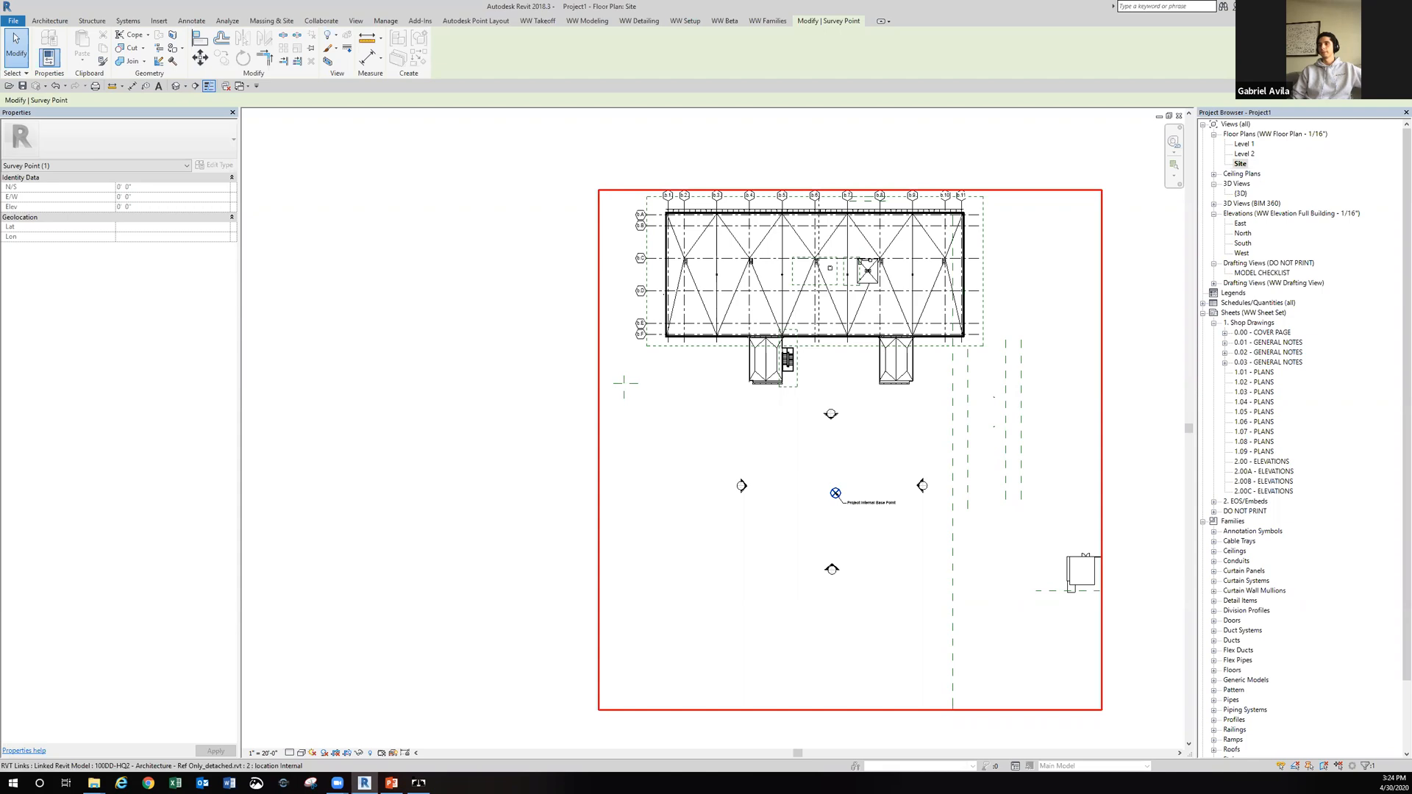
Switch to the presentation and read the slide on pinning a linked architectural model.
key(alt+Tab)
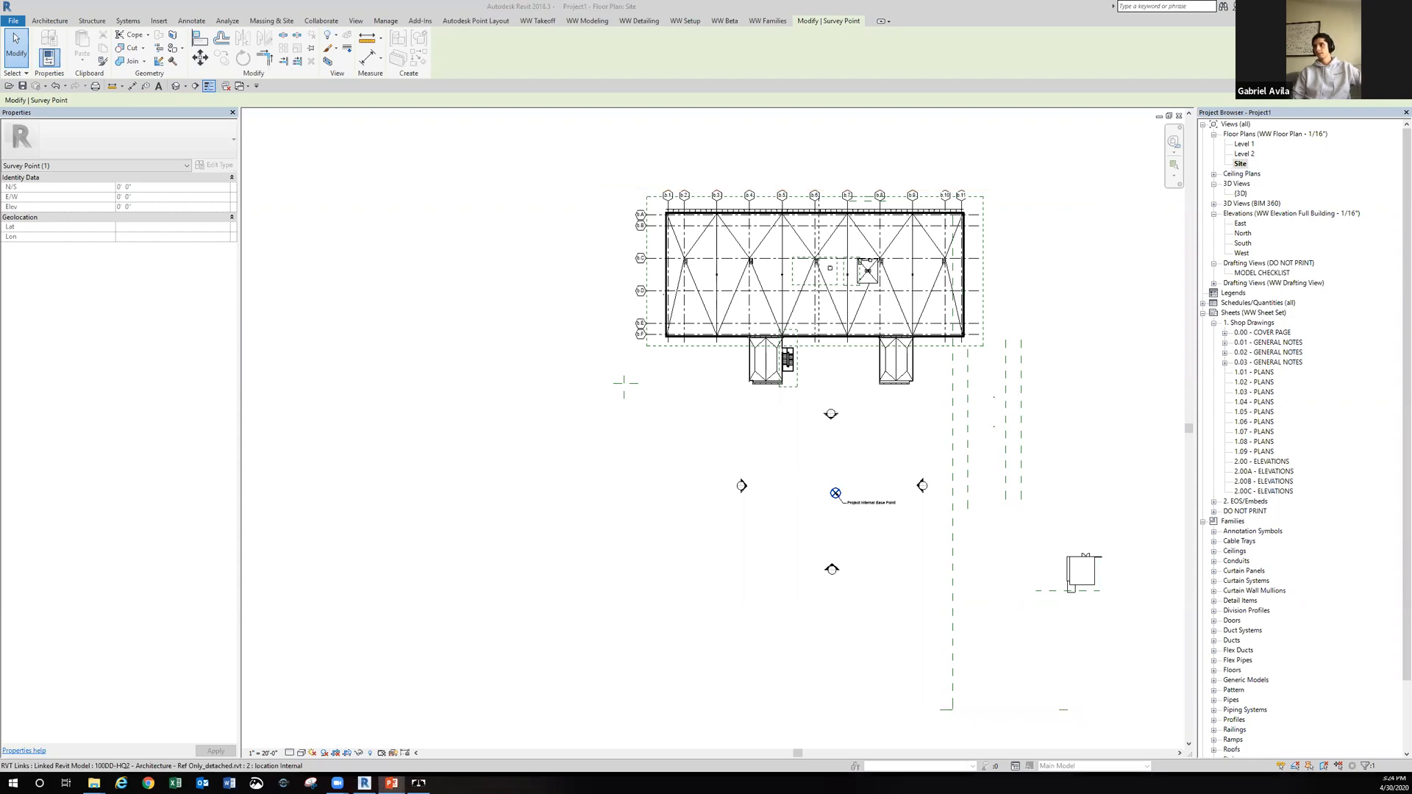
key(Right)
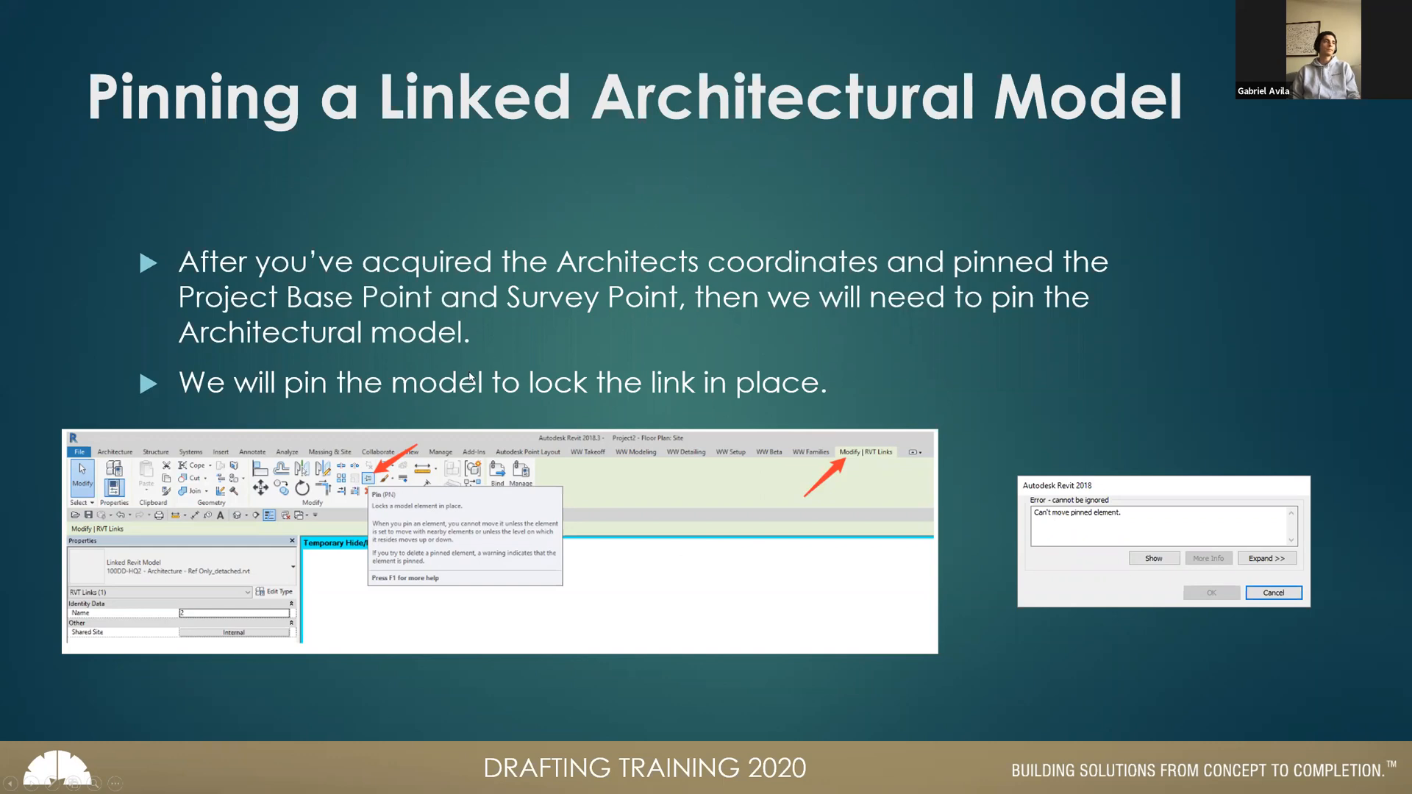
Switch back to Revit and pin the linked architectural model in place.
key(alt+Tab)
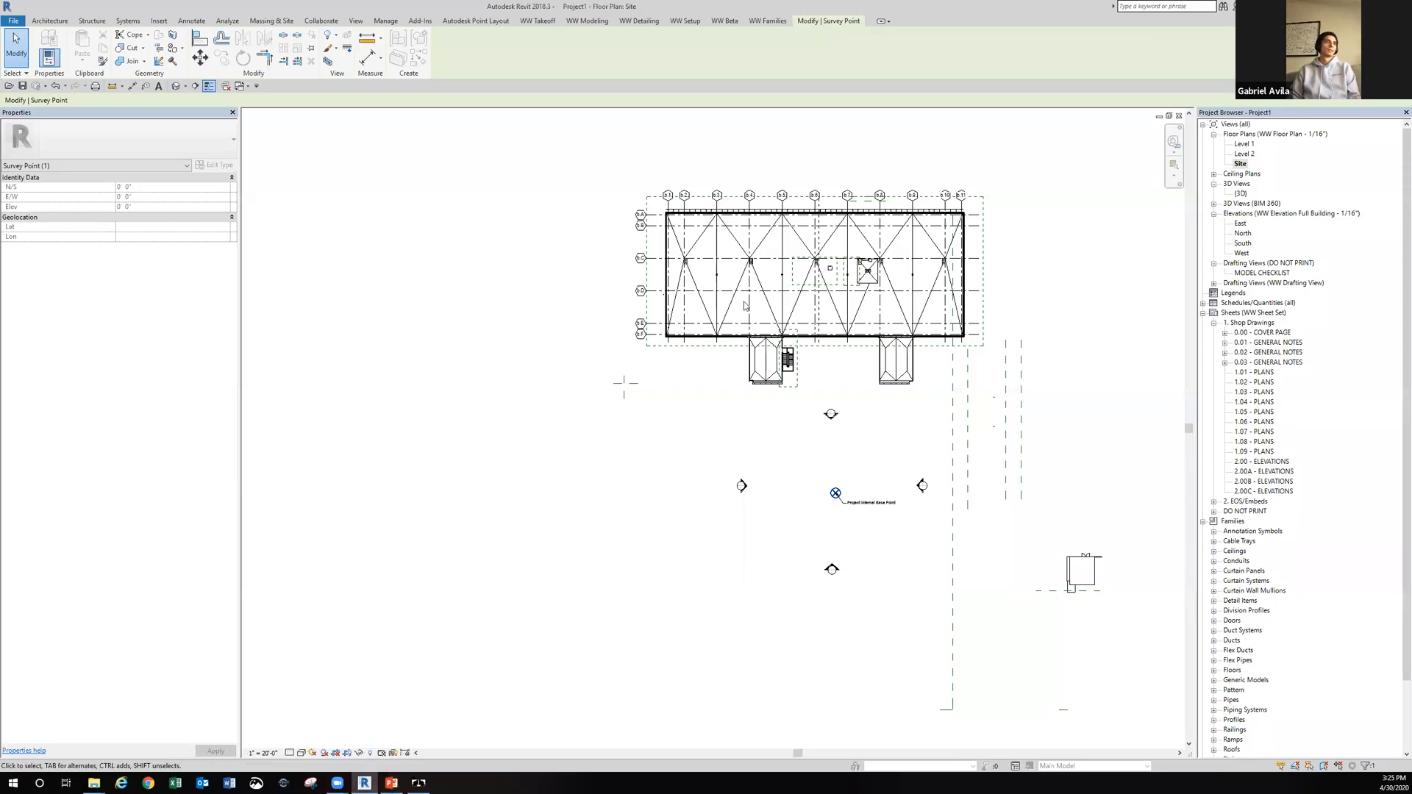
click(720, 303)
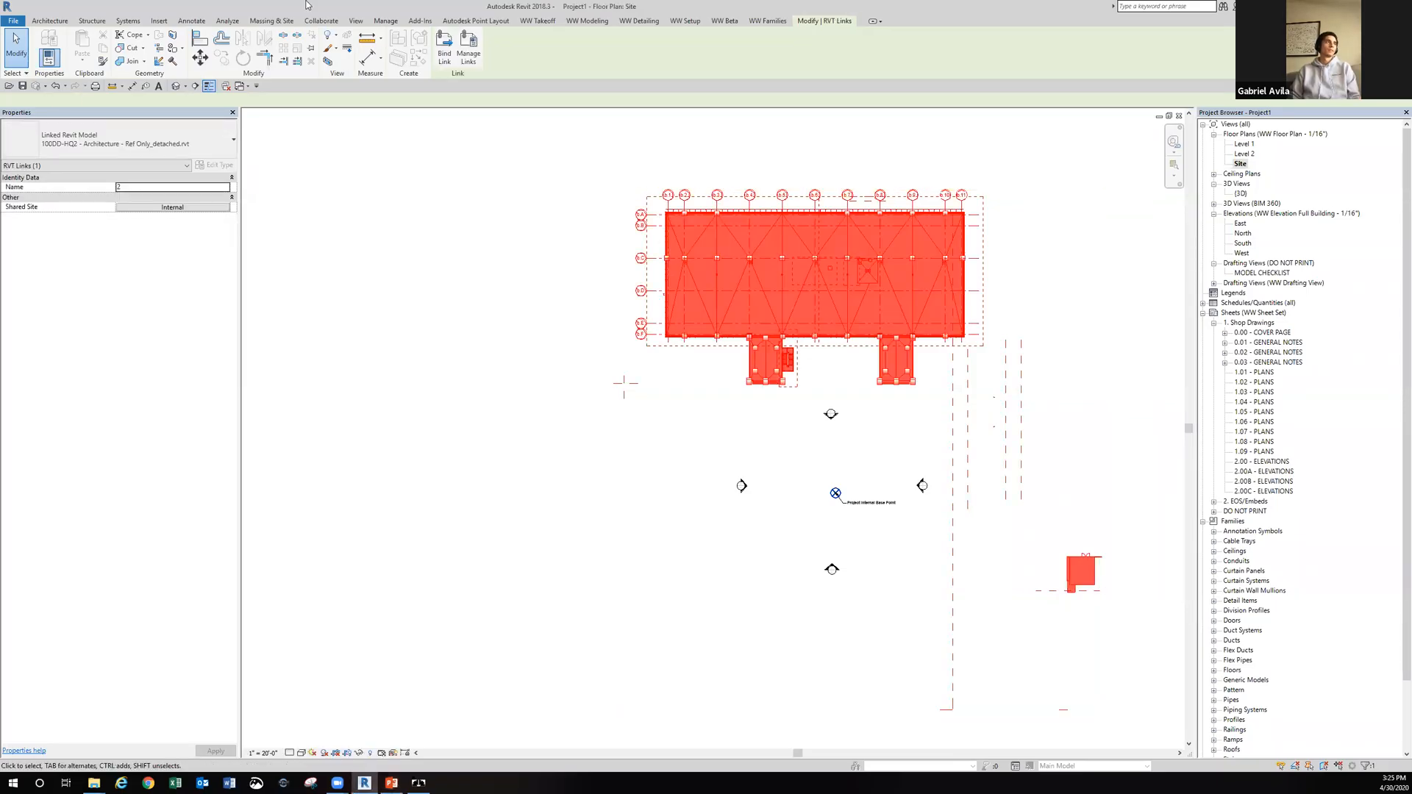
click(310, 49)
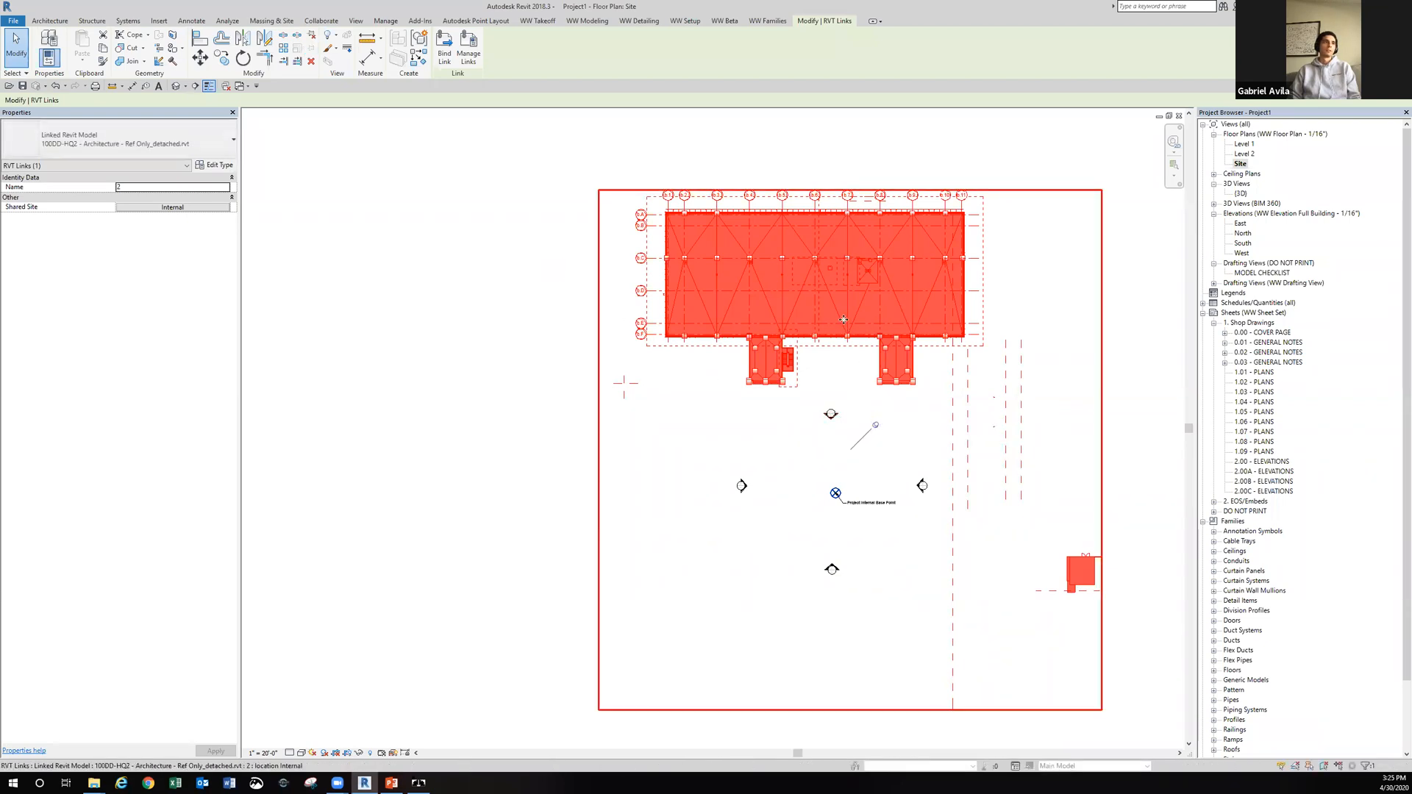
Try to move the pinned architectural link to a new position to test its lock.
click(637, 240)
click(695, 253)
click(527, 236)
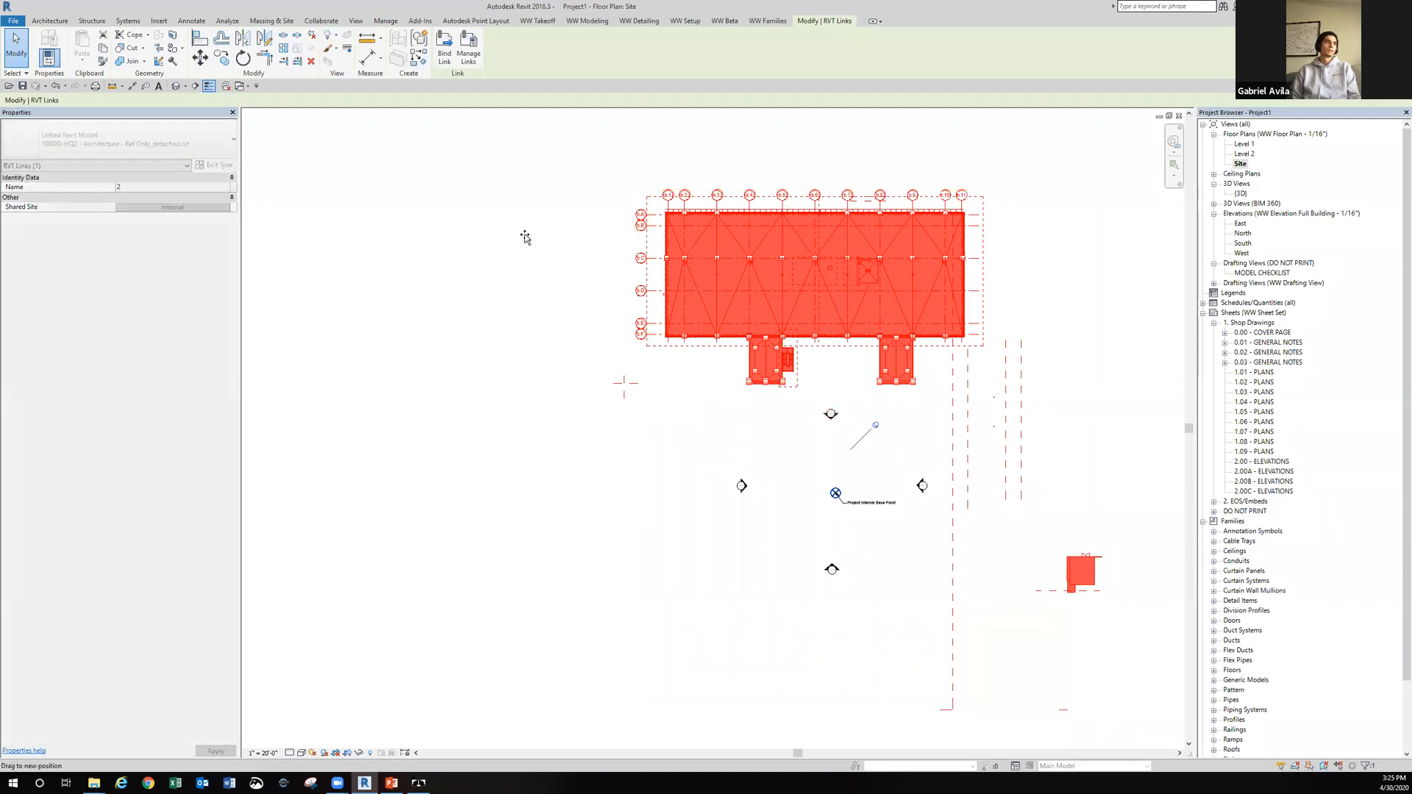
click(200, 58)
click(472, 257)
click(405, 257)
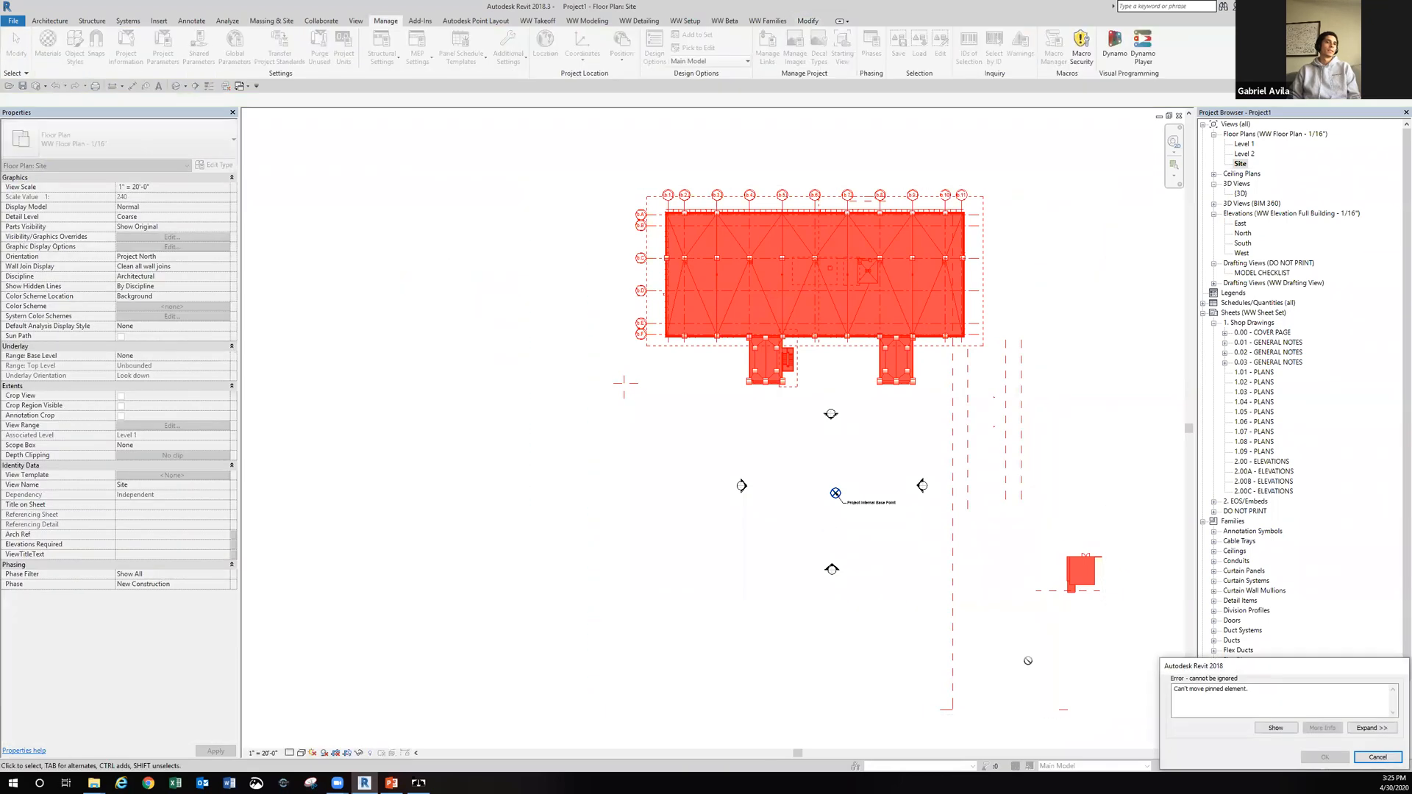
drag(1279, 673, 962, 521)
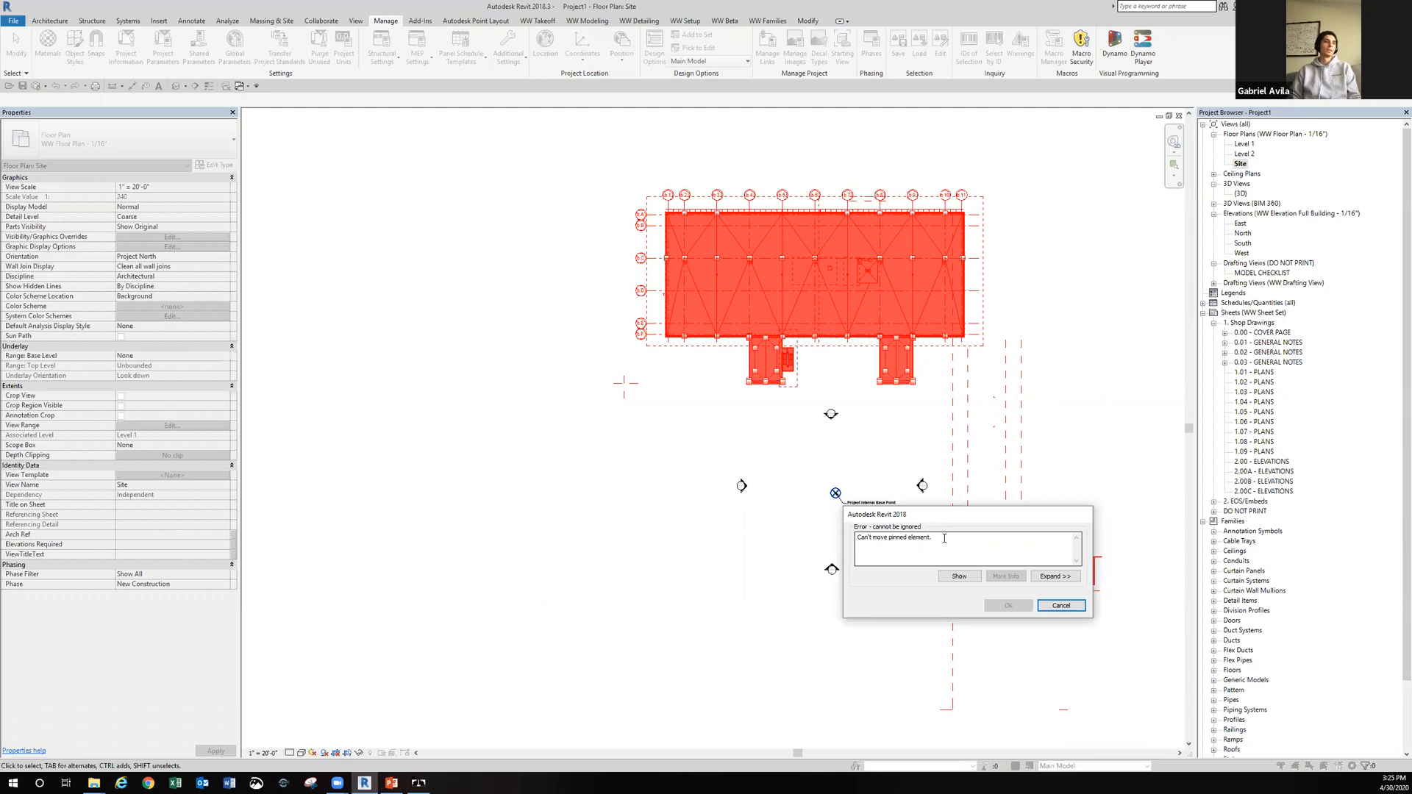
key(Escape)
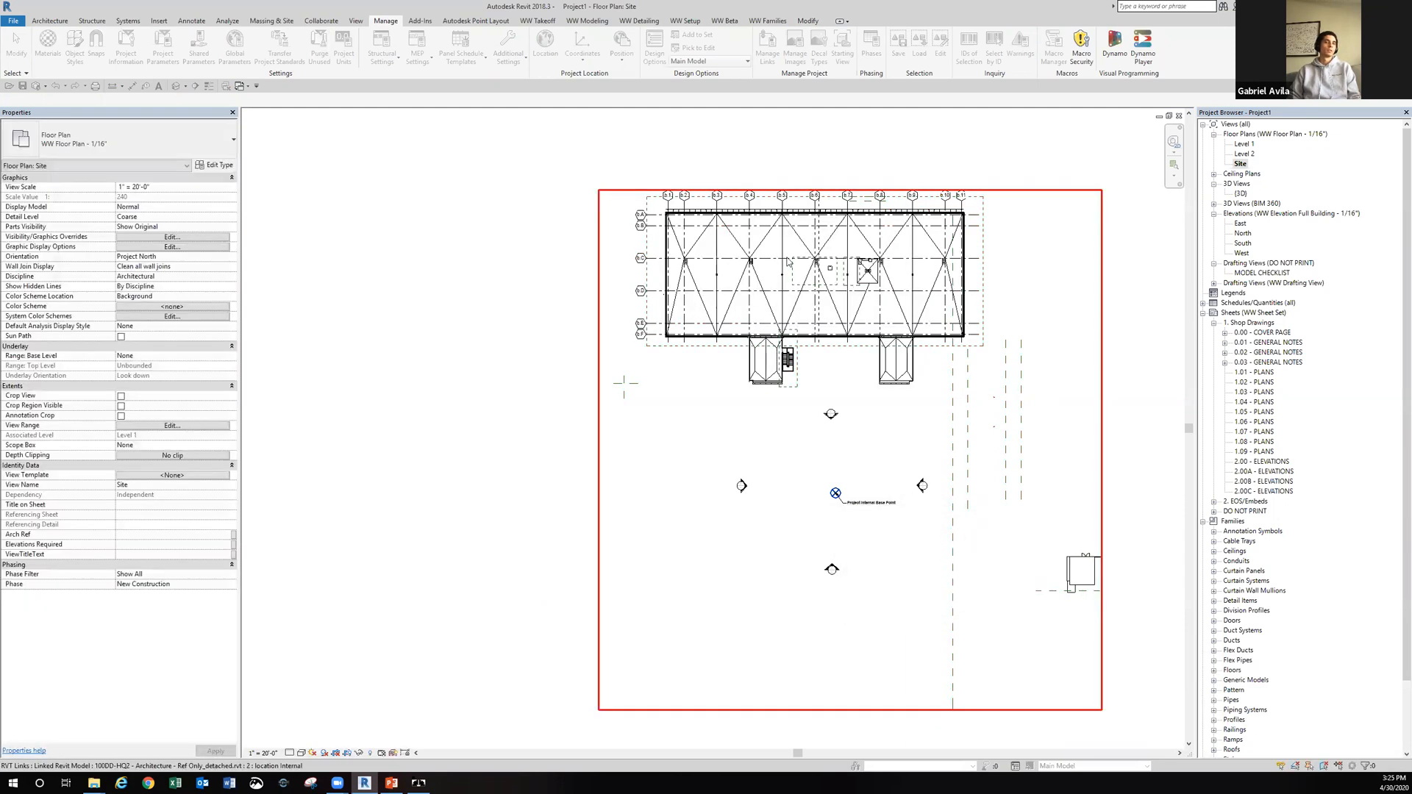
Select the project base point on its own and review its pinning option.
click(836, 493)
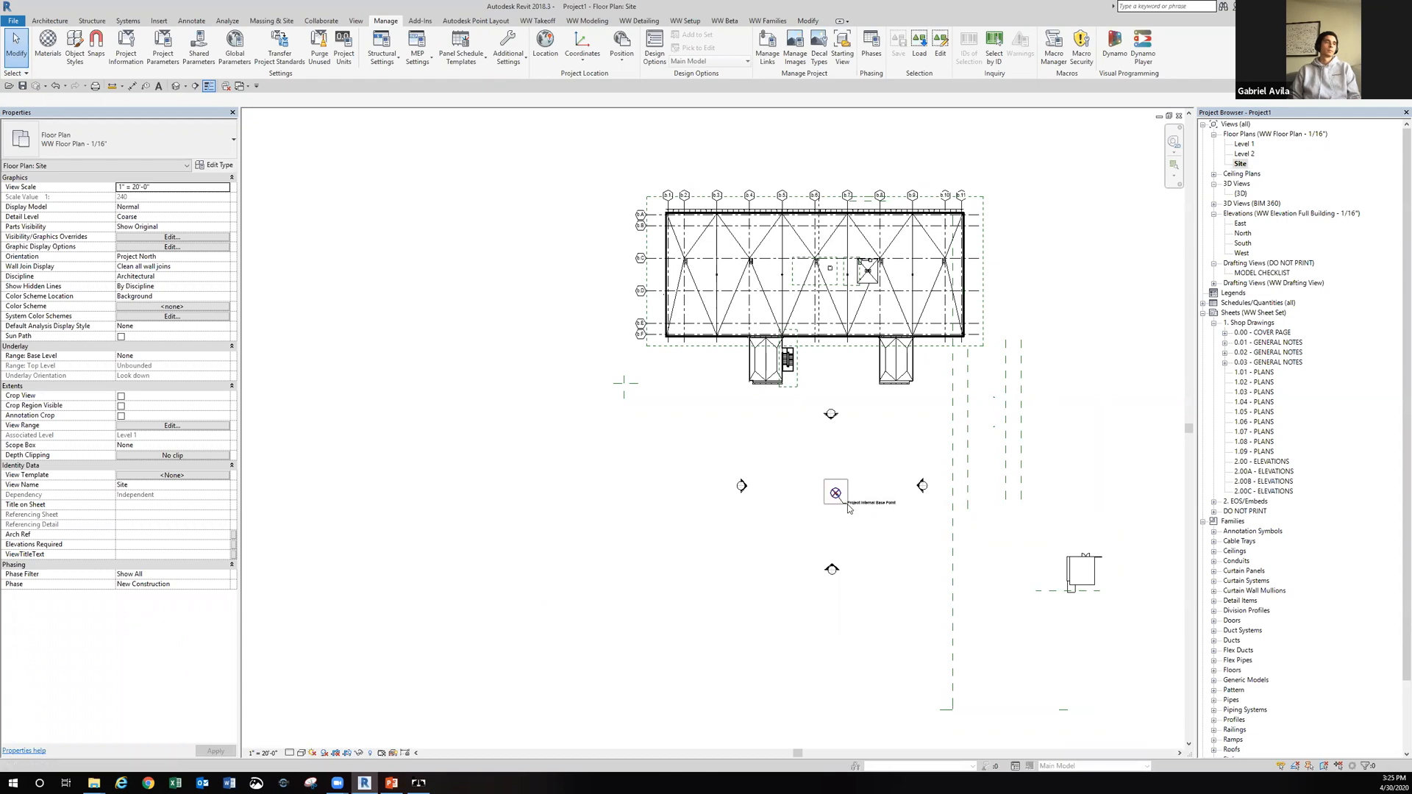
click(440, 48)
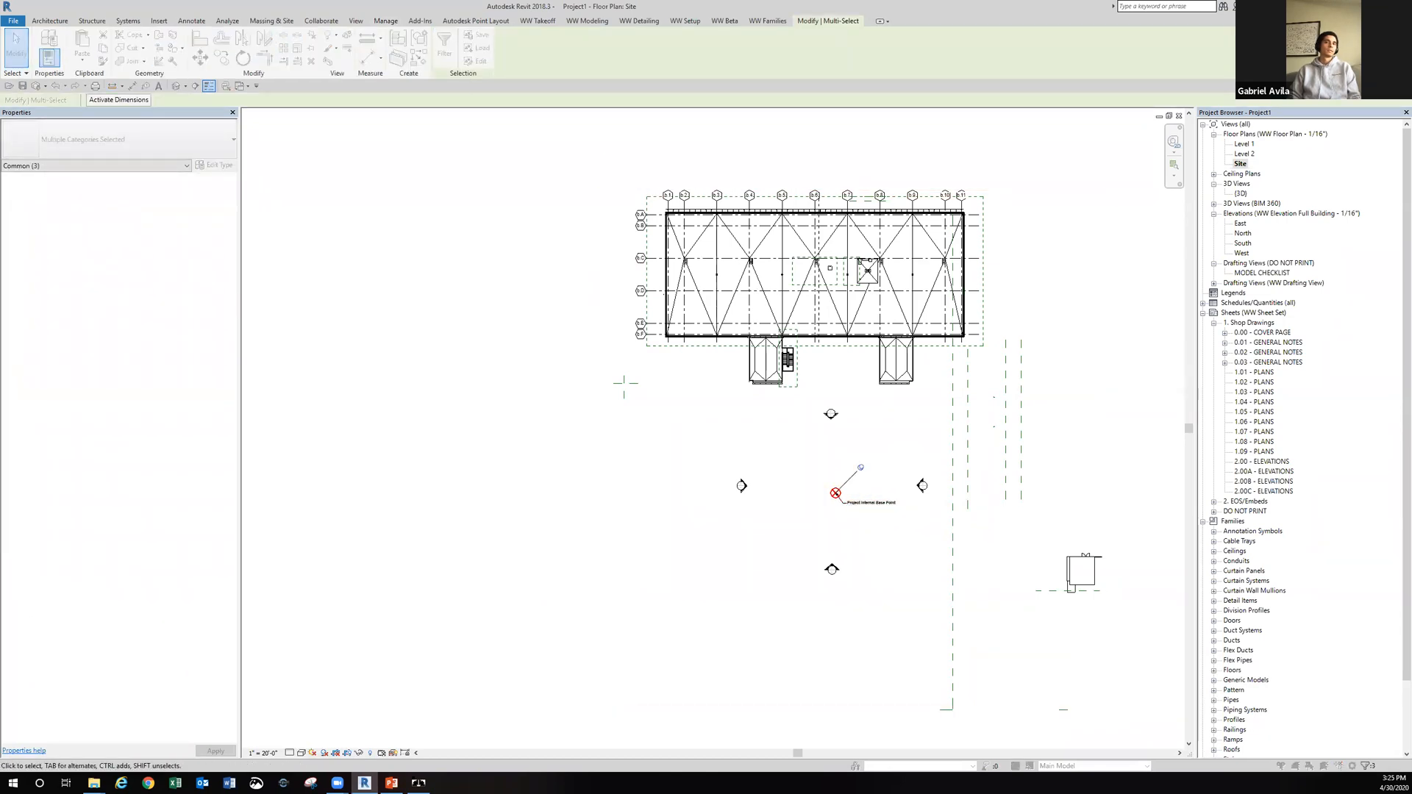
key(Escape)
key(Escape)
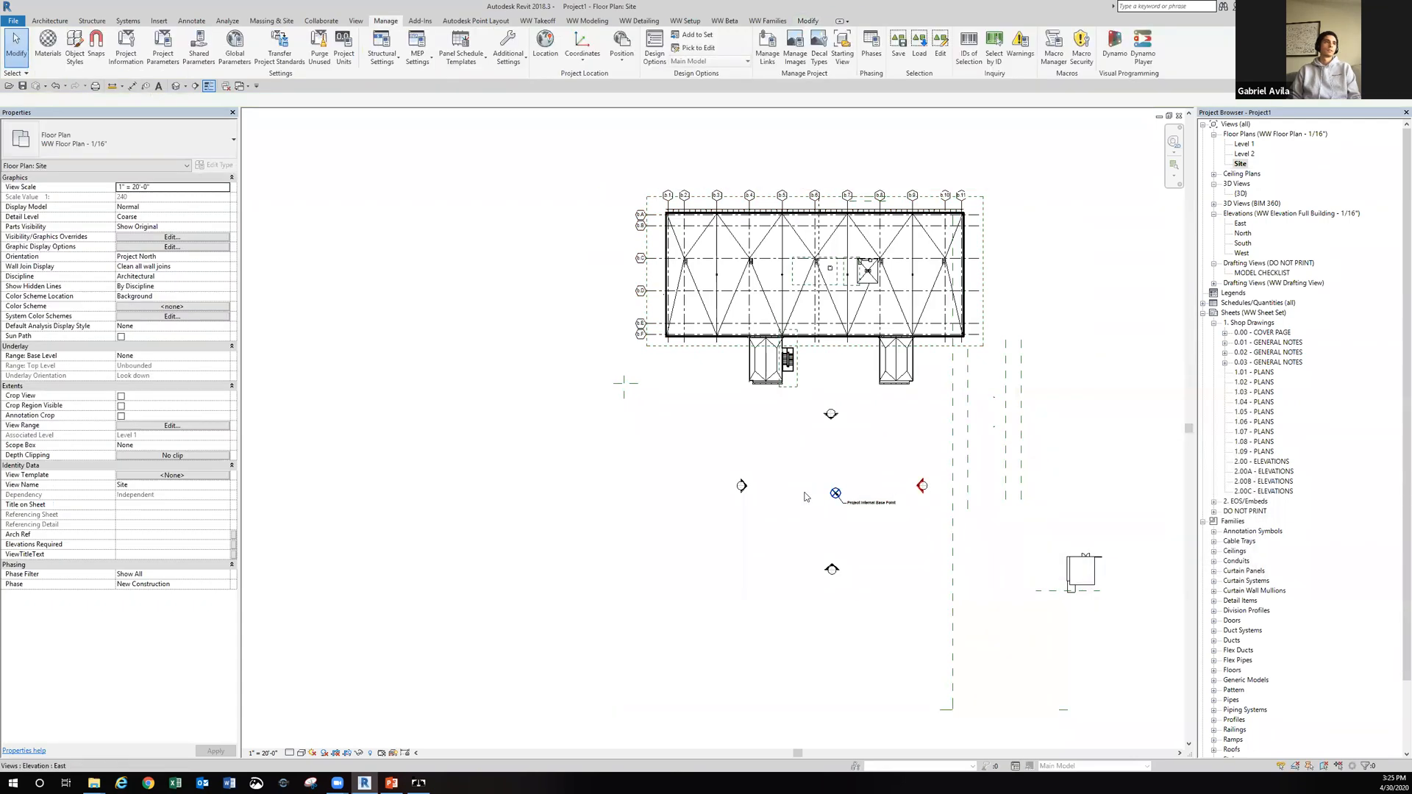
scroll(804, 491, up, 2)
scroll(843, 423, up, 4)
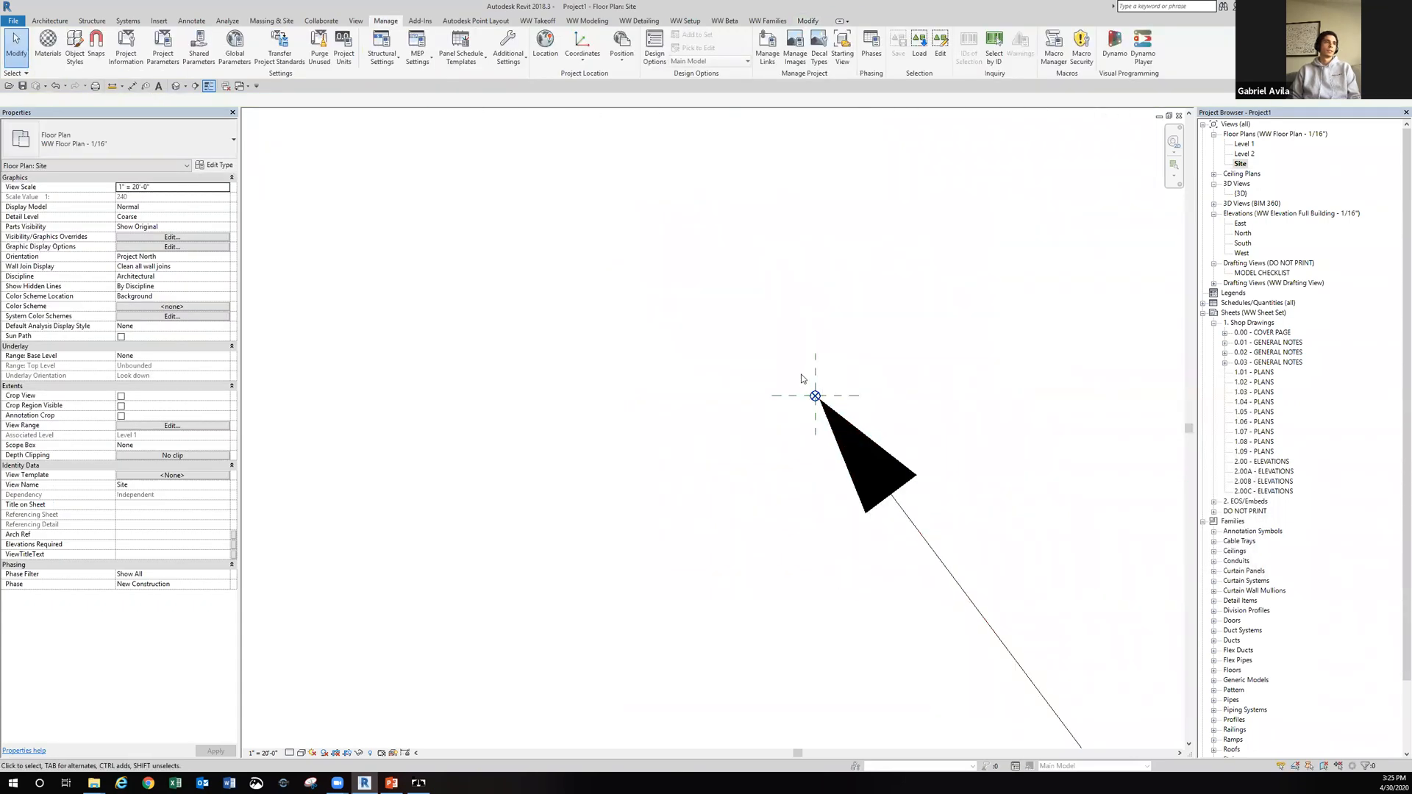
click(826, 410)
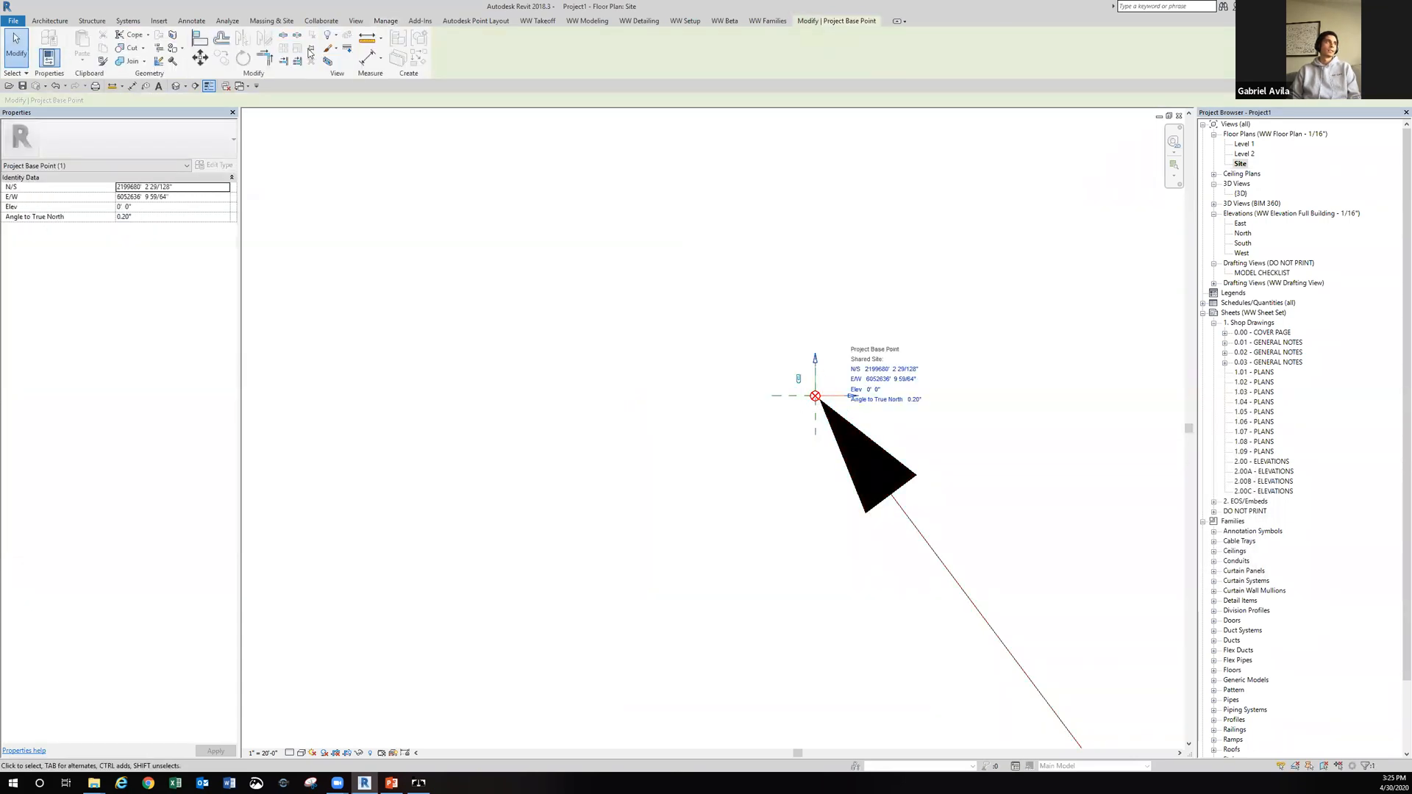
click(618, 302)
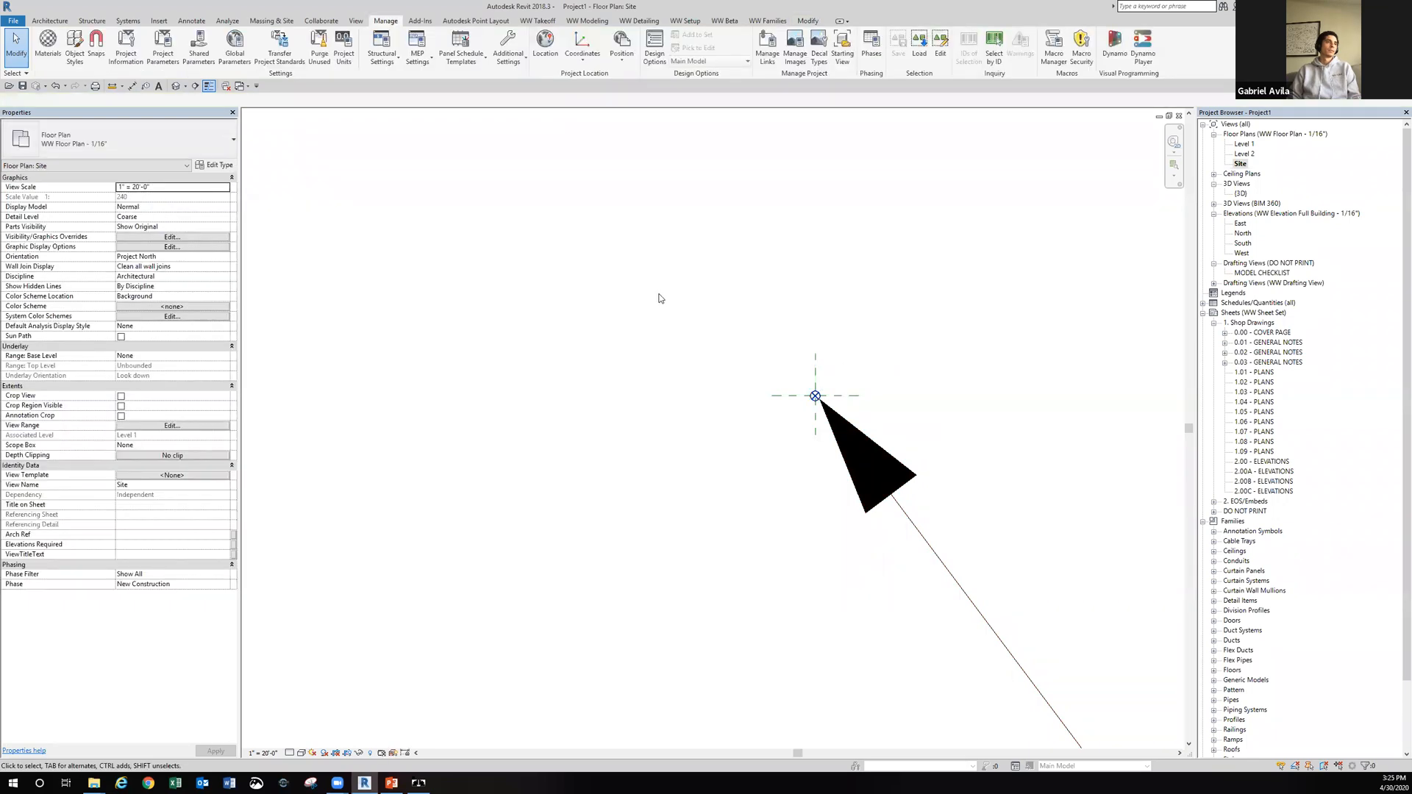
Select the survey point to review its pinning option, and return to the linked building.
scroll(659, 299, down, 5)
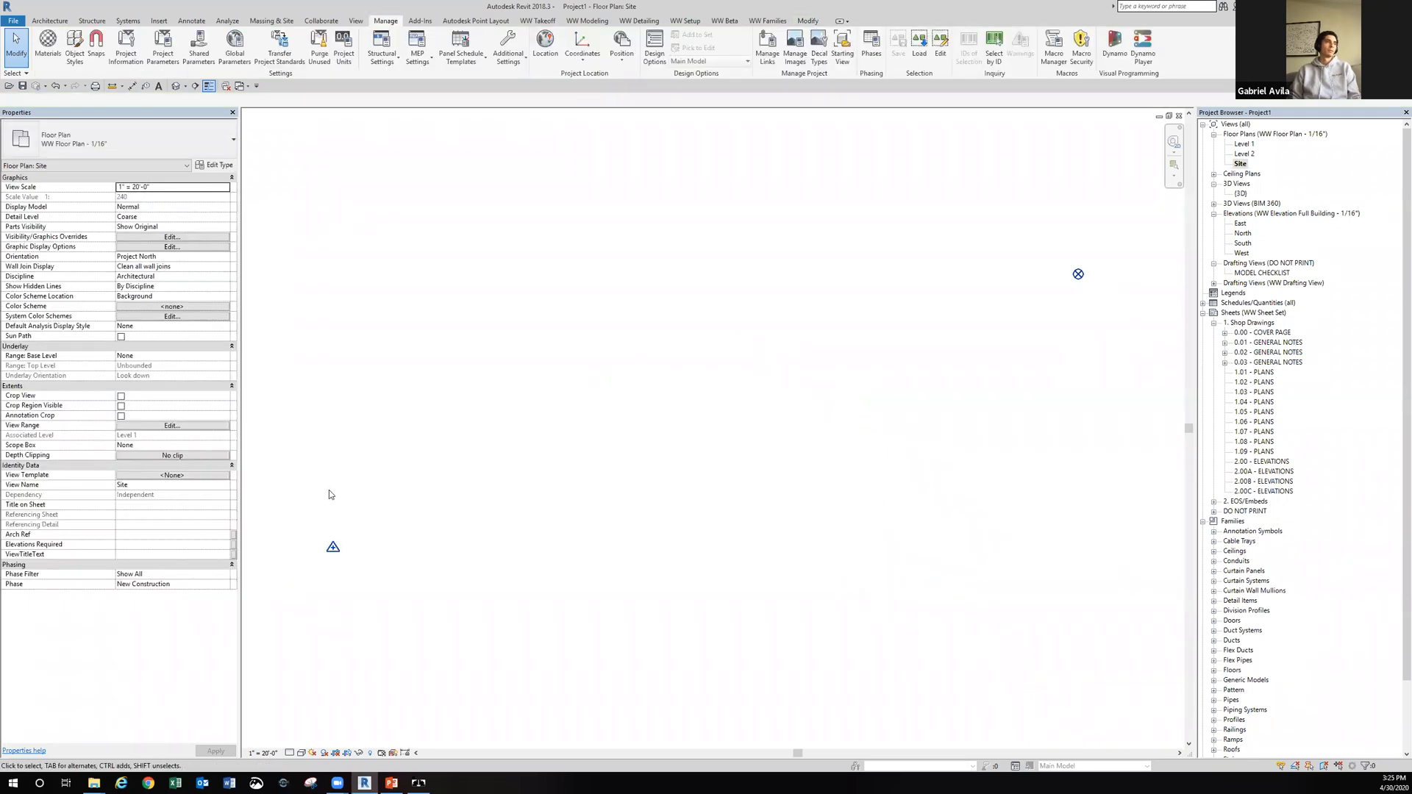
drag(300, 515, 386, 607)
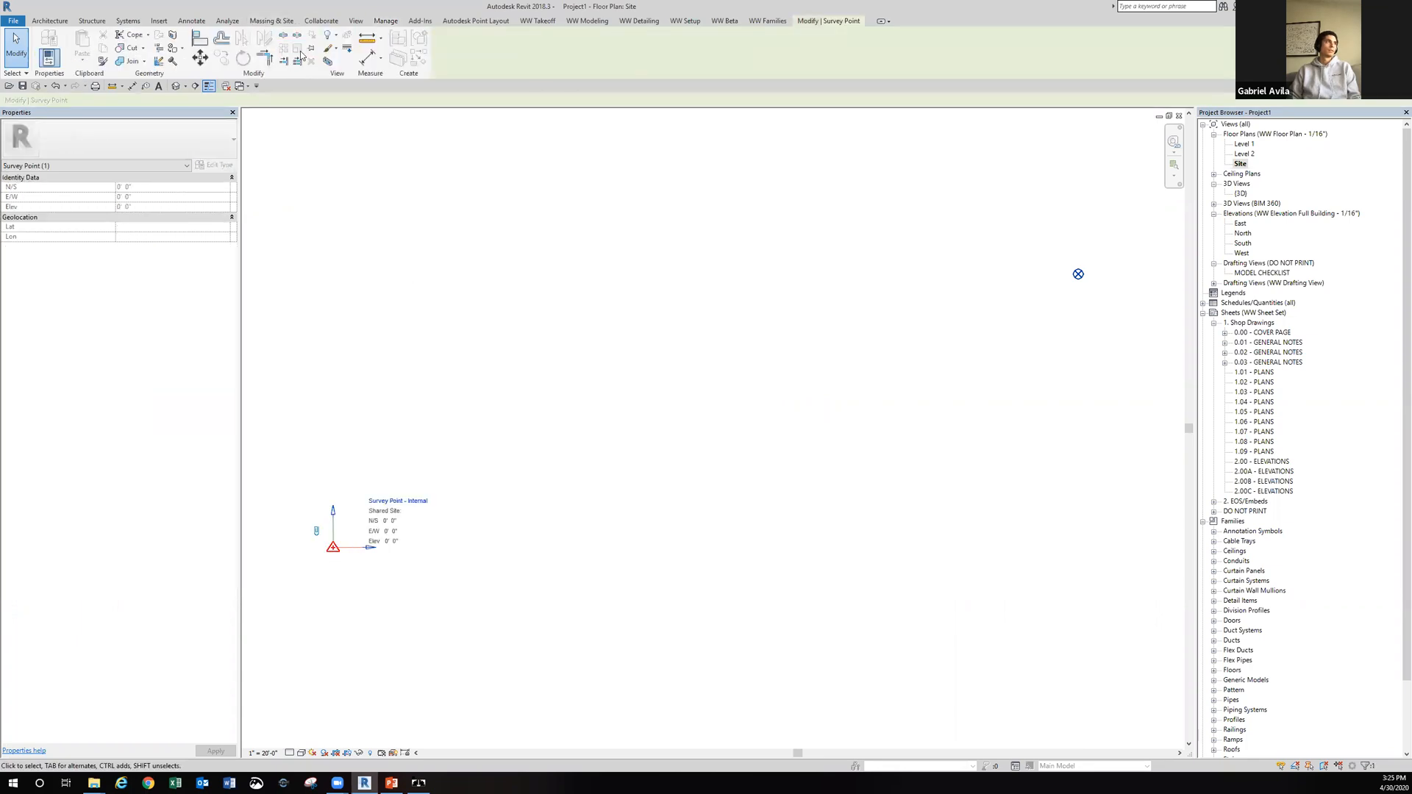
click(458, 523)
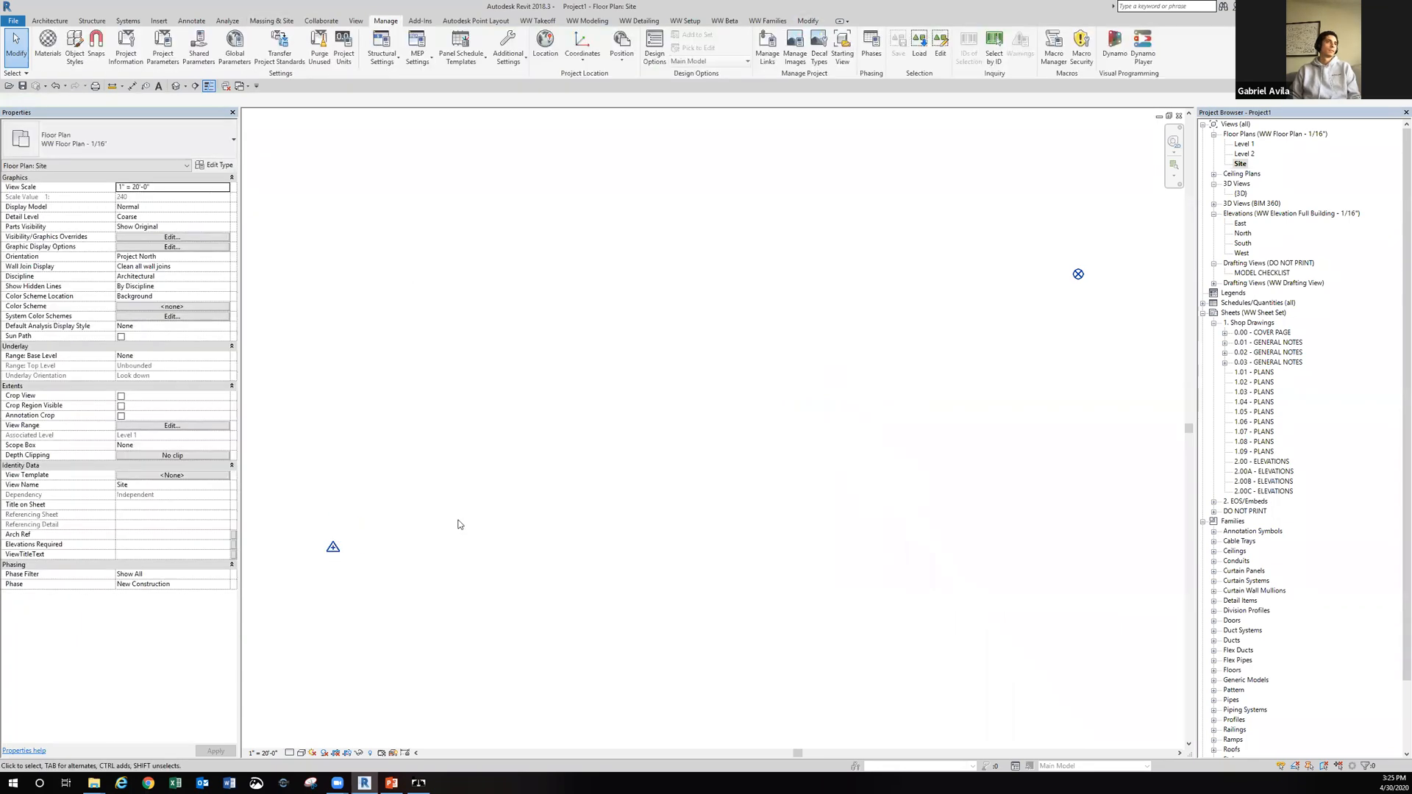
middle_drag(1097, 326, 1050, 363)
middle_drag(1049, 309, 880, 427)
scroll(988, 363, up, 8)
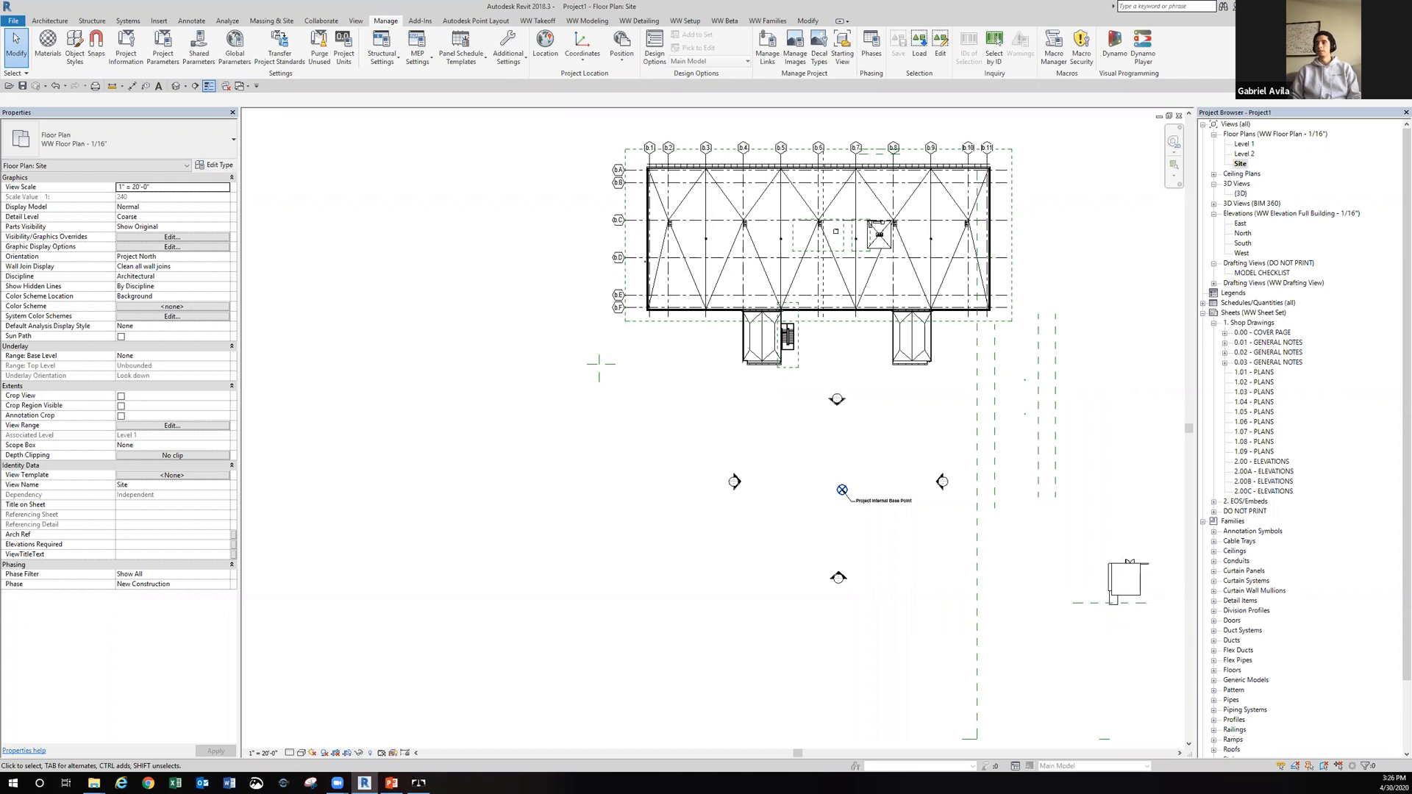
Switch to the presentation and read the slide on adjusting the overall elevation callouts.
key(alt+Tab)
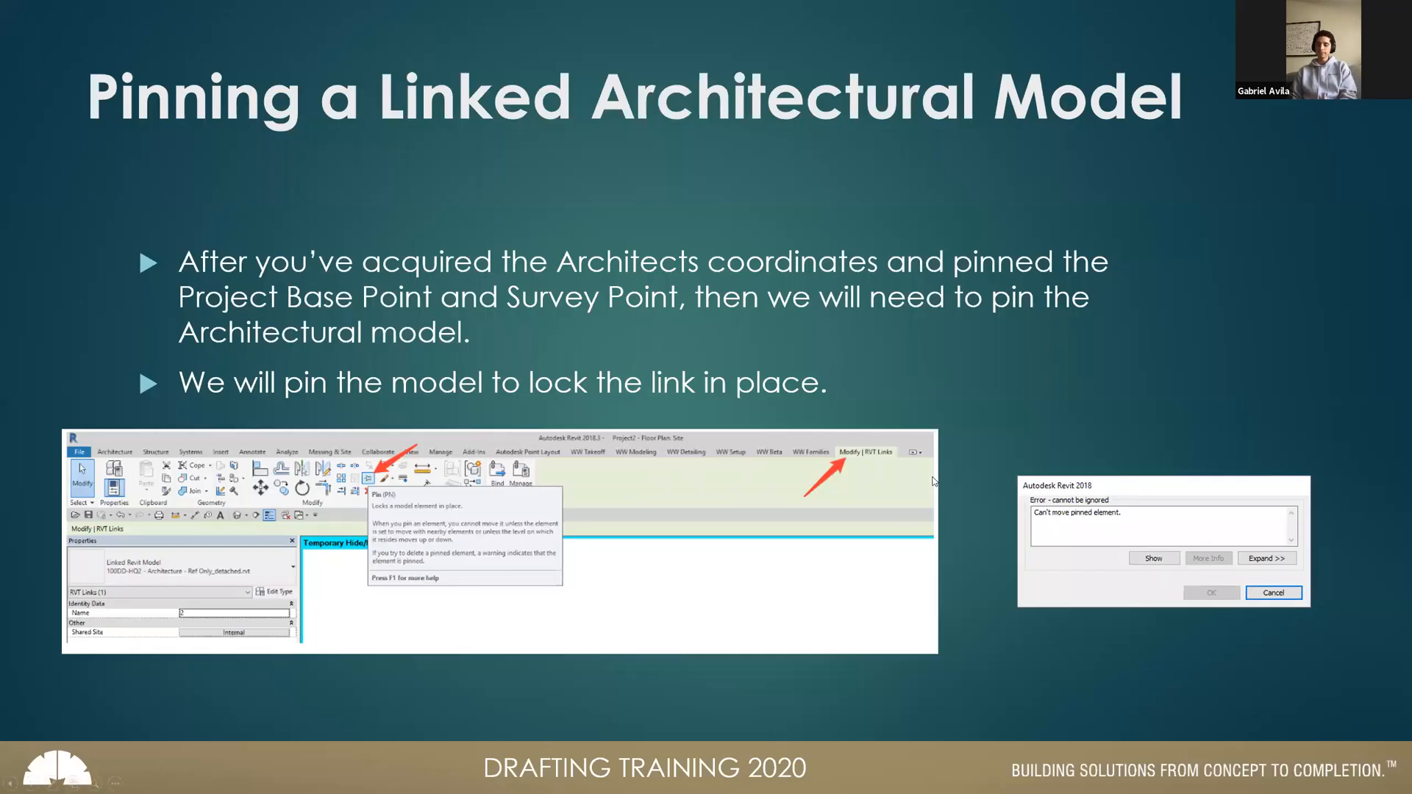
key(Right)
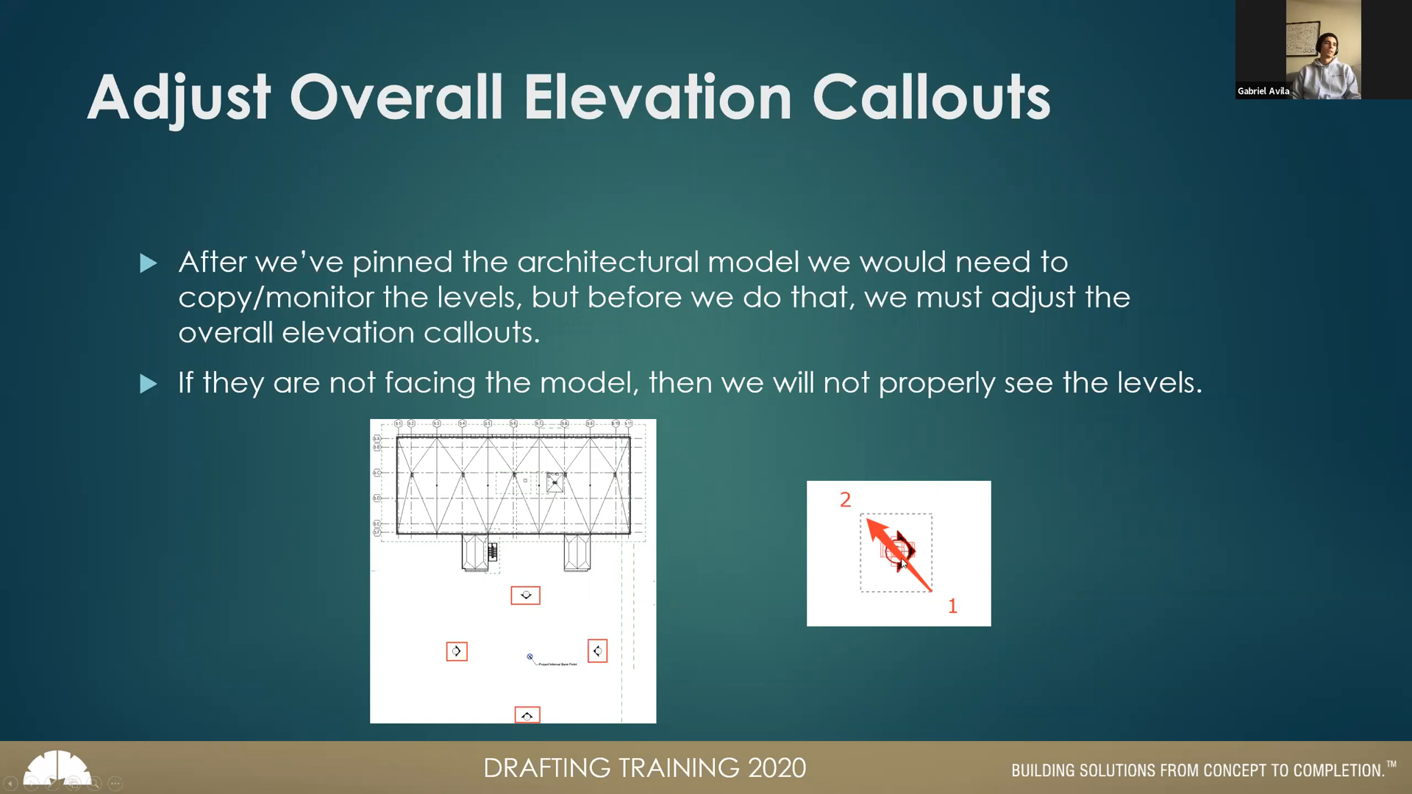
Back in Revit, examine the North elevation marker's circle and view arrow as separately selectable parts.
key(alt+Tab)
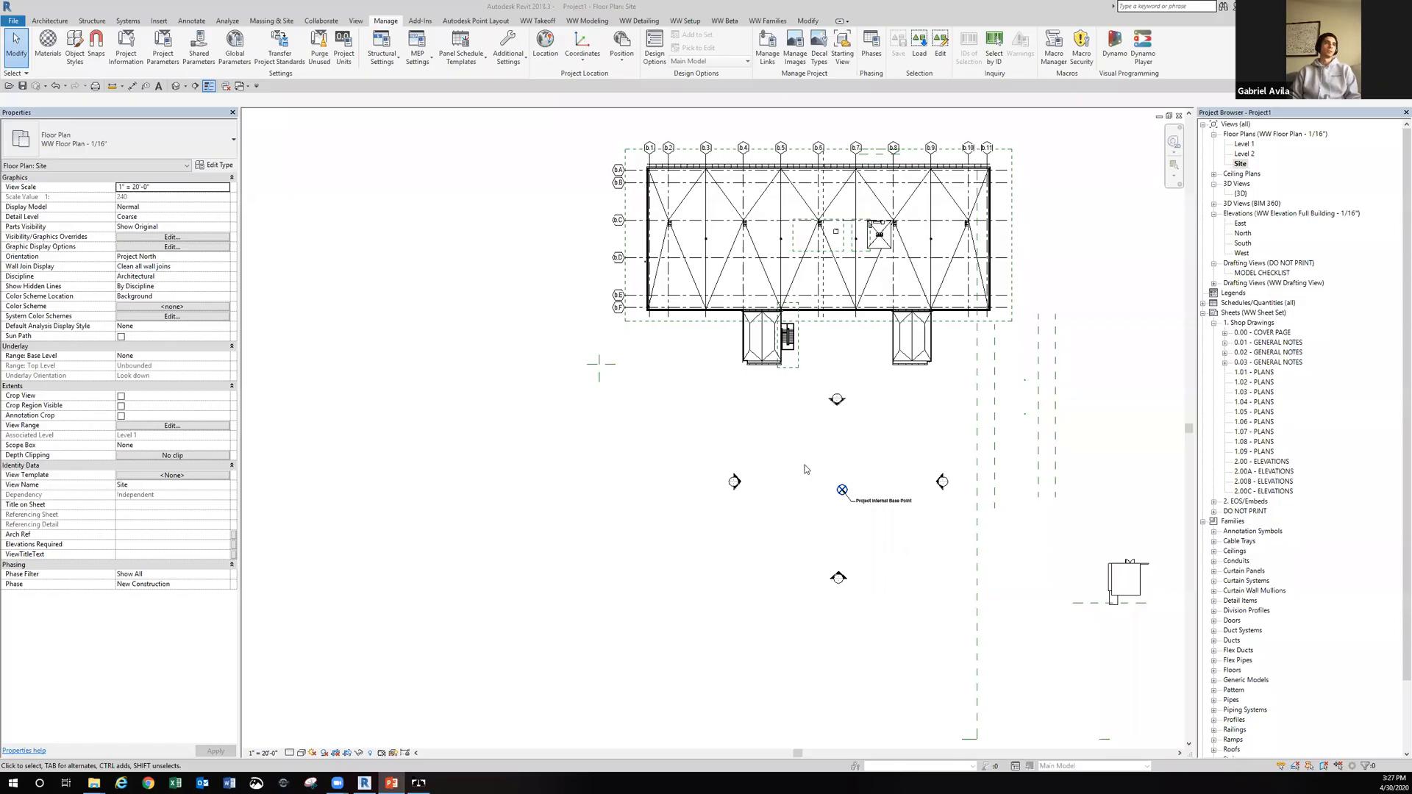
scroll(850, 456, up, 3)
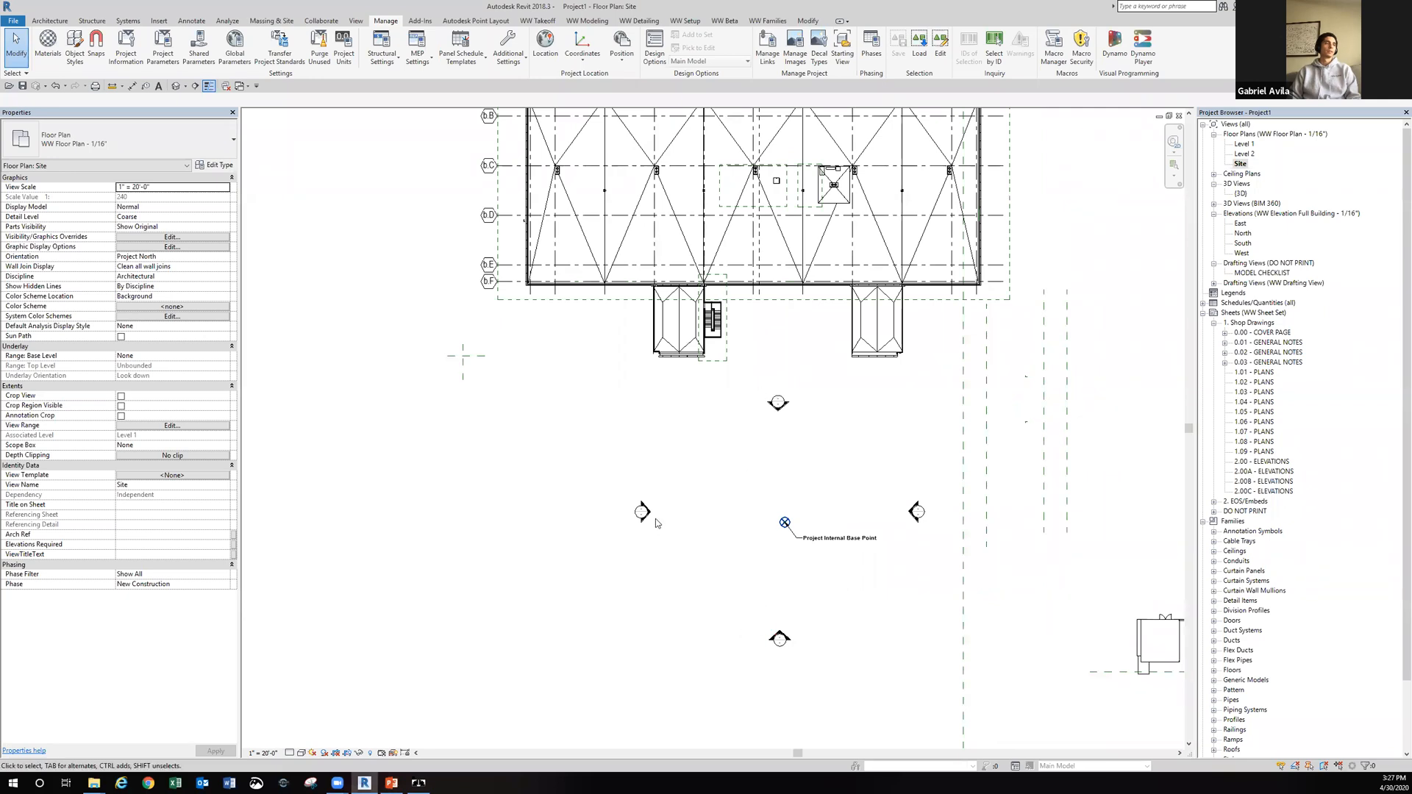
middle_drag(703, 485, 694, 530)
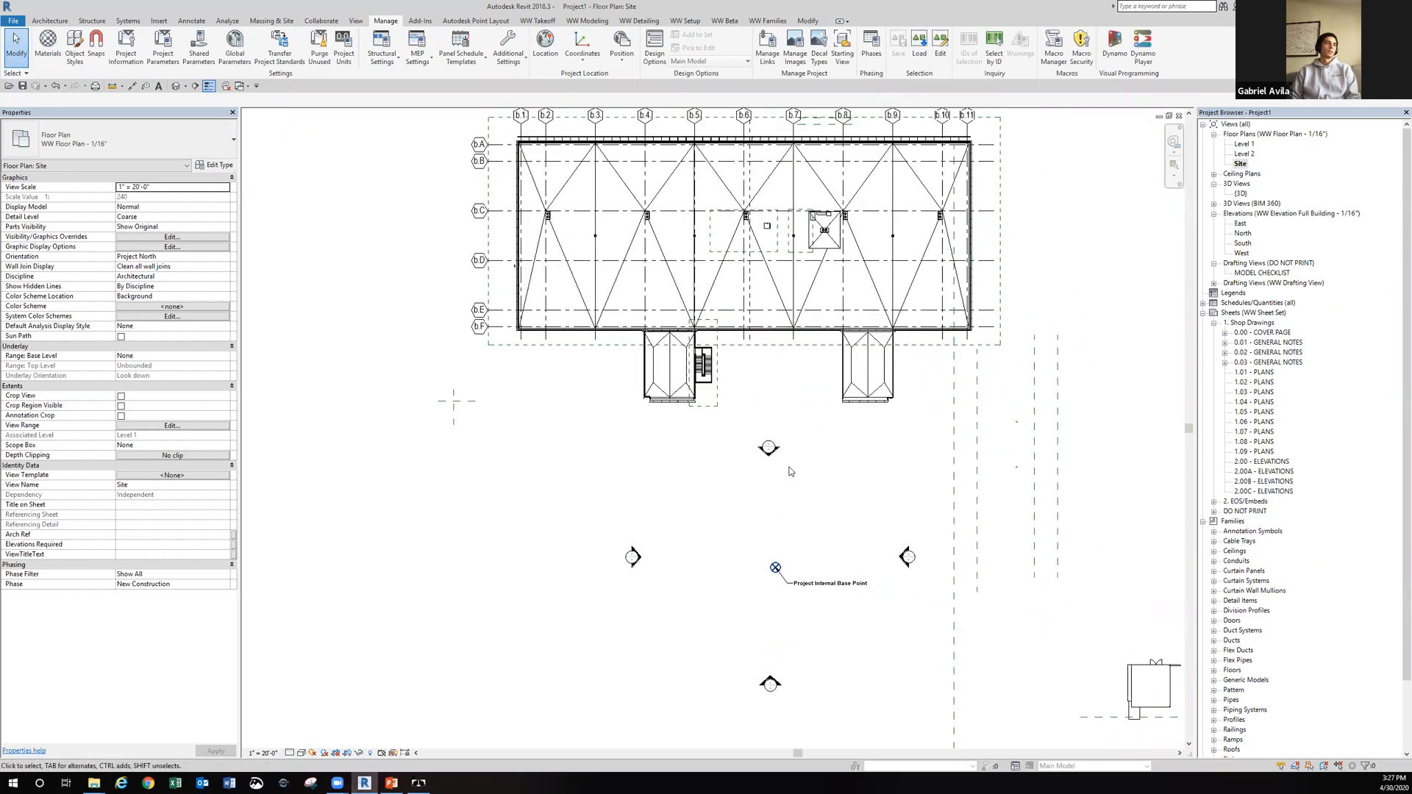
scroll(789, 471, up, 2)
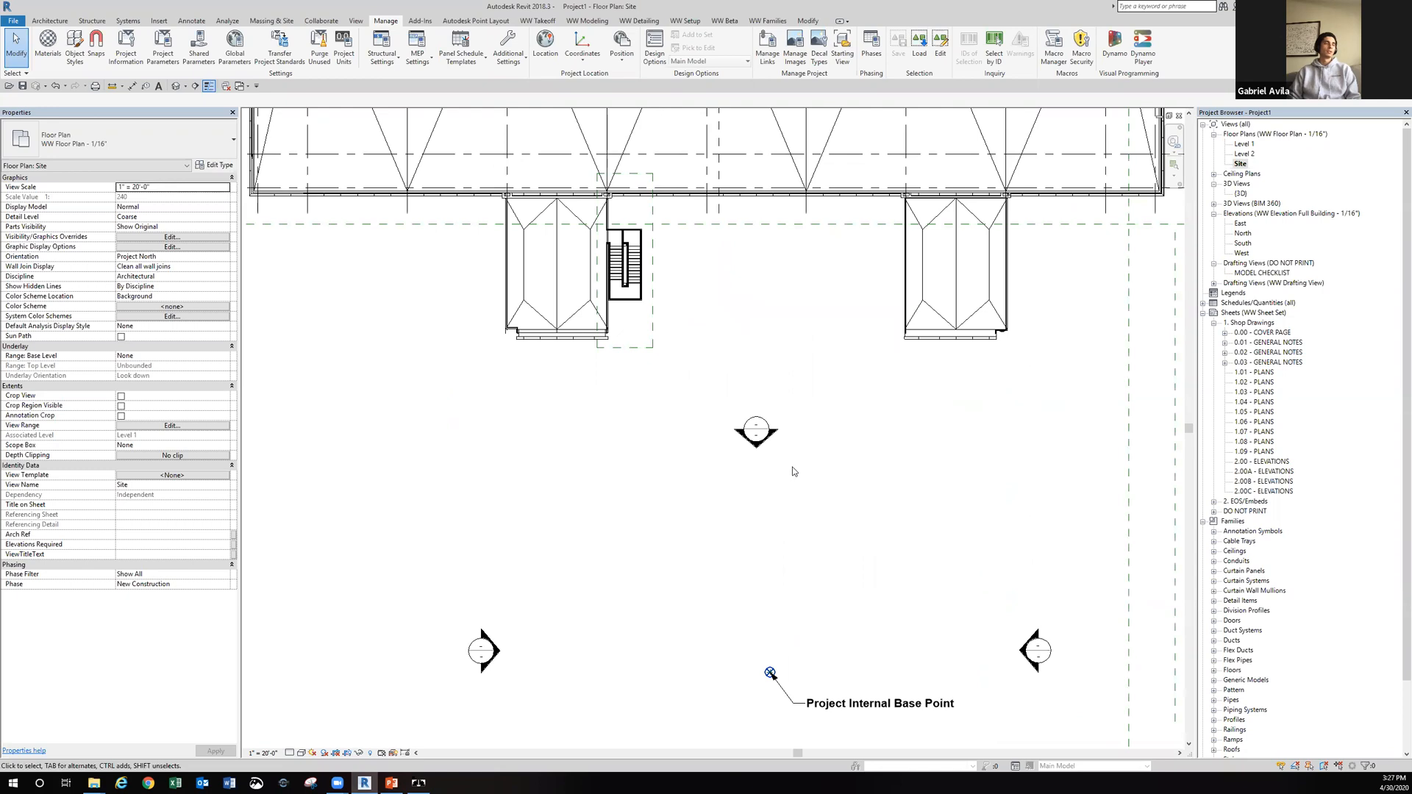
mouse_move(801, 474)
mouse_down()
mouse_move(732, 413)
mouse_move(704, 410)
mouse_up()
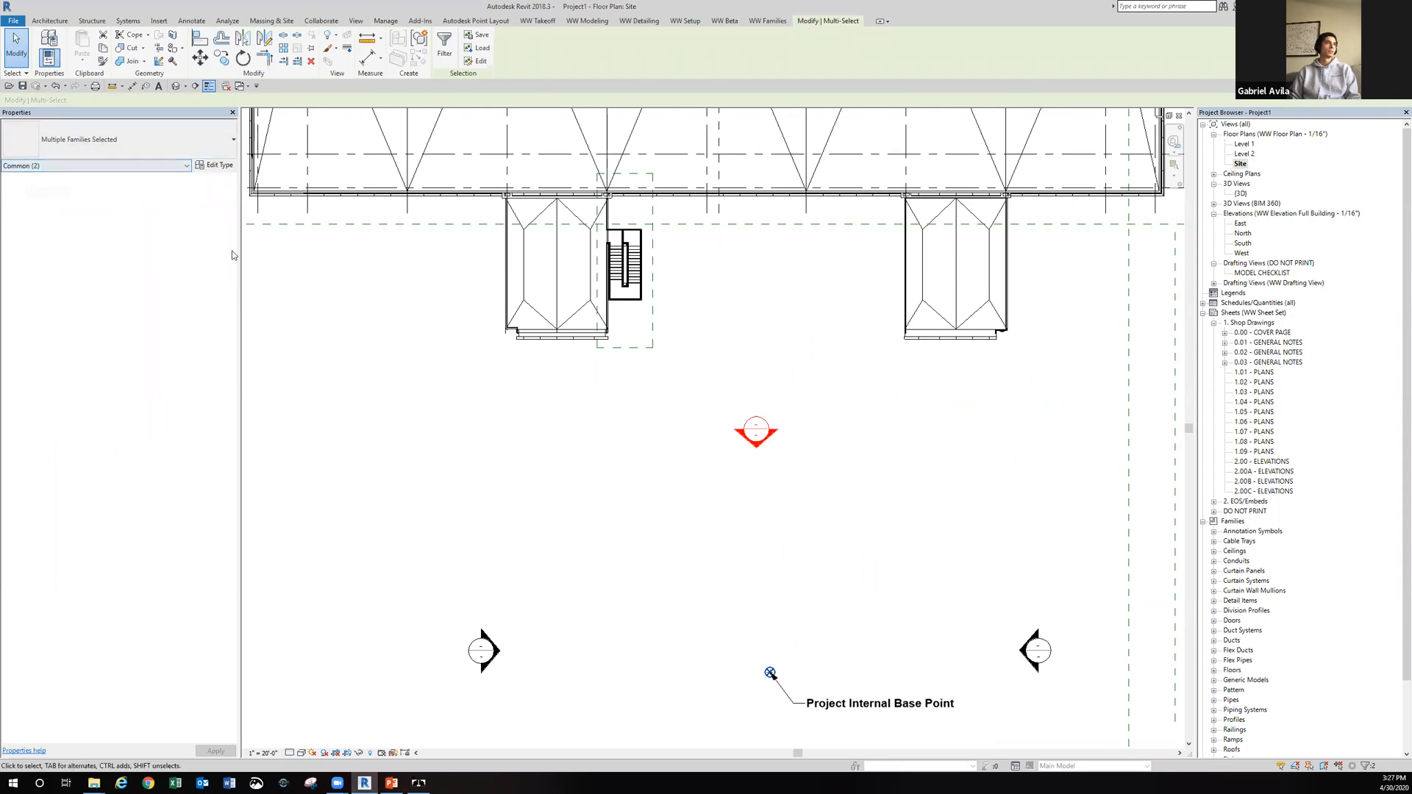
click(657, 408)
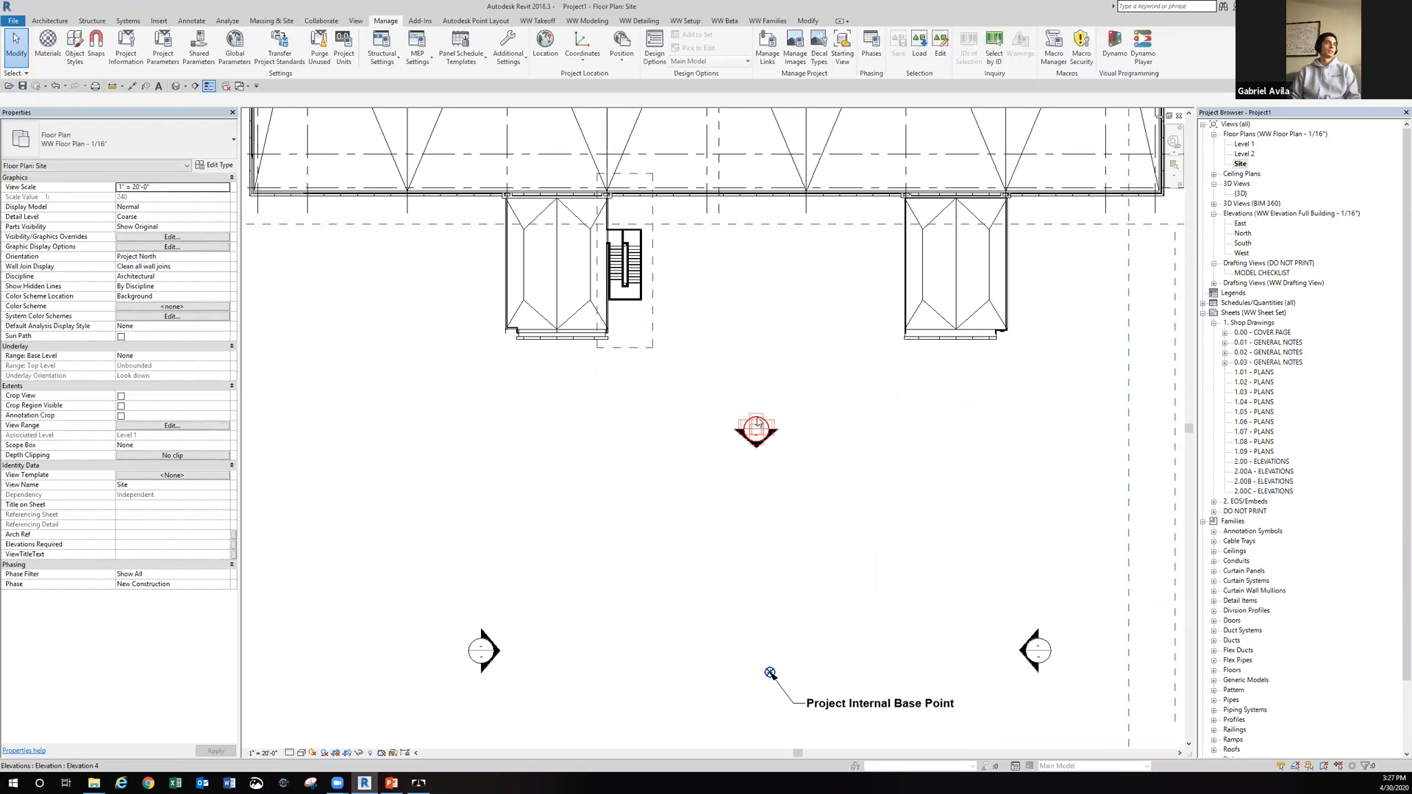
click(757, 424)
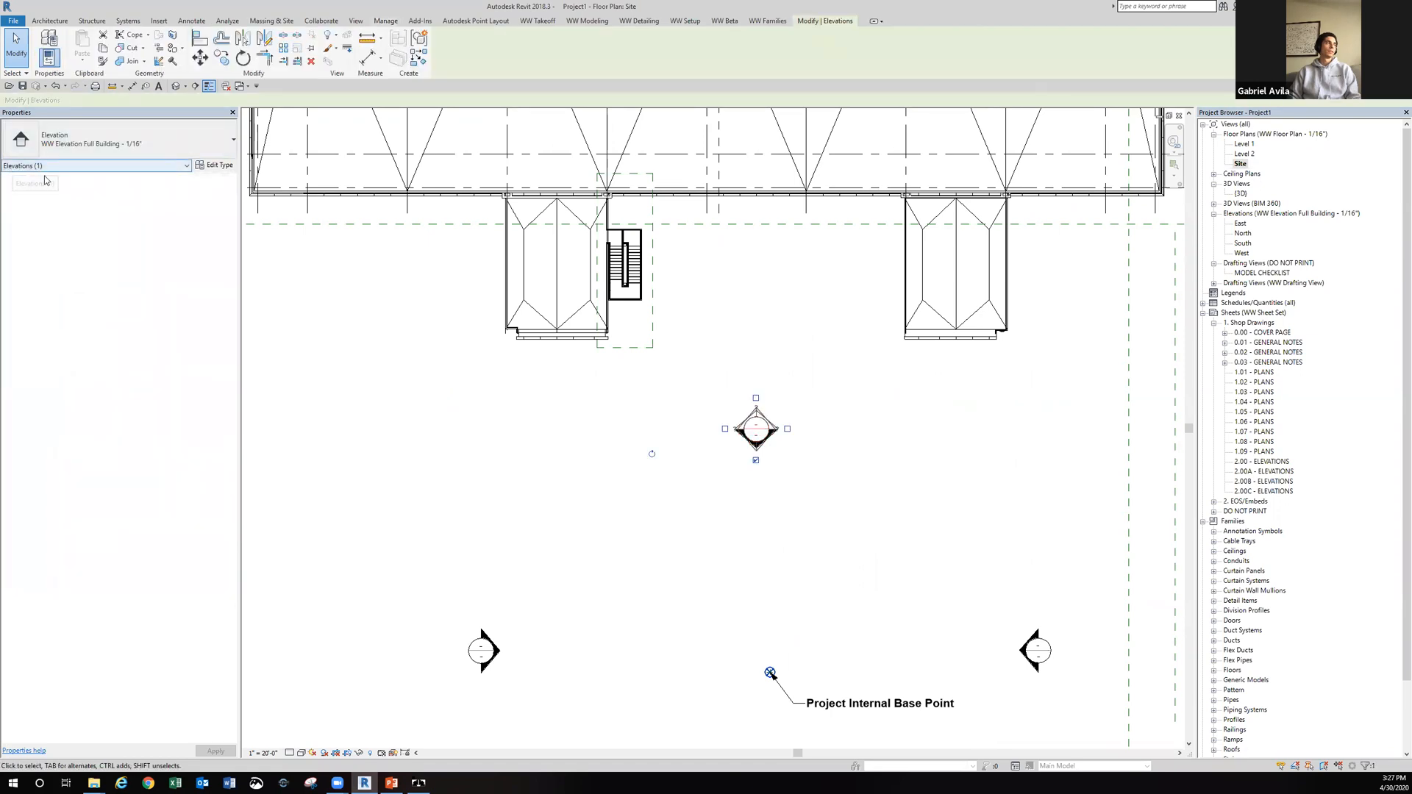
click(773, 459)
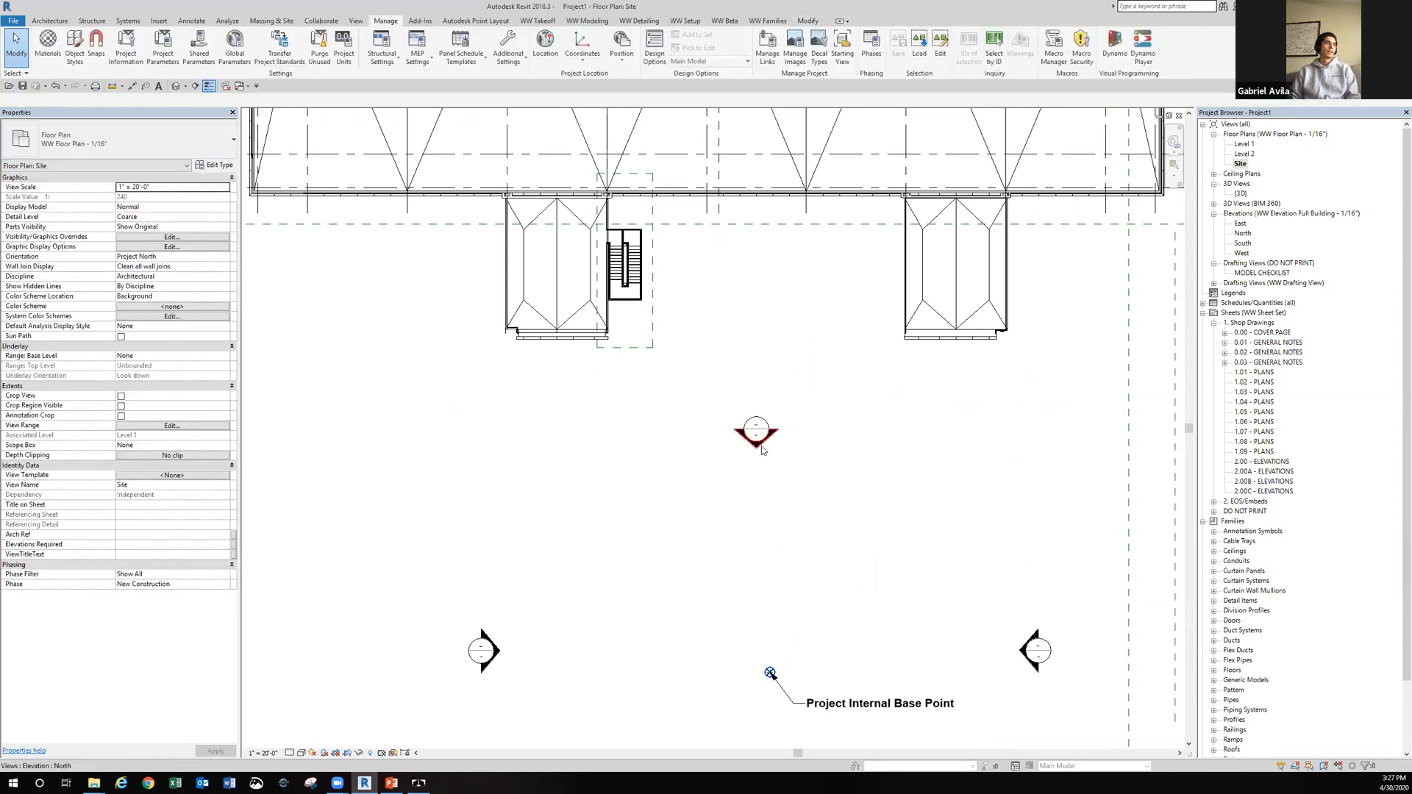
click(761, 444)
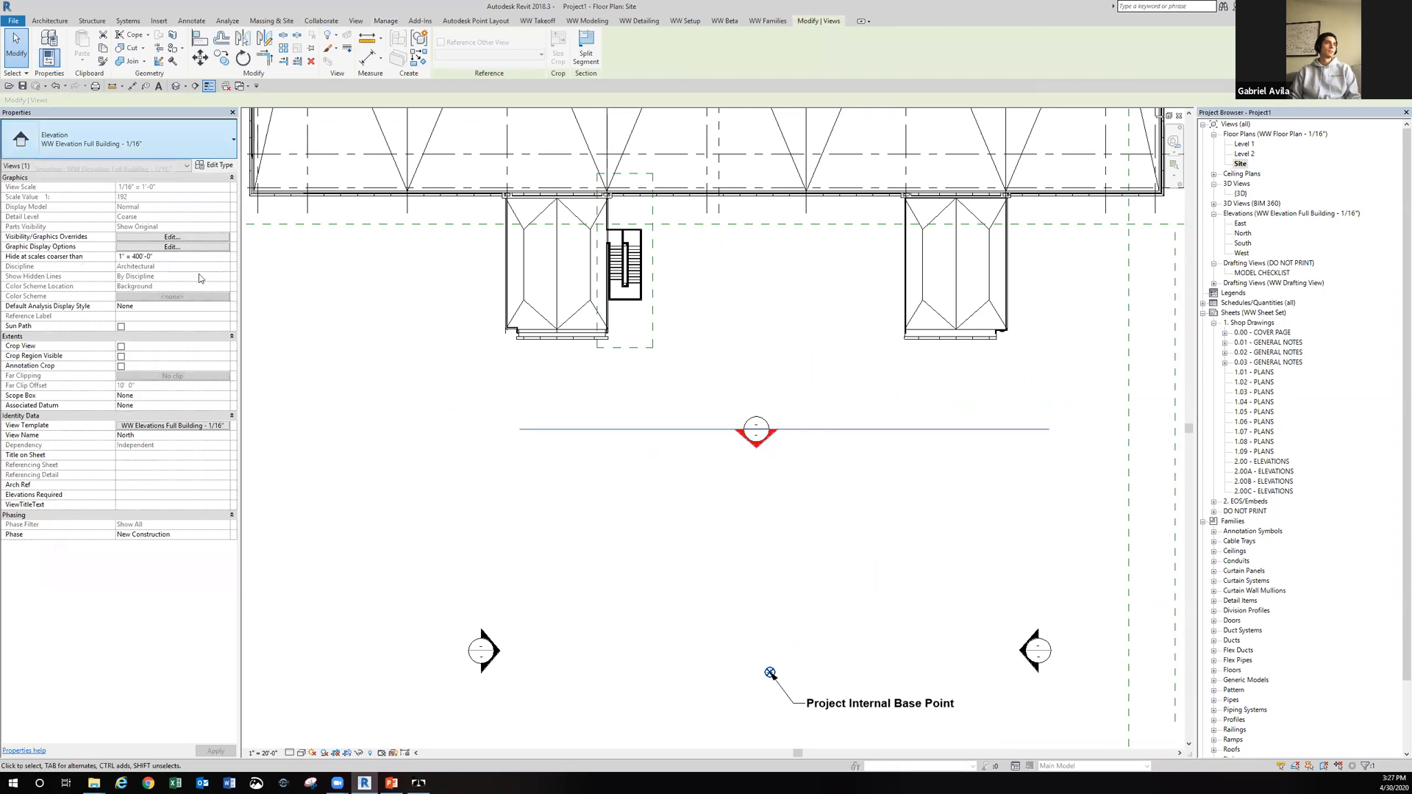
Try to move the North elevation marker by its circle alone, check its view line, and undo the move.
click(737, 399)
click(754, 421)
drag(754, 422, 712, 373)
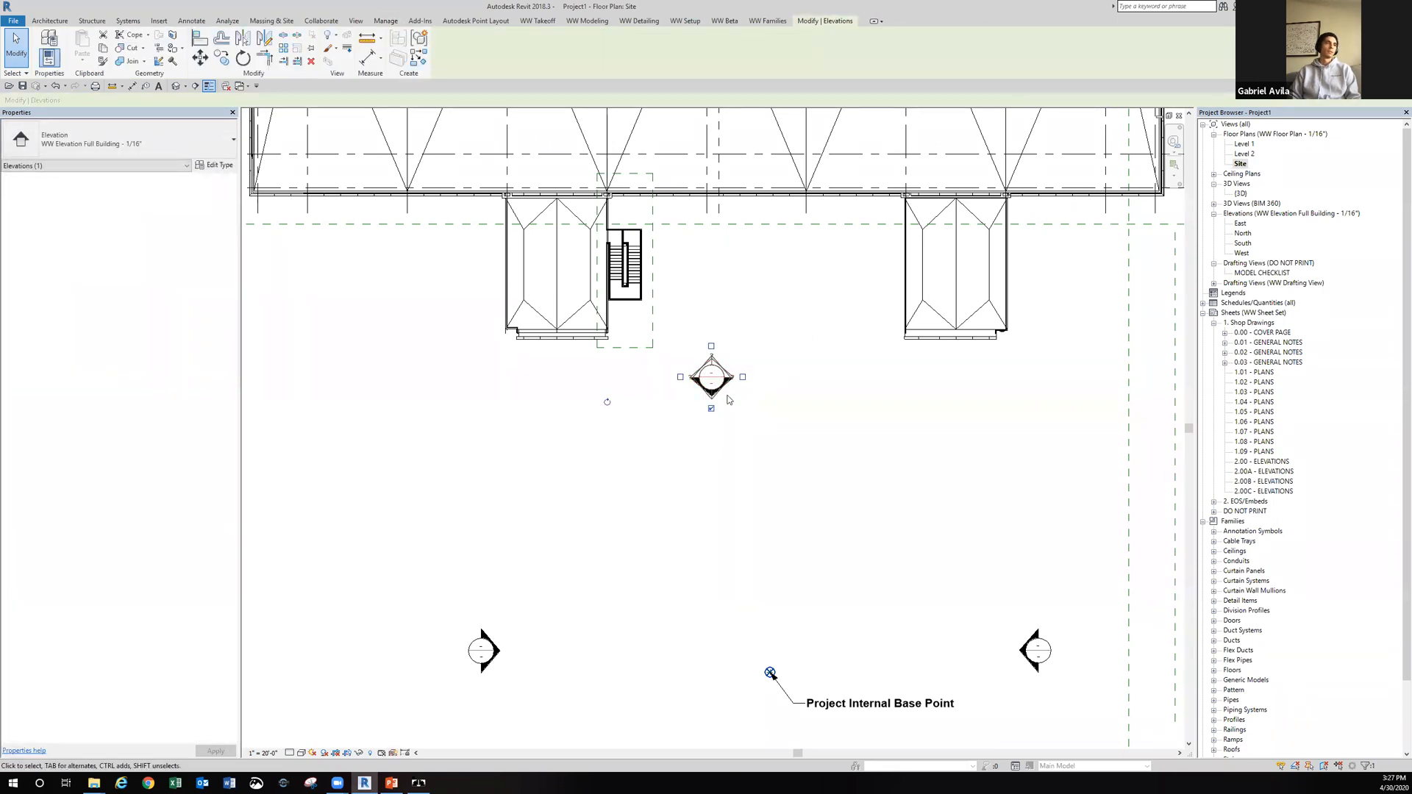
click(712, 386)
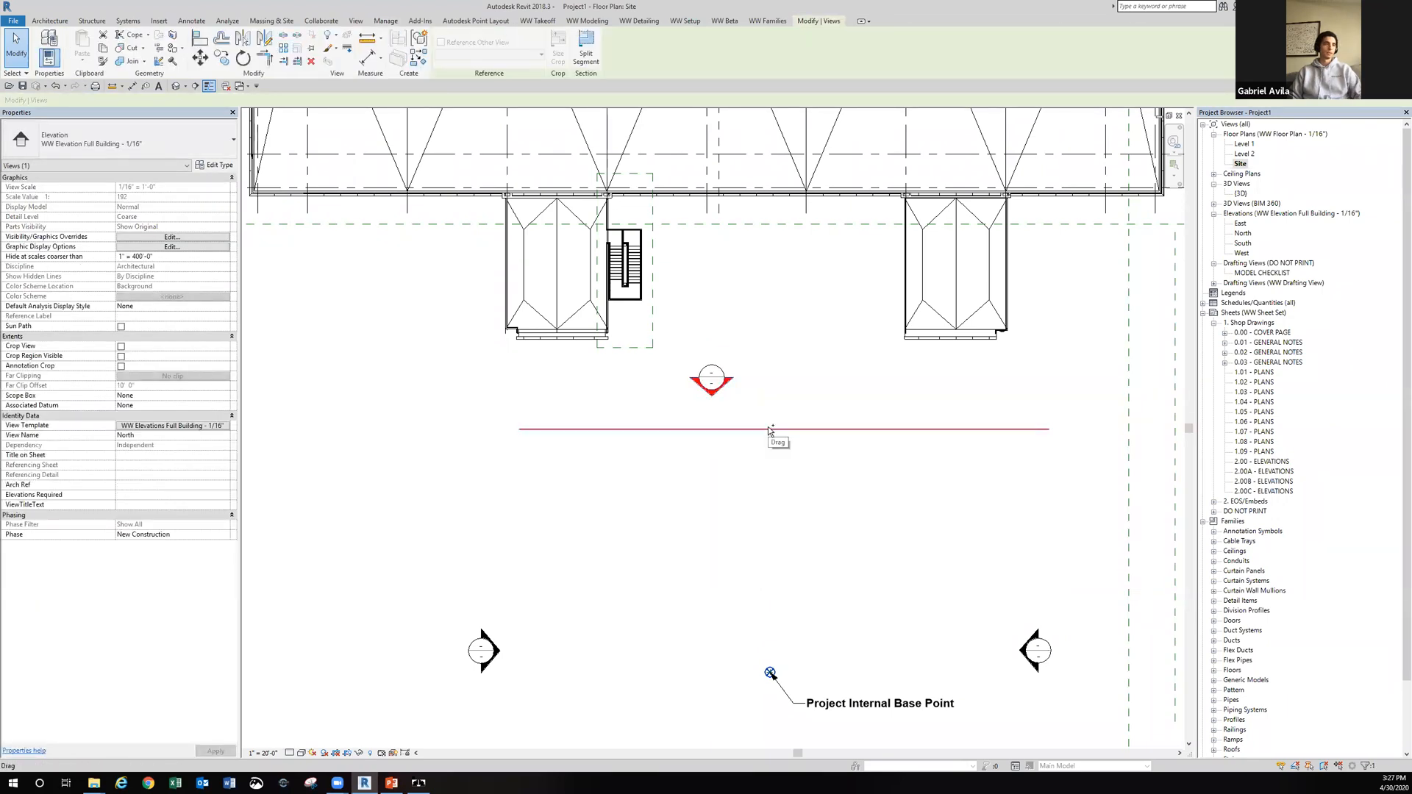
key(ctrl+z)
Move the whole North elevation marker, circle and arrow together, beyond the building's north edge between grids b.6 and b.7.
drag(822, 478, 716, 403)
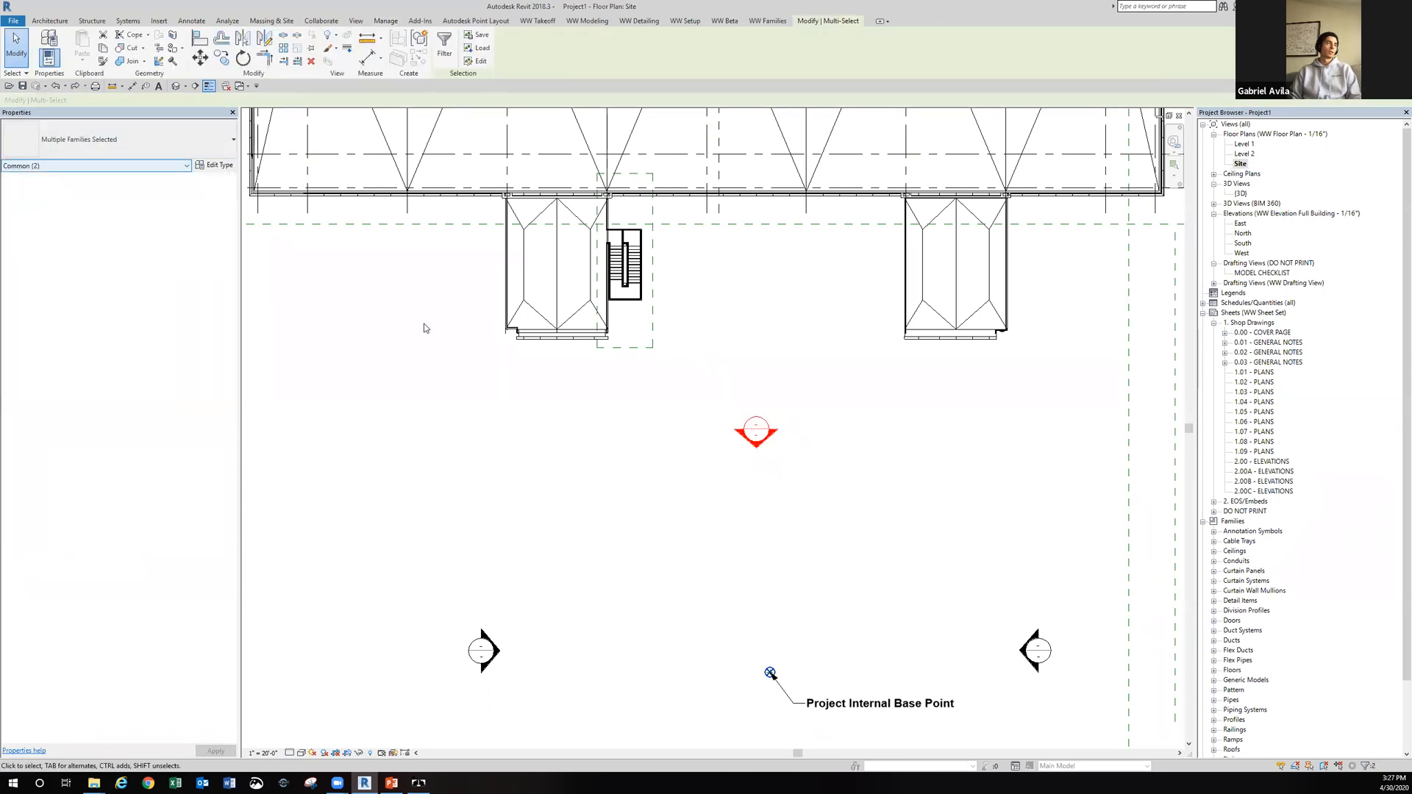
scroll(728, 416, down, 3)
middle_drag(729, 397, 734, 431)
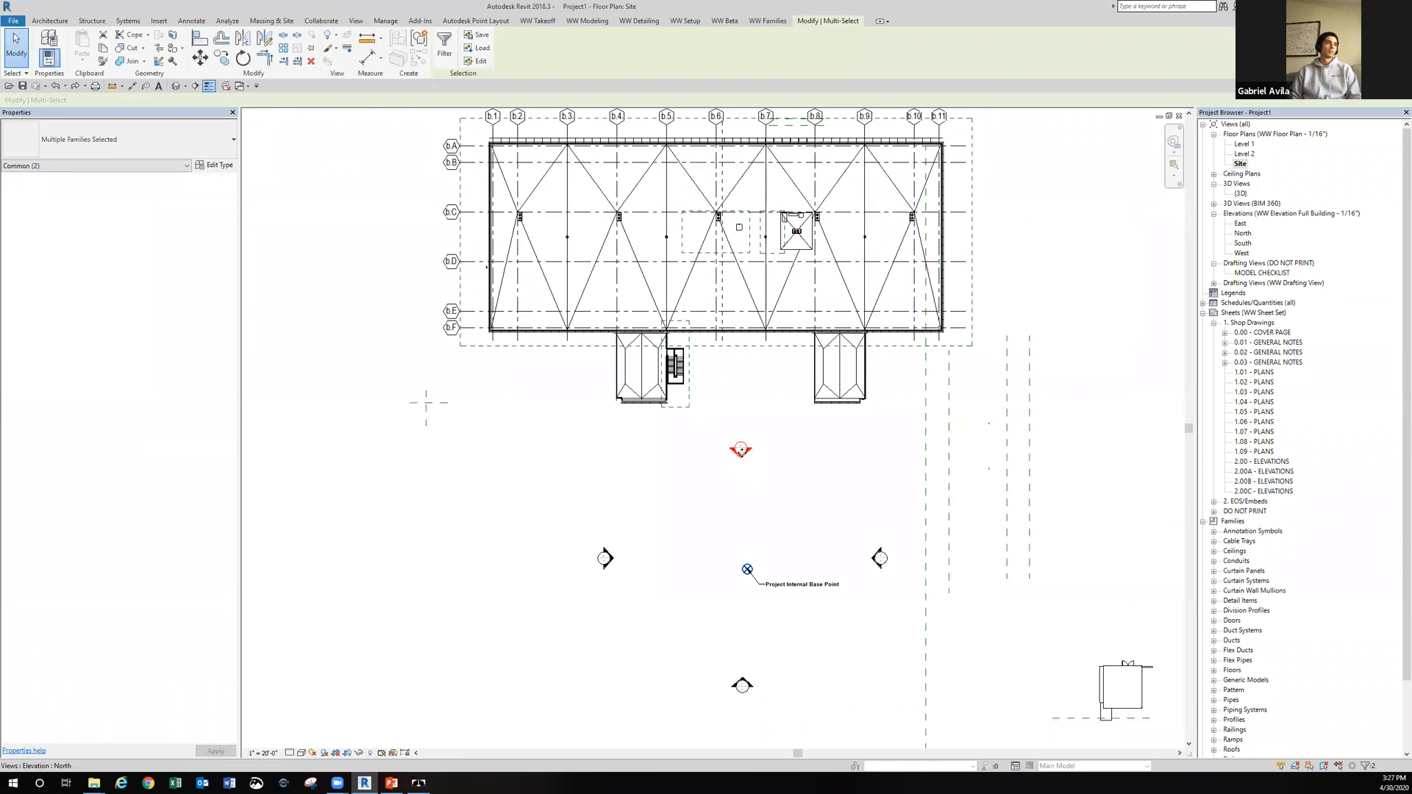
drag(743, 445, 736, 116)
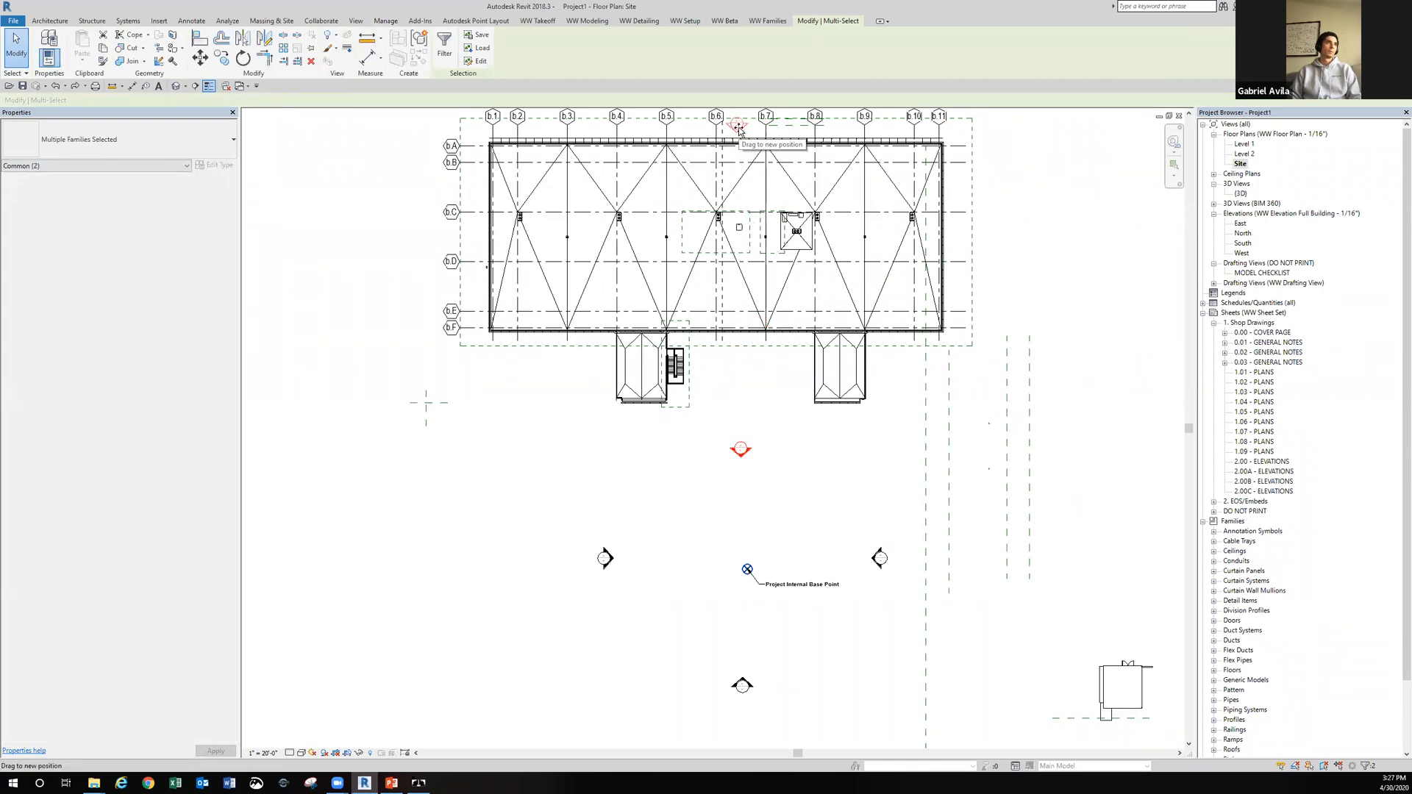
Move the whole West elevation marker, circle and arrow together, beyond the building's west edge beside grid b.C.
middle_drag(754, 286, 752, 370)
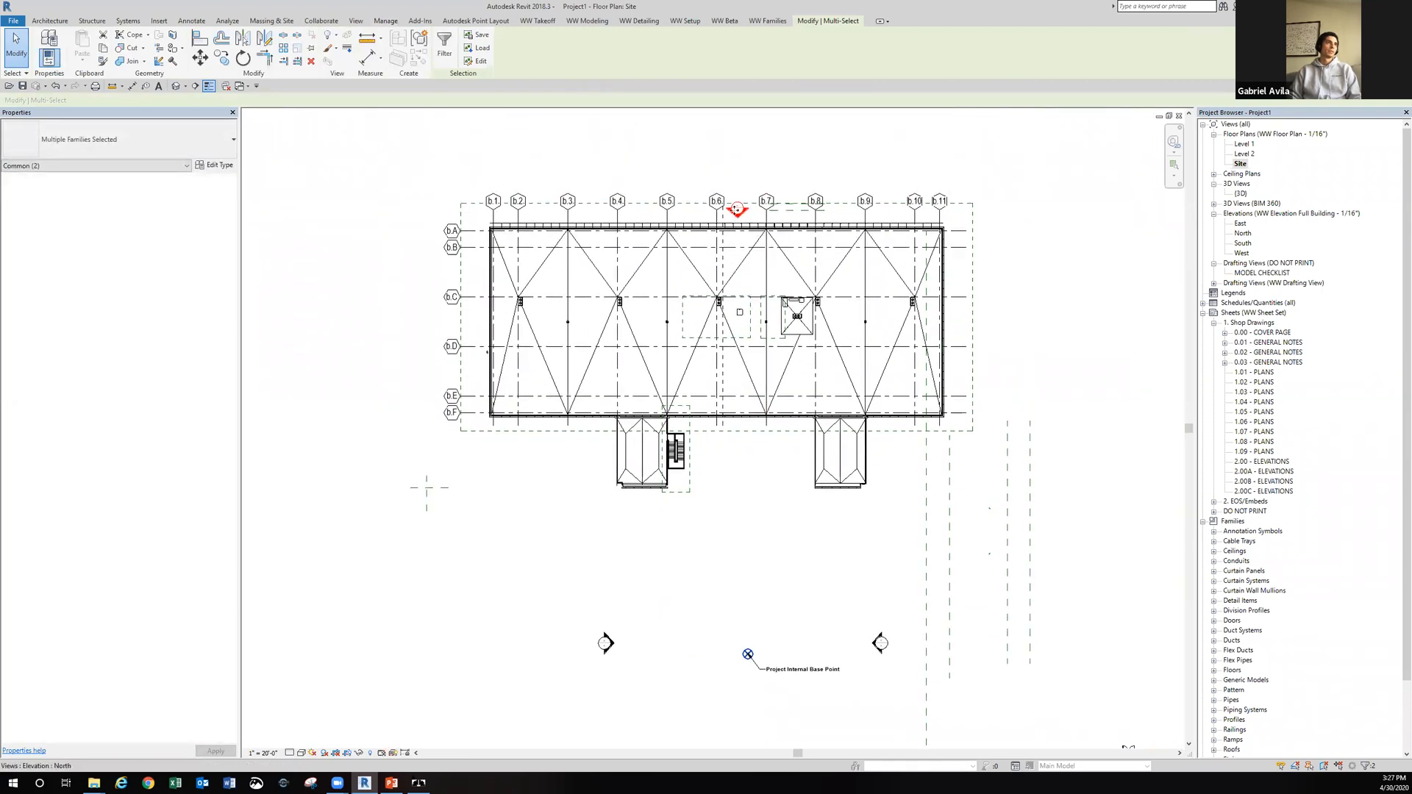
click(636, 637)
scroll(636, 637, up, 5)
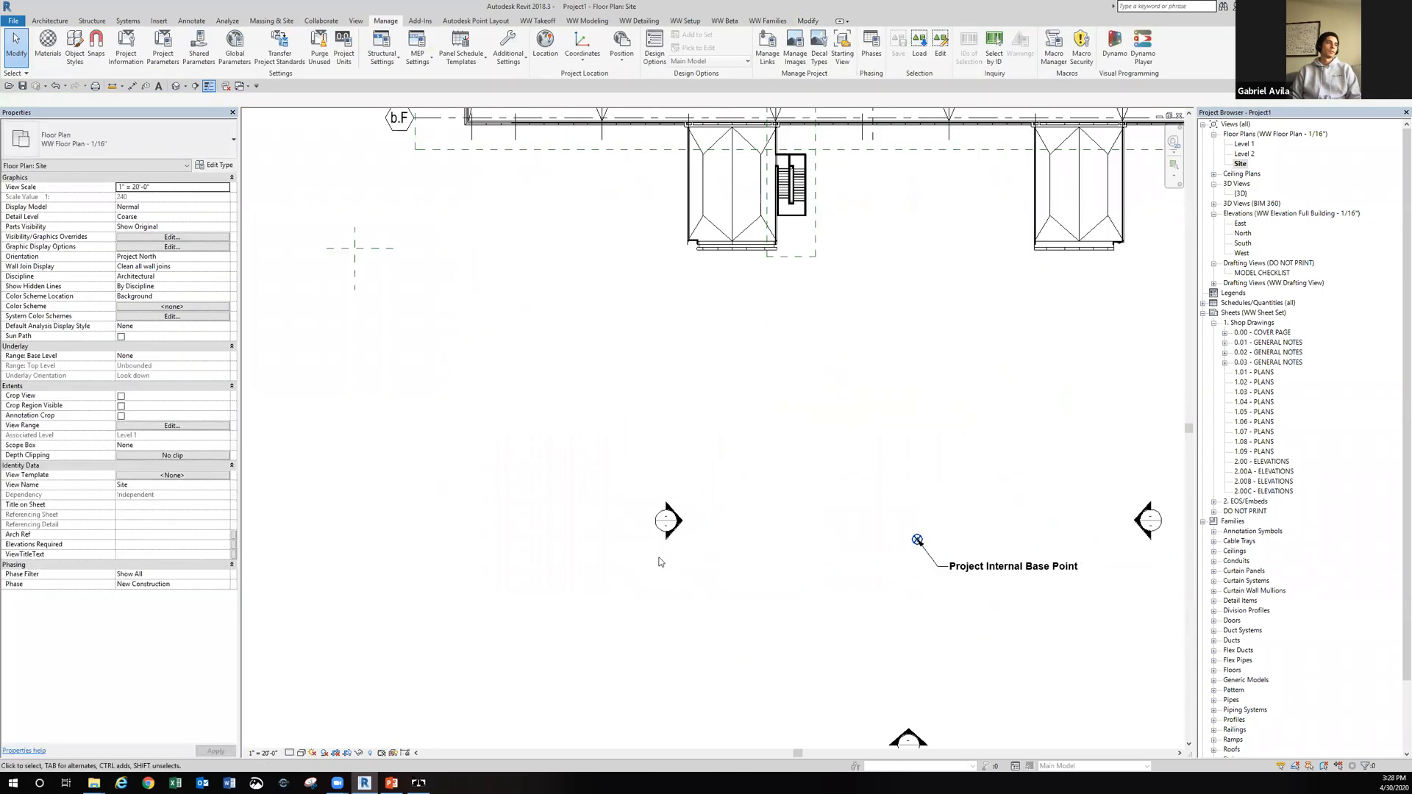
drag(712, 573, 563, 446)
drag(719, 567, 585, 447)
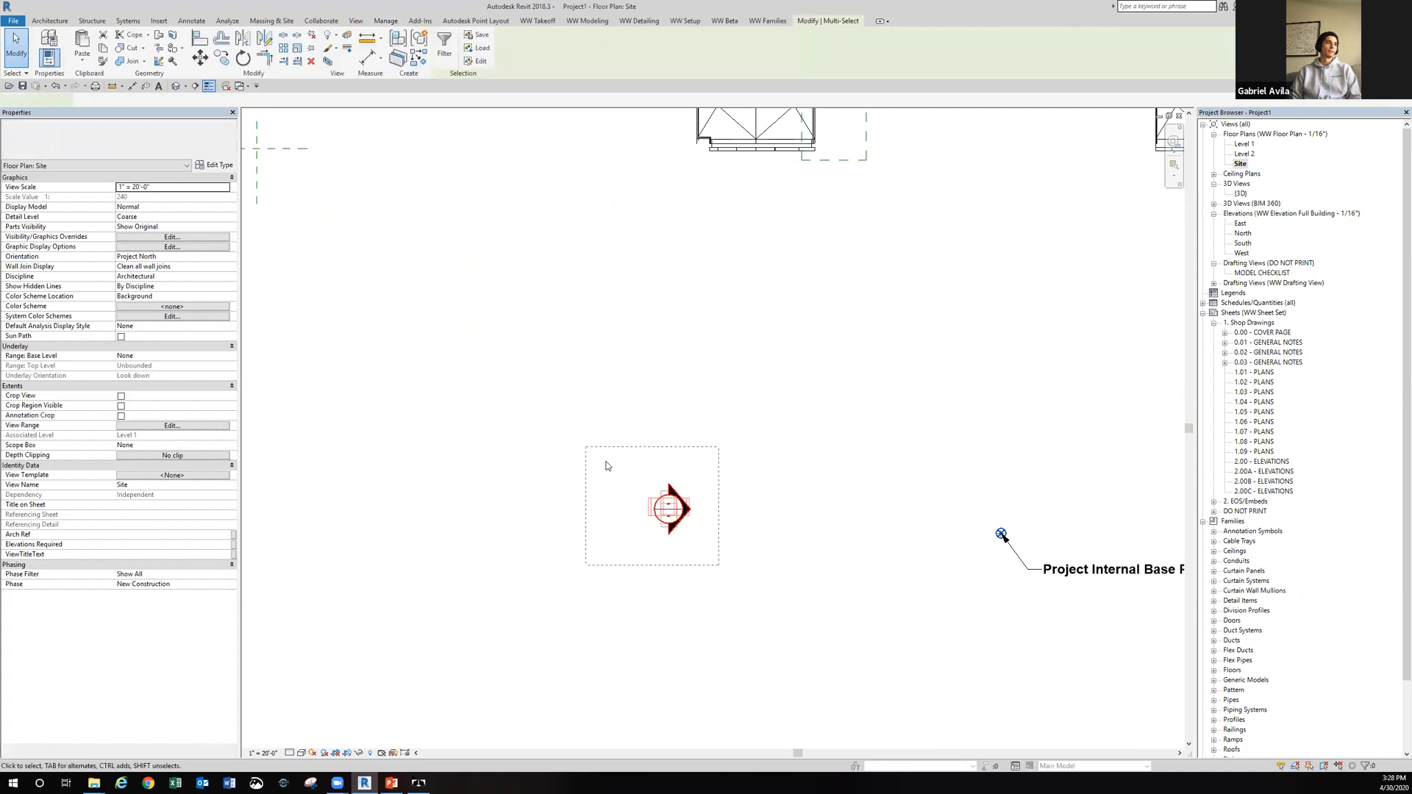
scroll(686, 527, down, 5)
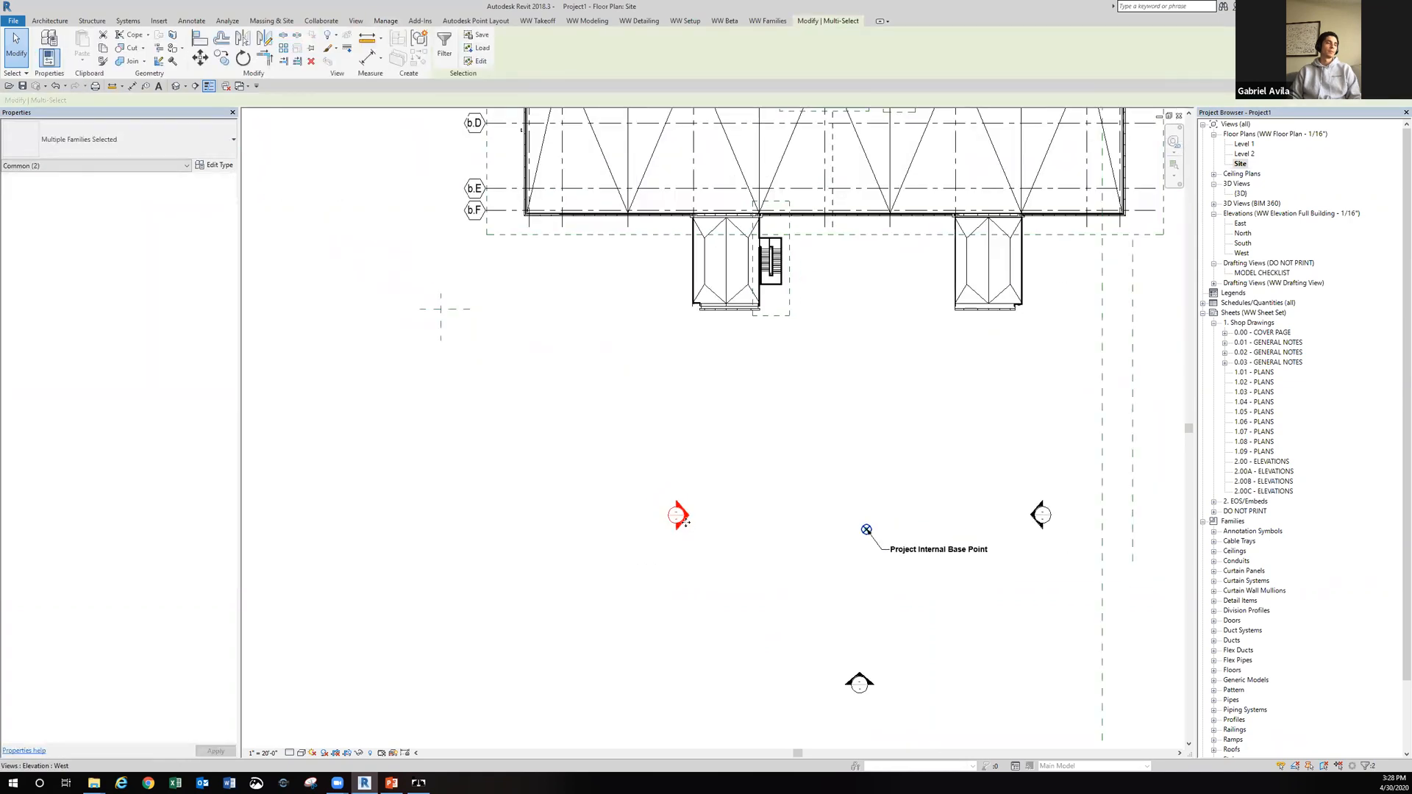
drag(678, 515, 513, 183)
Move the whole East elevation marker beyond the building's east edge, between grids b.C and b.D, facing the building.
scroll(971, 546, up, 5)
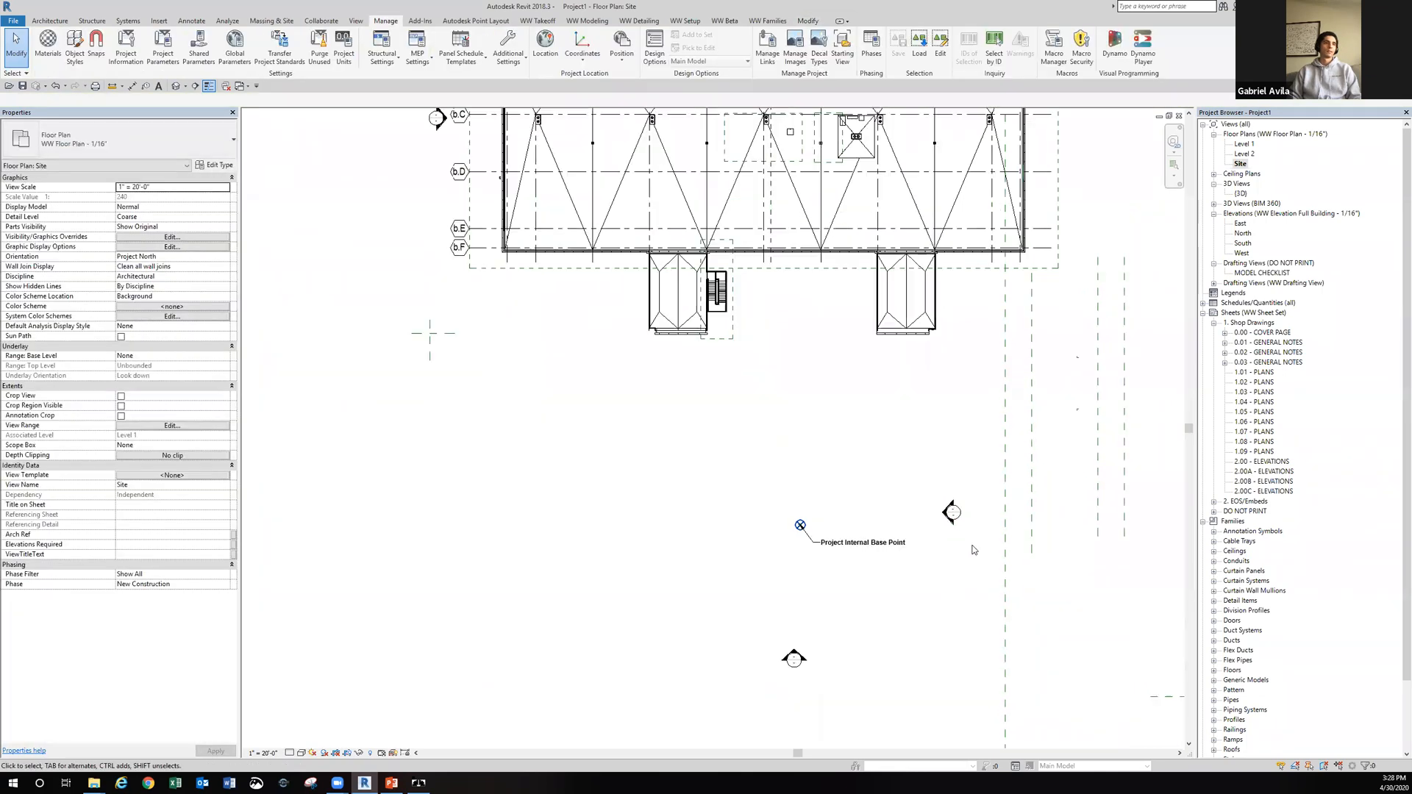
mouse_move(966, 527)
mouse_down()
mouse_move(873, 401)
mouse_move(982, 219)
mouse_up()
scroll(884, 418, down, 3)
scroll(982, 219, down, 1)
middle_drag(982, 219, 948, 371)
drag(948, 372, 961, 241)
Move the whole South elevation marker to just south of the building's two projecting wings, near grid b.6.
mouse_move(762, 703)
mouse_down()
mouse_move(705, 657)
mouse_move(718, 429)
mouse_up()
click(735, 439)
middle_drag(760, 458, 748, 540)
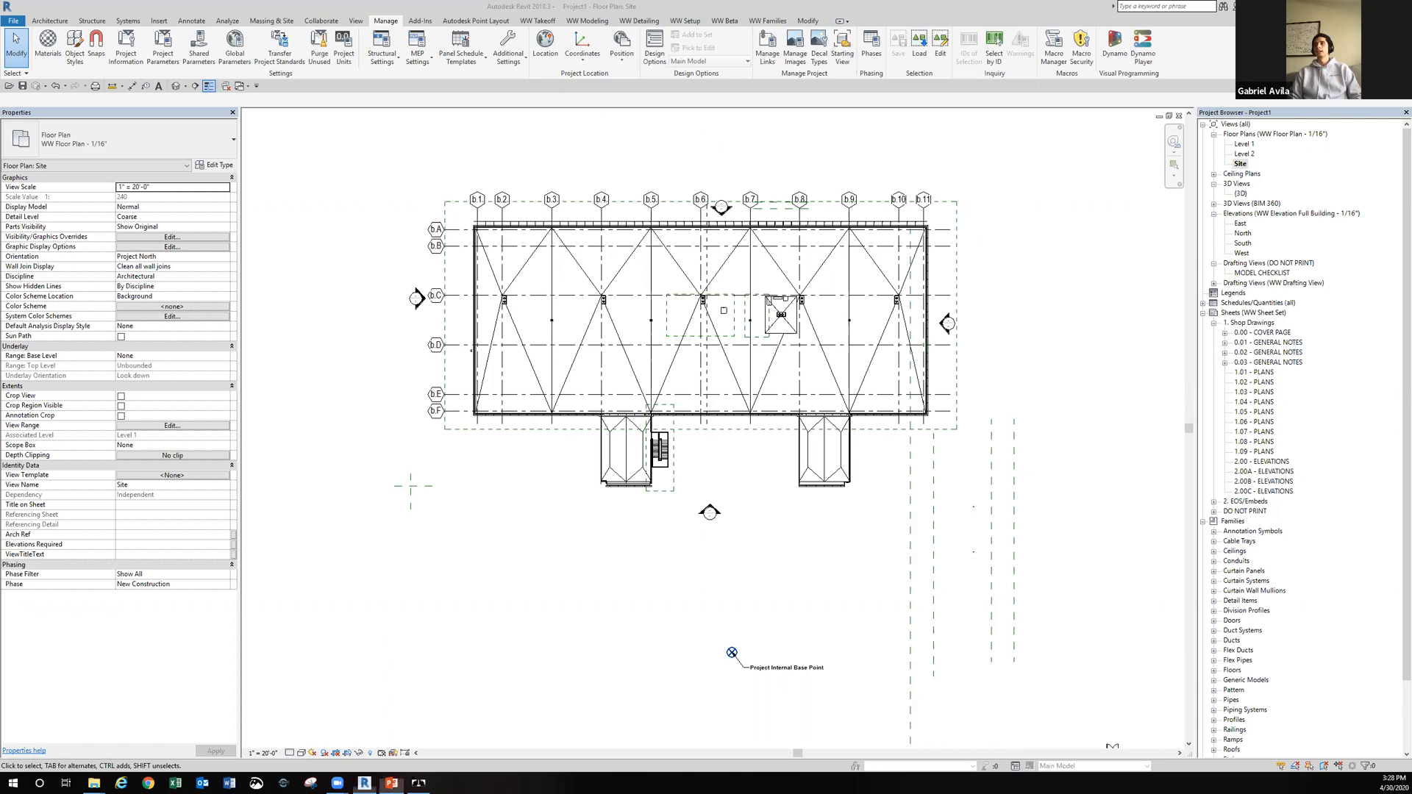
Switch to the presentation and read the slide on copy/monitoring and pinning levels.
key(alt+Tab)
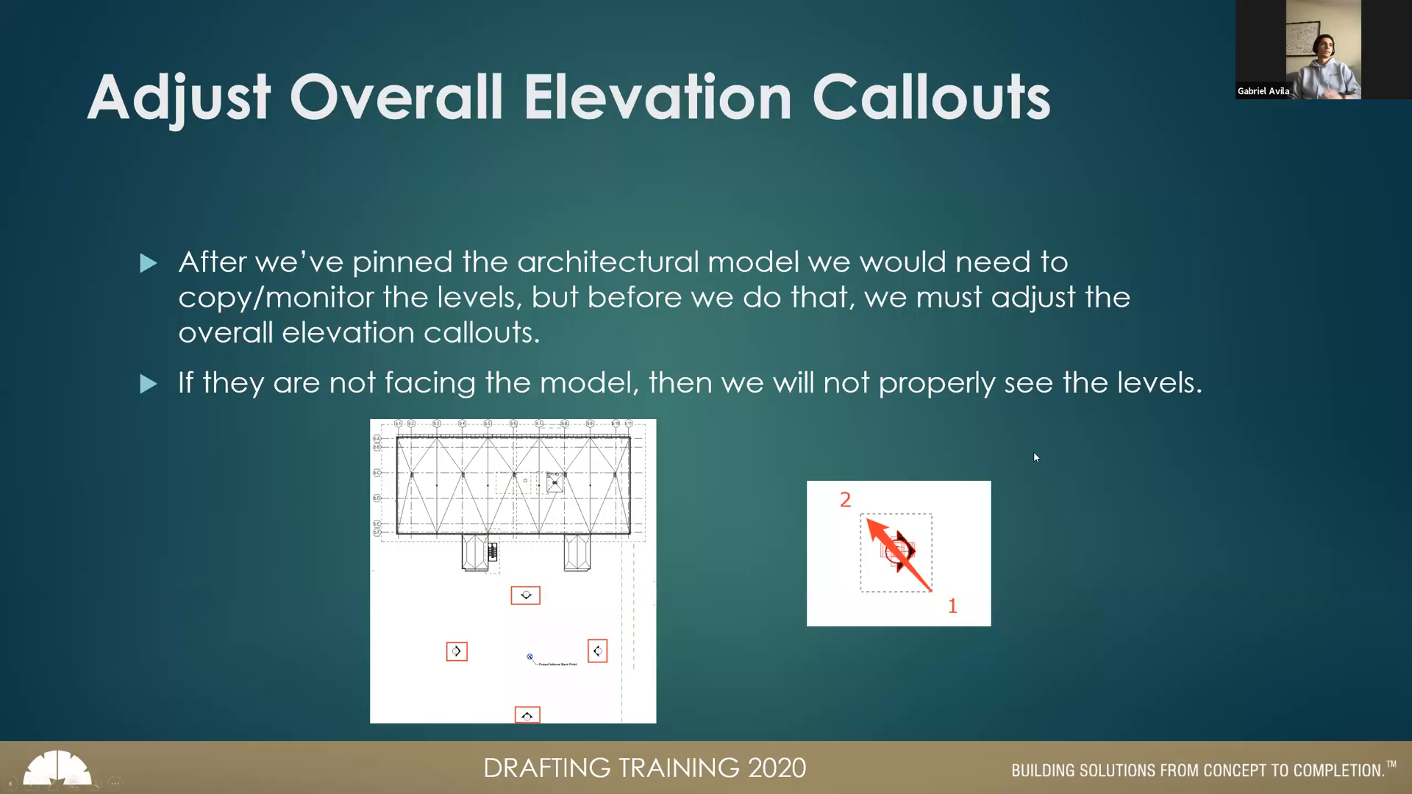
key(Right)
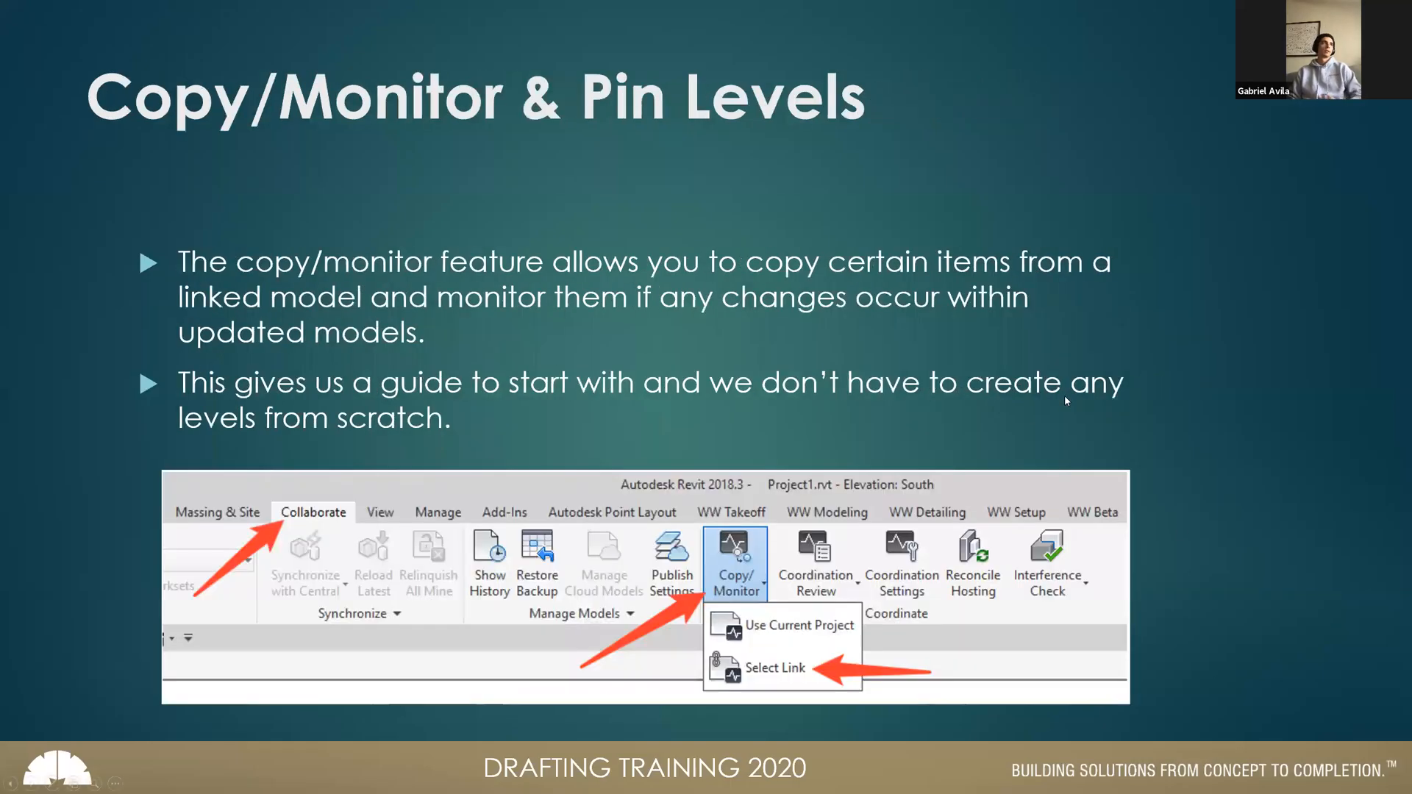
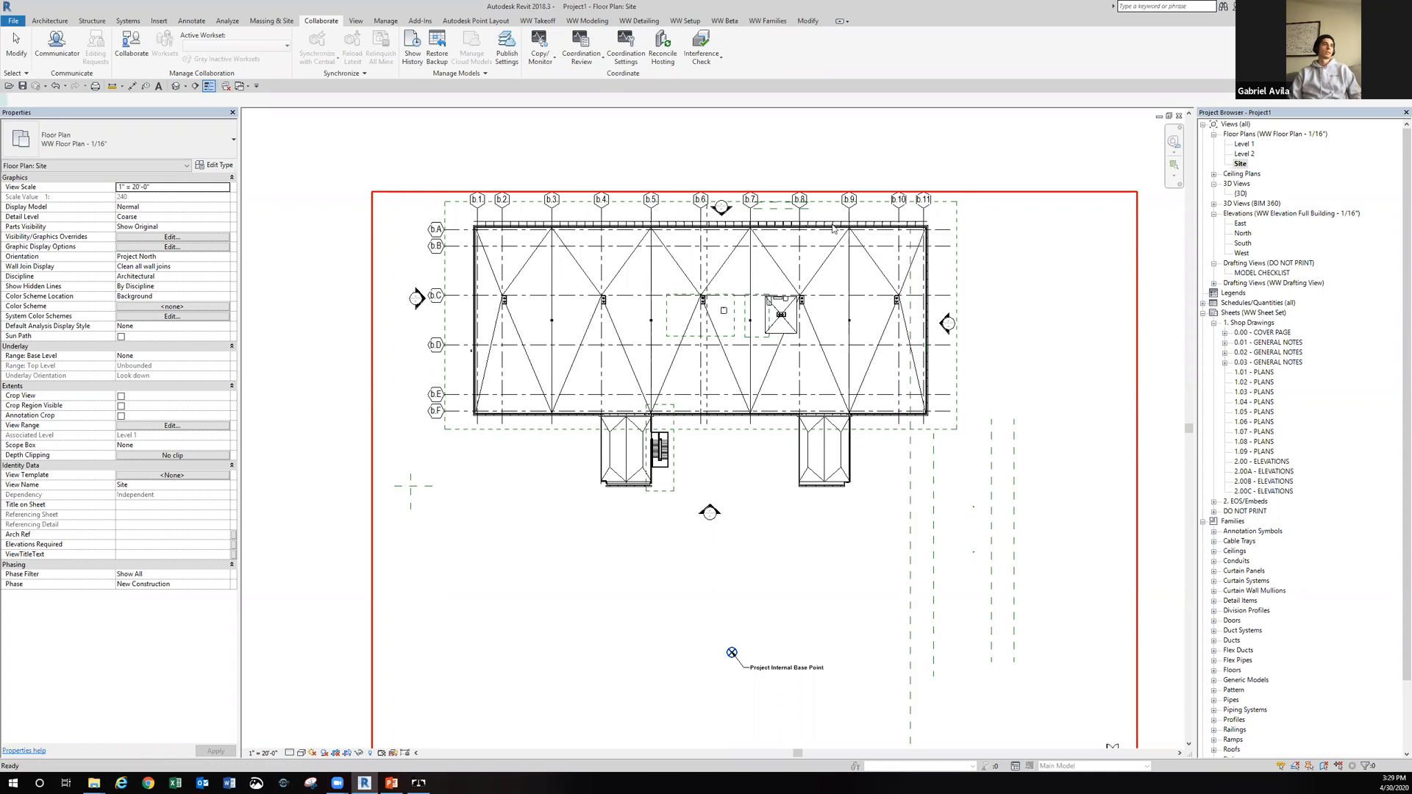
Back in Revit, cancel the Copy/Monitor session started on the link in the Site plan and open the South elevation at its level heads.
click(834, 229)
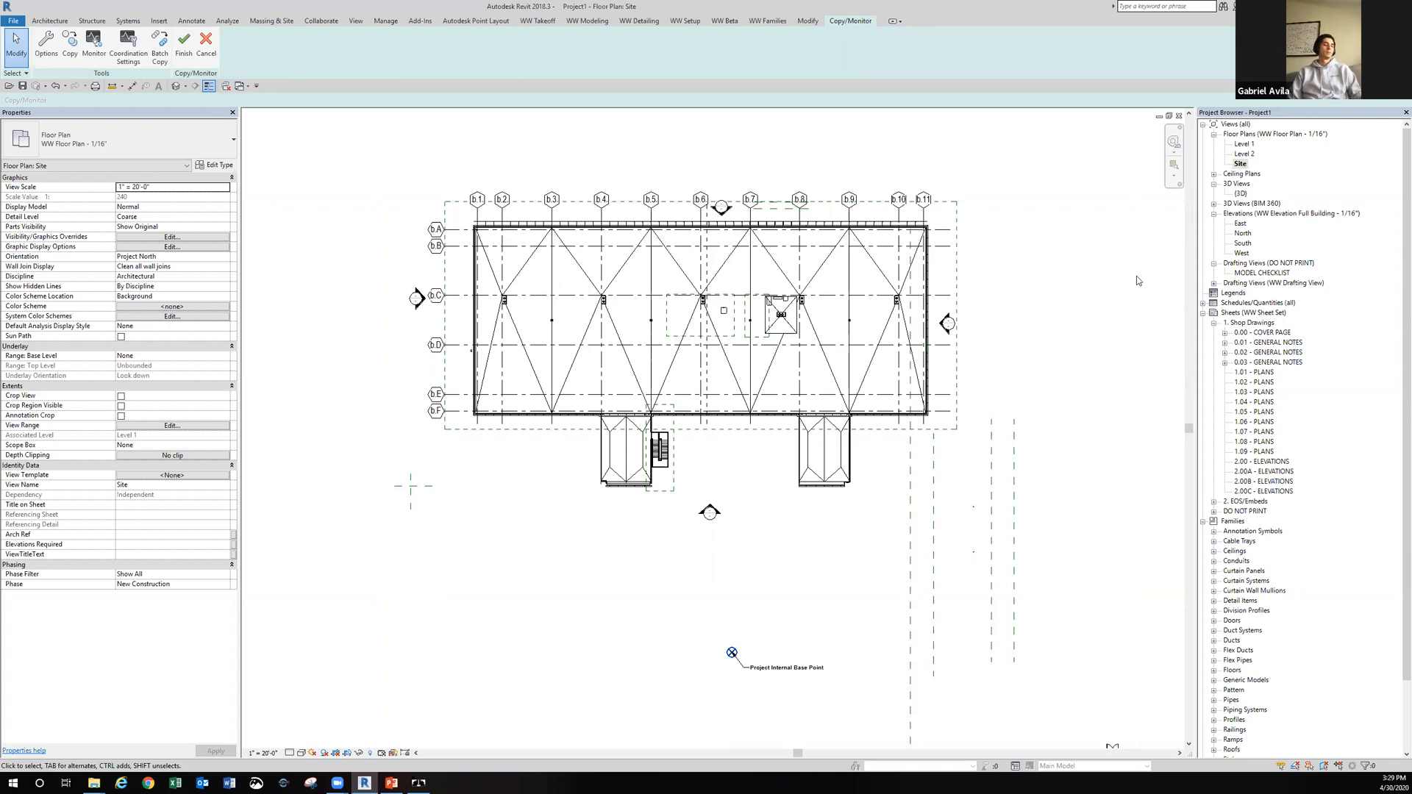
click(206, 45)
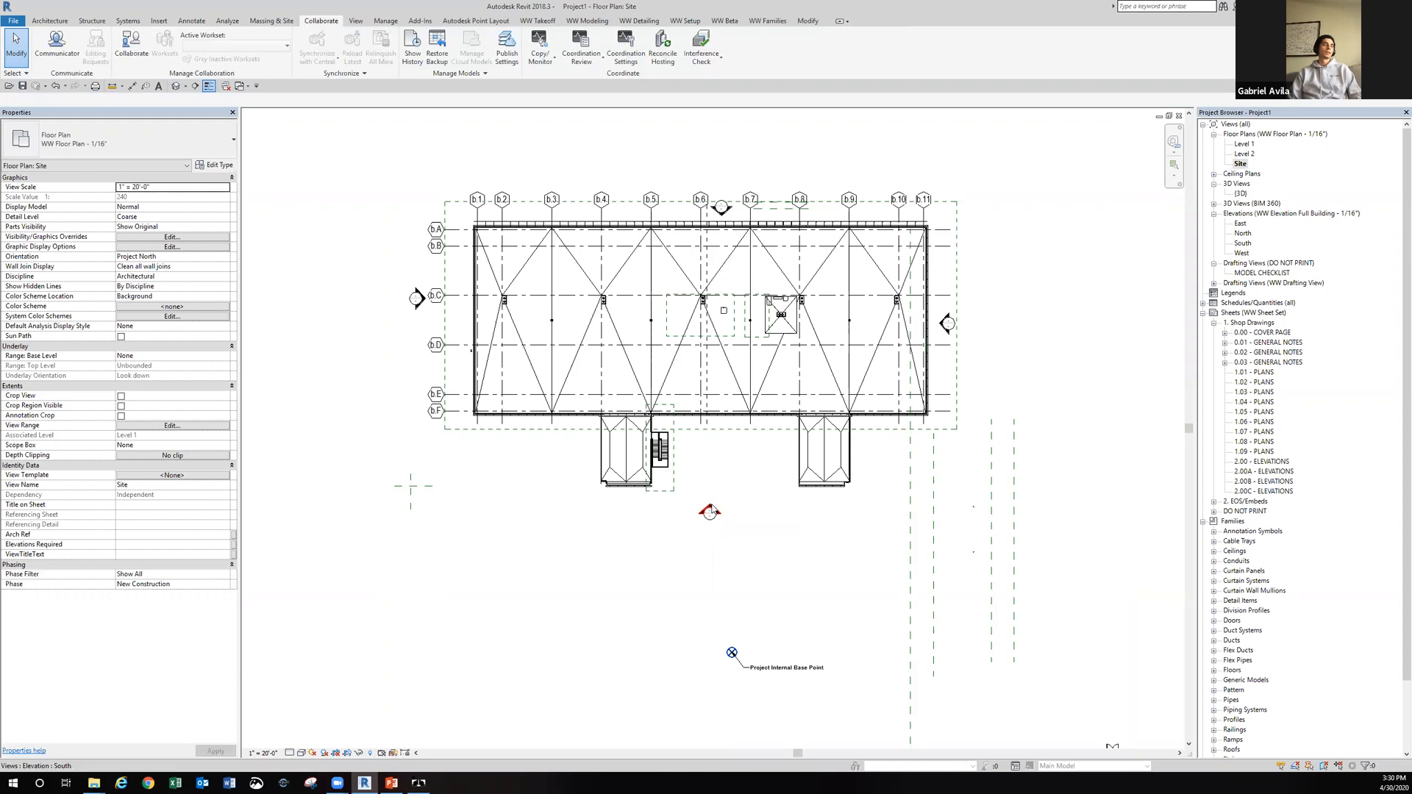
double_click(711, 511)
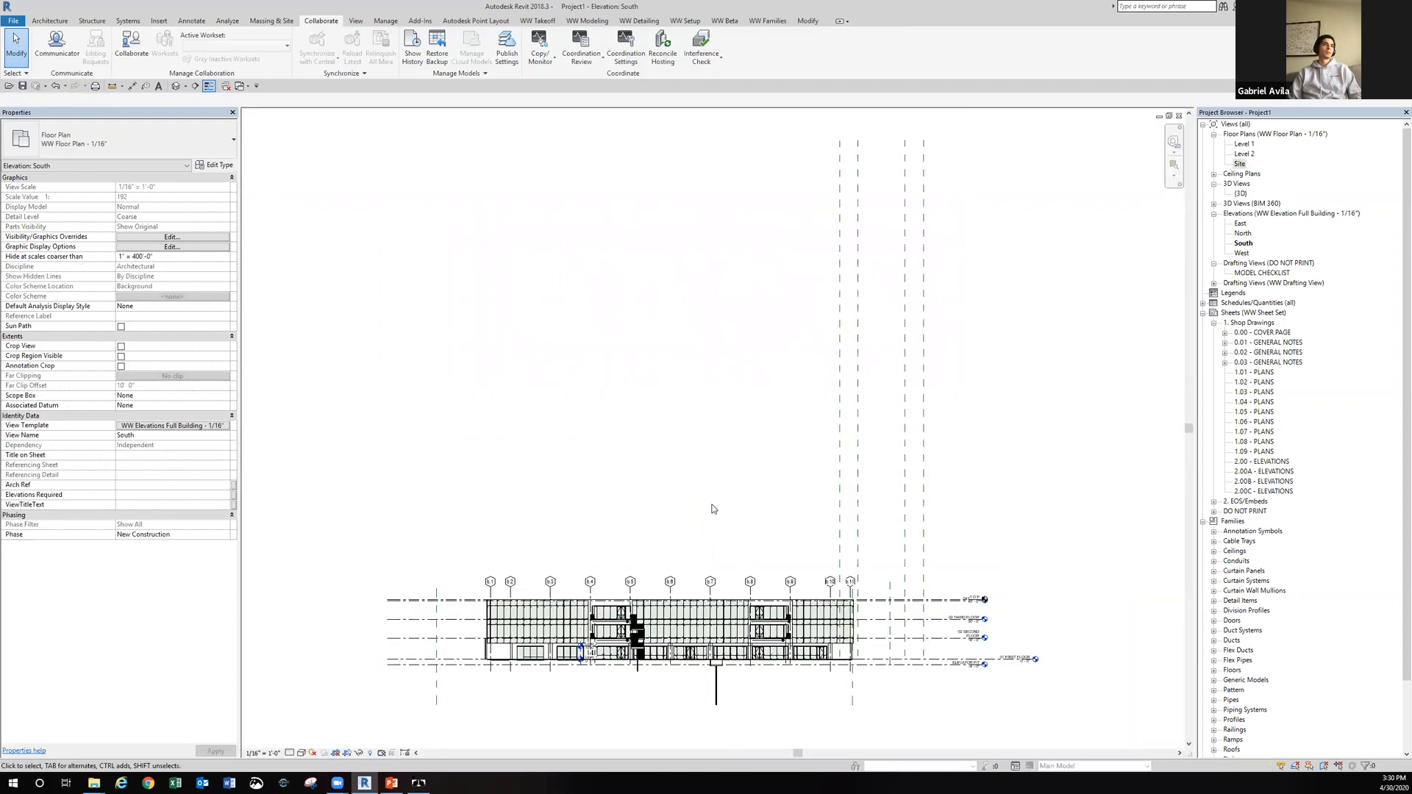
middle_drag(718, 526, 729, 440)
scroll(719, 473, up, 3)
middle_drag(734, 490, 672, 384)
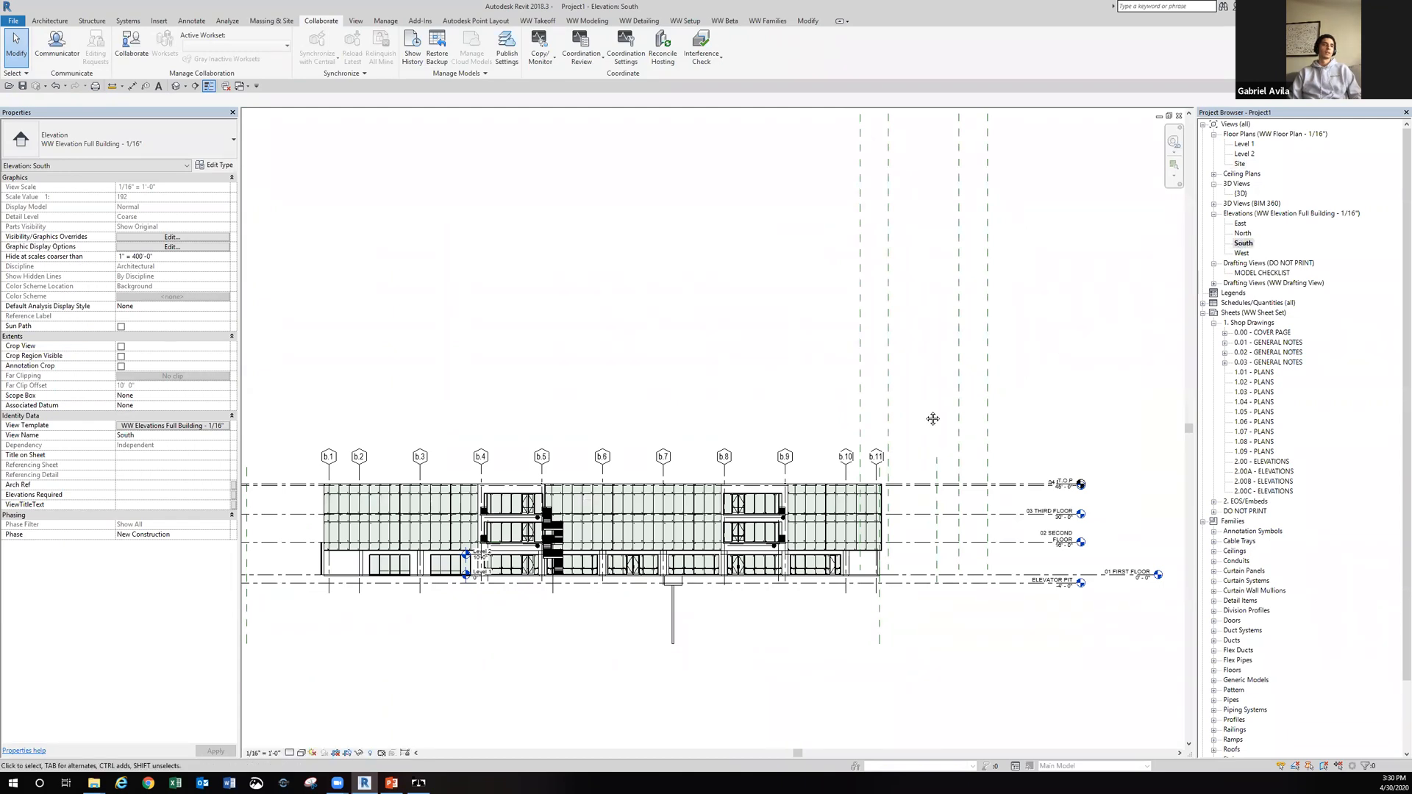
middle_drag(509, 456, 515, 433)
middle_drag(908, 517, 836, 489)
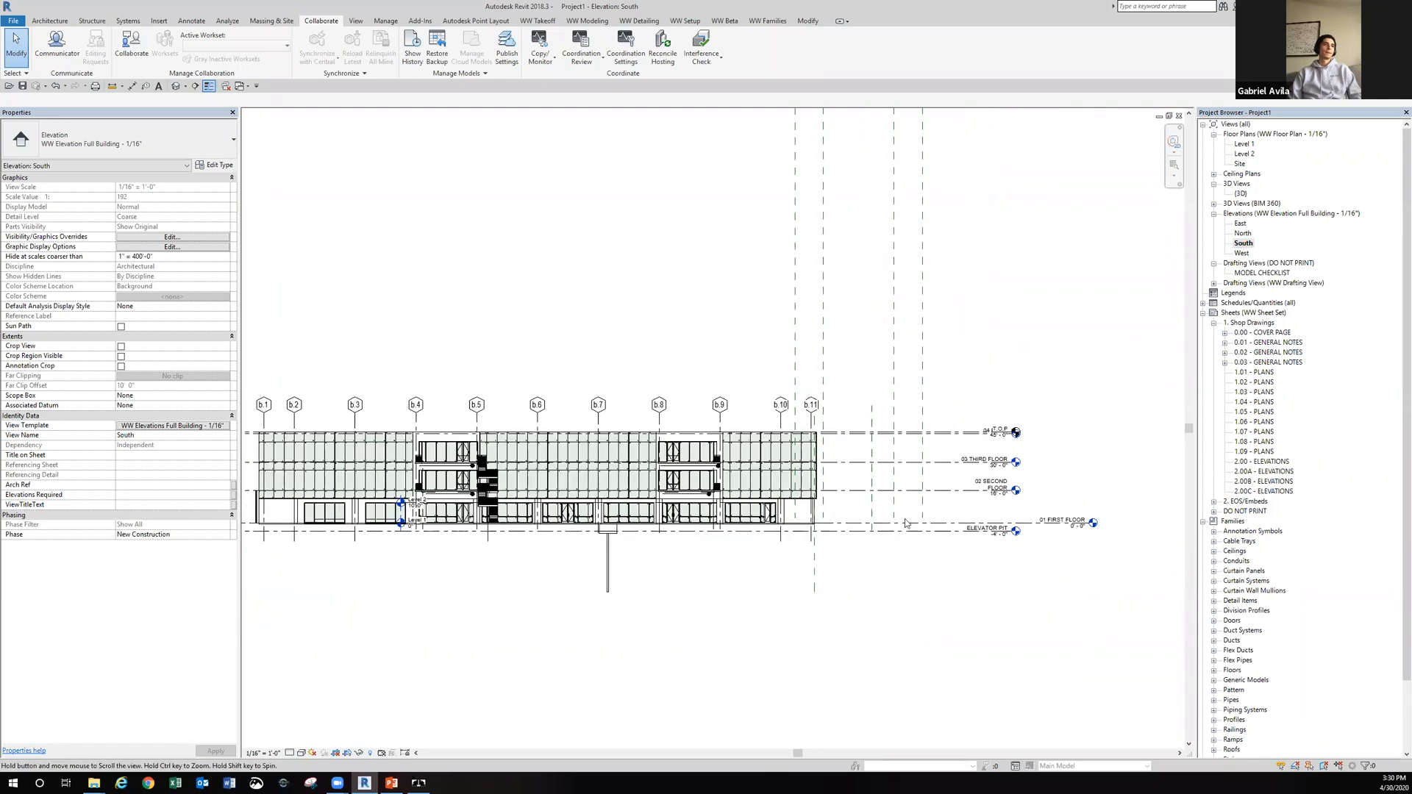
scroll(1009, 549, up, 2)
middle_drag(1004, 547, 941, 533)
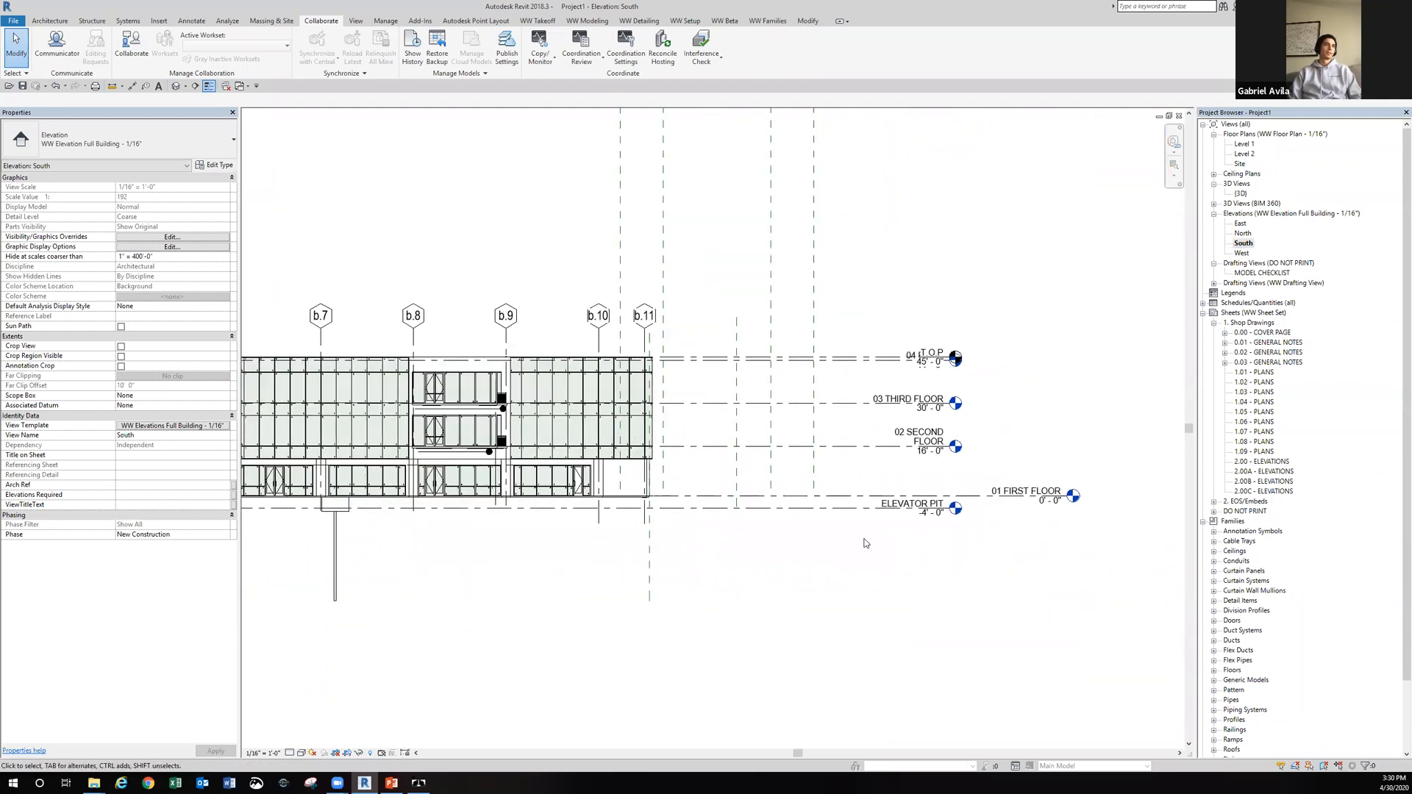
Start Copy/Monitor on the linked architectural model in the South elevation and activate its Copy tool.
click(554, 63)
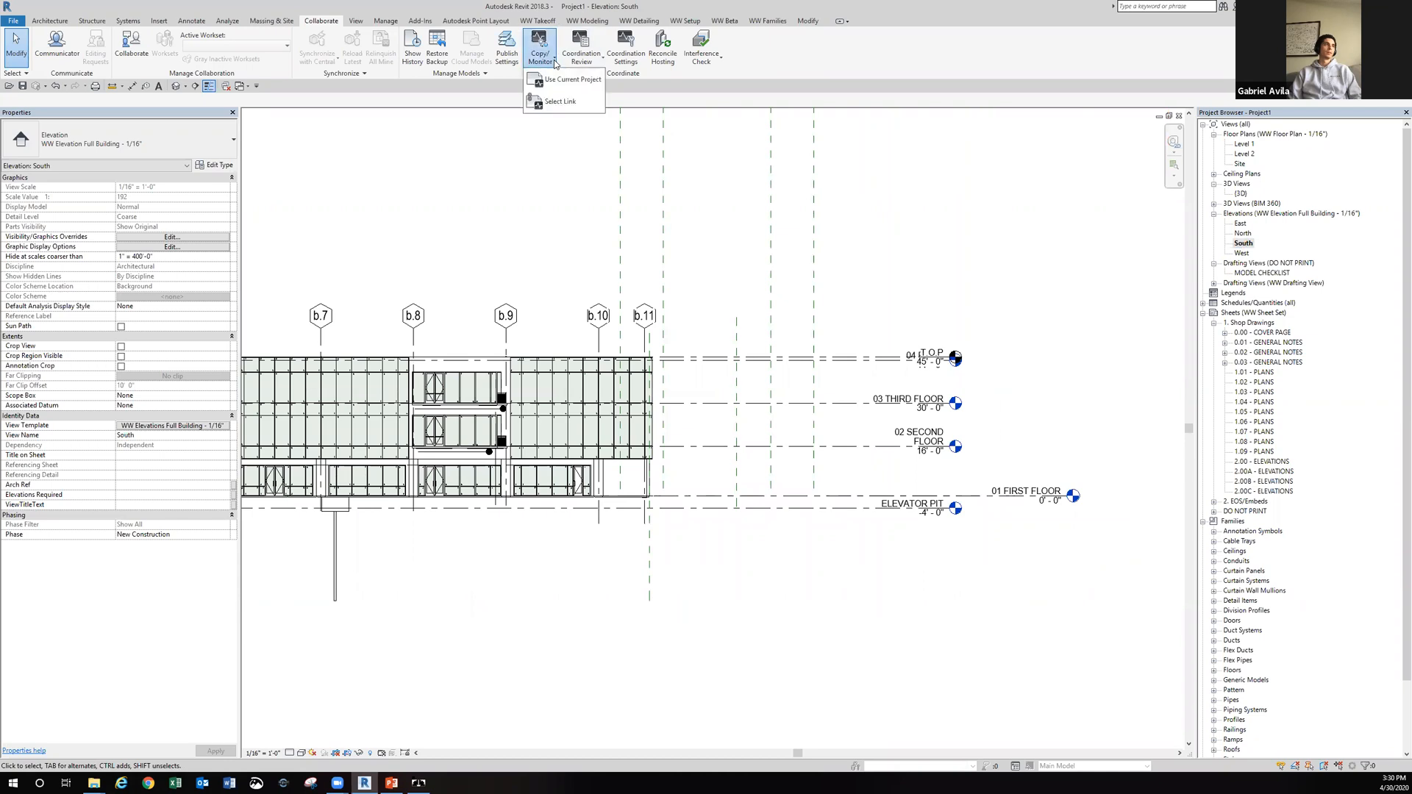
click(561, 101)
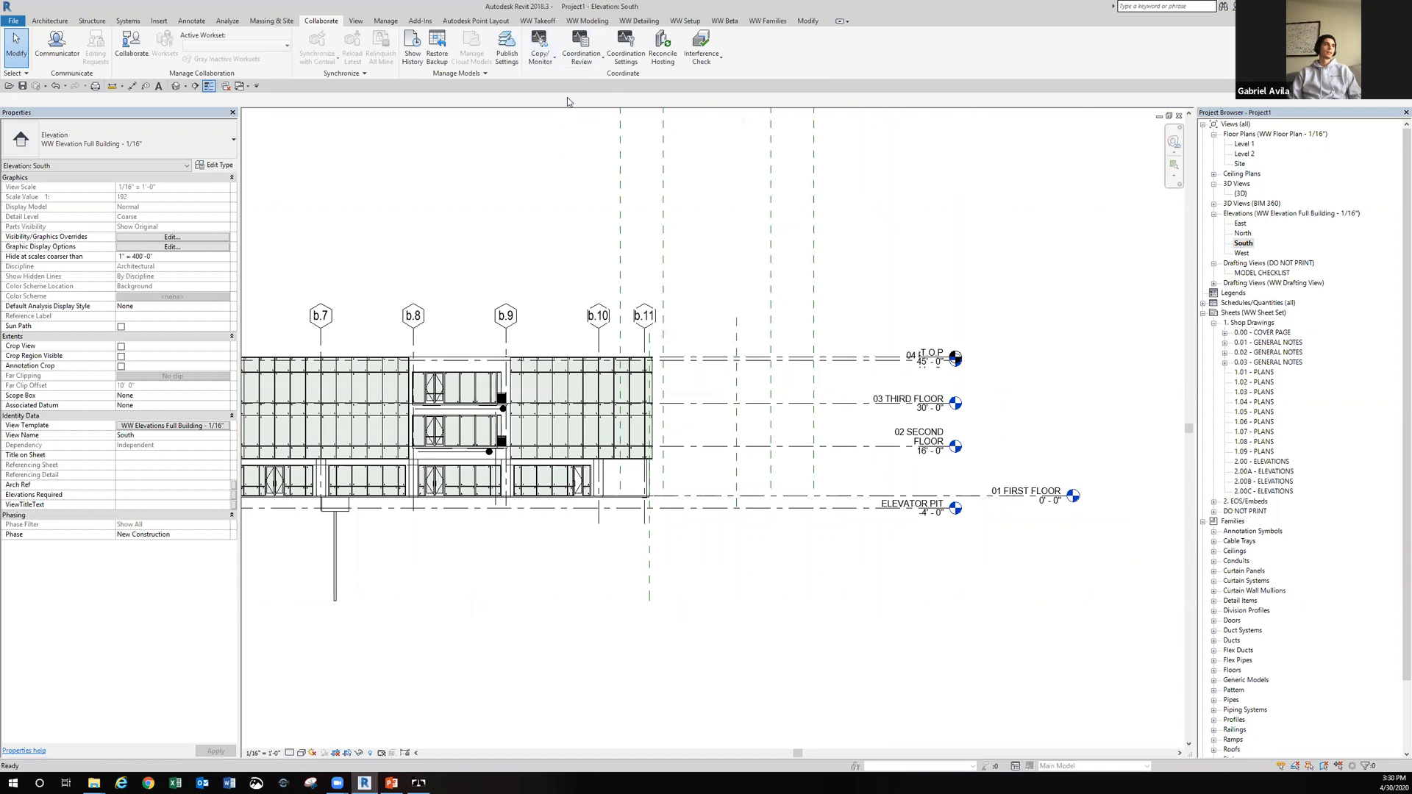
click(598, 391)
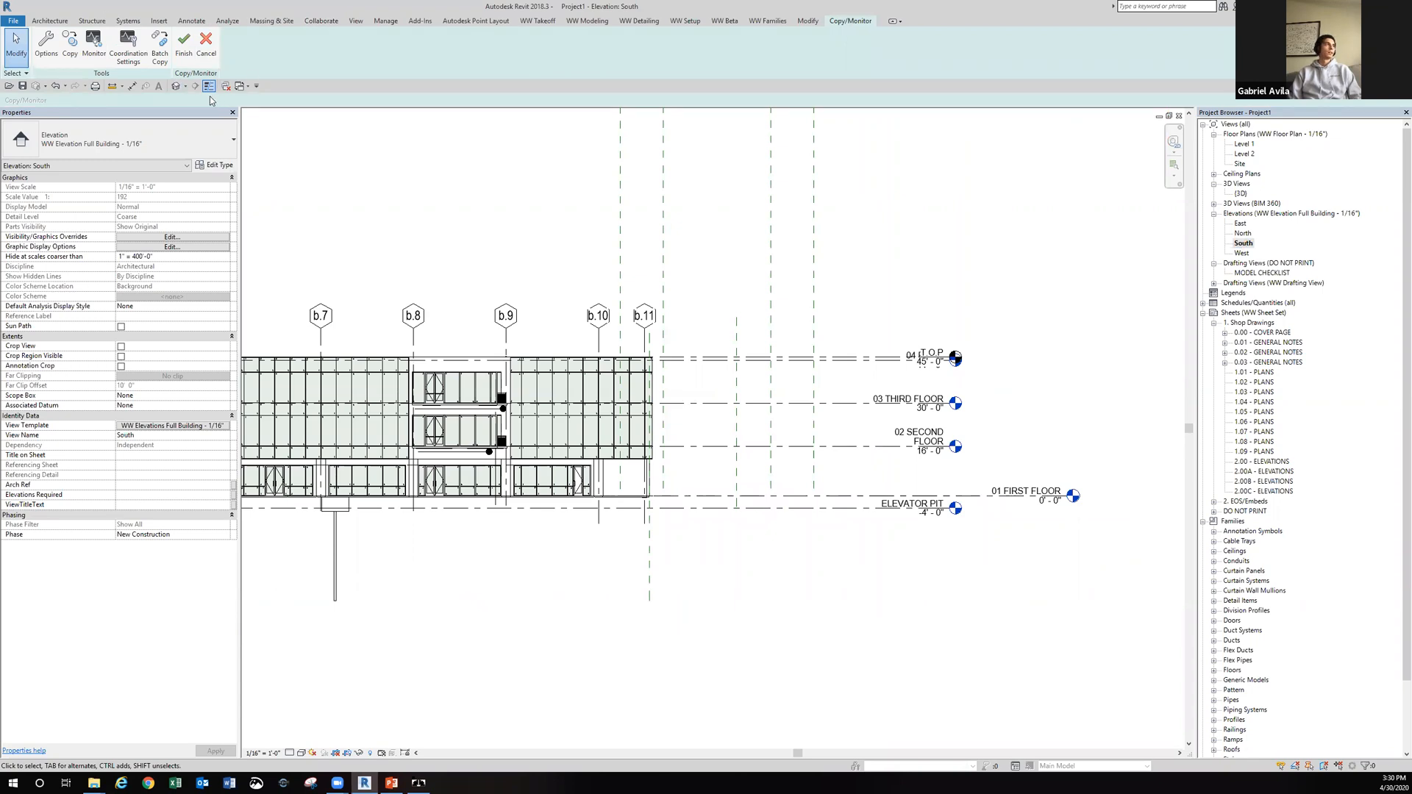
click(73, 45)
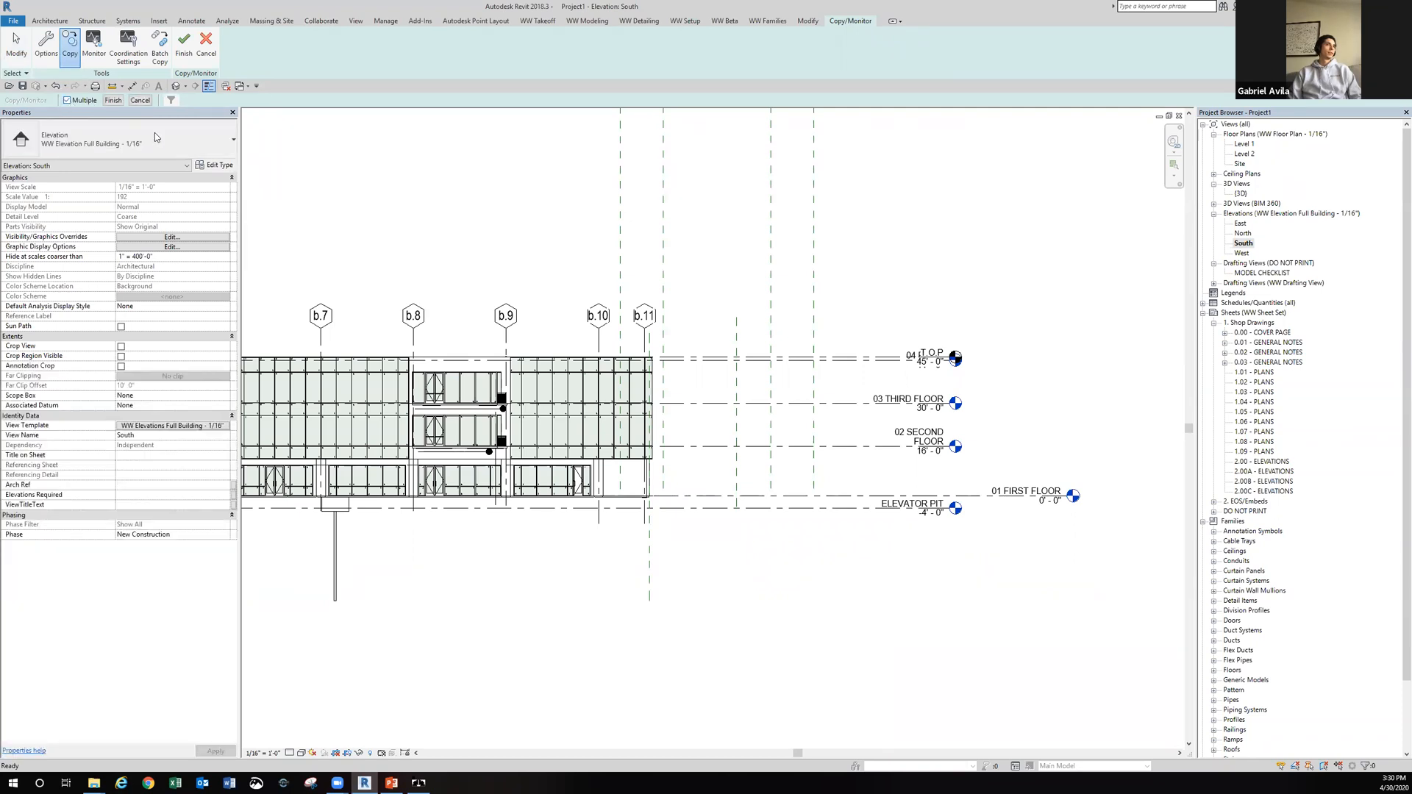
Enable Multiple for the copy and select all the linked levels from ELEVATOR PIT up to T.O.P. together.
drag(1080, 576, 865, 325)
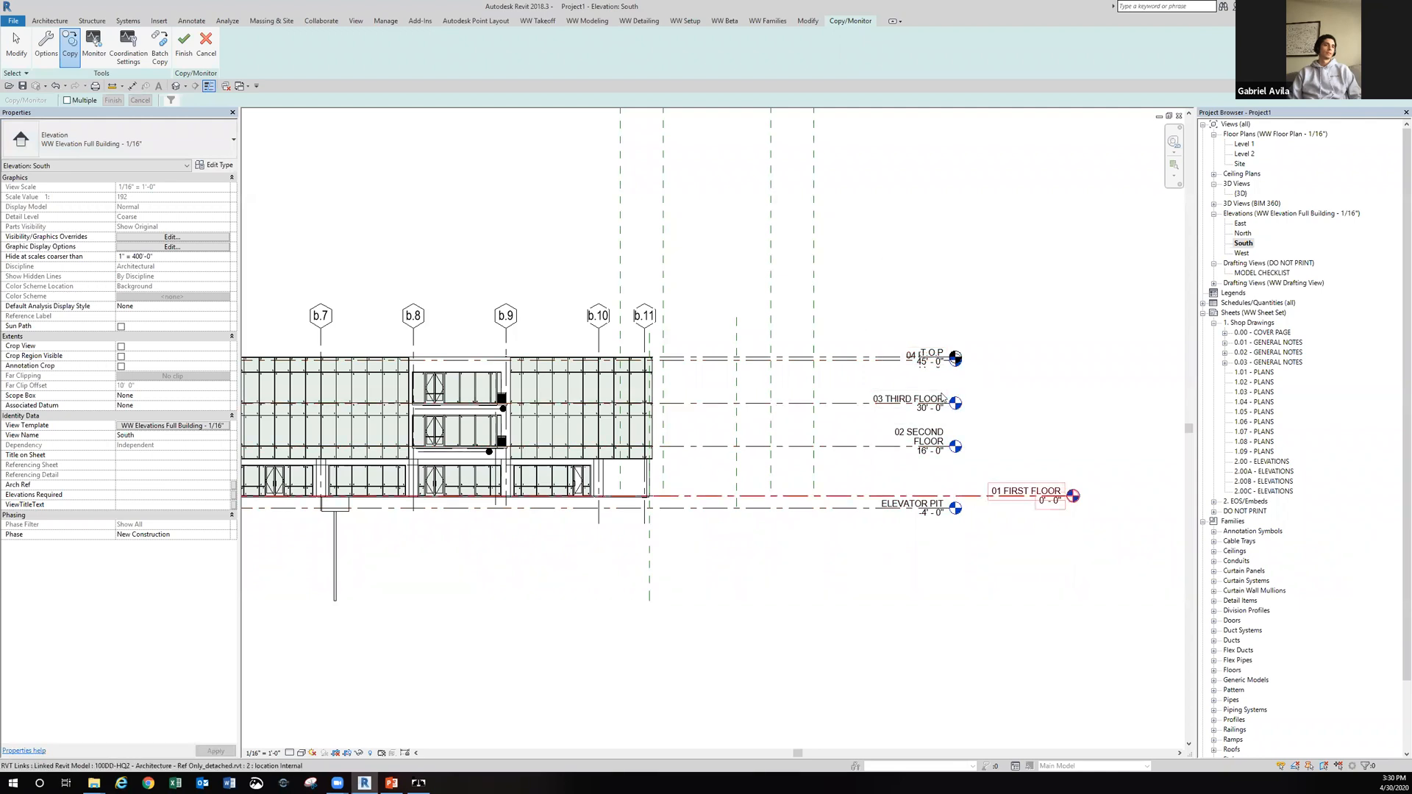
click(67, 101)
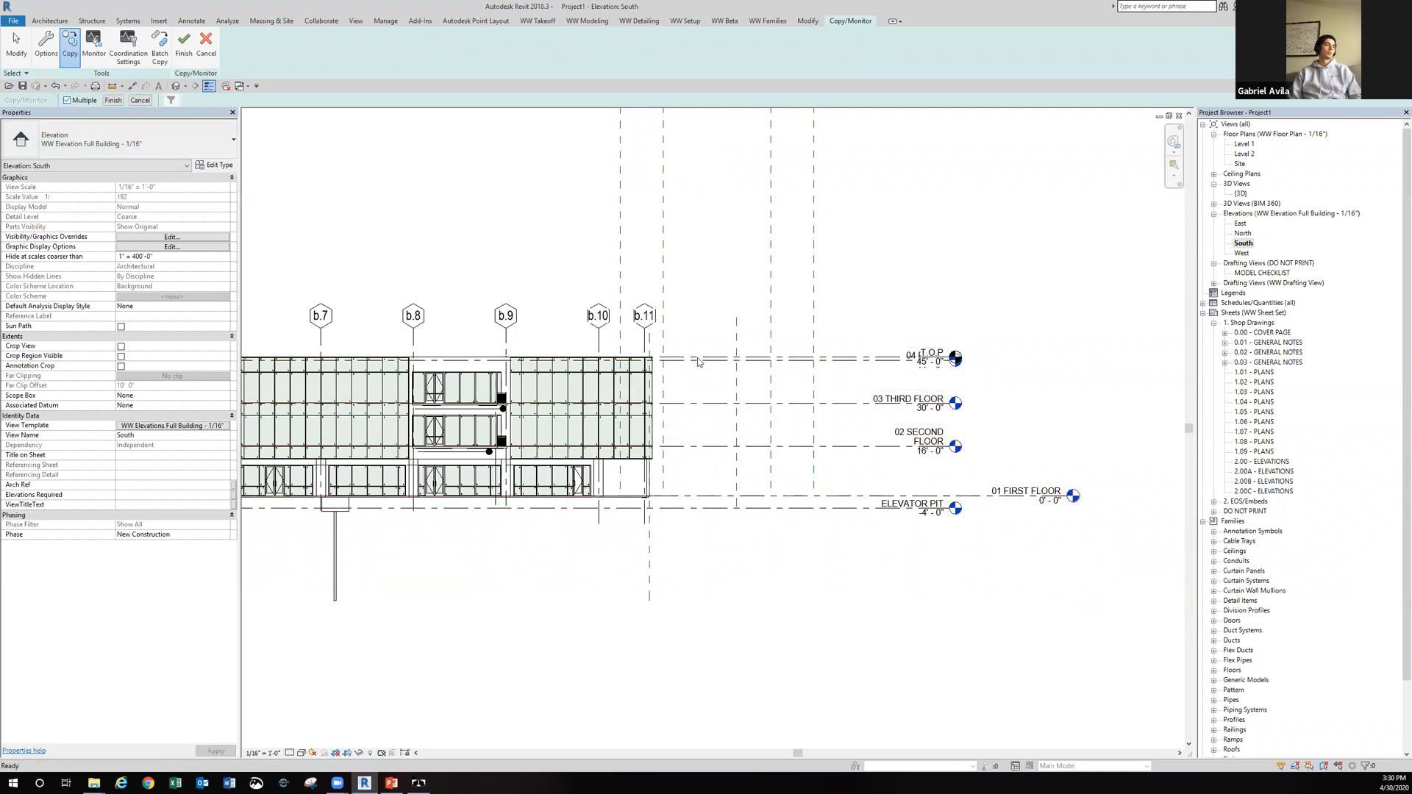
drag(1052, 592, 859, 294)
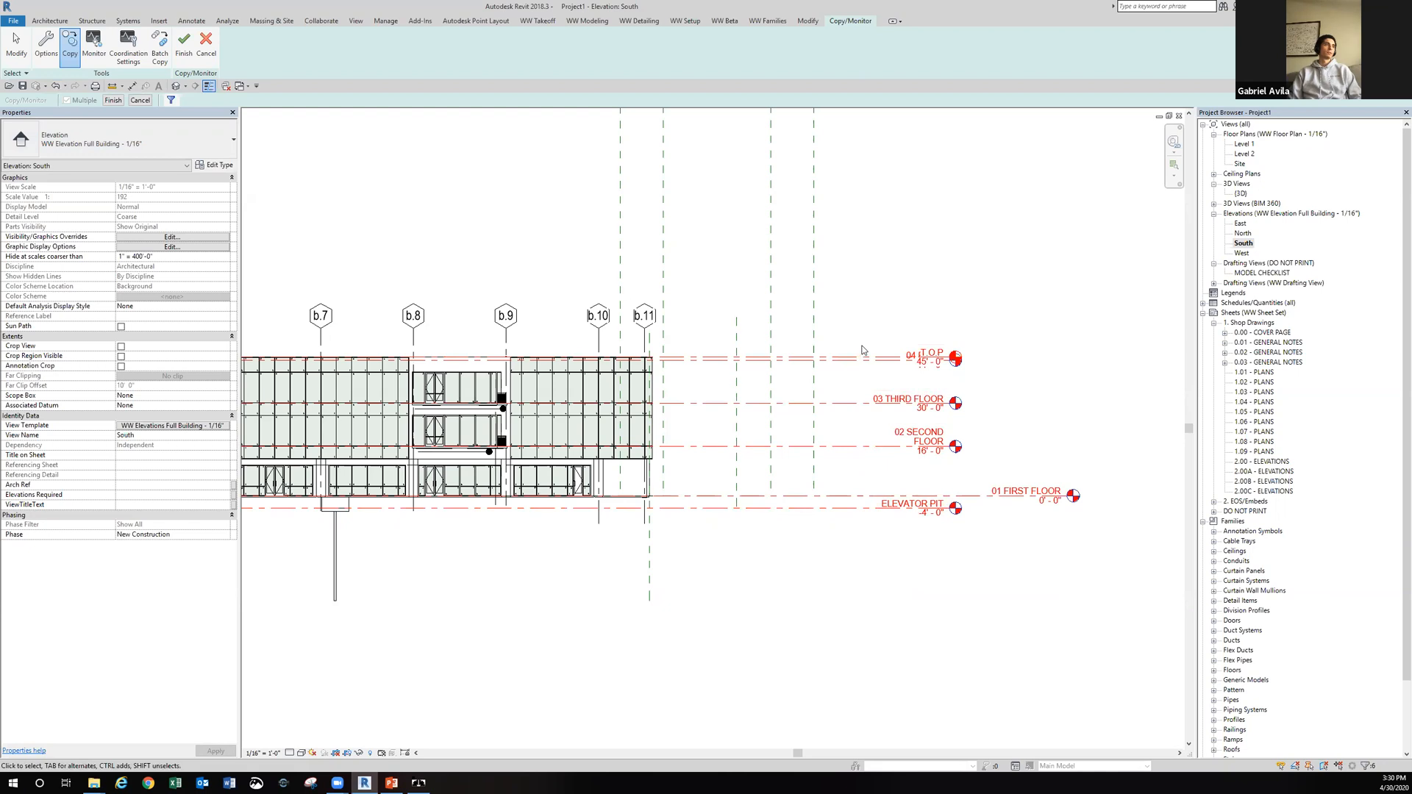
Extend the copy selection over the building's east end and filter it so that only the Levels category stays selected.
middle_drag(520, 240, 645, 292)
scroll(597, 242, down, 2)
scroll(912, 415, up, 1)
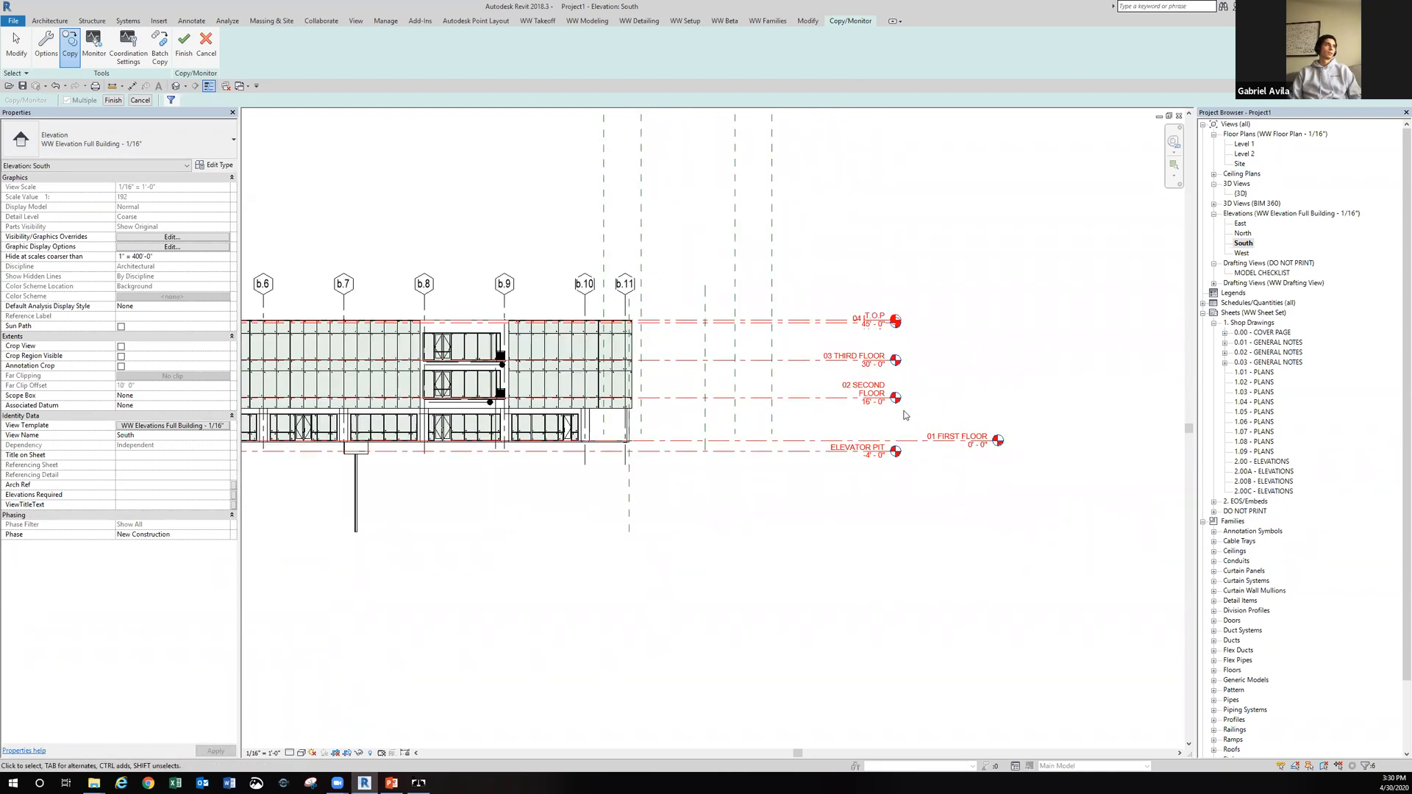
drag(938, 512, 545, 250)
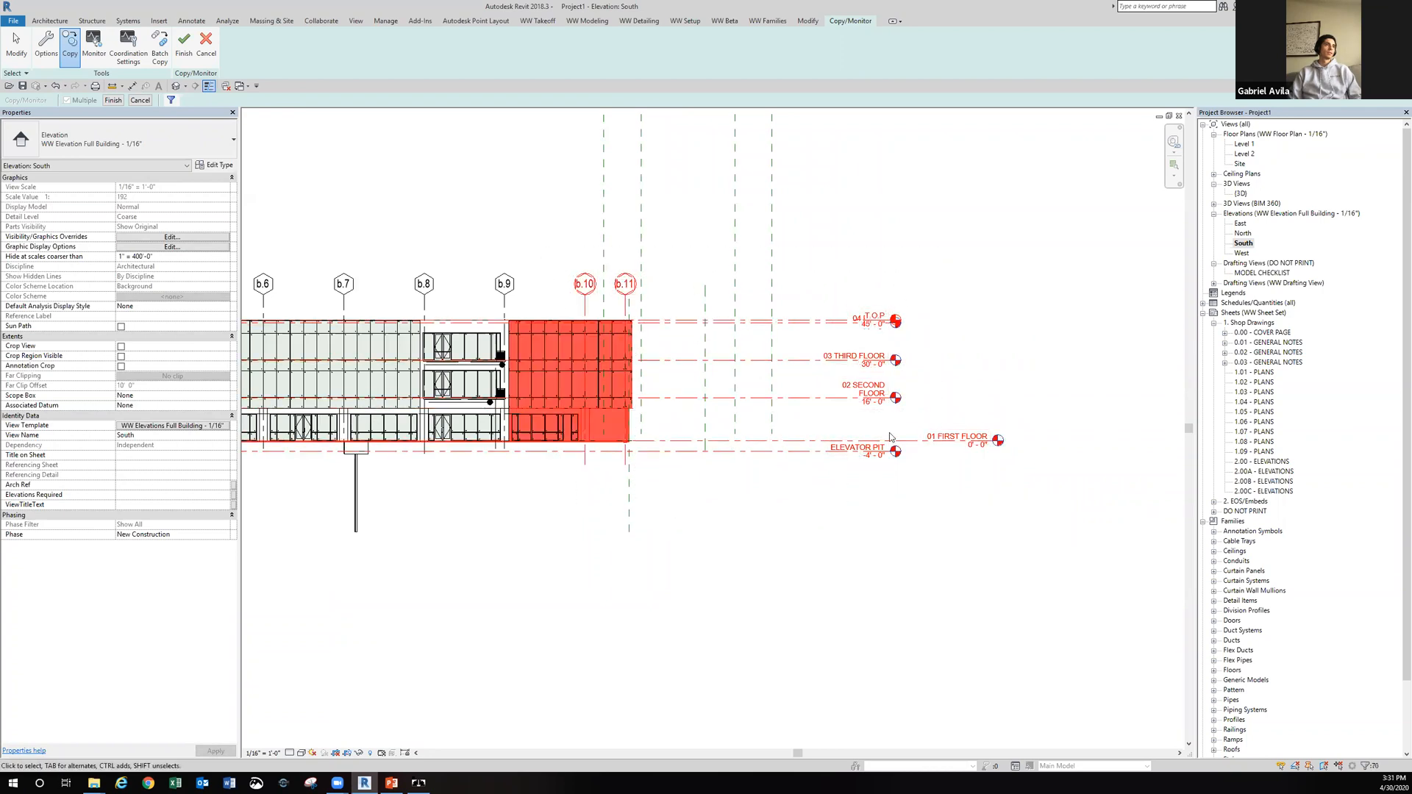
click(171, 101)
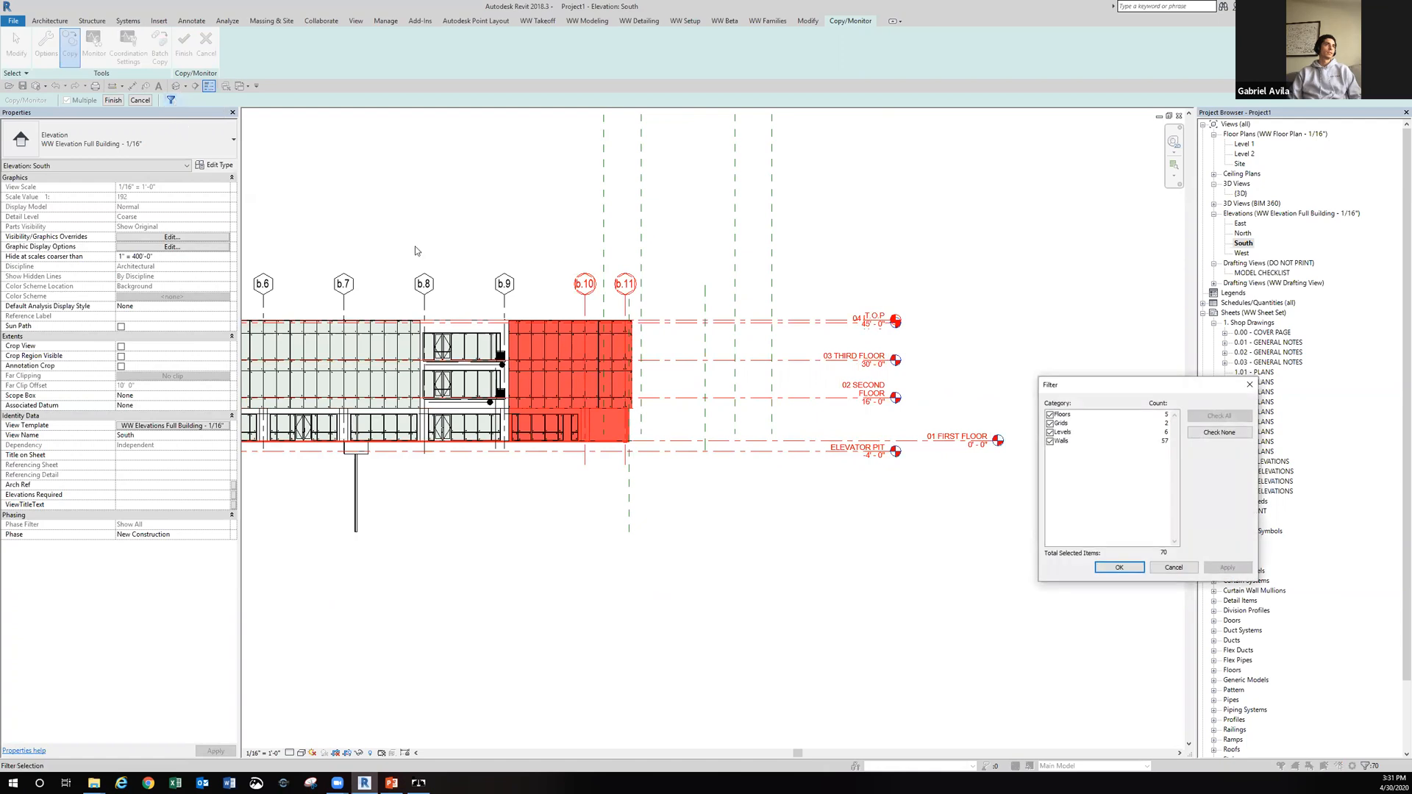
drag(1084, 385, 904, 277)
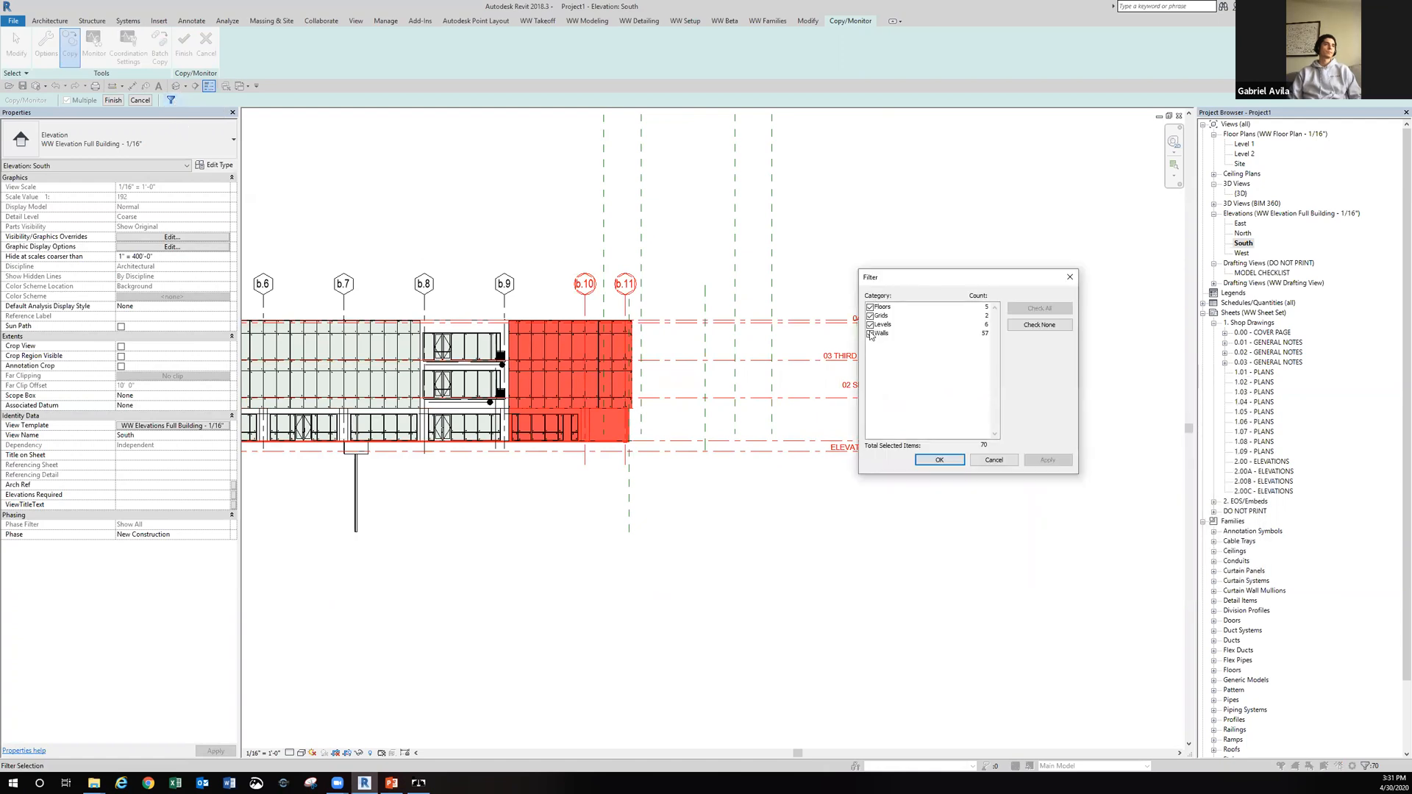
click(1052, 327)
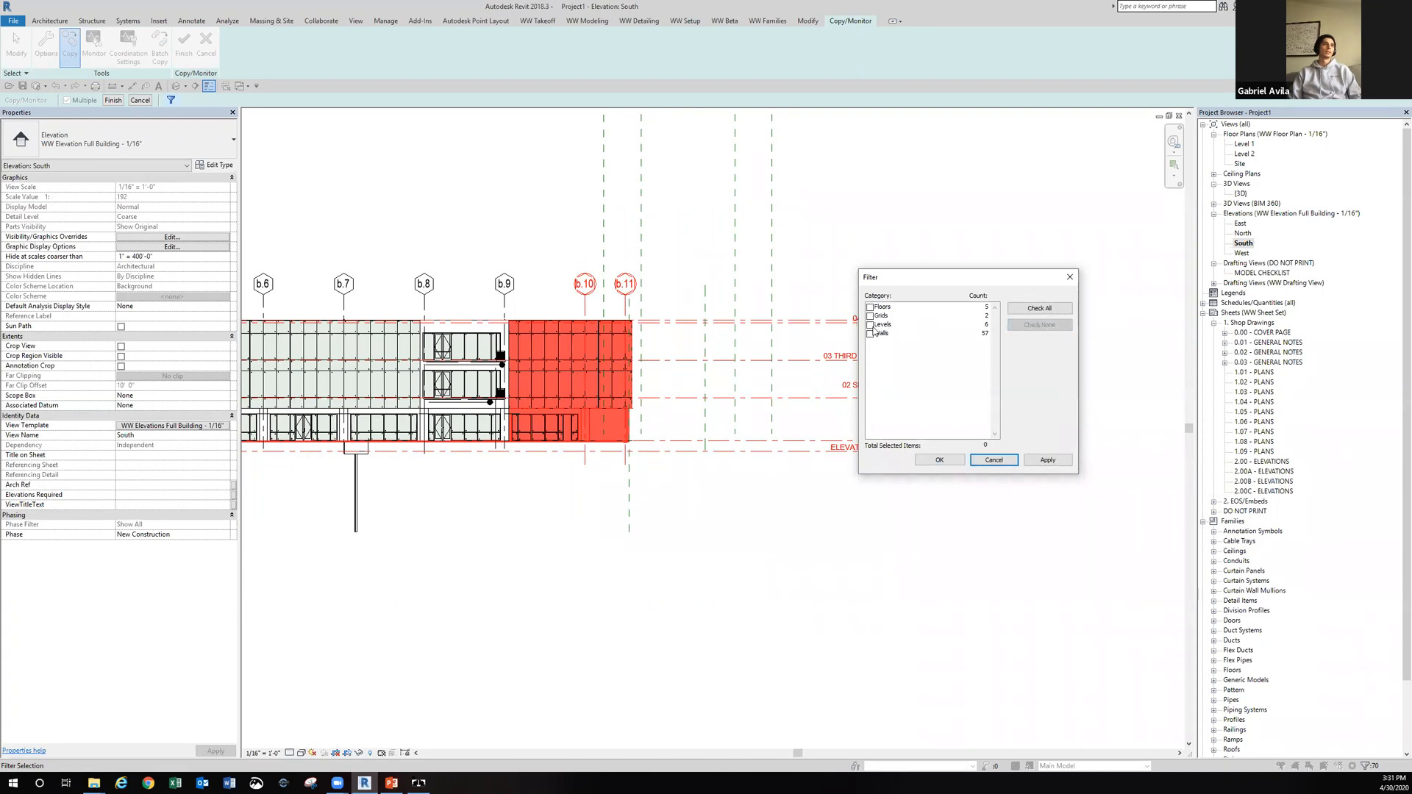
click(871, 325)
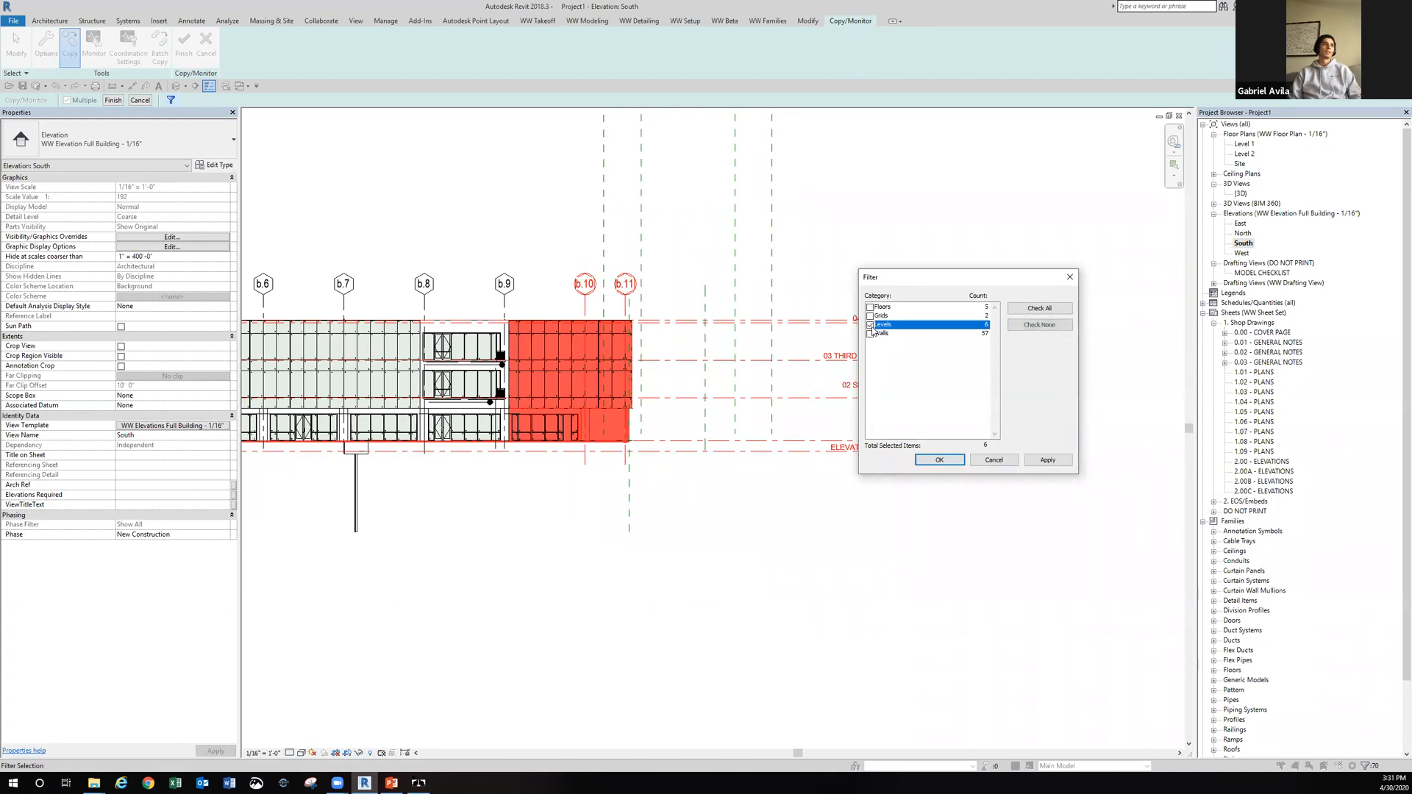
click(940, 460)
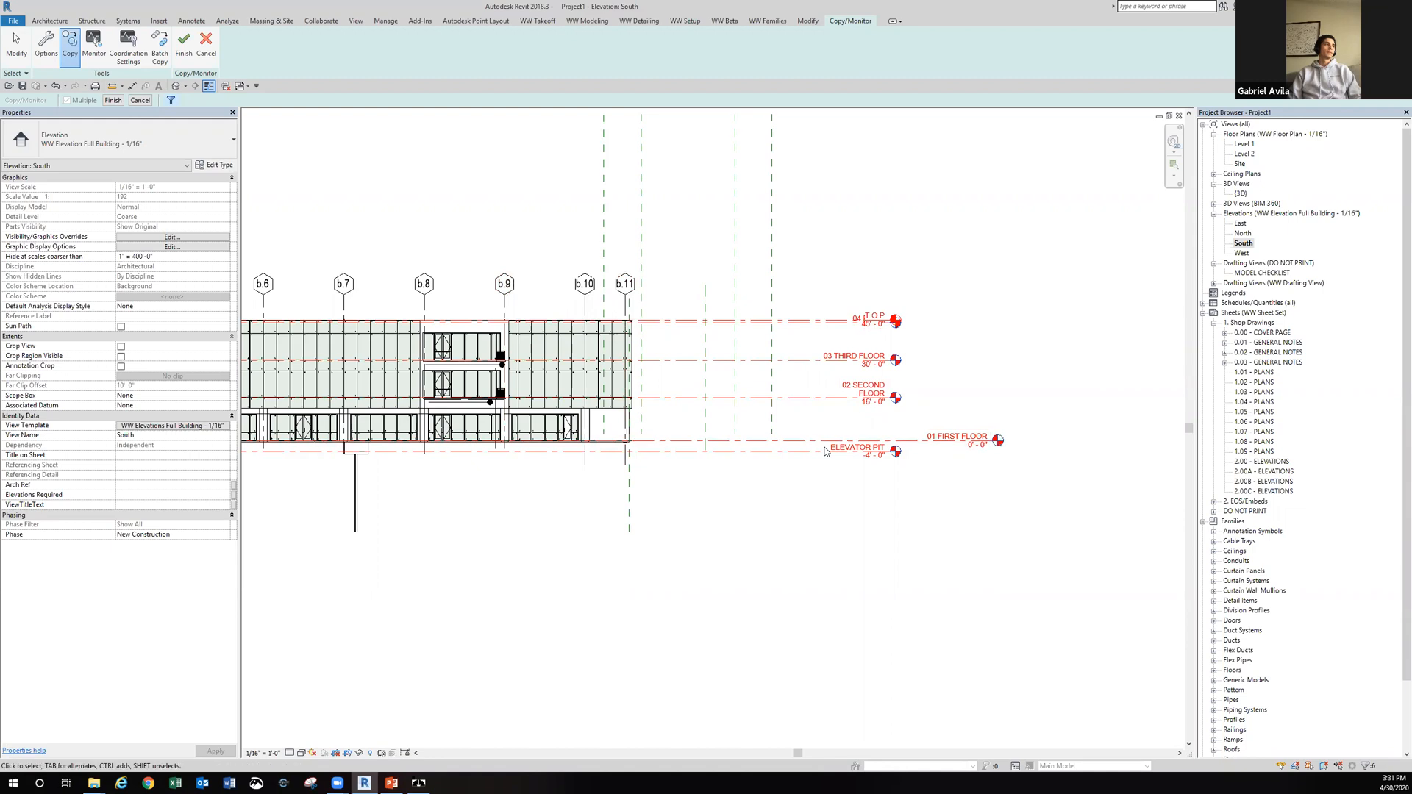
Finish copying the selected levels, clear the selection, and complete the Copy/Monitor session.
click(114, 100)
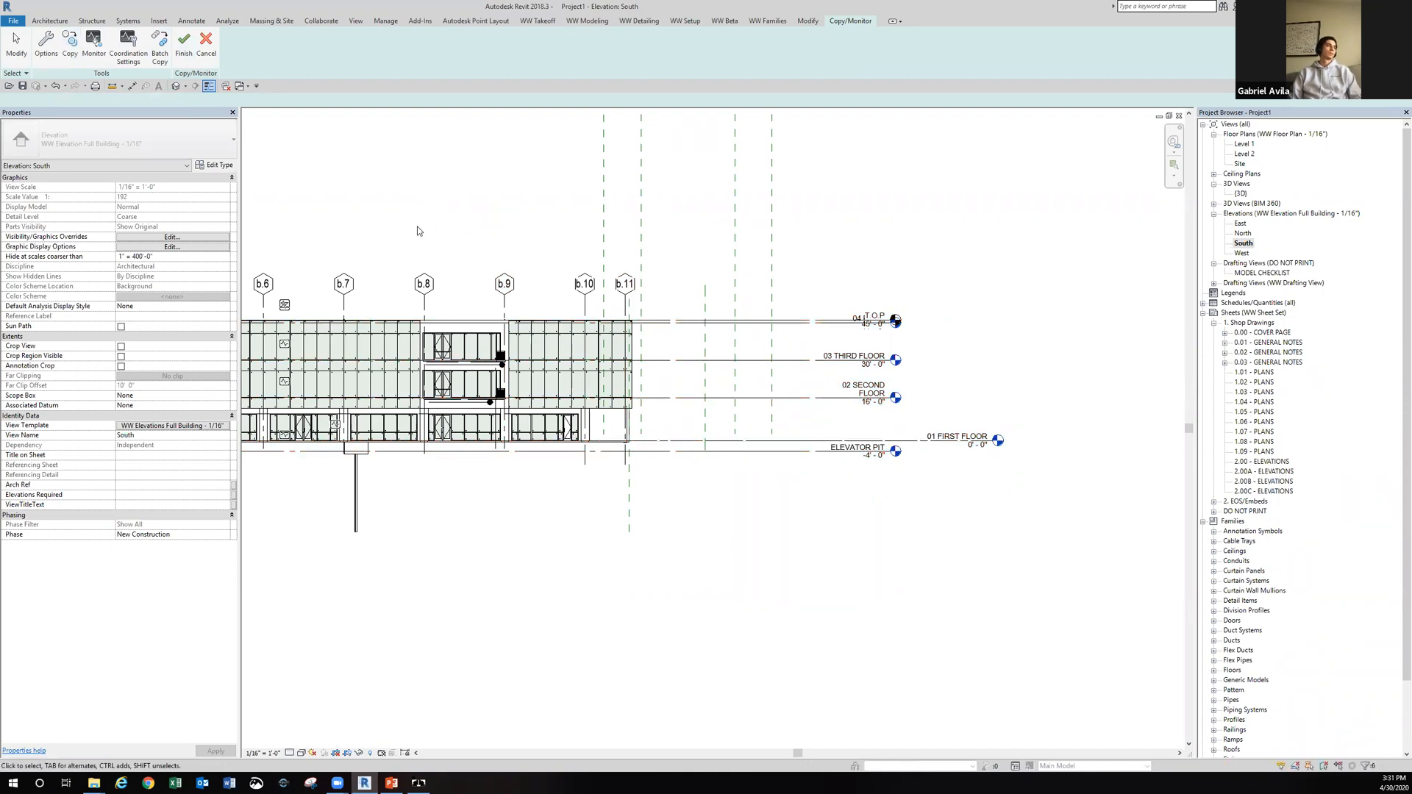
middle_drag(583, 237, 759, 238)
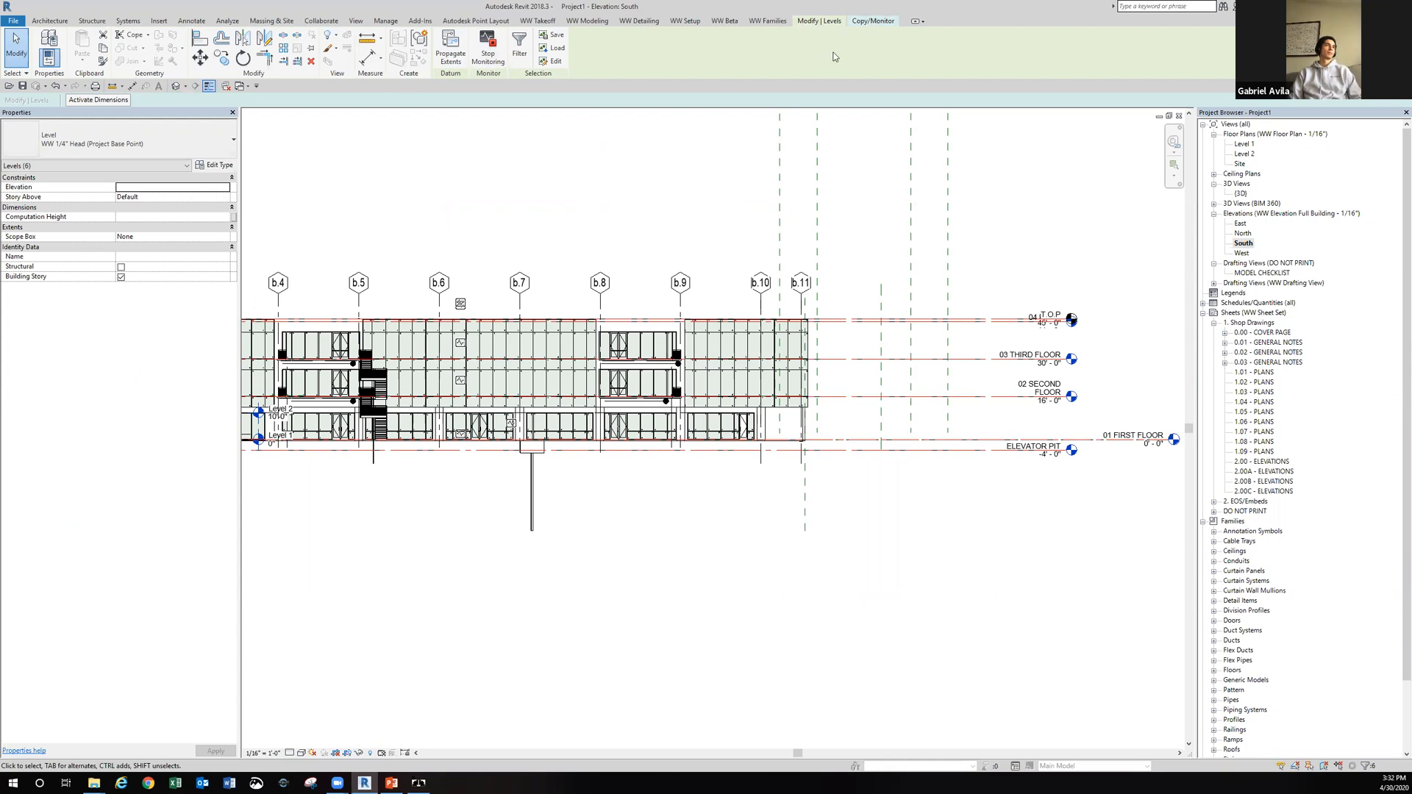
click(621, 189)
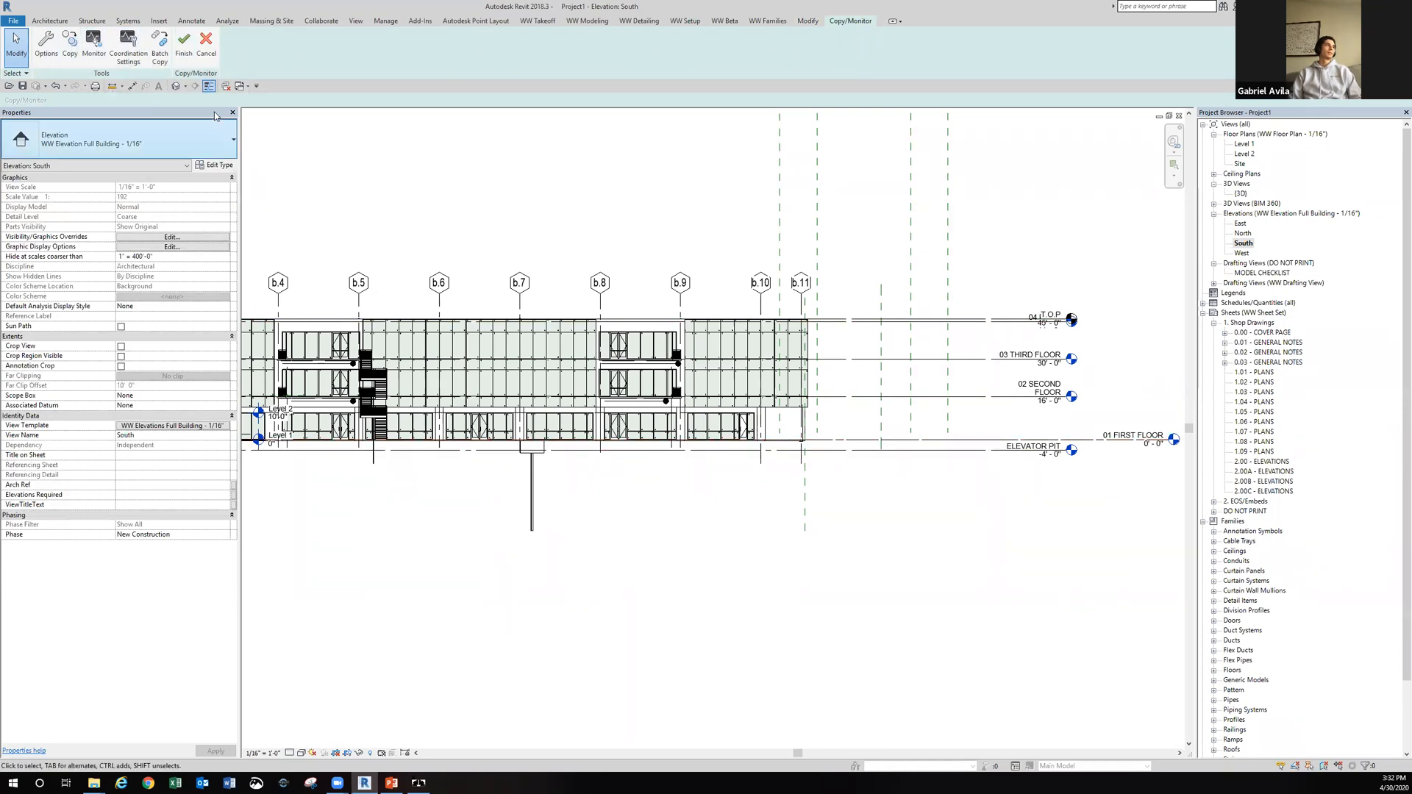
click(184, 45)
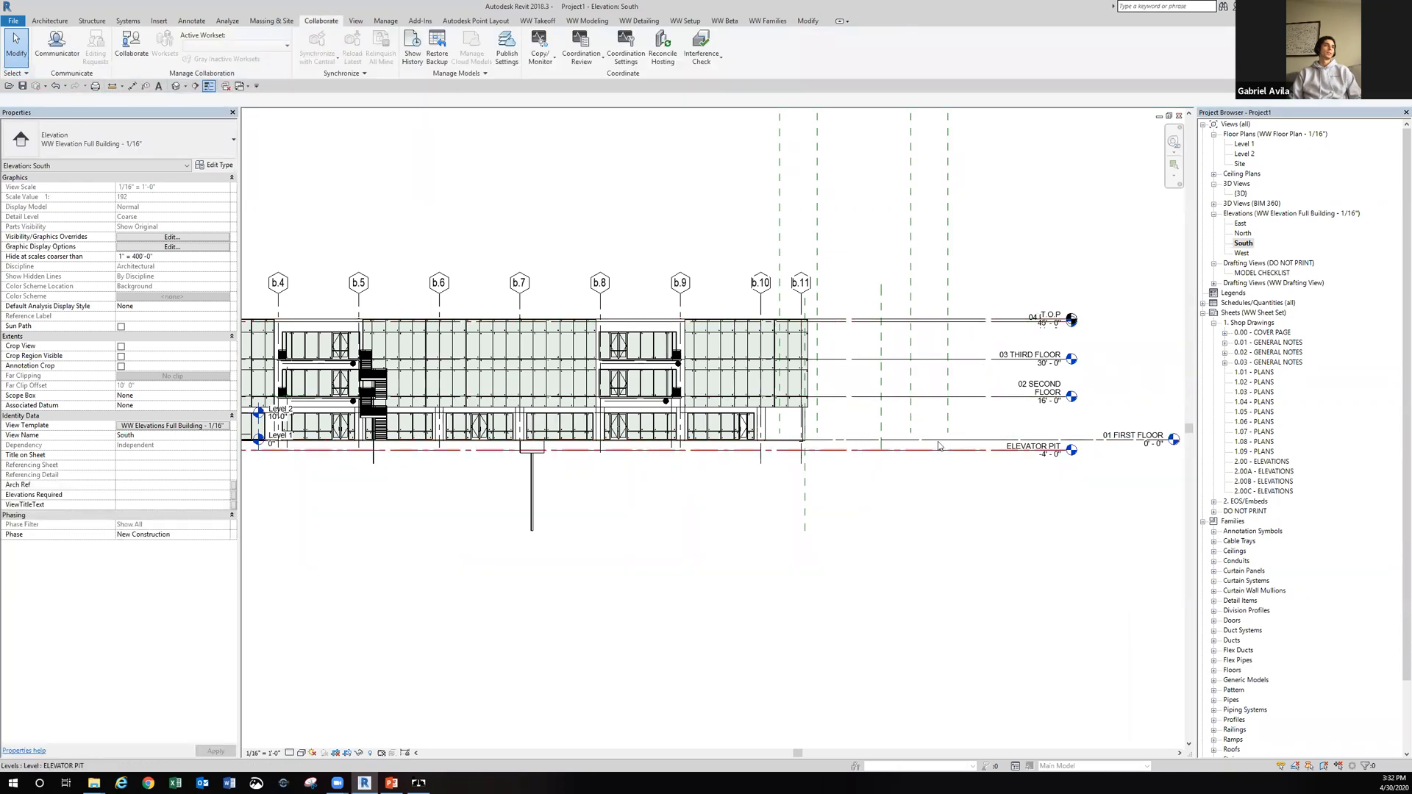
scroll(903, 456, down, 2)
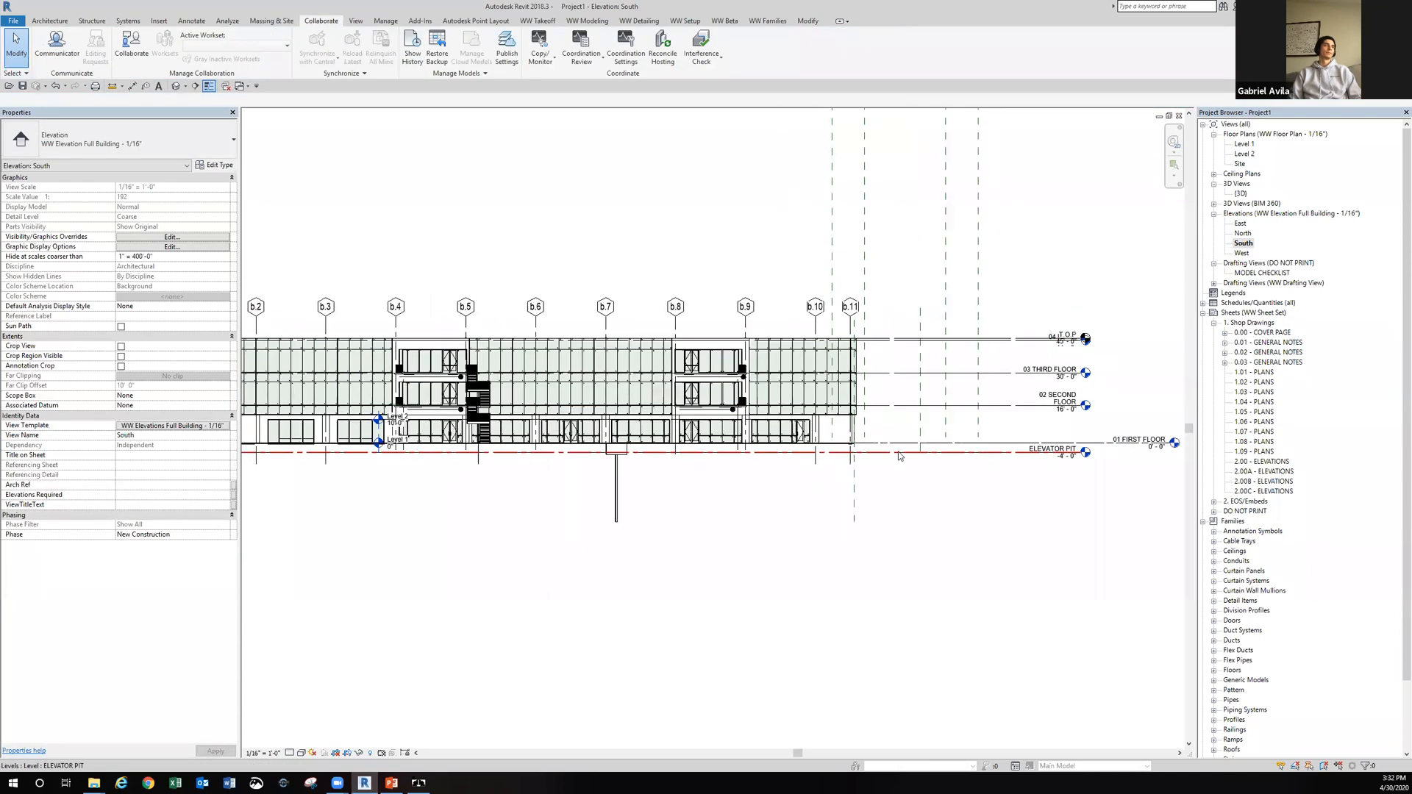
middle_drag(933, 445, 921, 448)
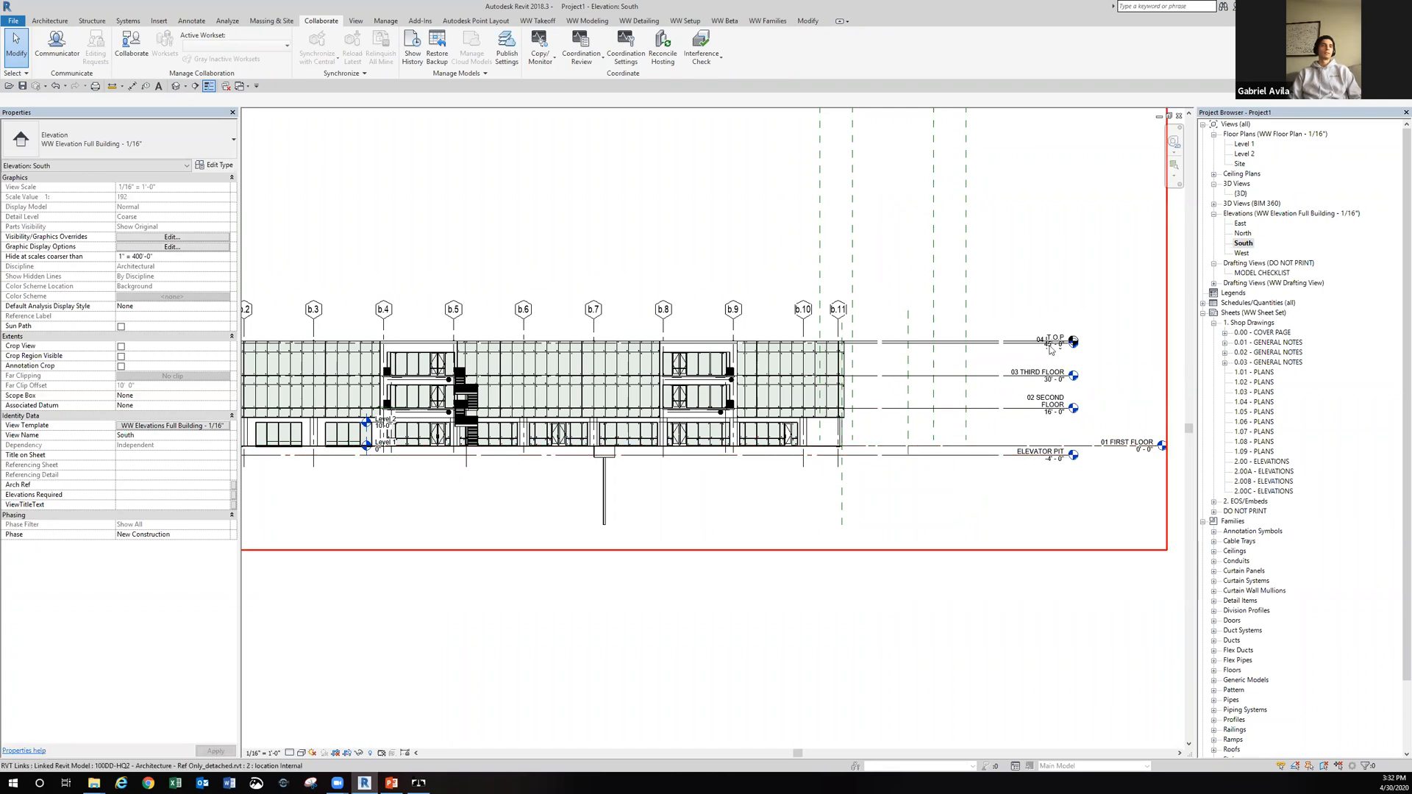
Select the linked architectural model in the South elevation and hide it temporarily.
middle_drag(792, 460, 776, 473)
scroll(851, 492, down, 2)
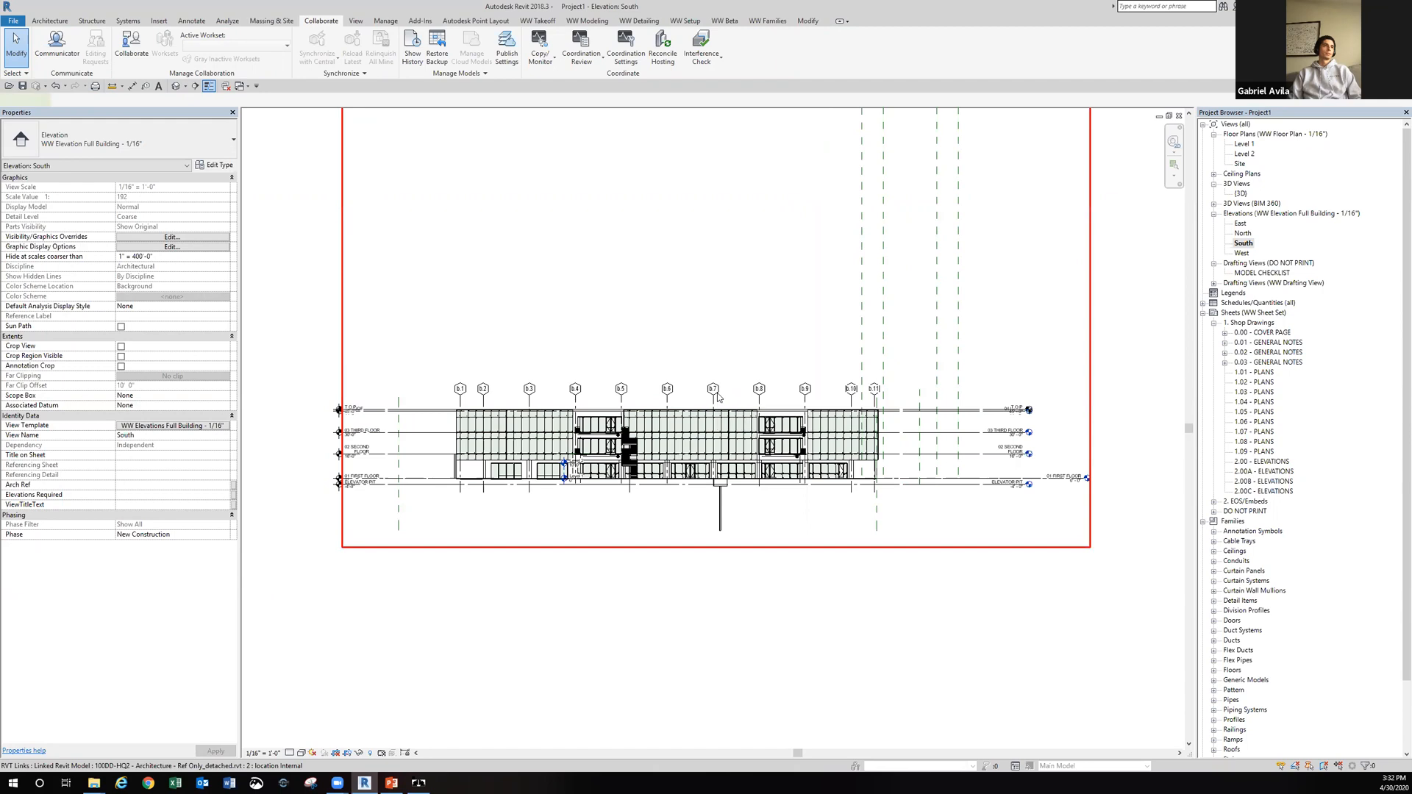
click(718, 398)
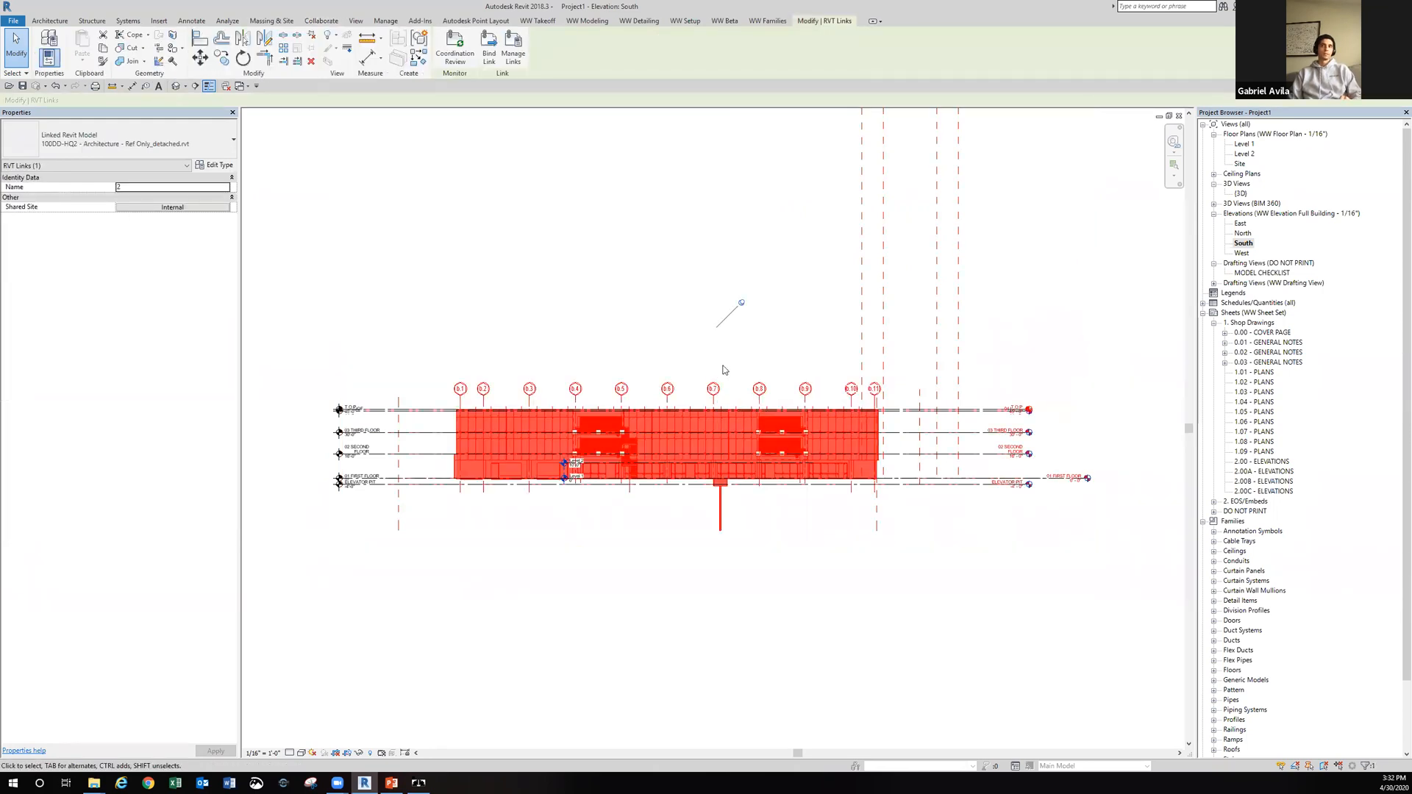
key(h)
key(h)
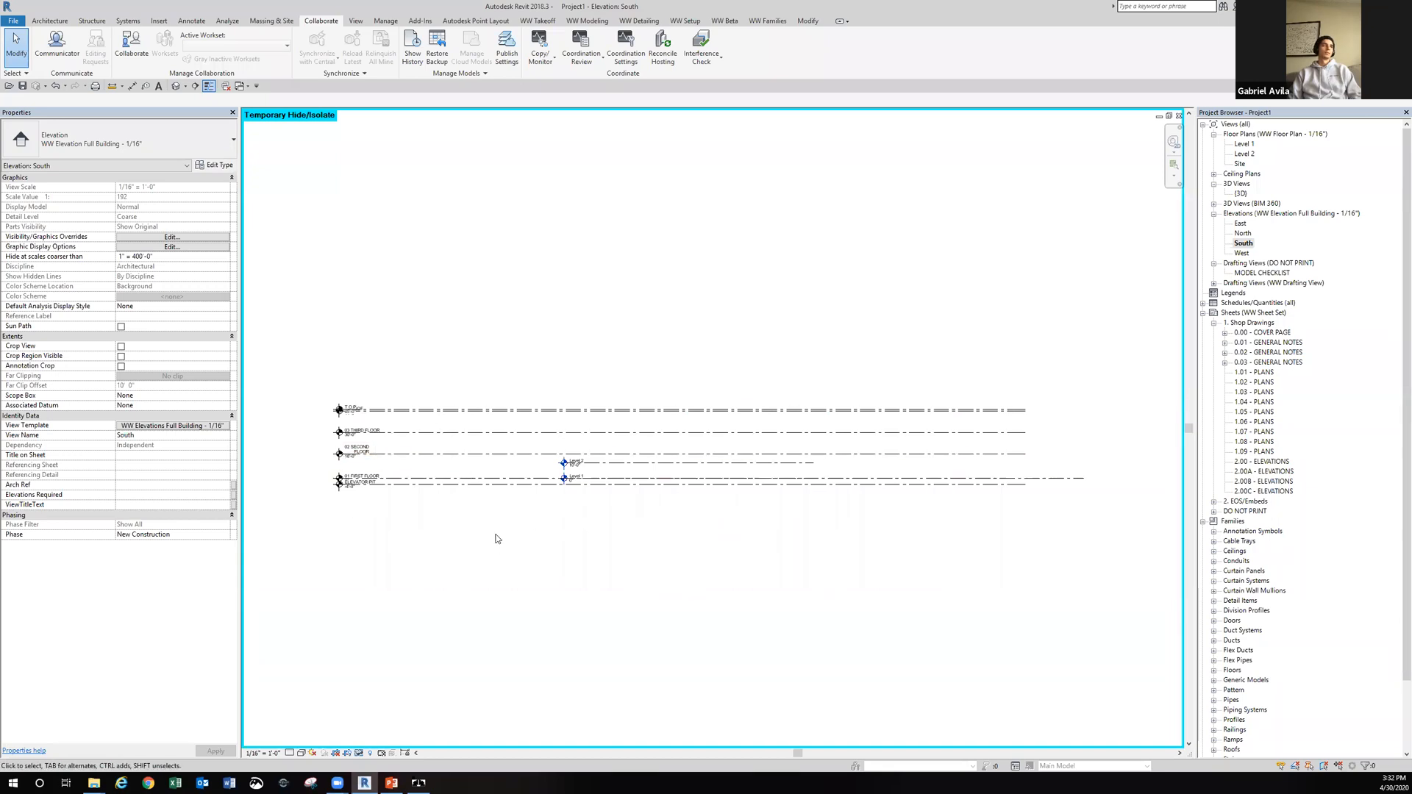
Select the six copied levels from ELEVATOR PIT to T.O.P together and pin them.
scroll(410, 557, up, 3)
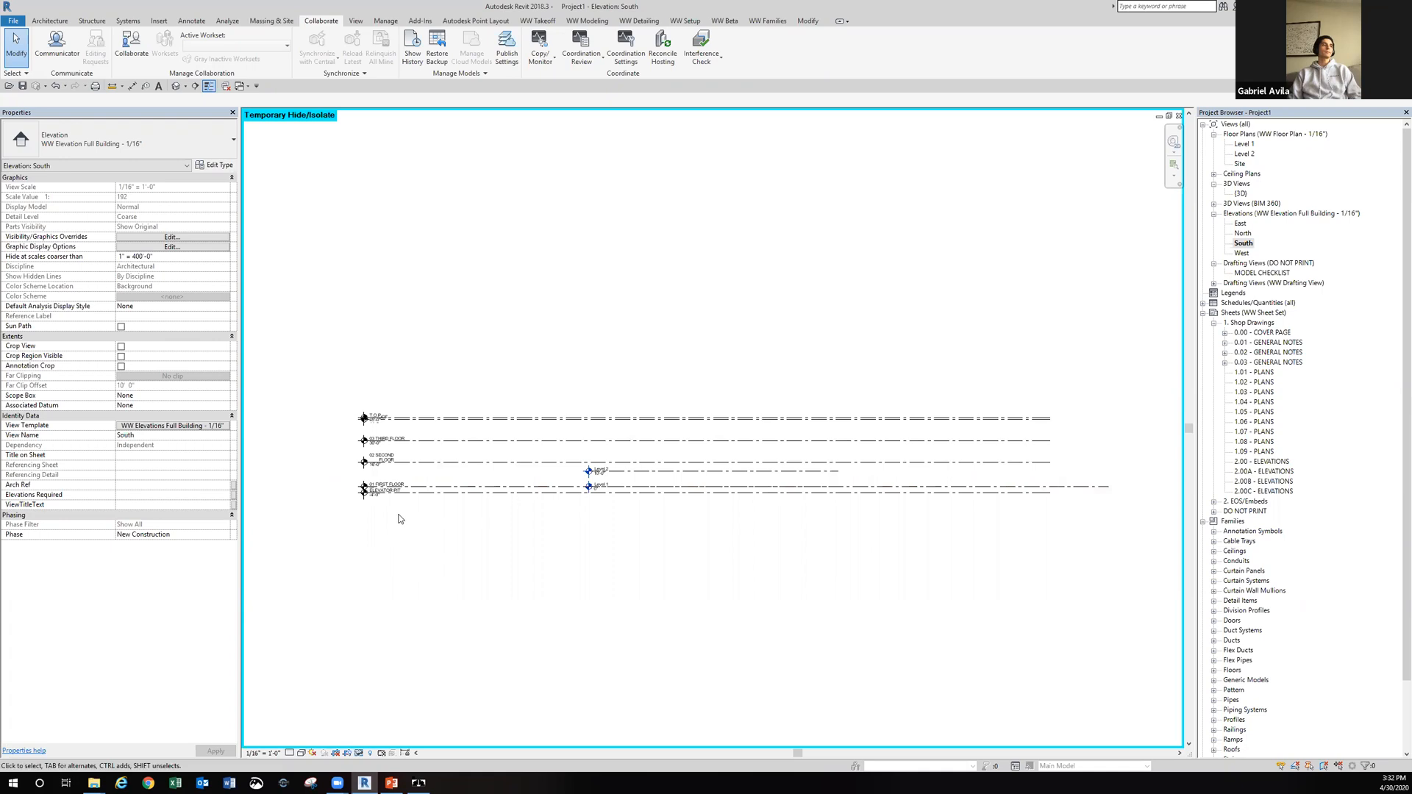
scroll(393, 503, up, 2)
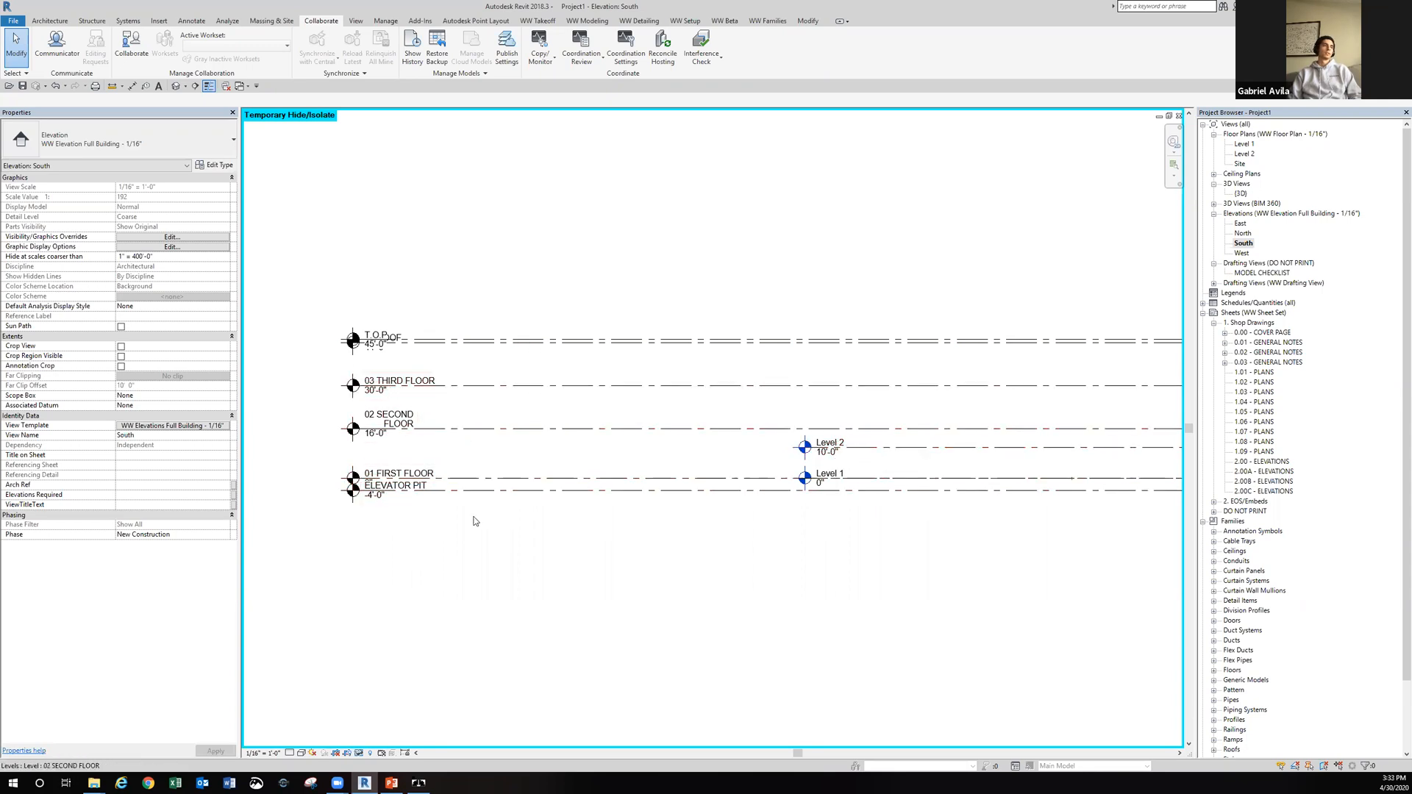
middle_drag(595, 521, 603, 519)
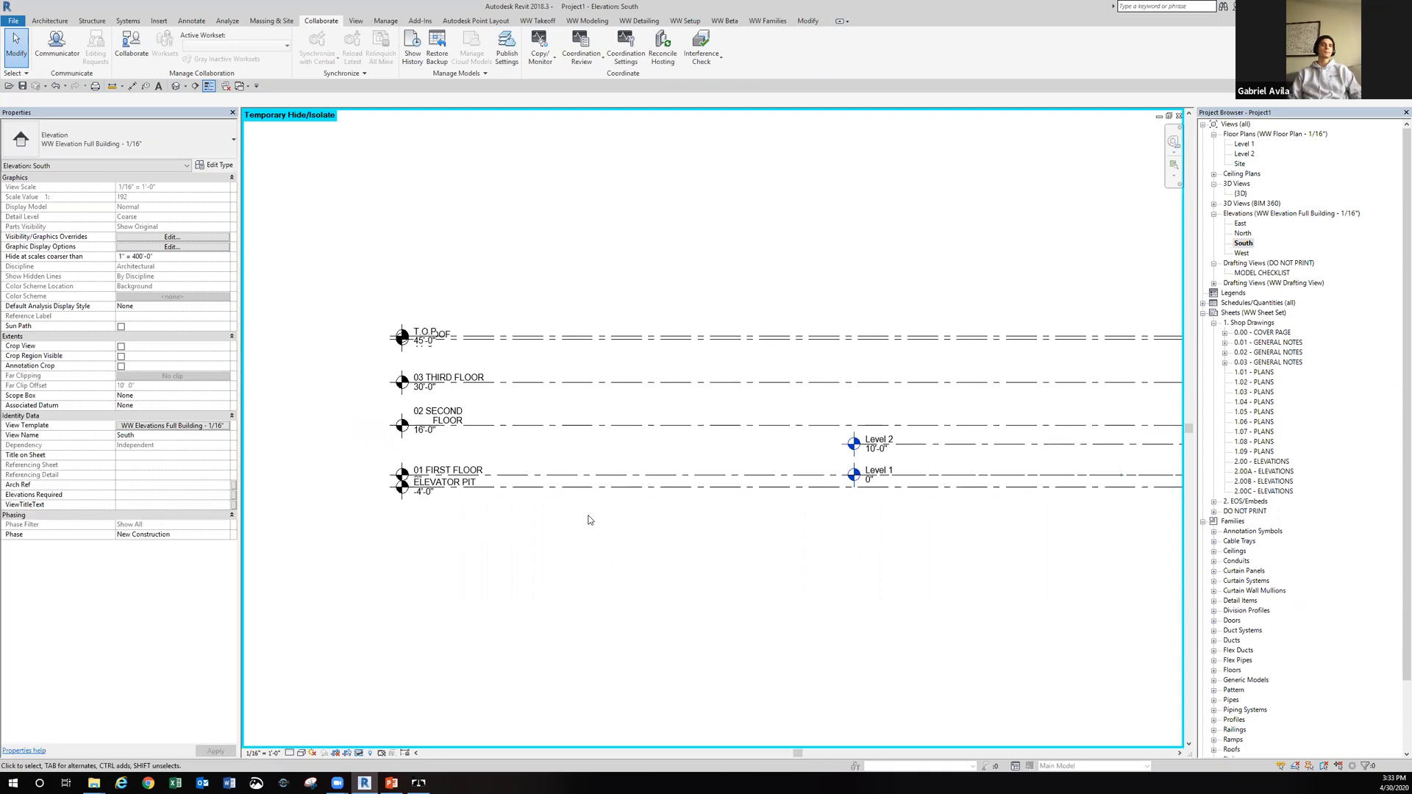
drag(594, 524, 495, 312)
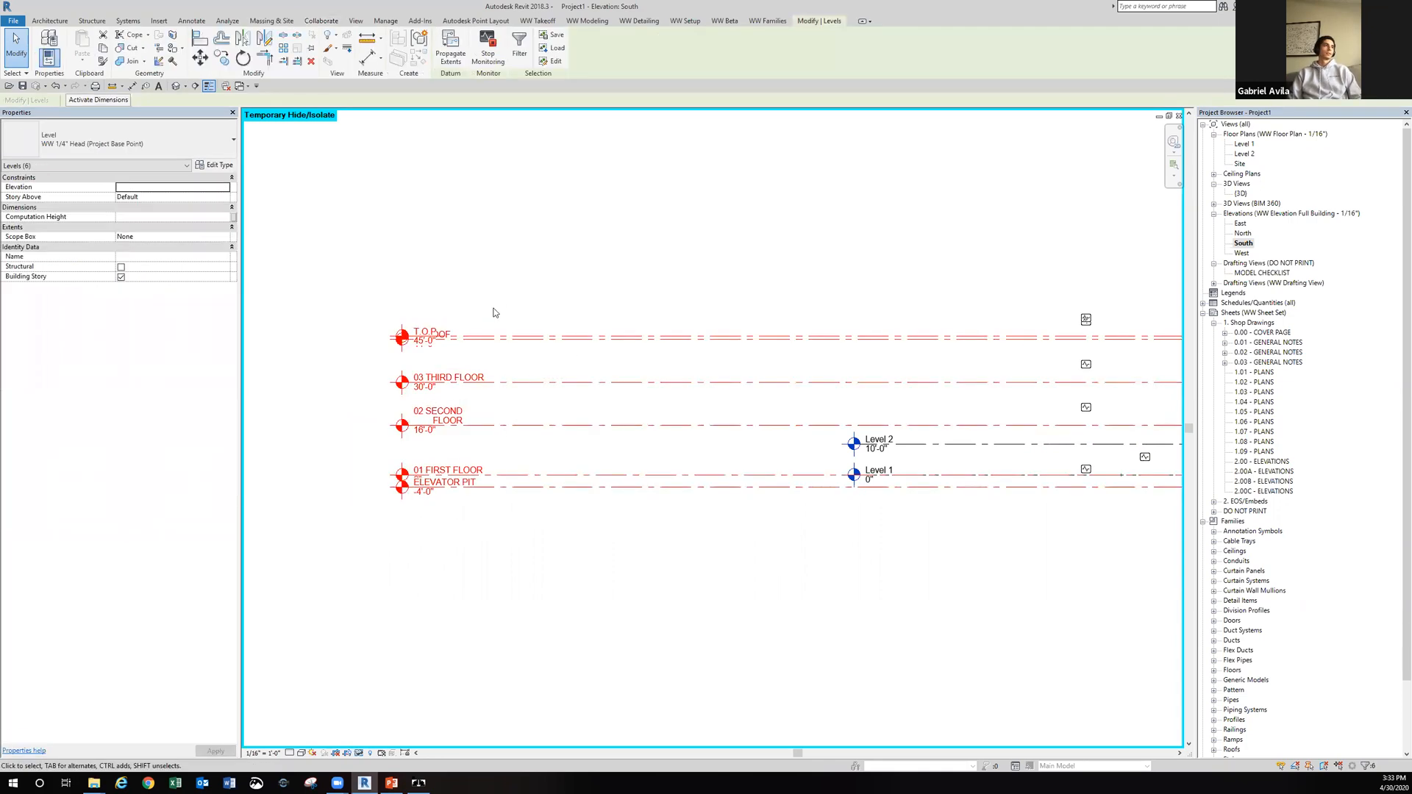
click(312, 48)
click(557, 286)
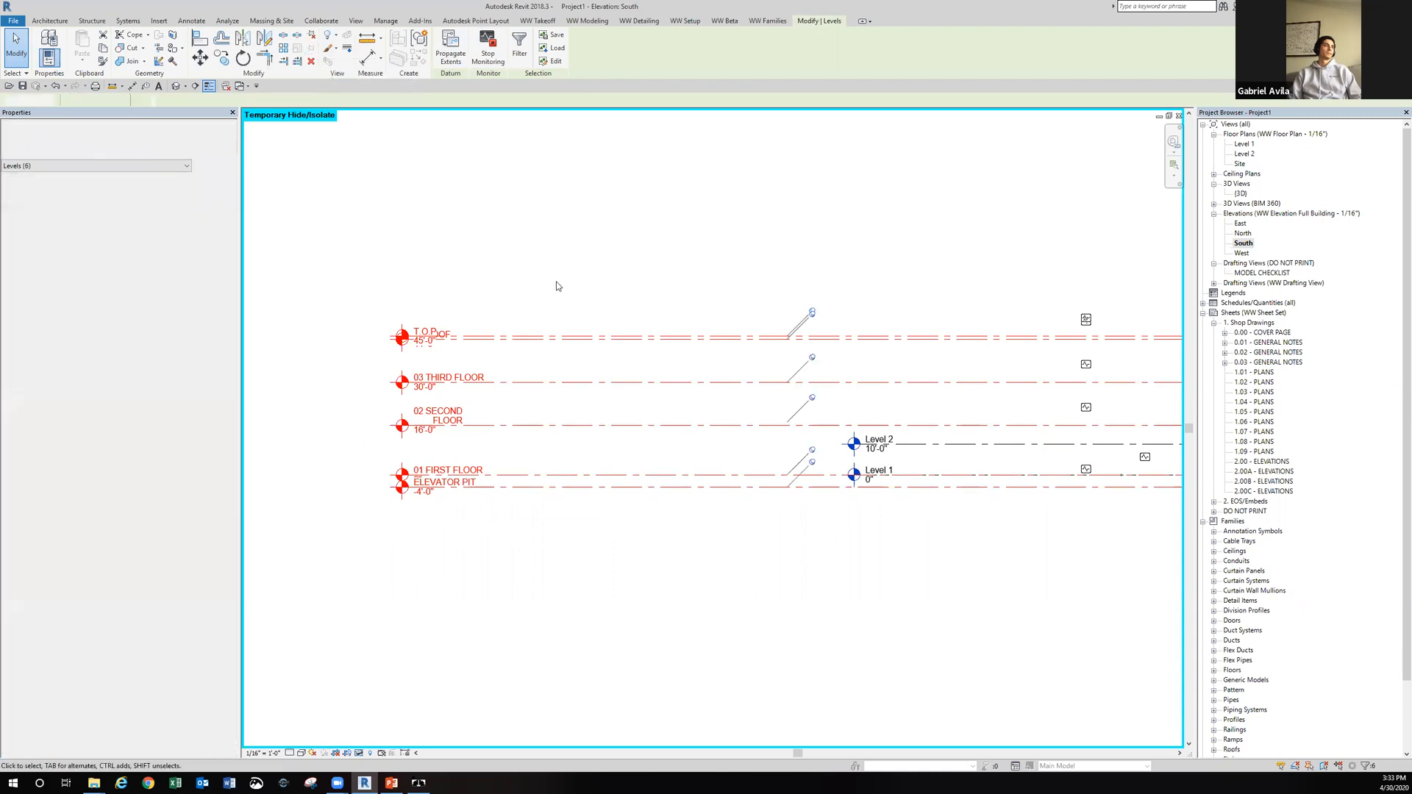
Add an elbow to the T.O.P level line and move its head above the 04 ROOF head, clear of its text.
scroll(420, 371, up, 3)
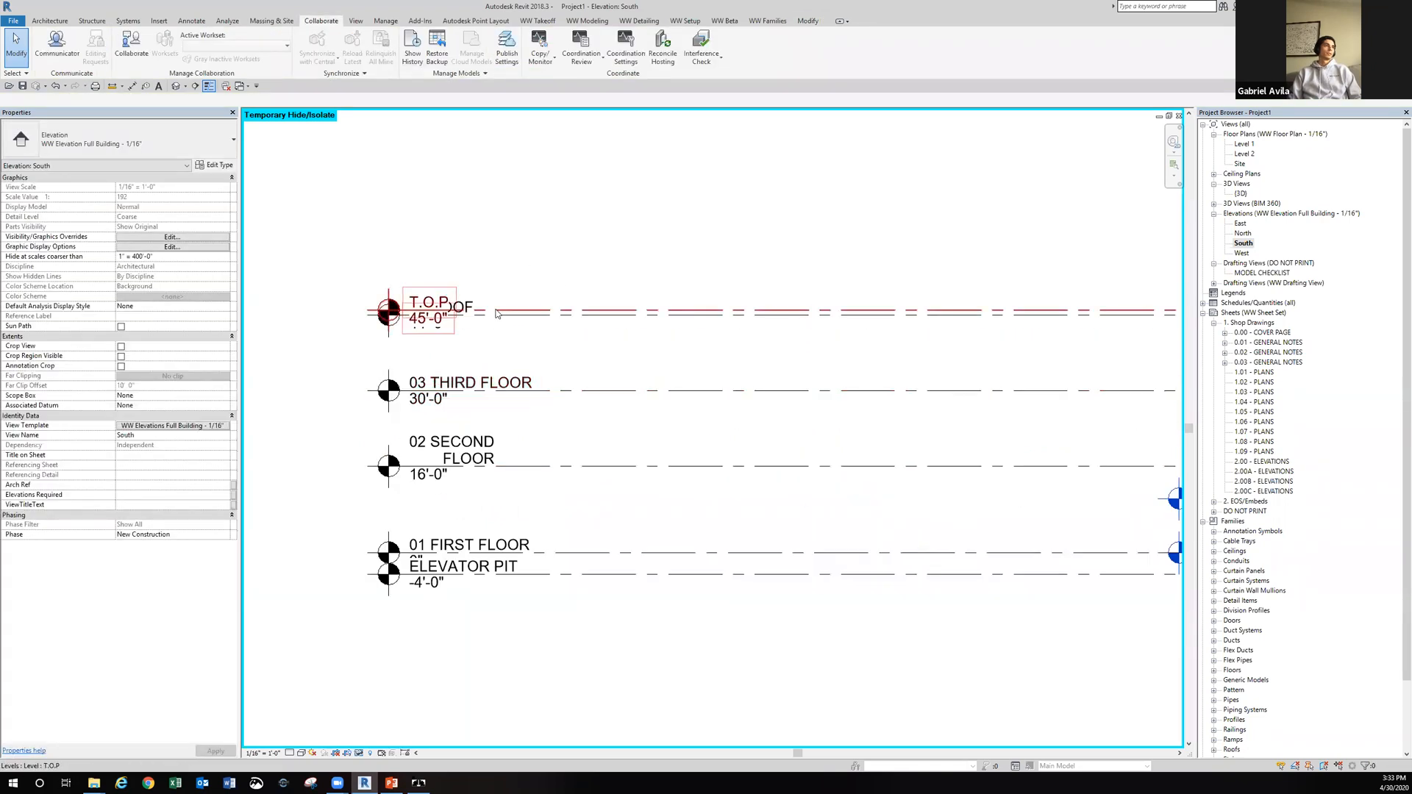
click(474, 313)
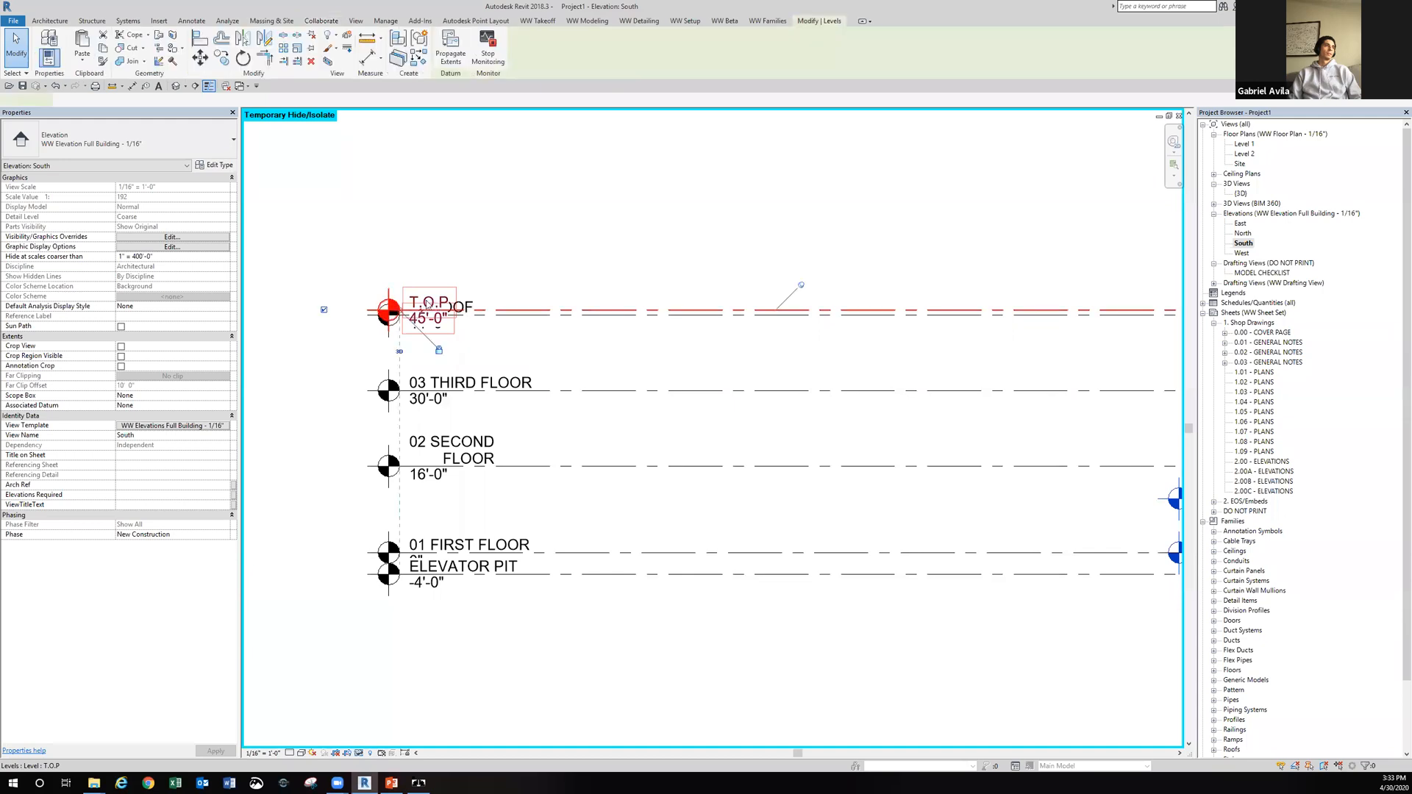
scroll(425, 301, up, 2)
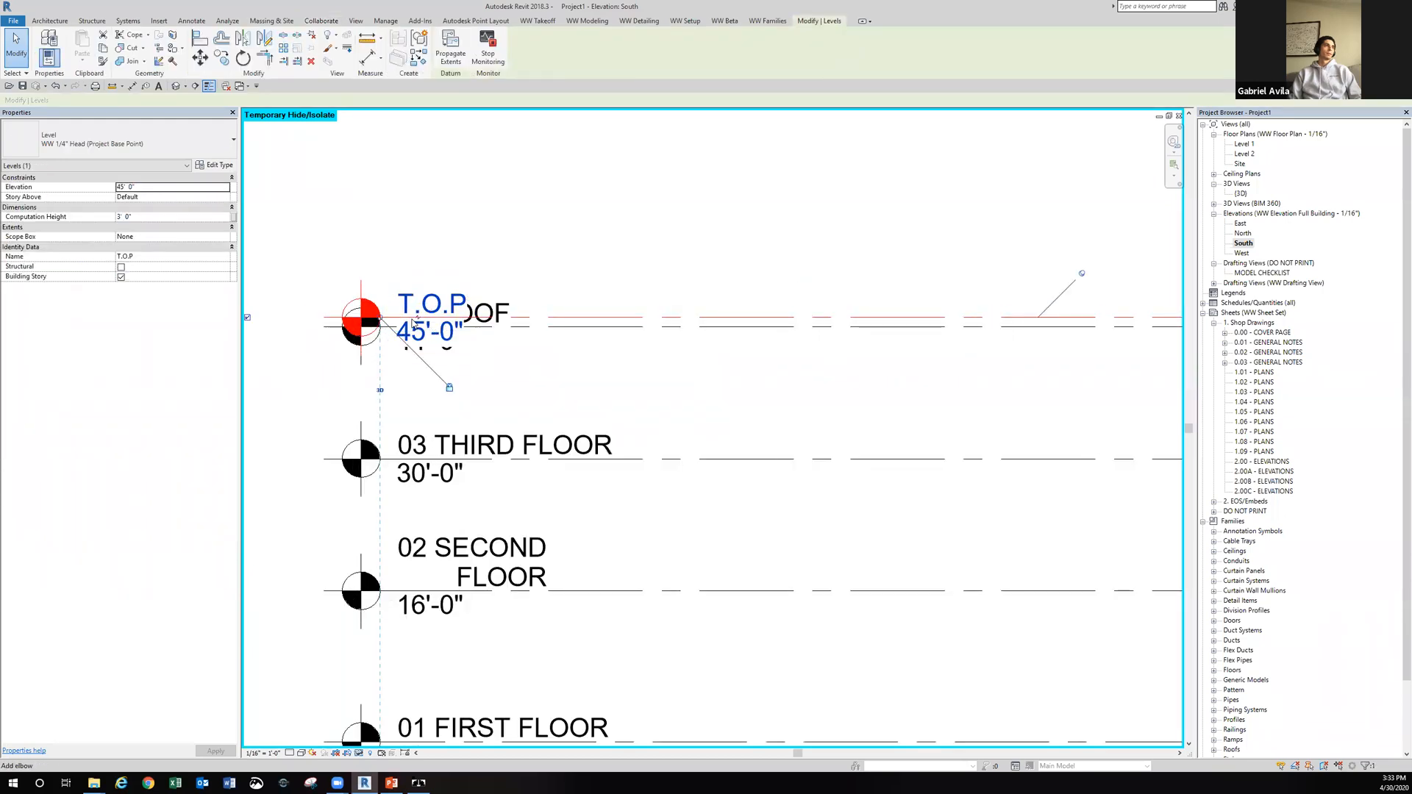
scroll(420, 325, up, 2)
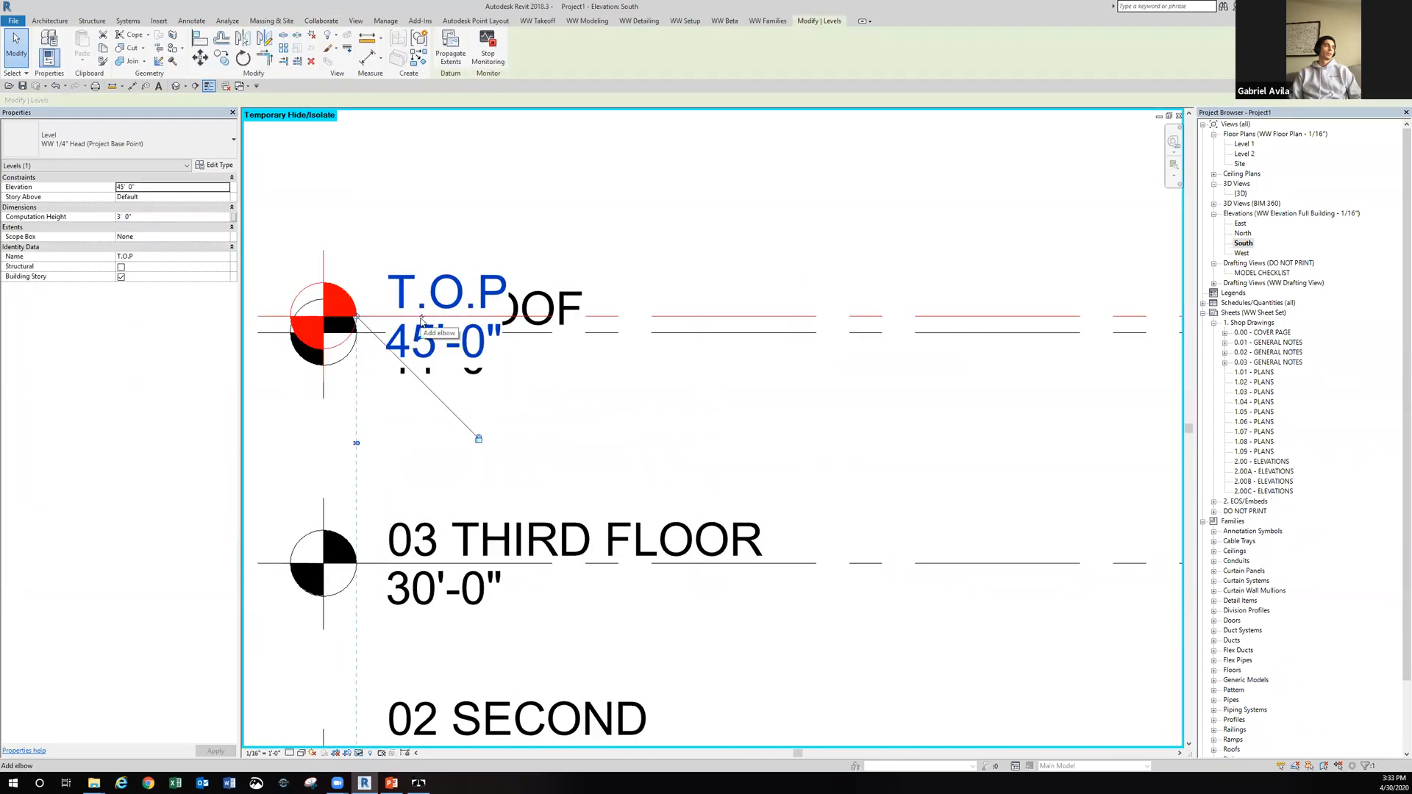
click(421, 321)
scroll(432, 352, down, 1)
scroll(431, 351, down, 1)
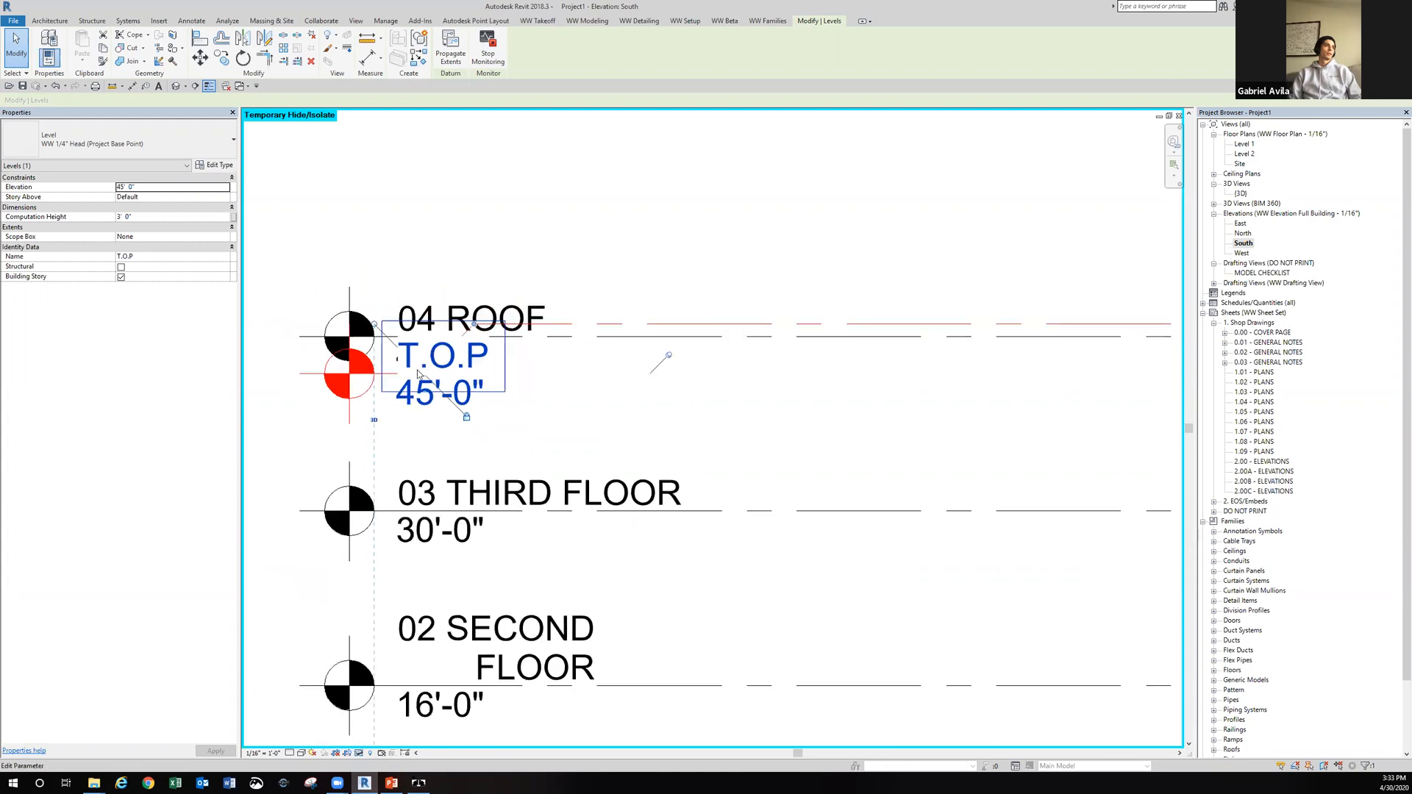
drag(424, 373, 434, 239)
drag(474, 323, 590, 324)
drag(426, 240, 539, 240)
scroll(558, 206, down, 3)
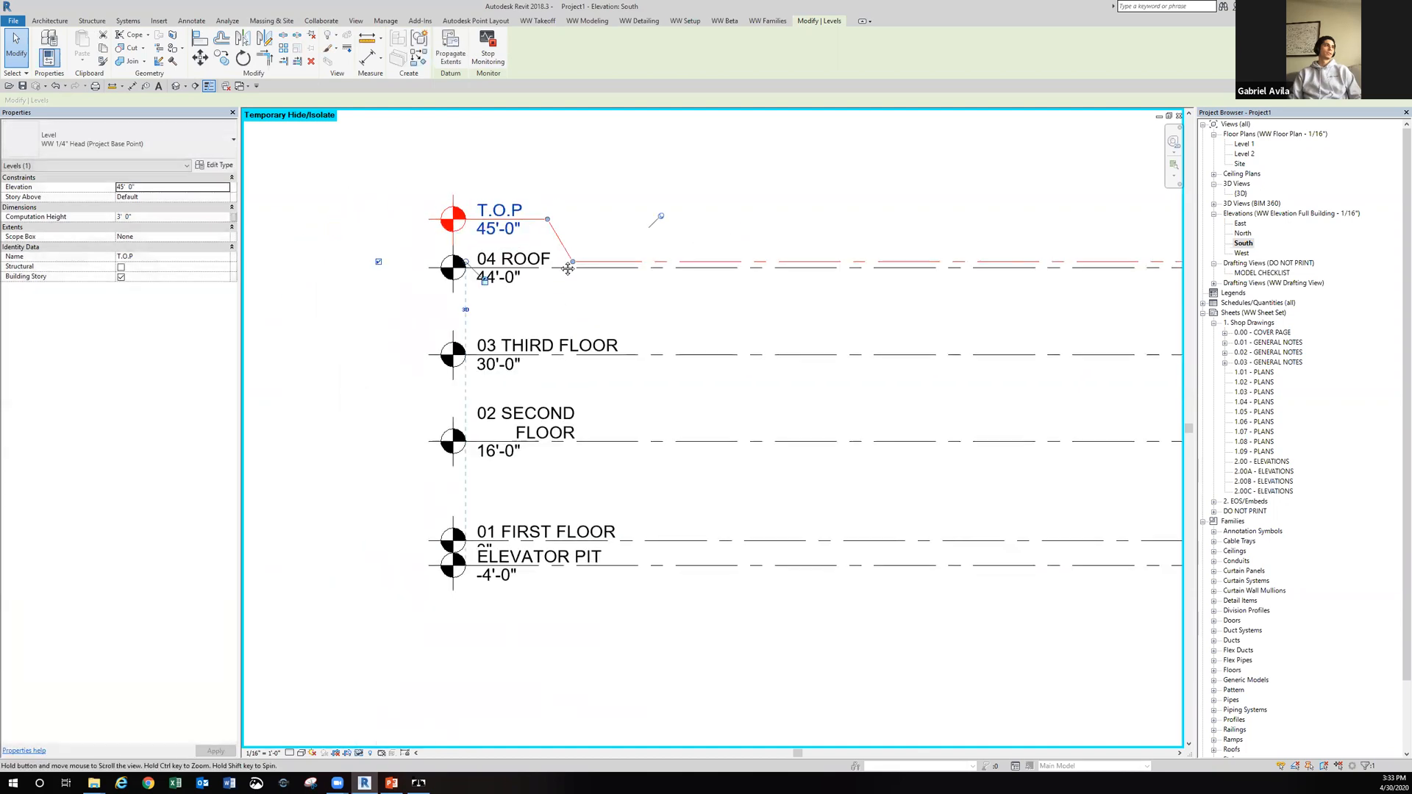
Add an elbow to the ELEVATOR PIT level line and move its head down, clear of the 01 FIRST FLOOR label.
middle_drag(557, 311, 562, 265)
click(531, 539)
scroll(518, 541, up, 2)
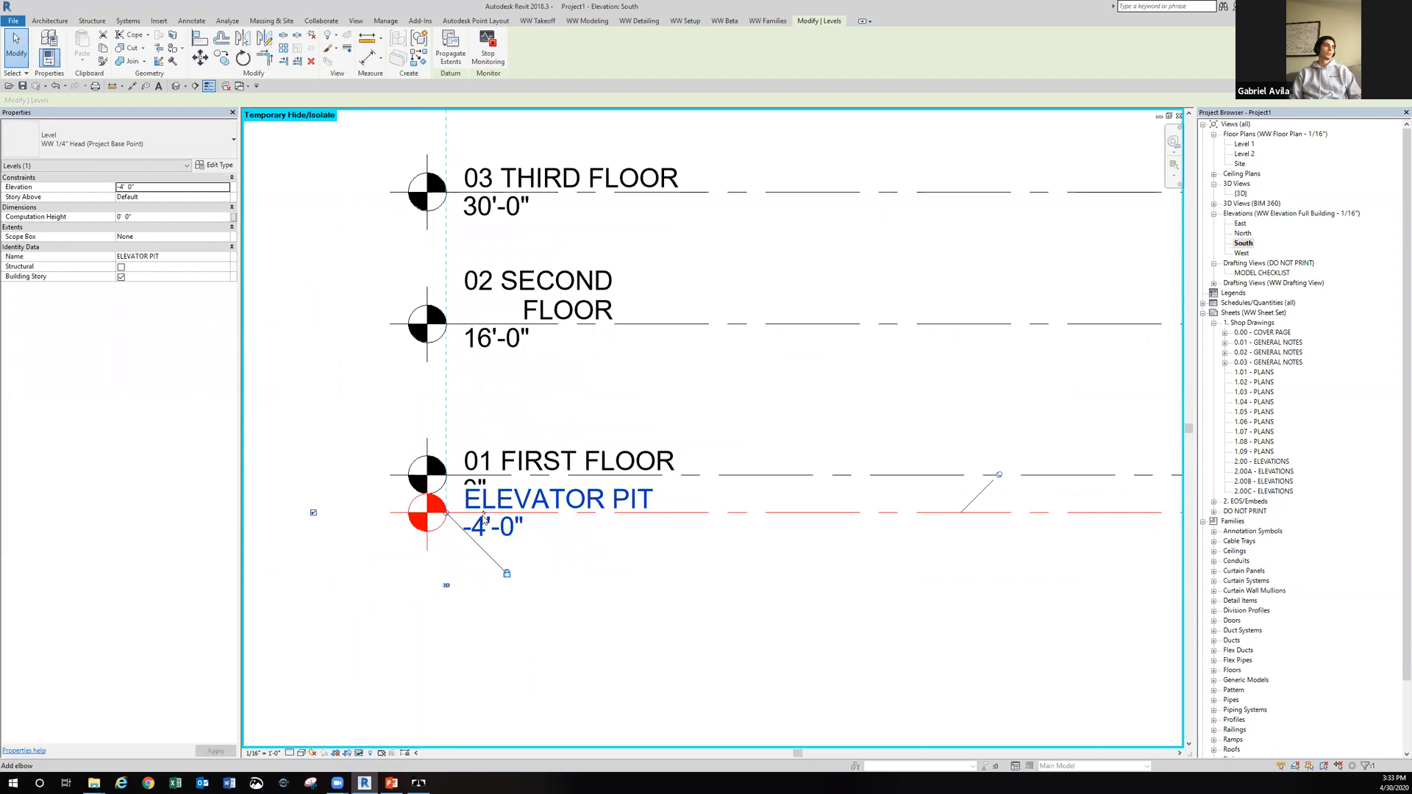
click(485, 519)
drag(679, 513, 696, 512)
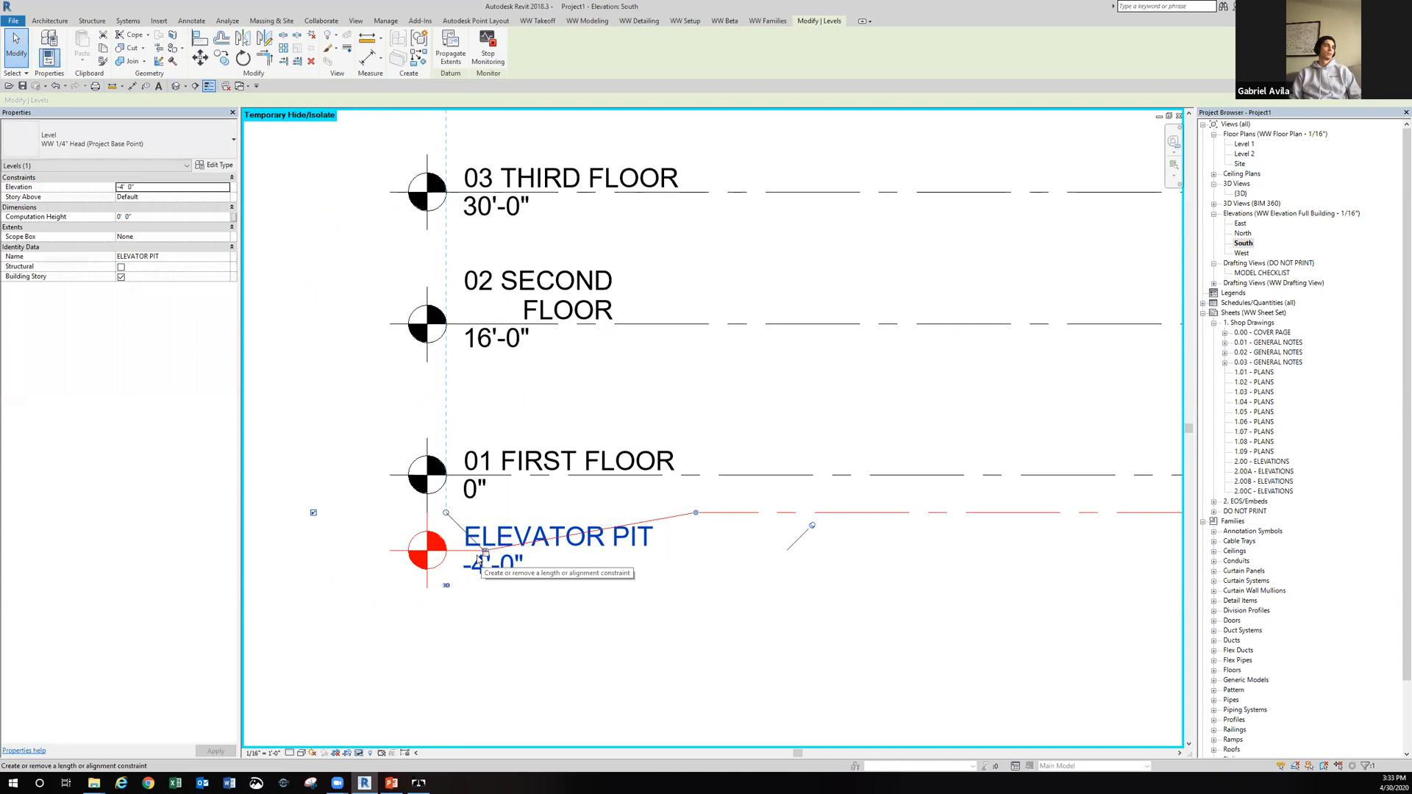
scroll(479, 561, up, 3)
drag(494, 539, 935, 591)
scroll(831, 557, down, 2)
scroll(831, 557, down, 2)
middle_drag(849, 530, 823, 546)
click(909, 573)
Select all the copied levels to check that they are pinned and clear the selection.
middle_drag(901, 575, 725, 624)
scroll(621, 571, down, 2)
scroll(625, 558, down, 2)
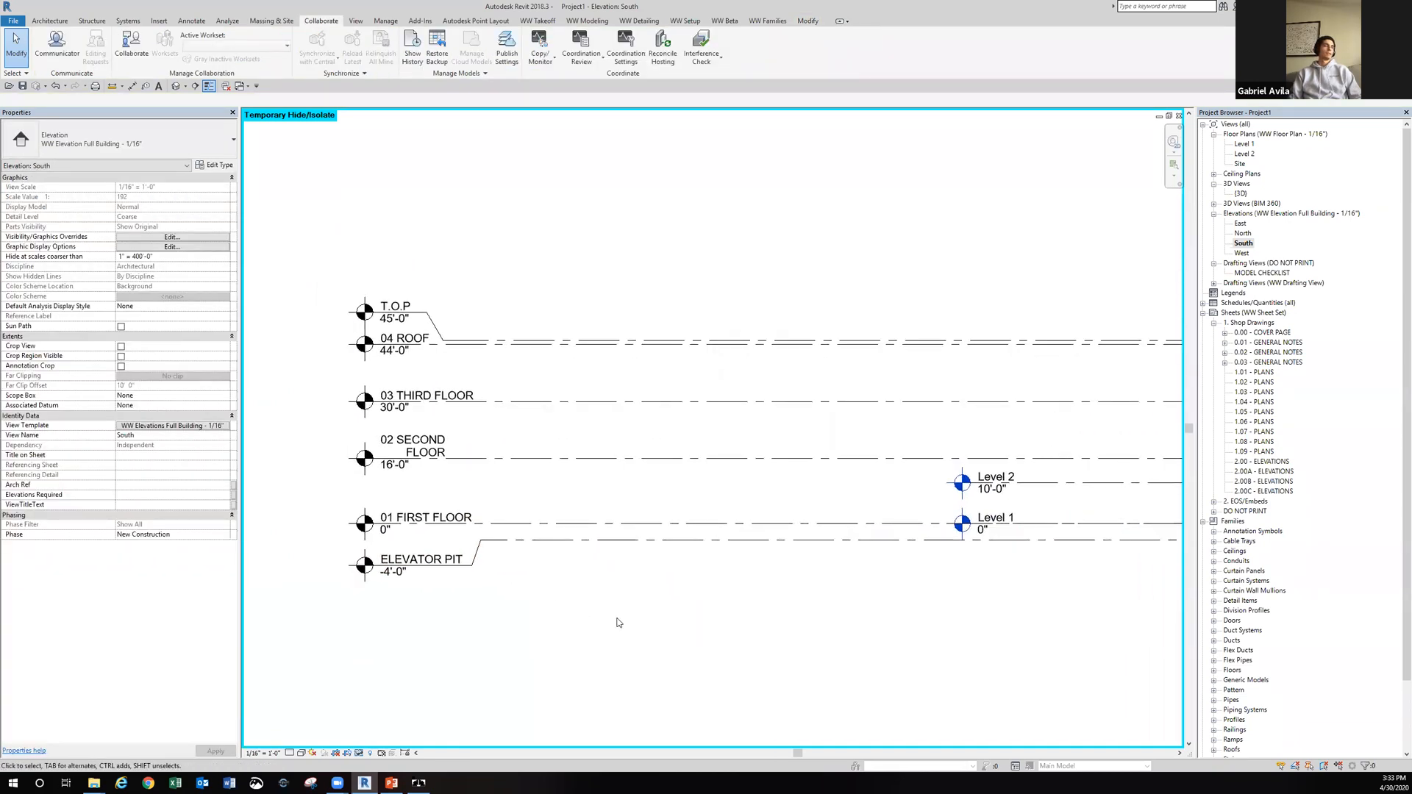
drag(618, 623, 533, 287)
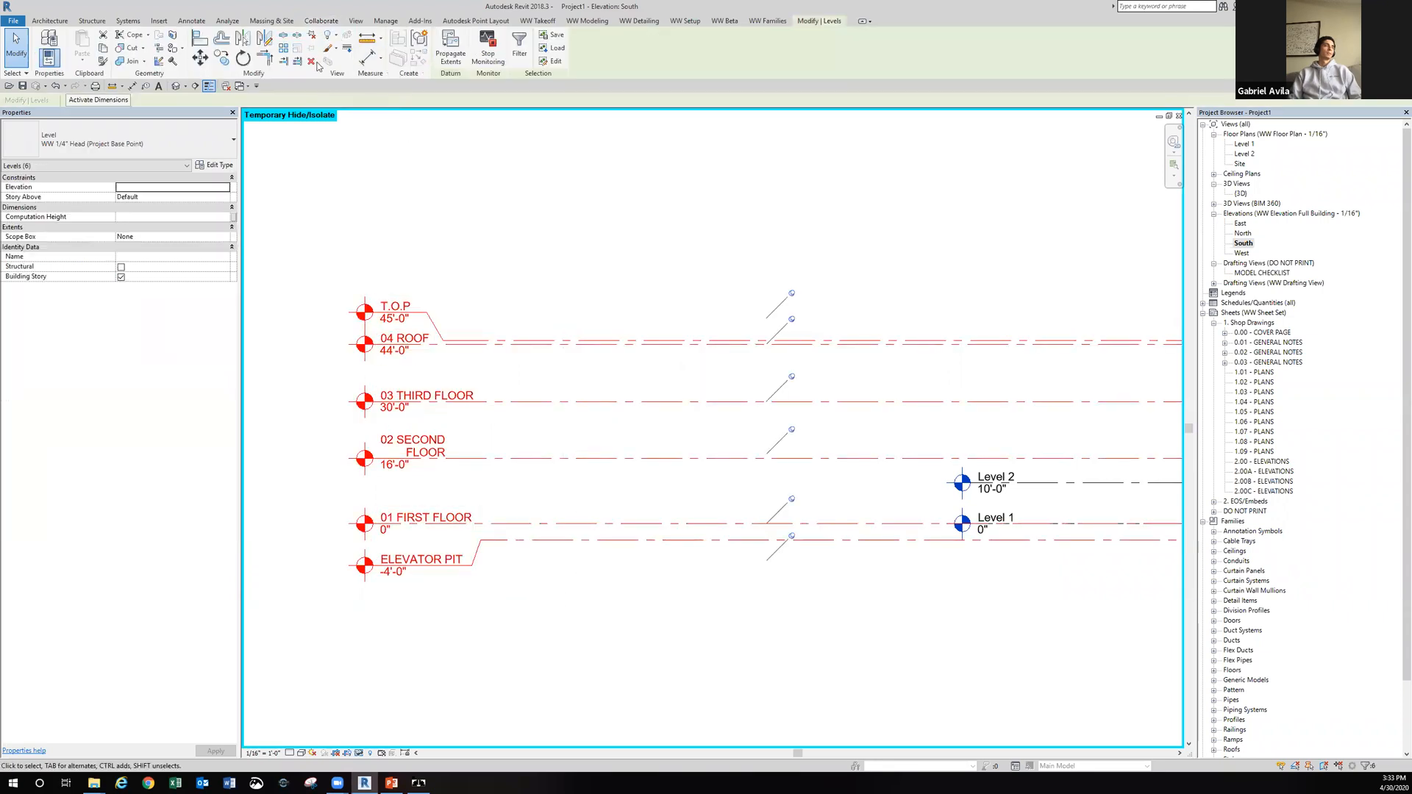
click(423, 216)
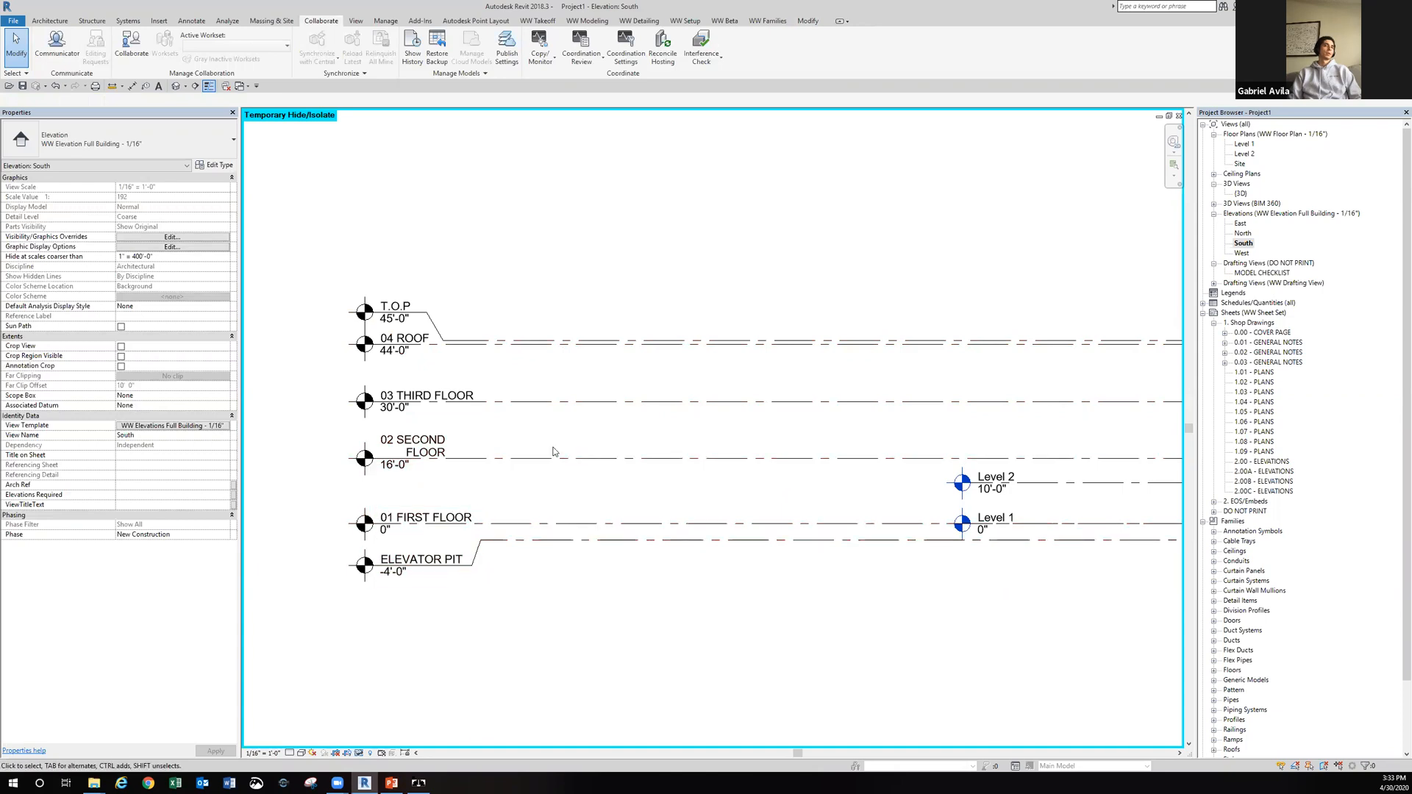
middle_drag(699, 299, 679, 325)
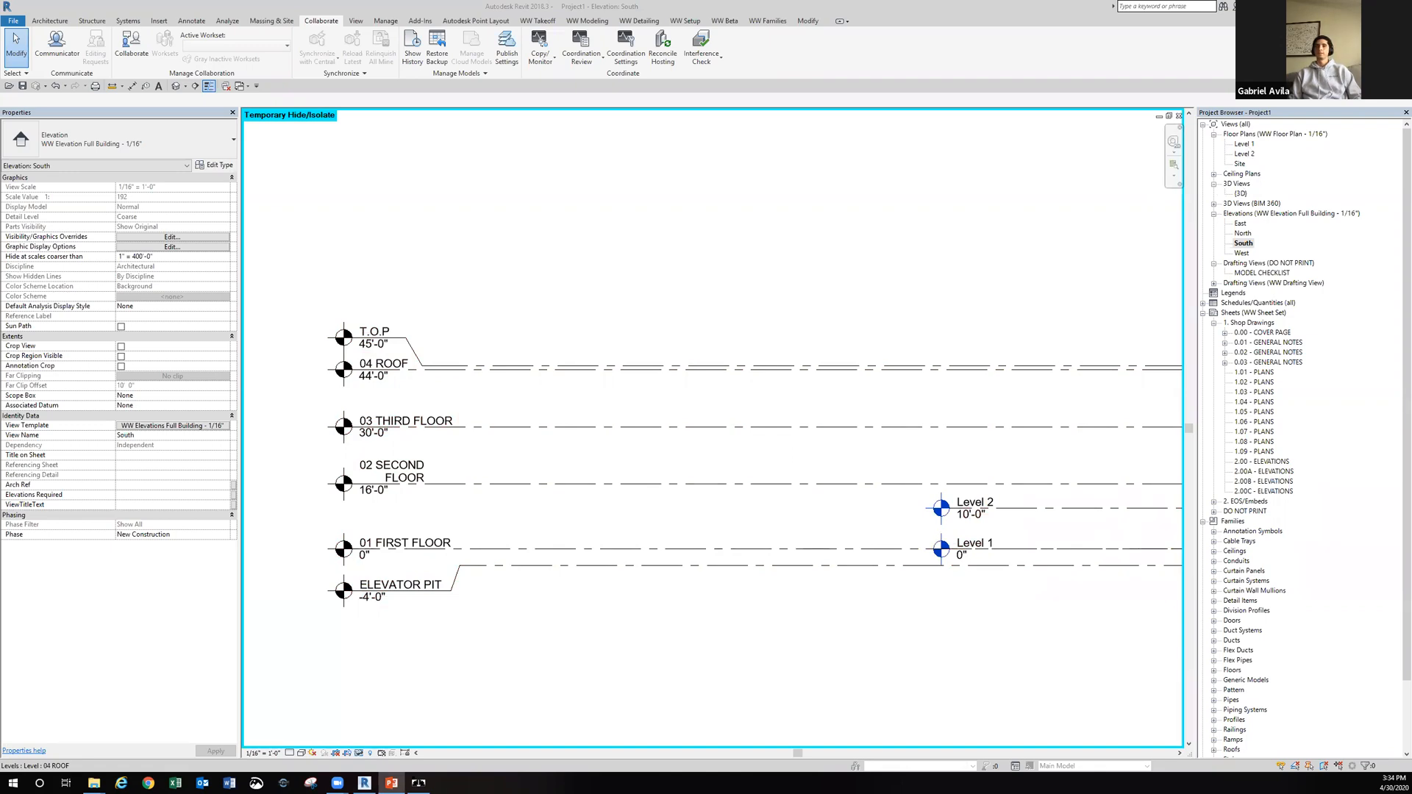
Switch to the PowerPoint presentation to read the Create Floor Plan Views slide and return to Revit.
click(391, 783)
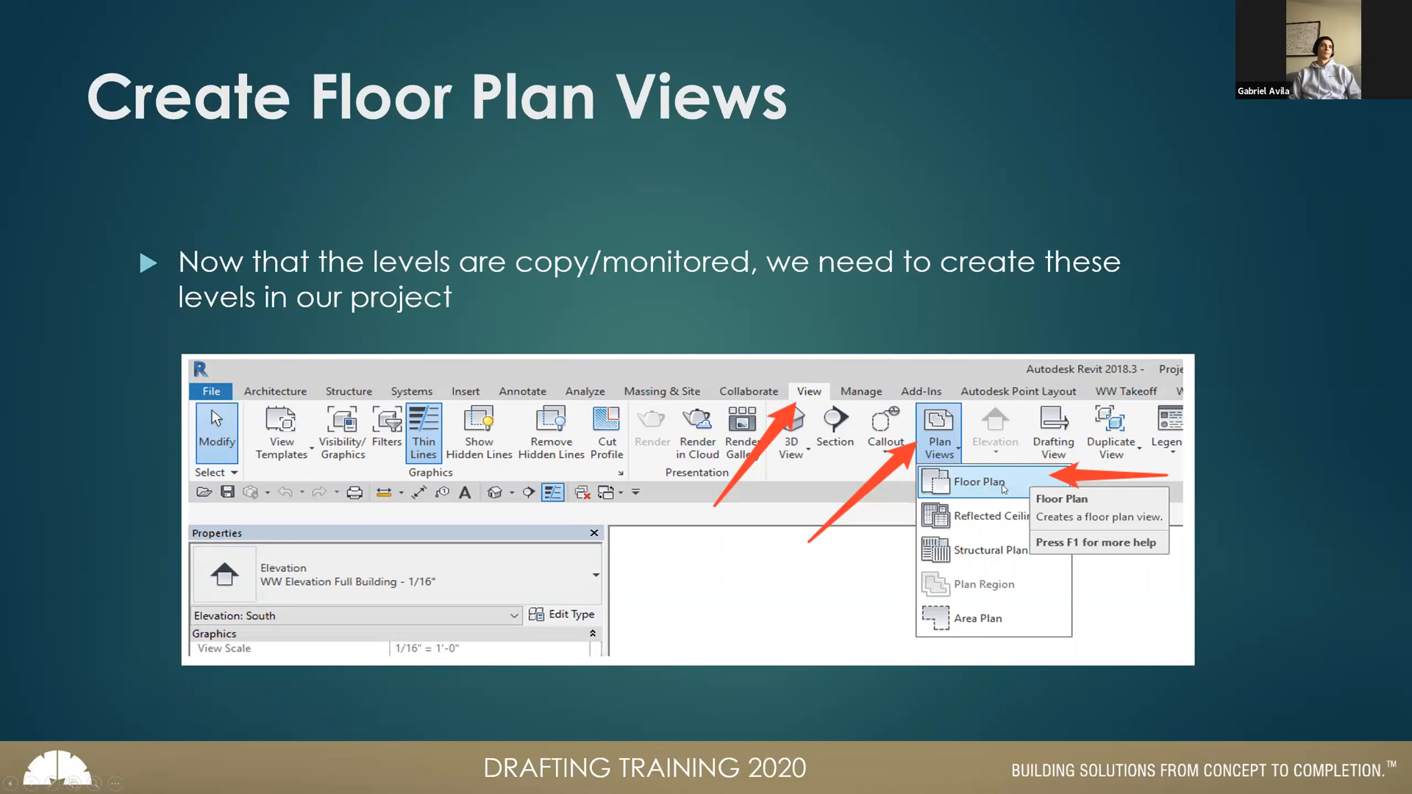
key(alt+Tab)
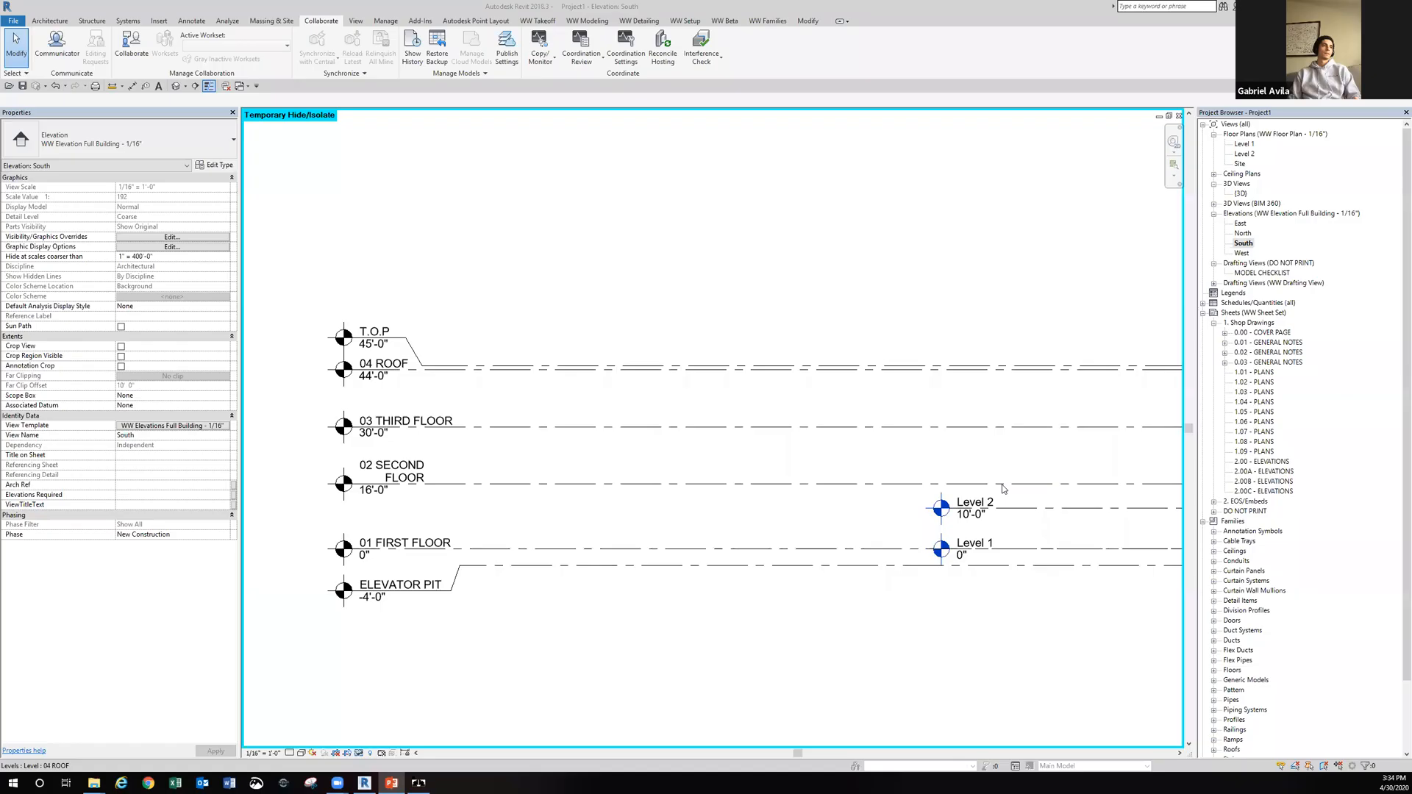
Start a new floor plan view and choose the WW Floor Plan - 1/16" type.
click(357, 22)
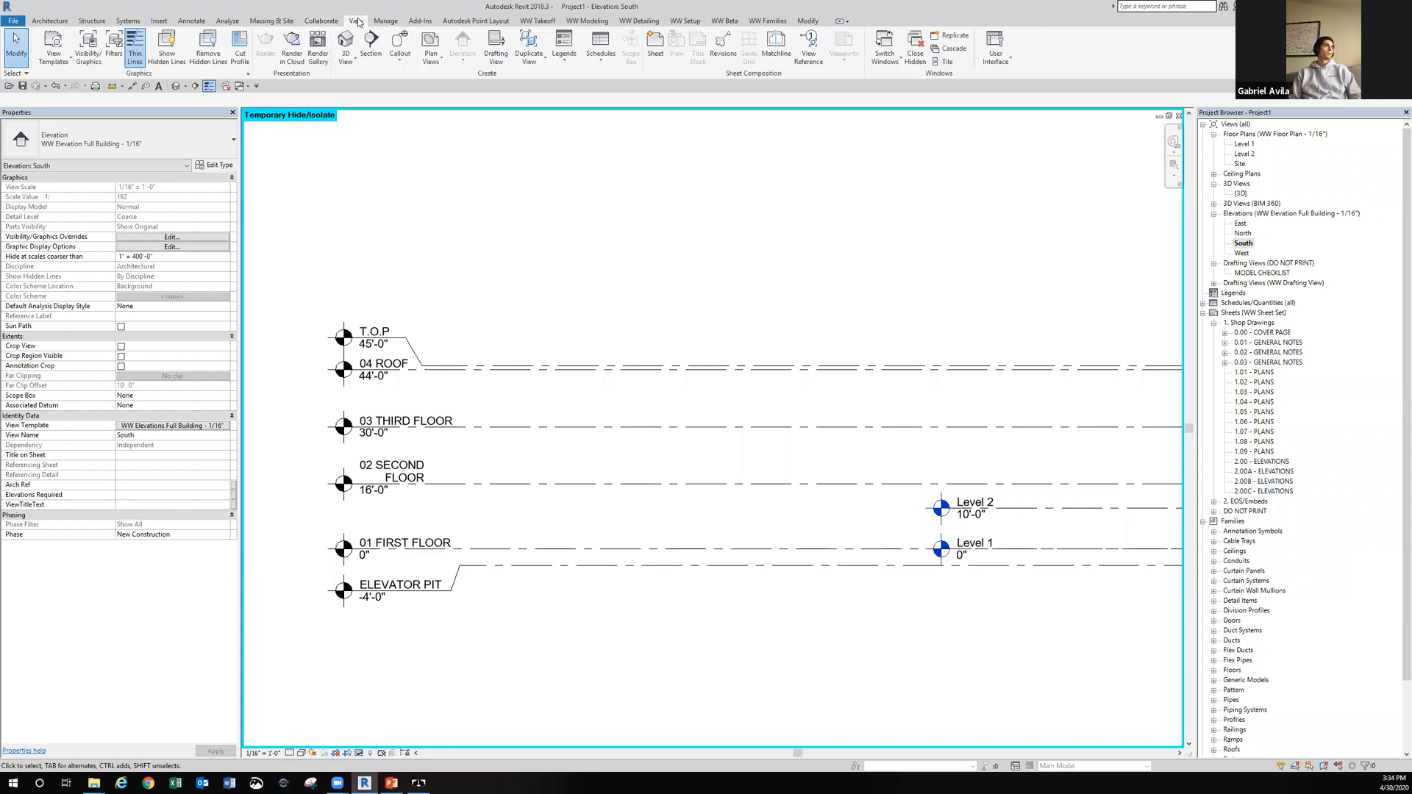
click(432, 62)
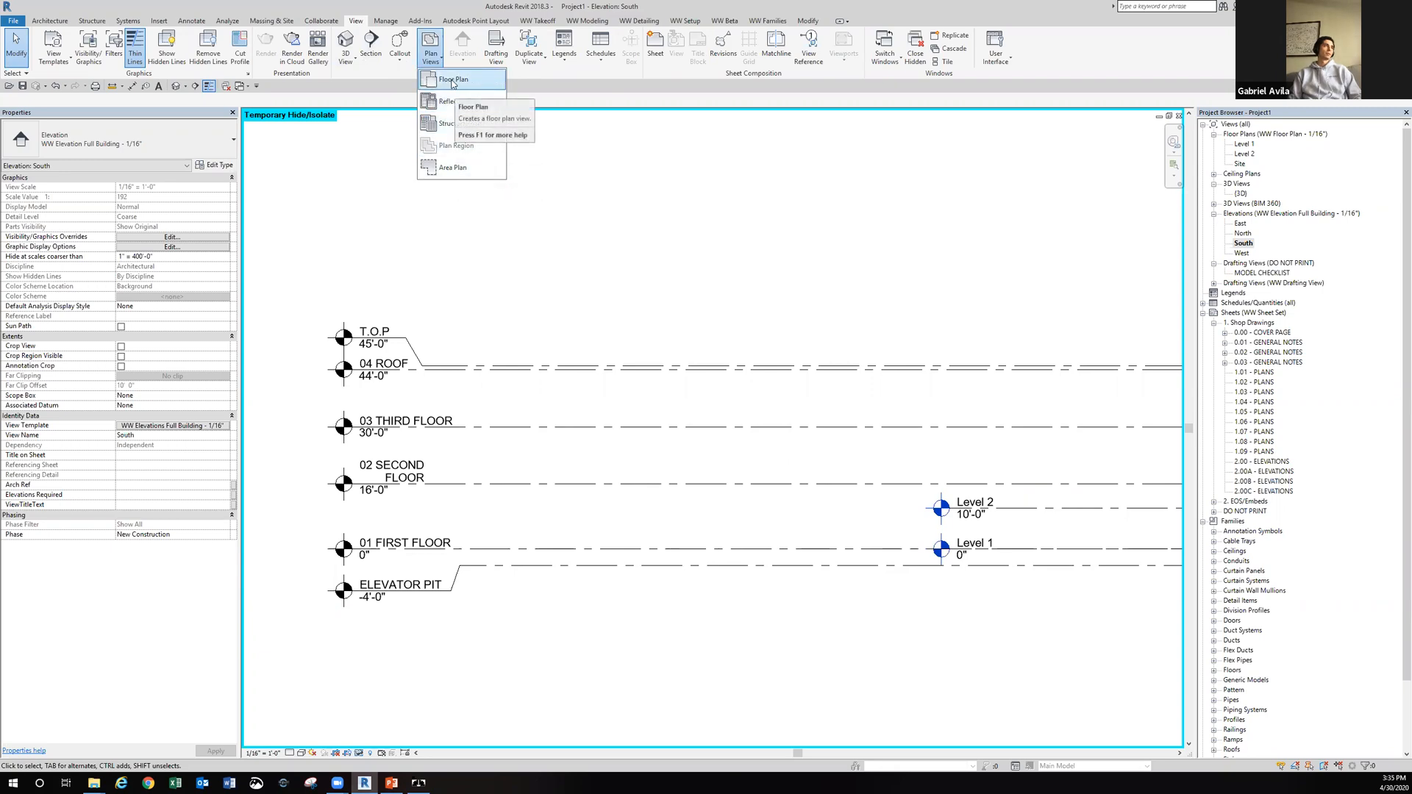
click(452, 80)
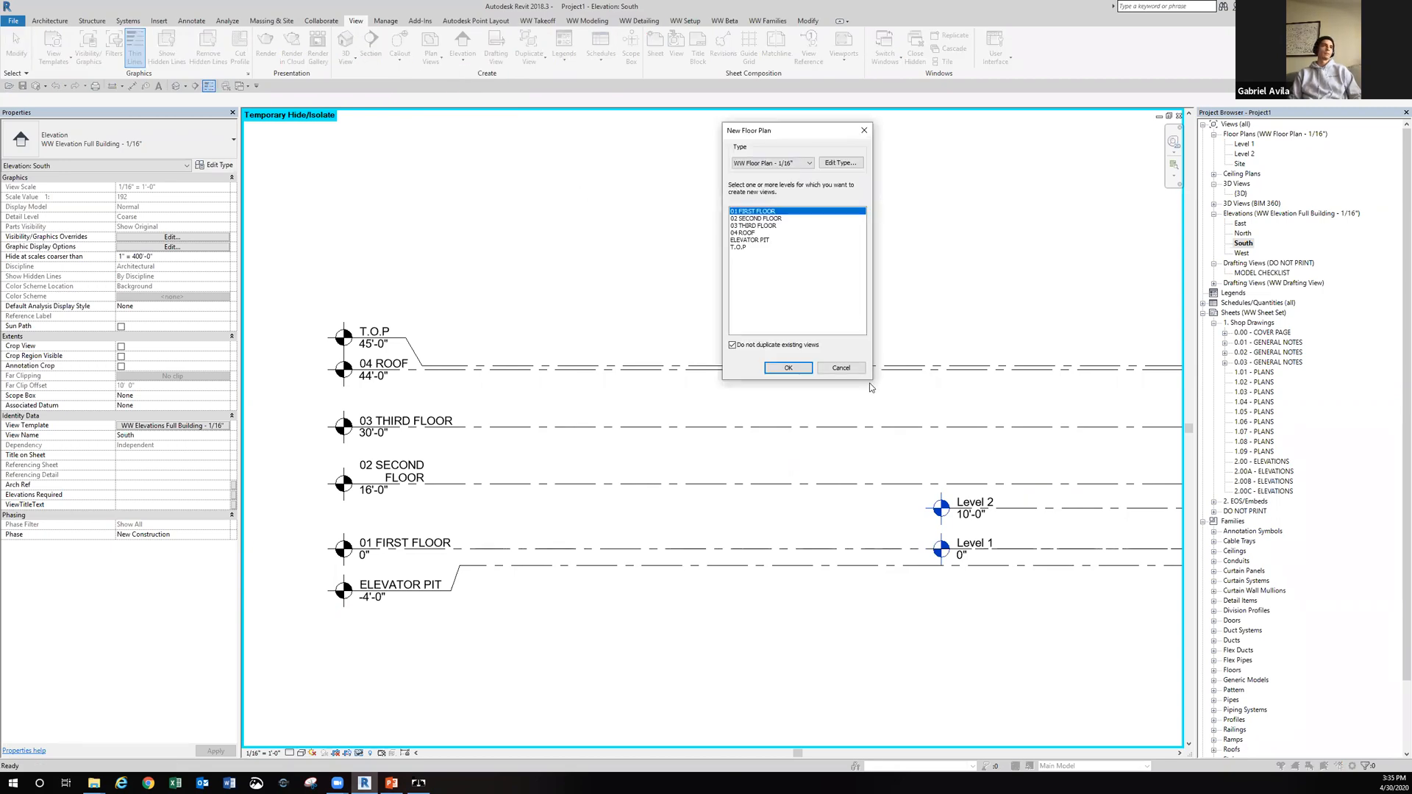
click(805, 165)
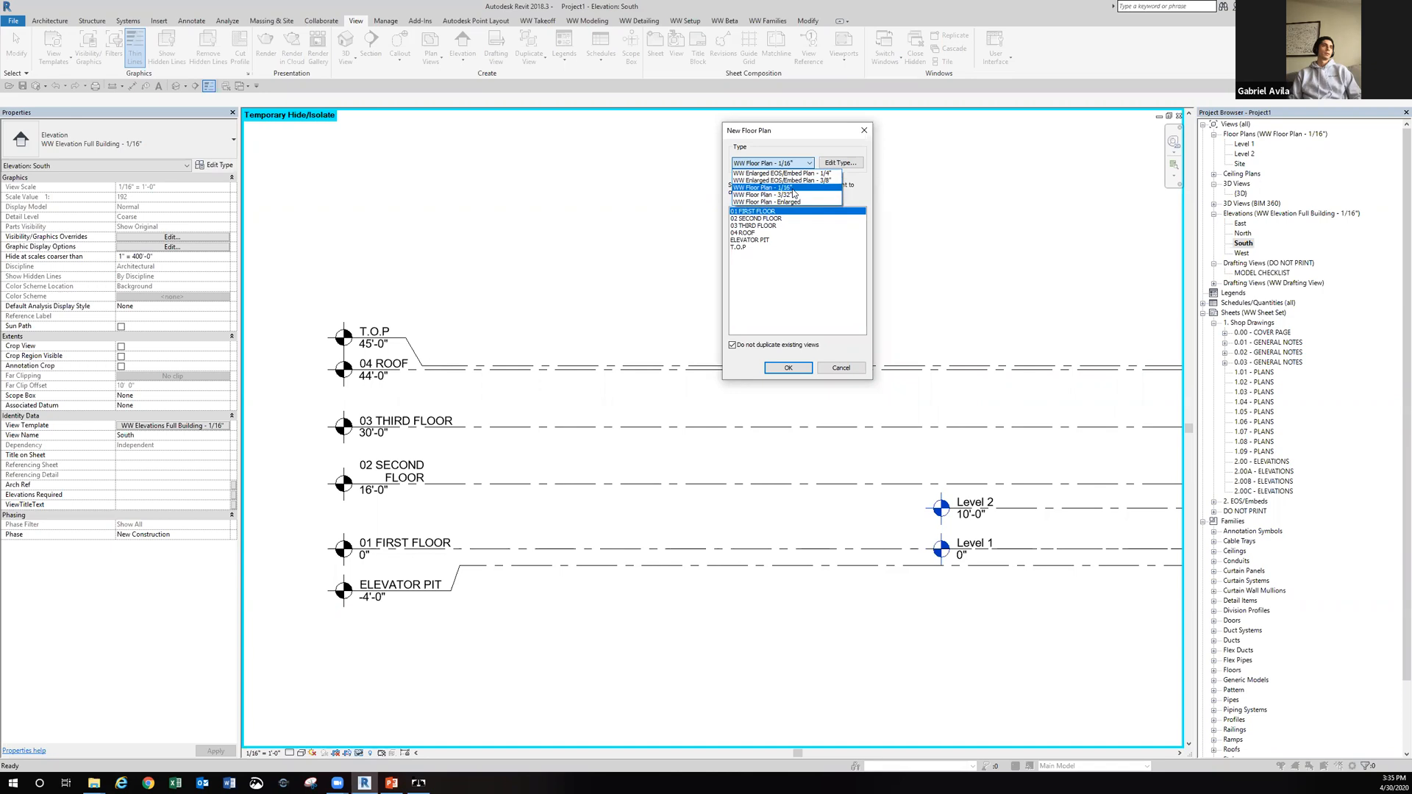
click(791, 188)
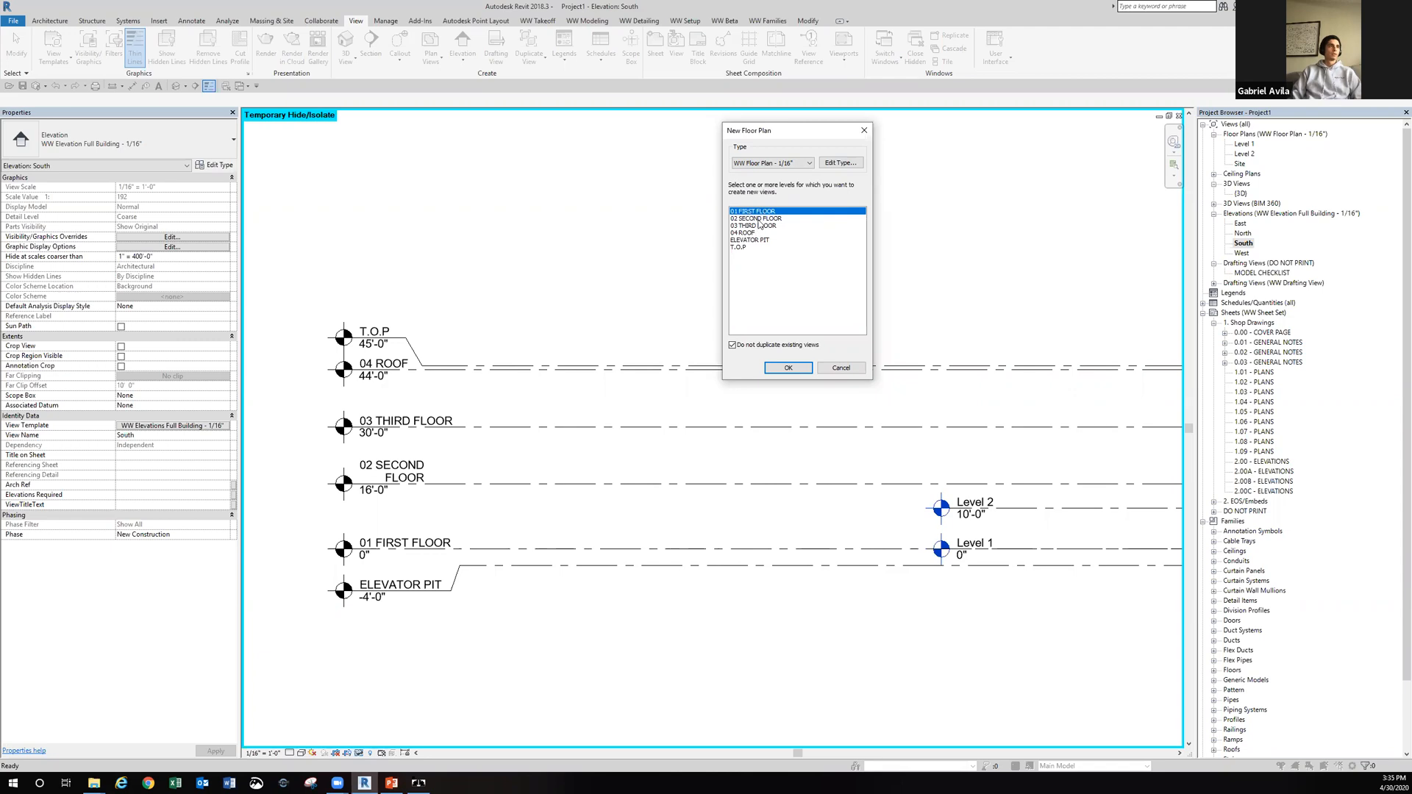
Create floor plans for levels 01 FIRST FLOOR through 04 ROOF, keeping Do not duplicate existing views enabled.
mouse_move(759, 223)
mouse_down()
mouse_move(758, 236)
mouse_move(765, 216)
mouse_up()
shift+click(760, 234)
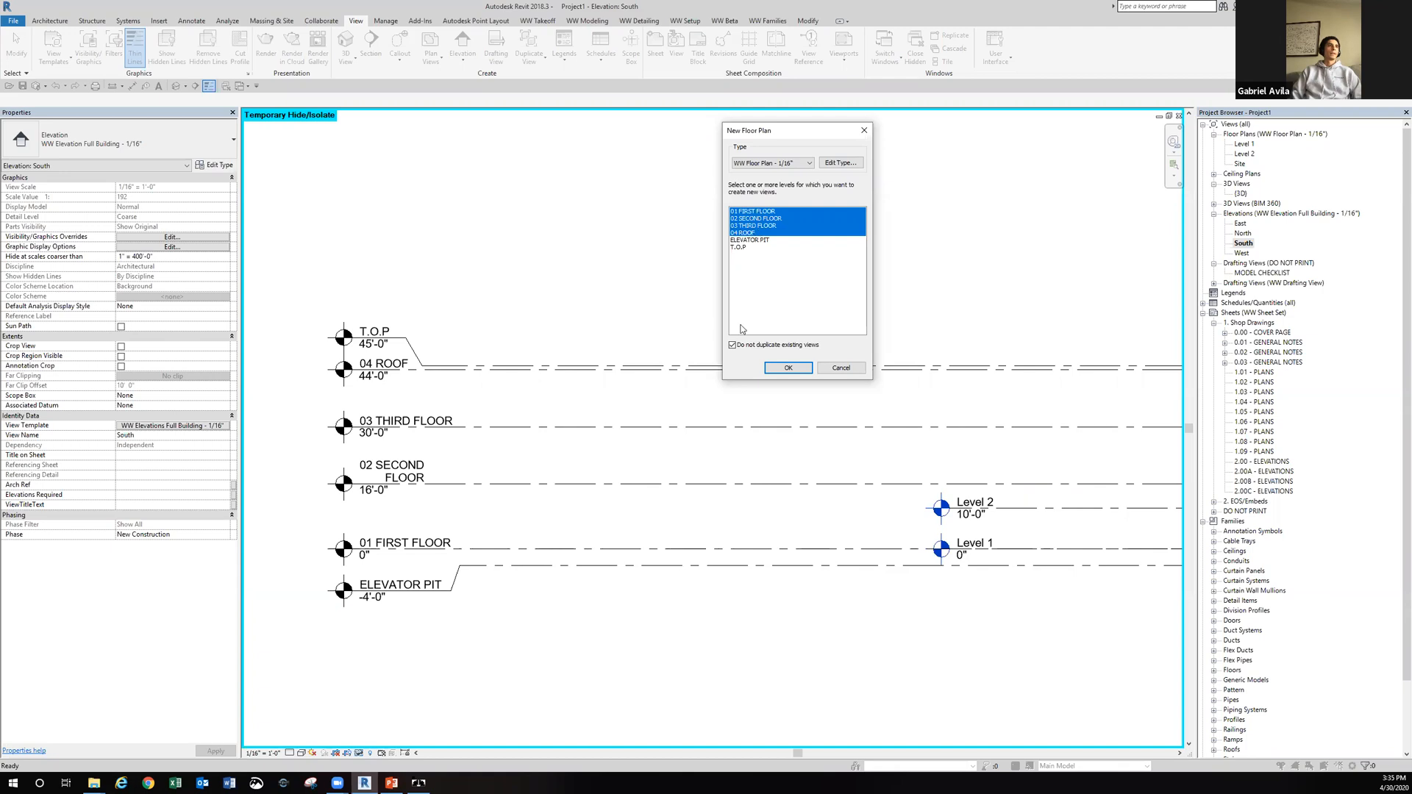
click(734, 347)
click(733, 346)
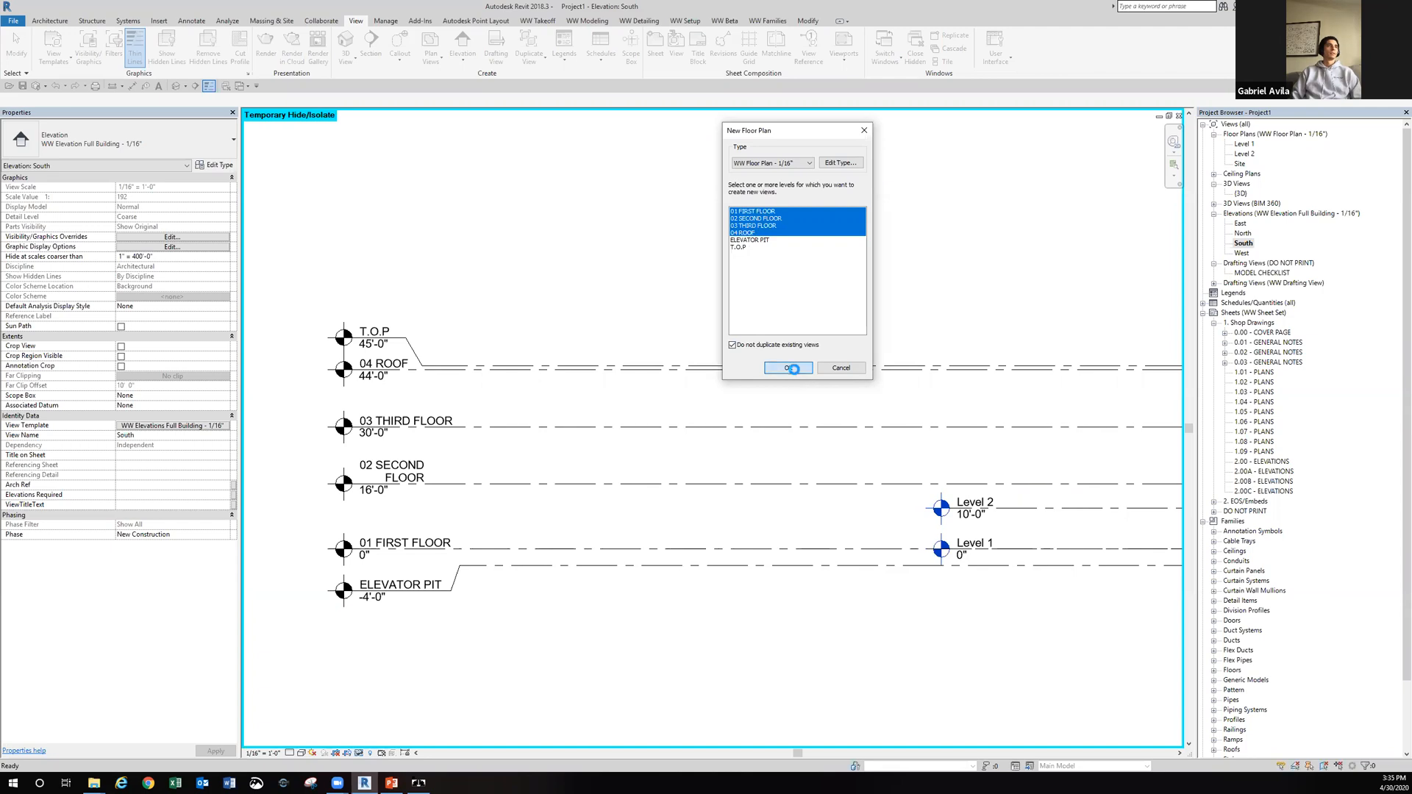
click(792, 370)
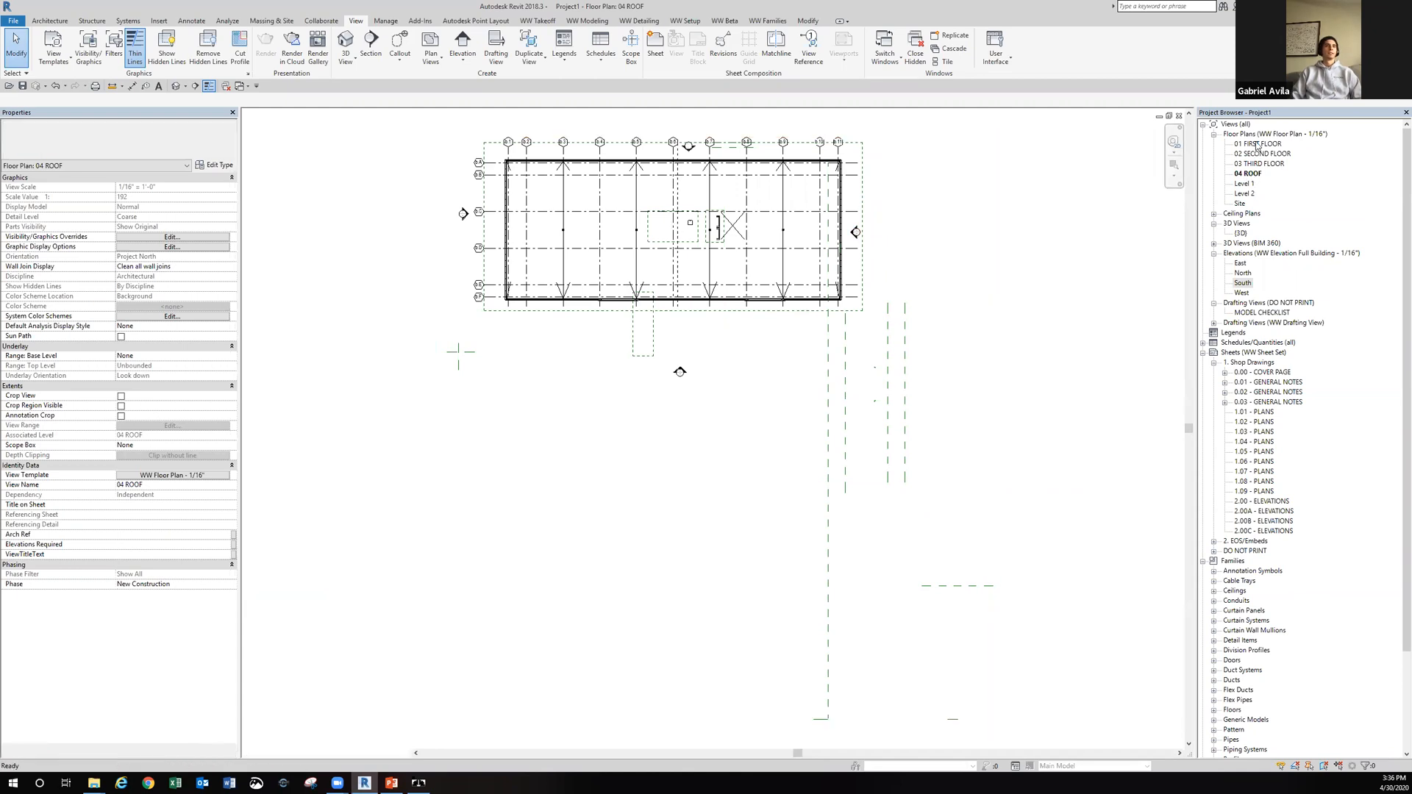
Check the new second floor, third floor and roof plans in the project's view list and reopen the South elevation.
click(1259, 154)
click(1256, 163)
click(1248, 175)
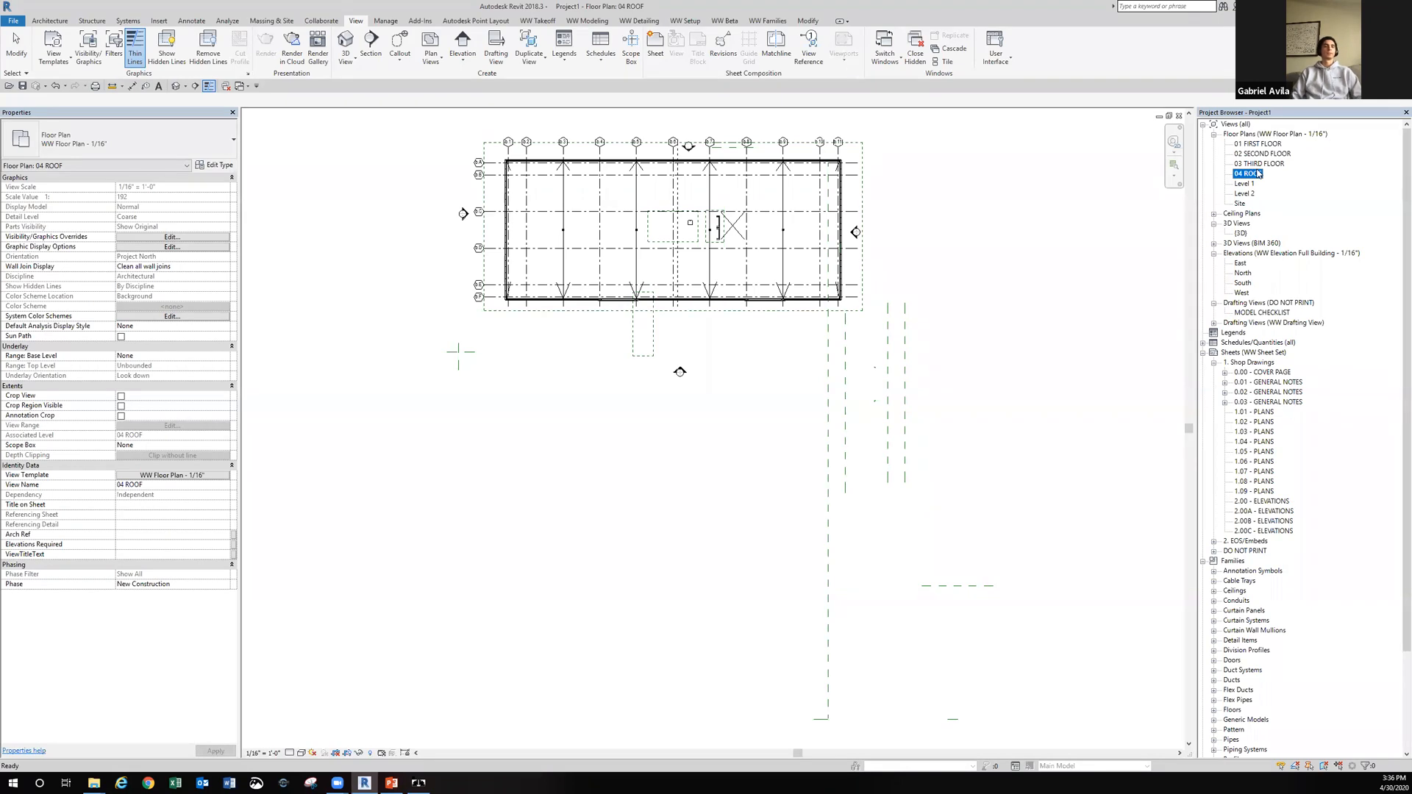
double_click(1243, 284)
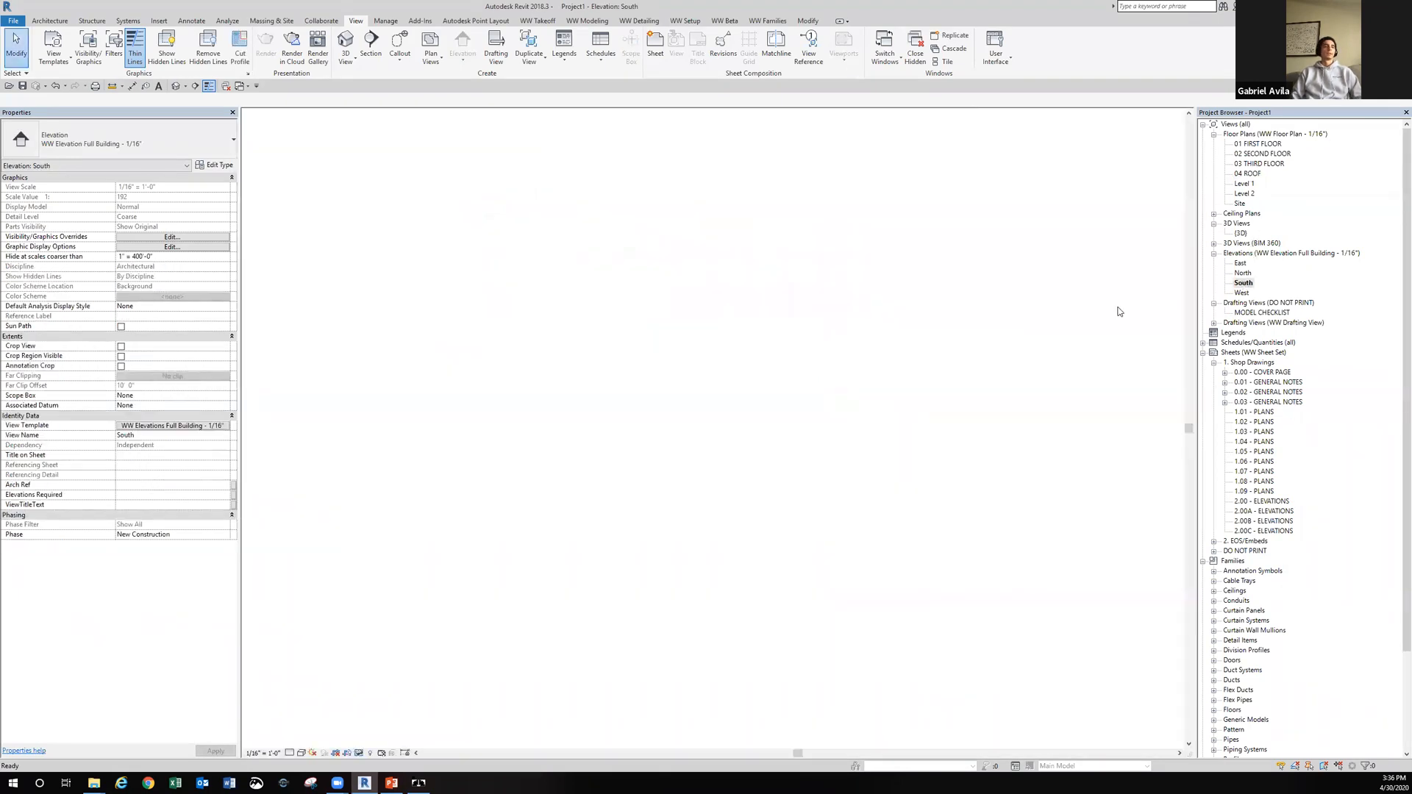
middle_drag(719, 323, 750, 275)
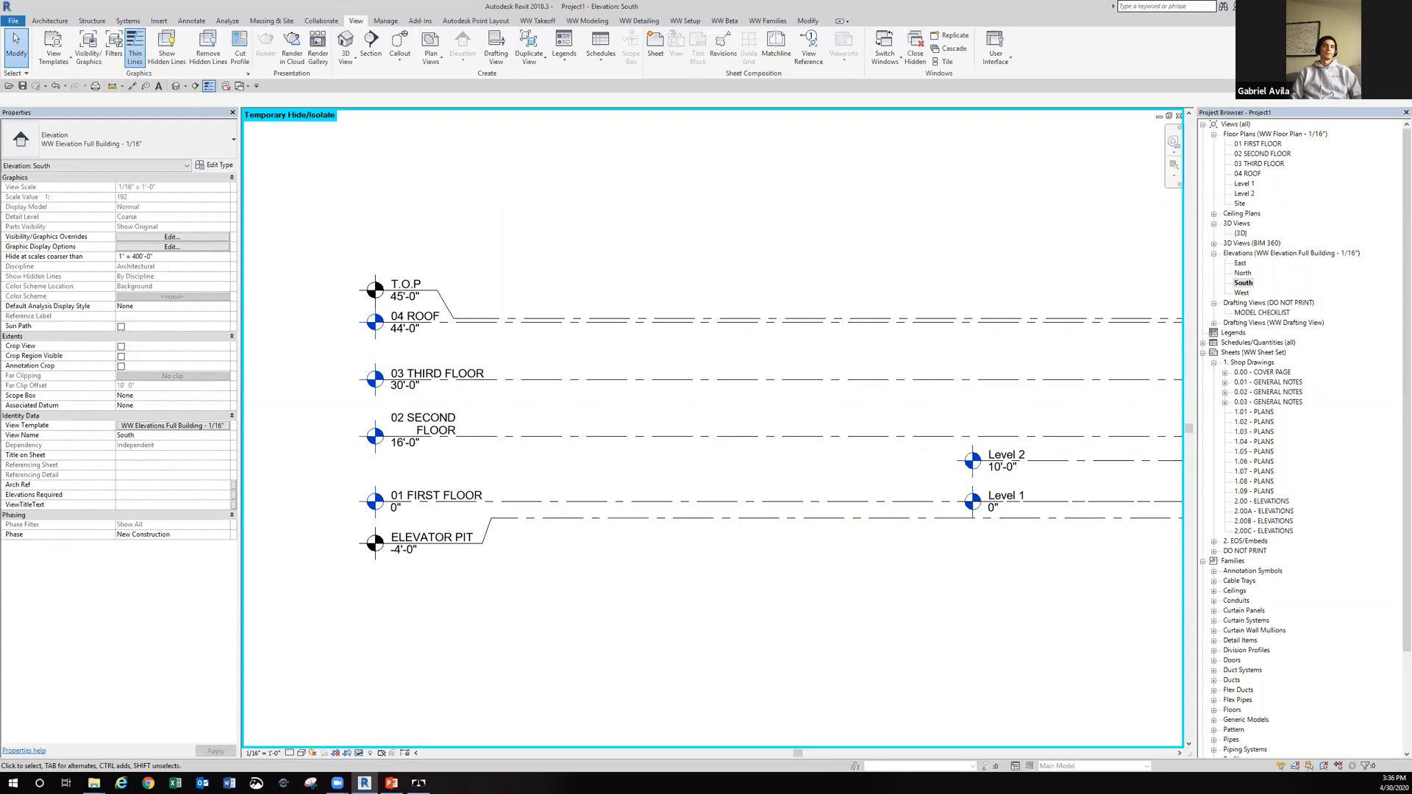
Switch to the PowerPoint presentation and advance to the Delete Existing Levels slide.
key(alt+Tab)
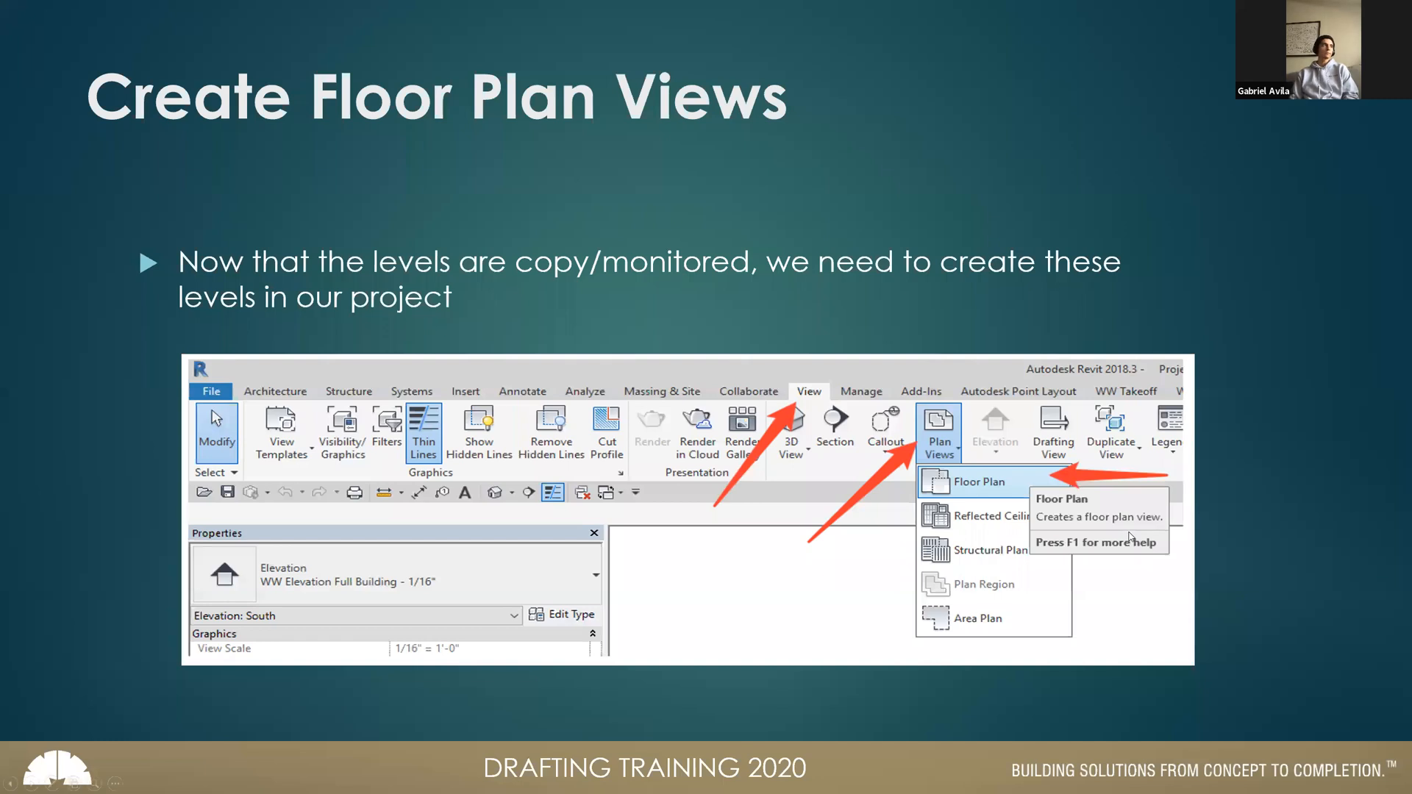
click(1136, 528)
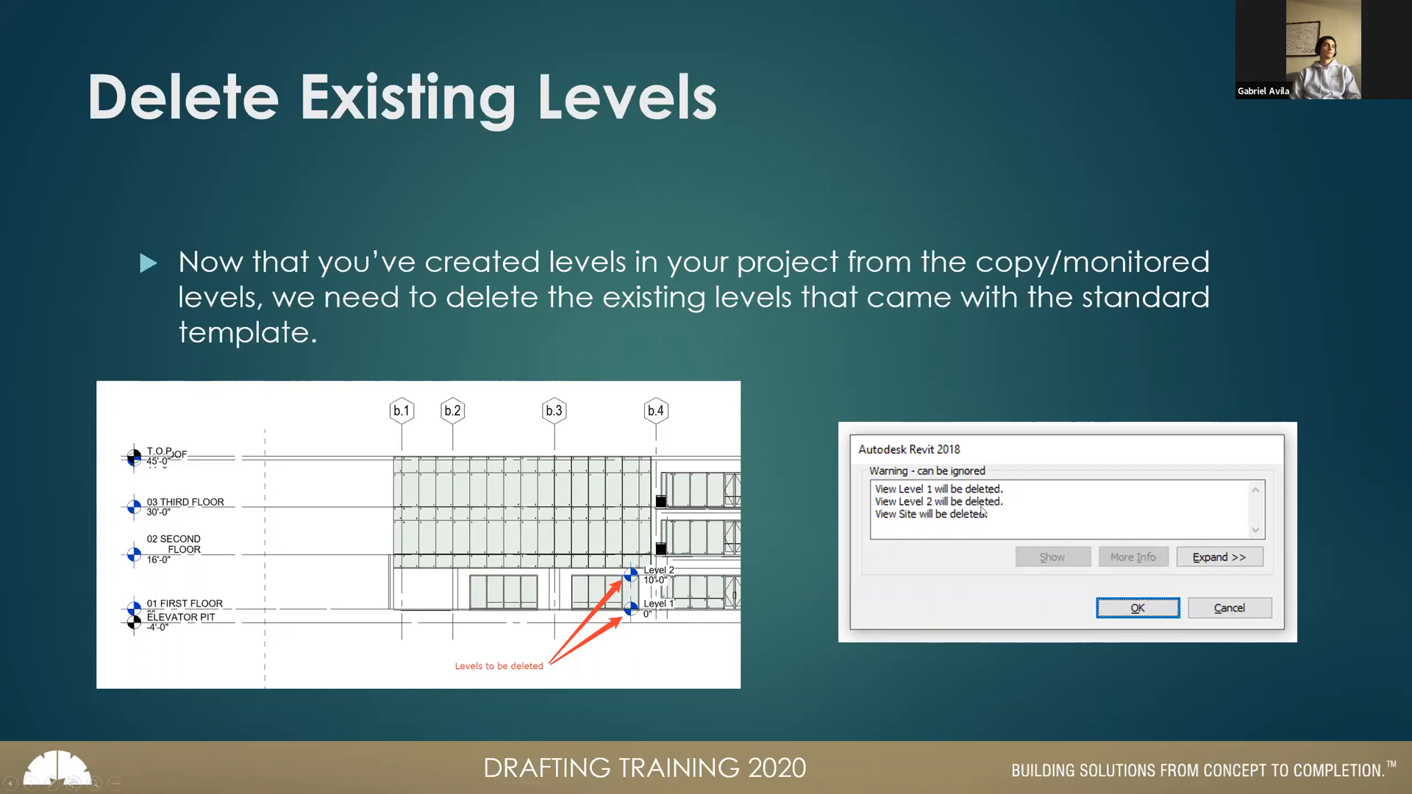
Switch back to Revit at the template levels Level 1 and Level 2 in the South elevation.
key(alt+Tab)
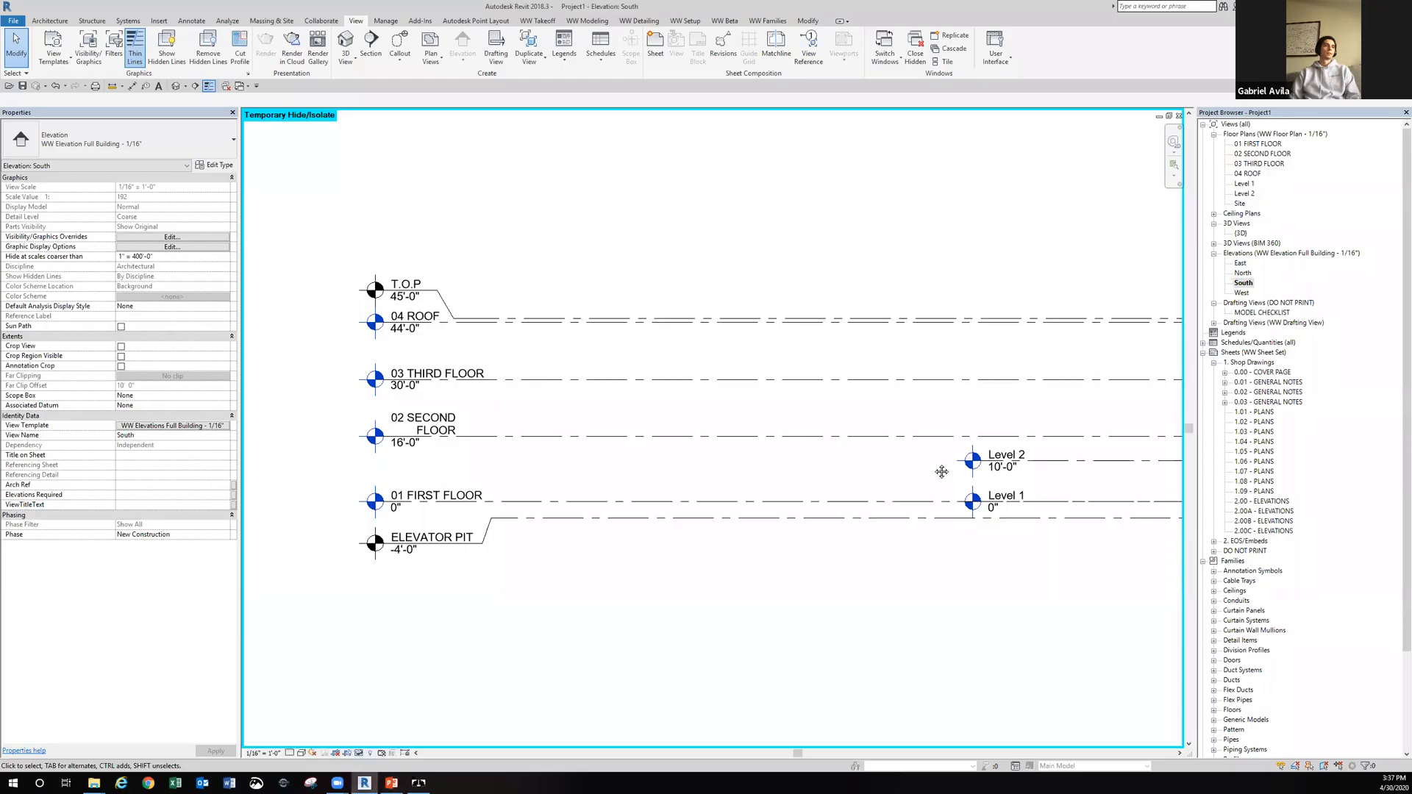
middle_drag(942, 471, 736, 460)
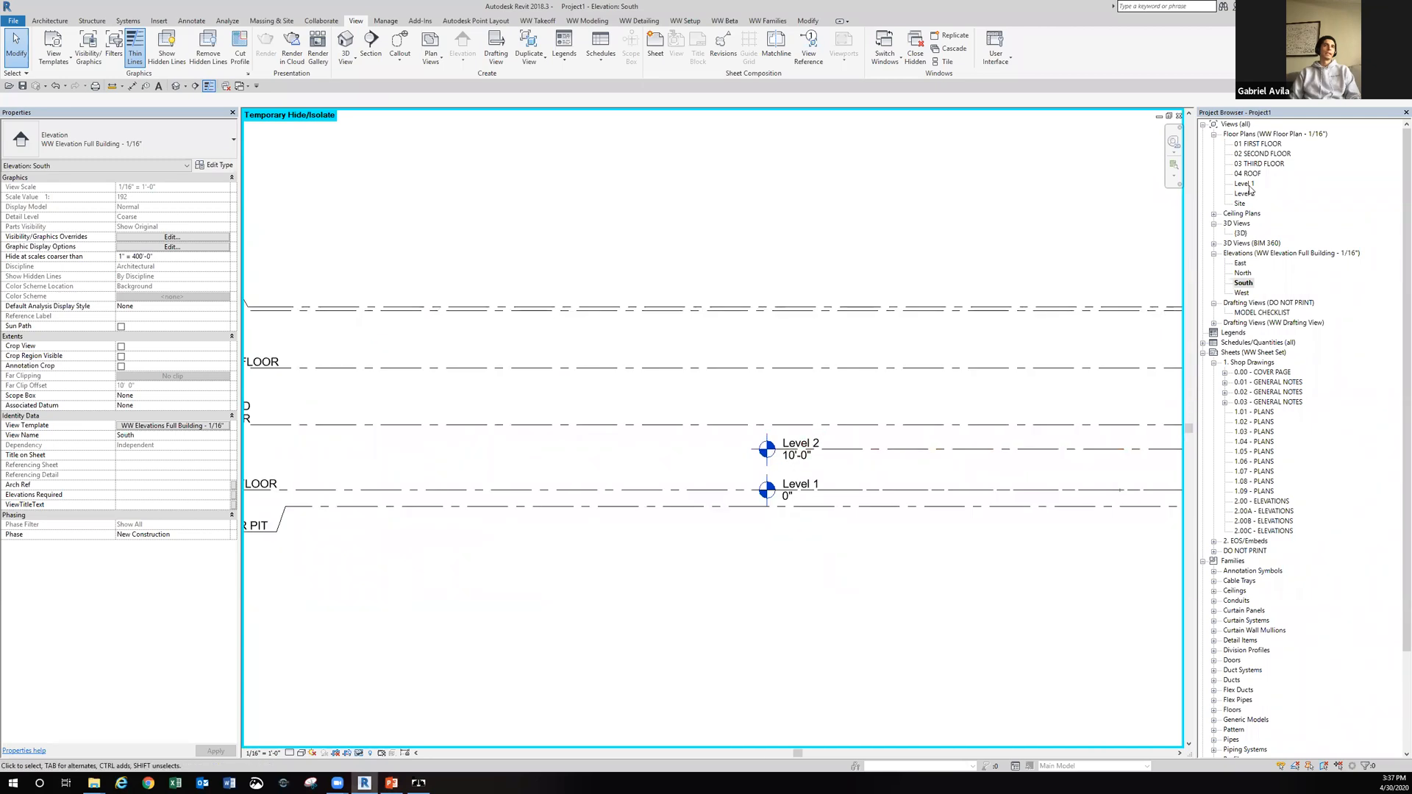
Delete only the Level 1 floor plan view from the project and undo that deletion.
click(1245, 184)
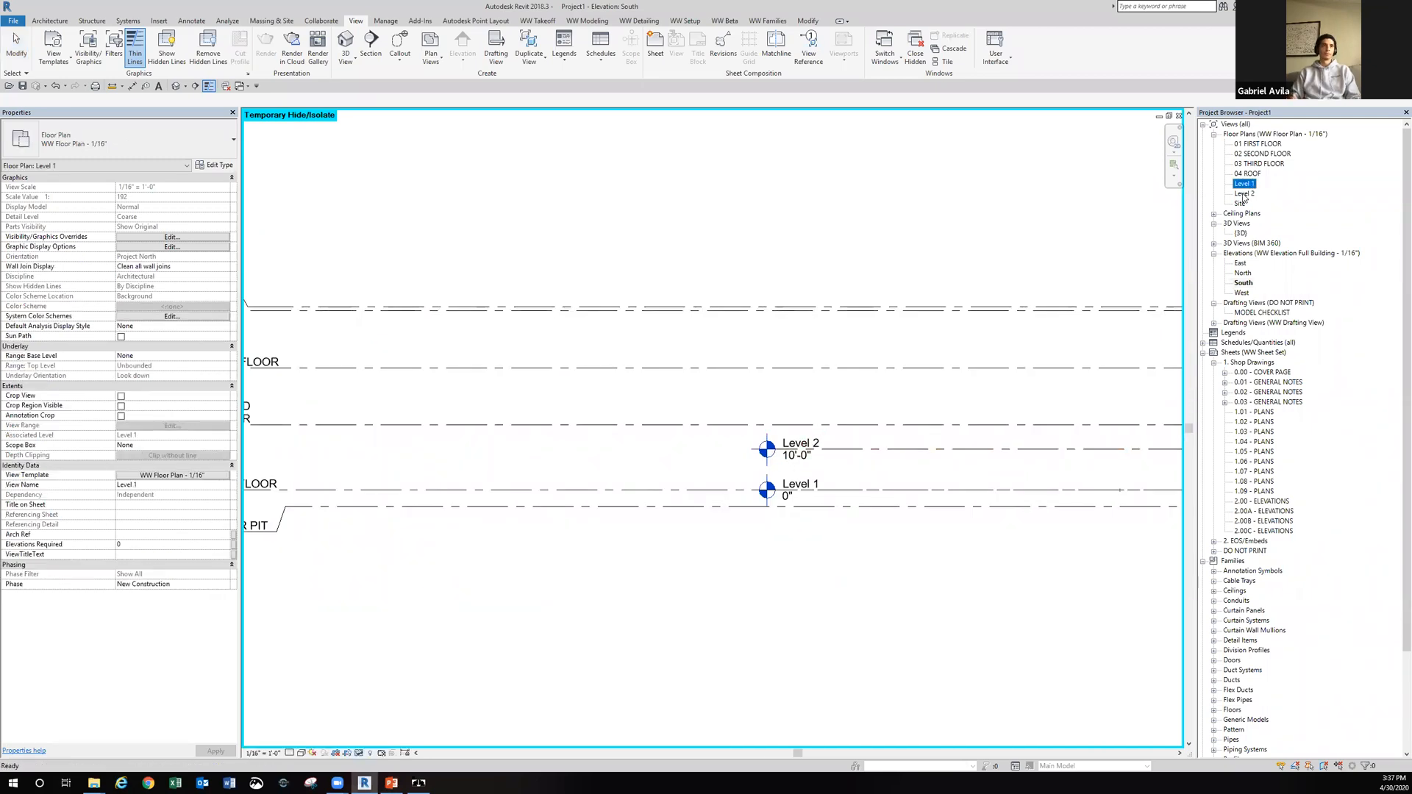
key(Delete)
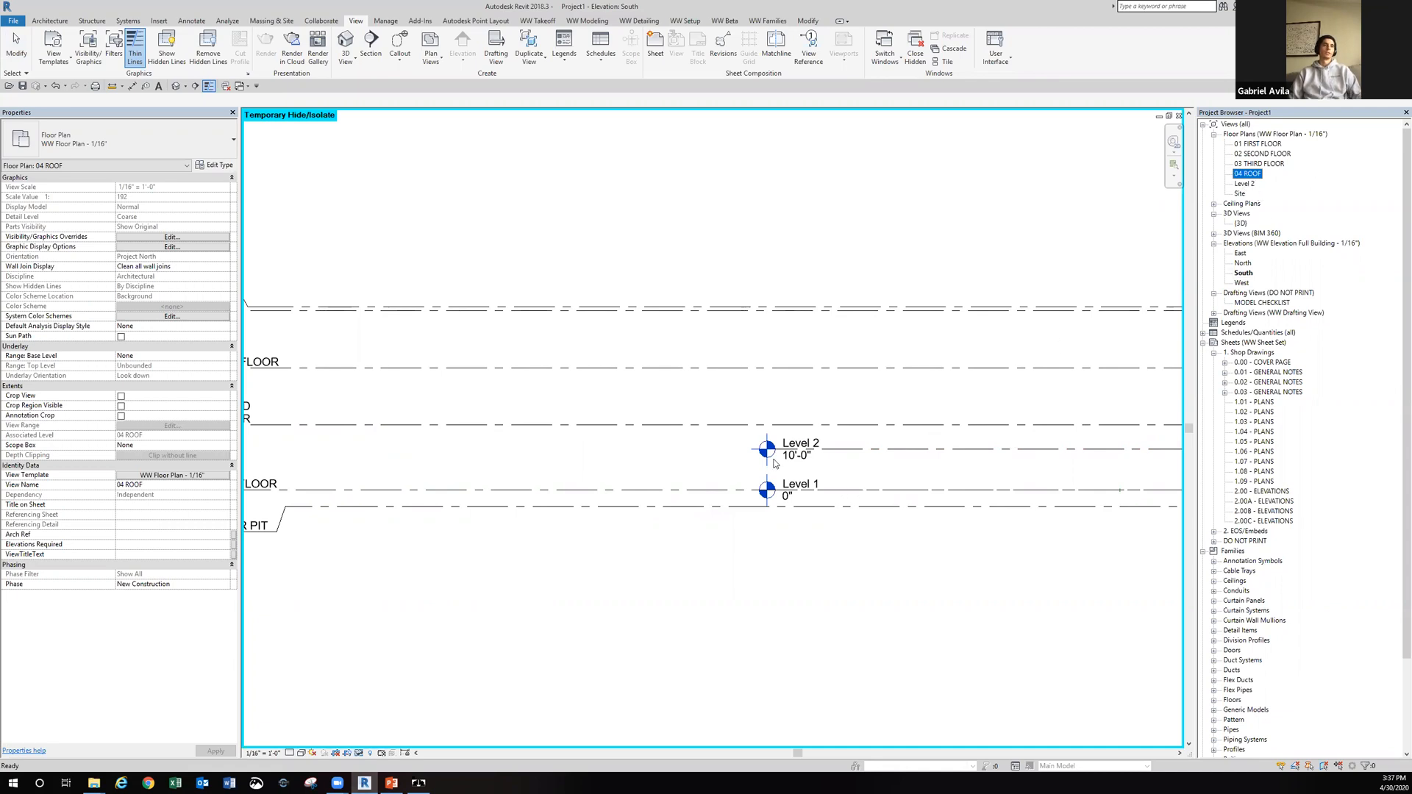
key(ctrl+z)
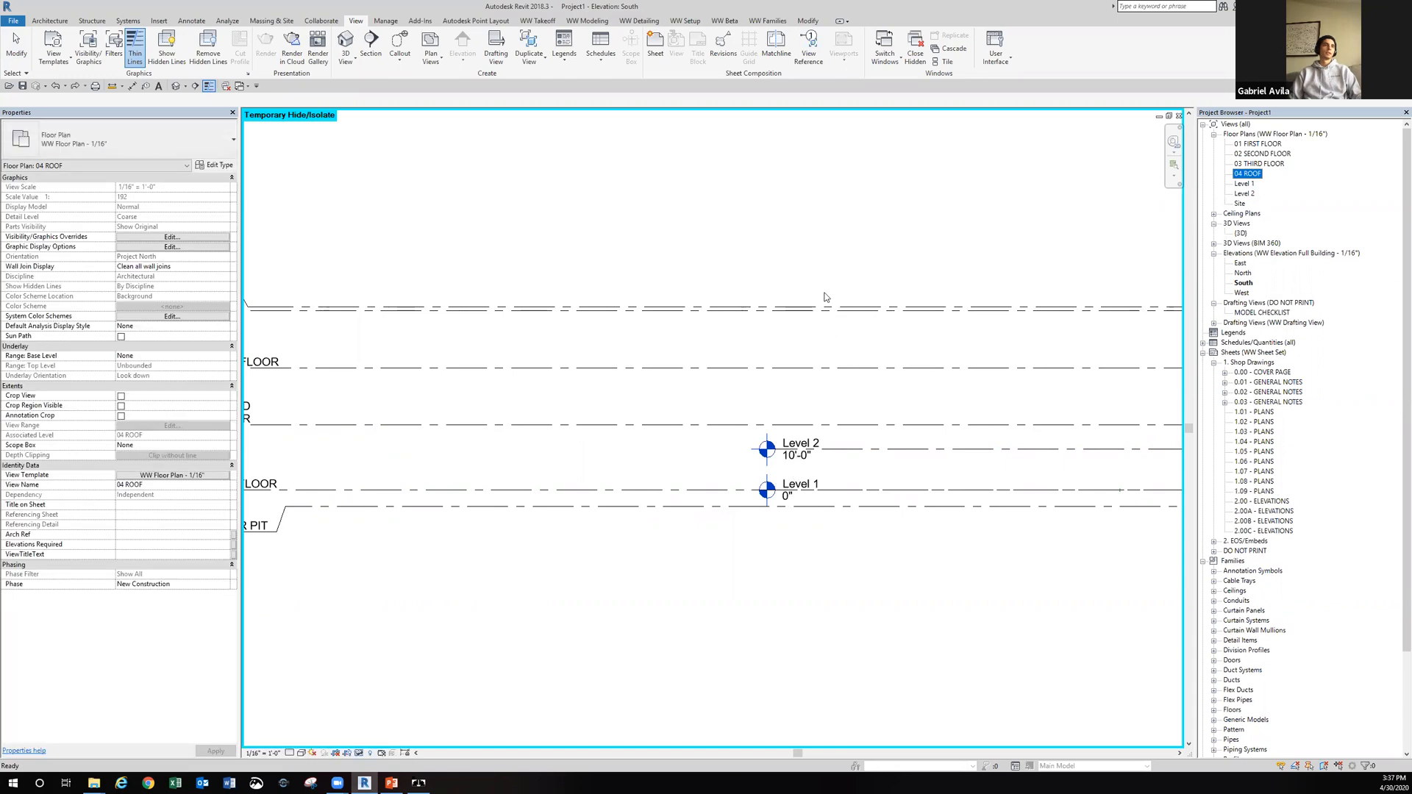
Delete the template levels Level 1 and Level 2 in the South elevation, accepting the removal of their associated views.
click(838, 450)
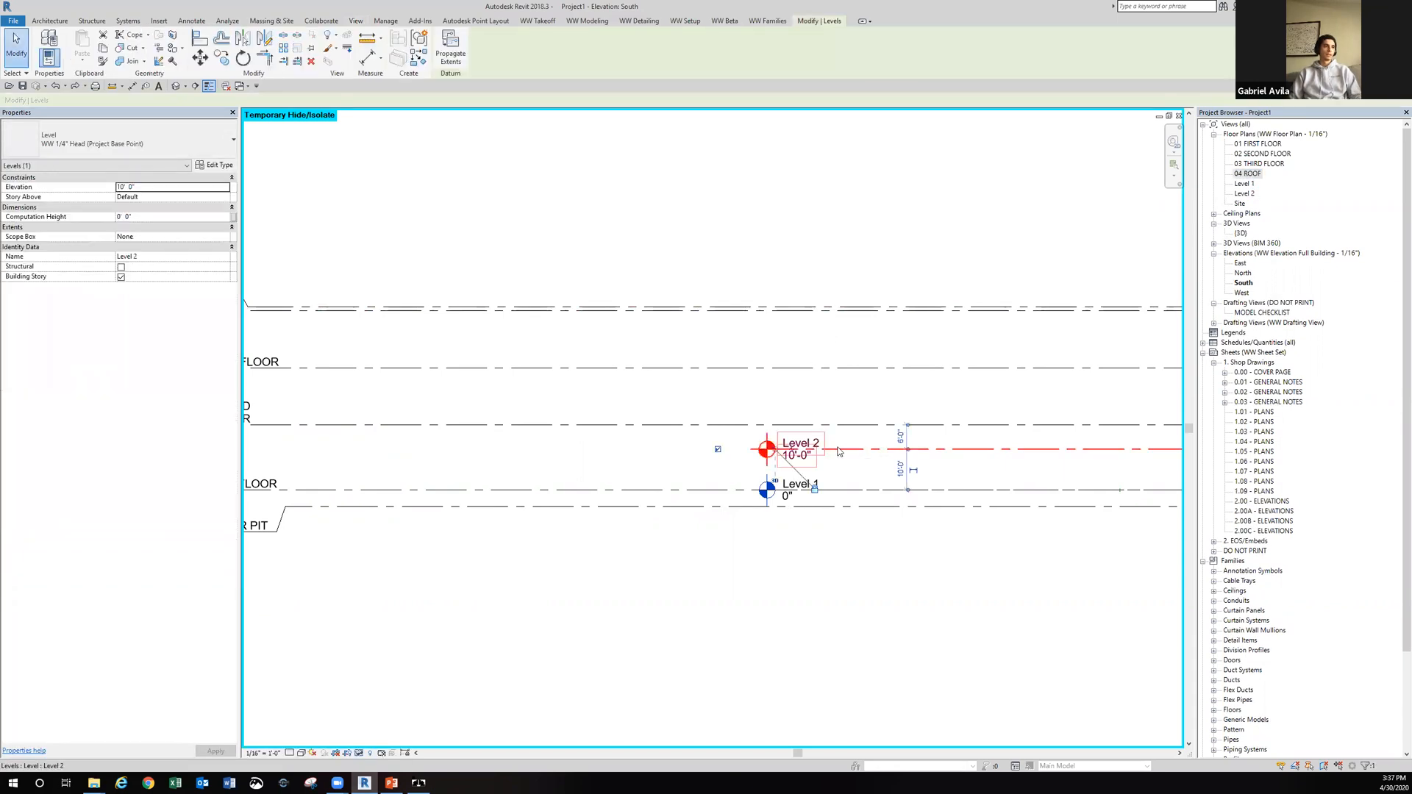
ctrl+click(850, 491)
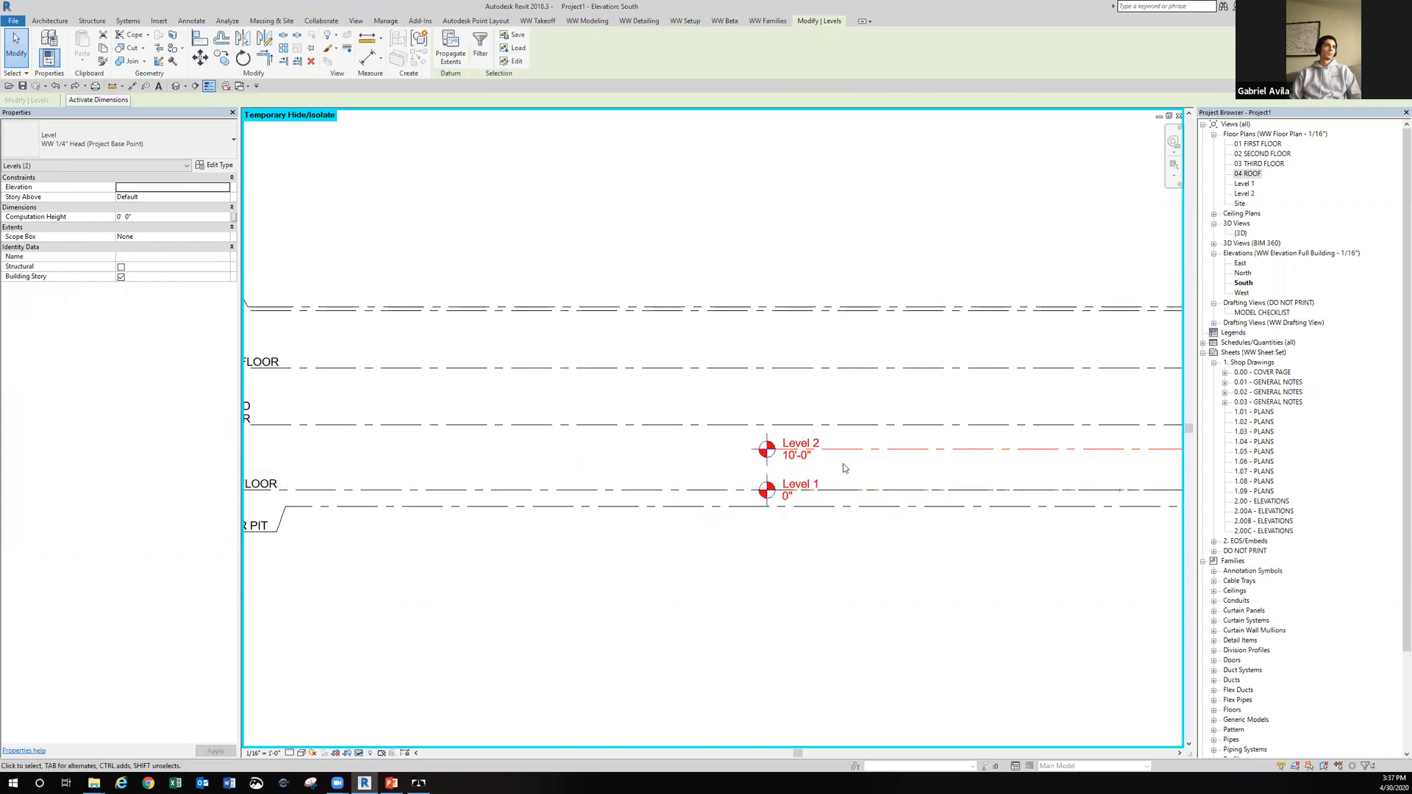
key(Delete)
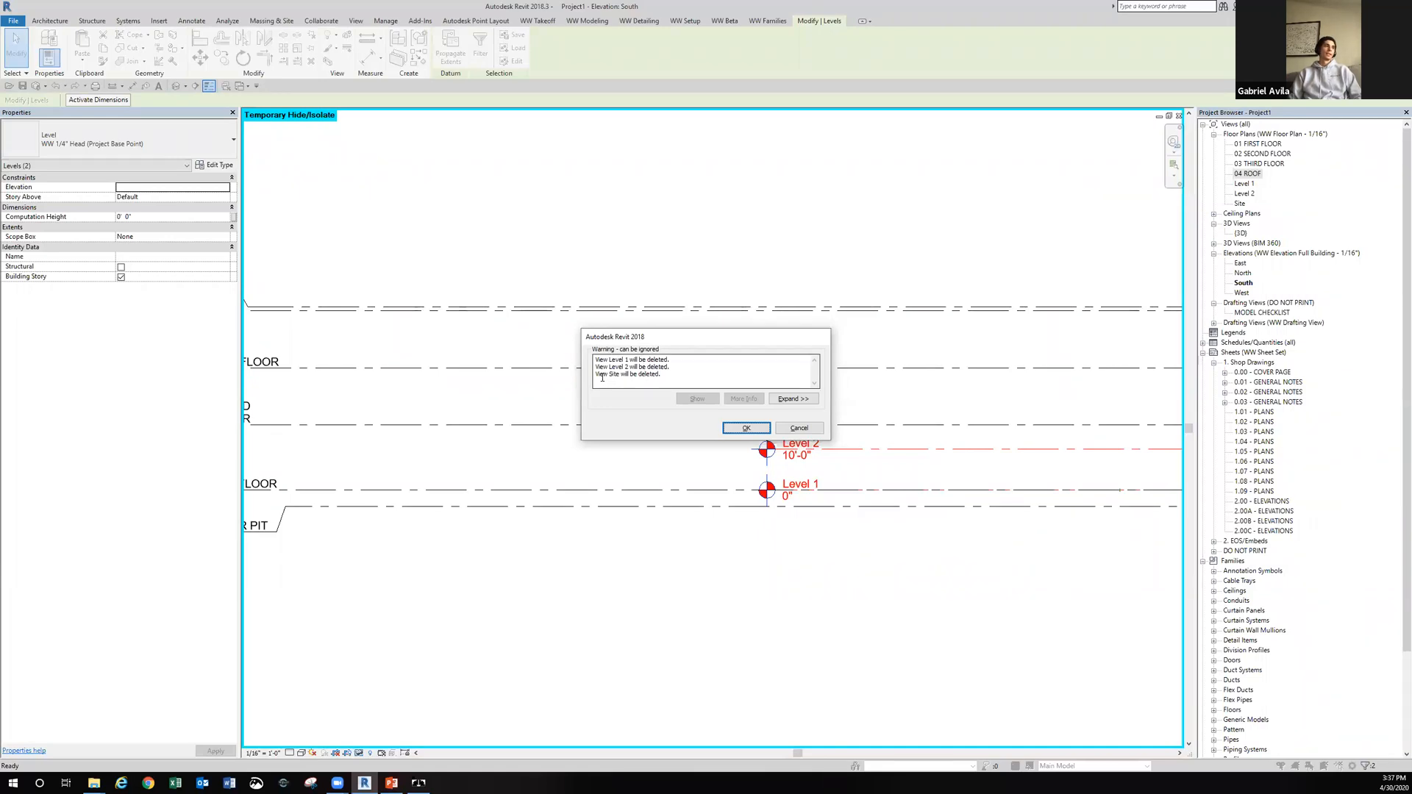
drag(608, 375, 613, 375)
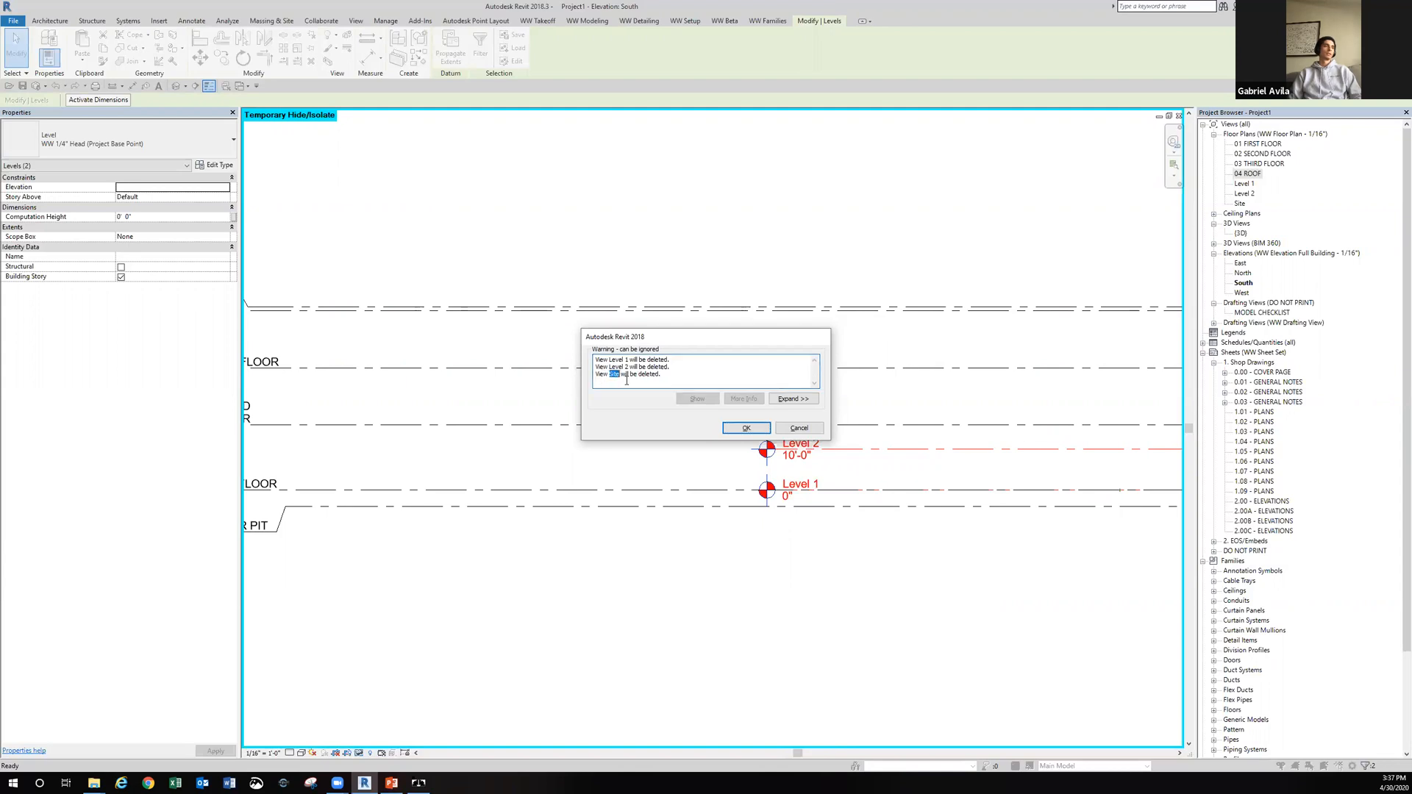
drag(629, 360, 609, 360)
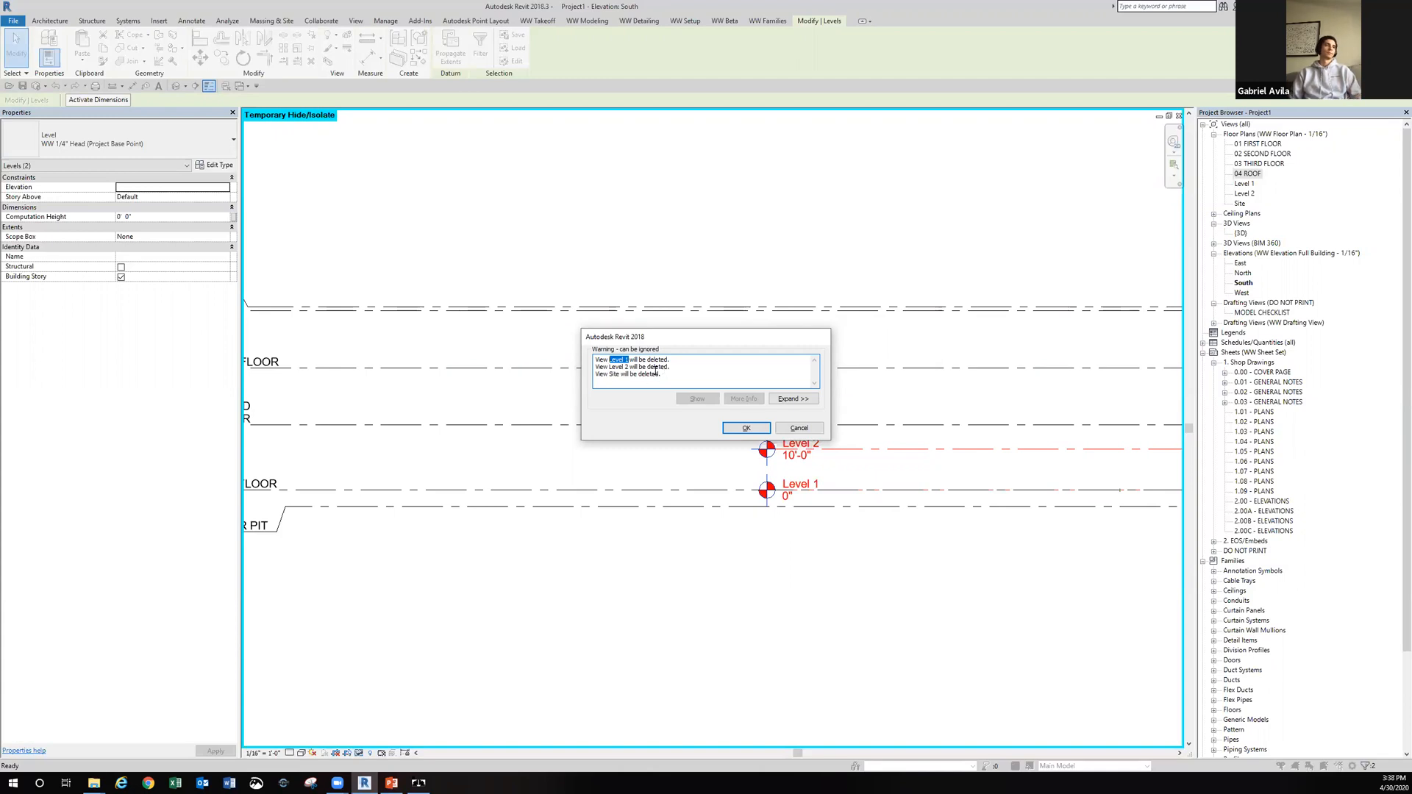
click(748, 428)
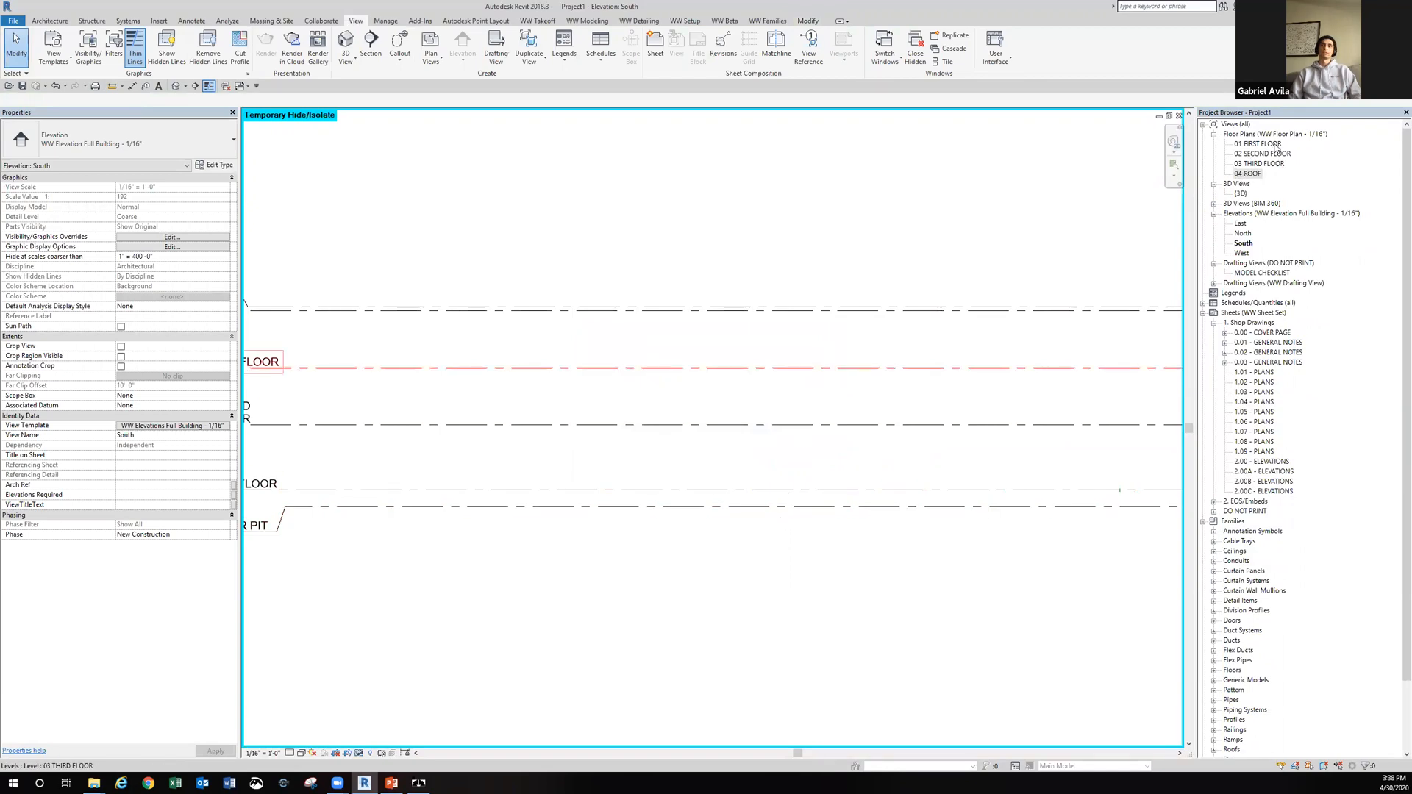
Review the remaining levels in the South elevation and switch to the PowerPoint presentation's Copy/Monitor & Pin Grids slide.
middle_drag(790, 253, 867, 272)
scroll(848, 270, down, 1)
middle_drag(777, 244, 677, 312)
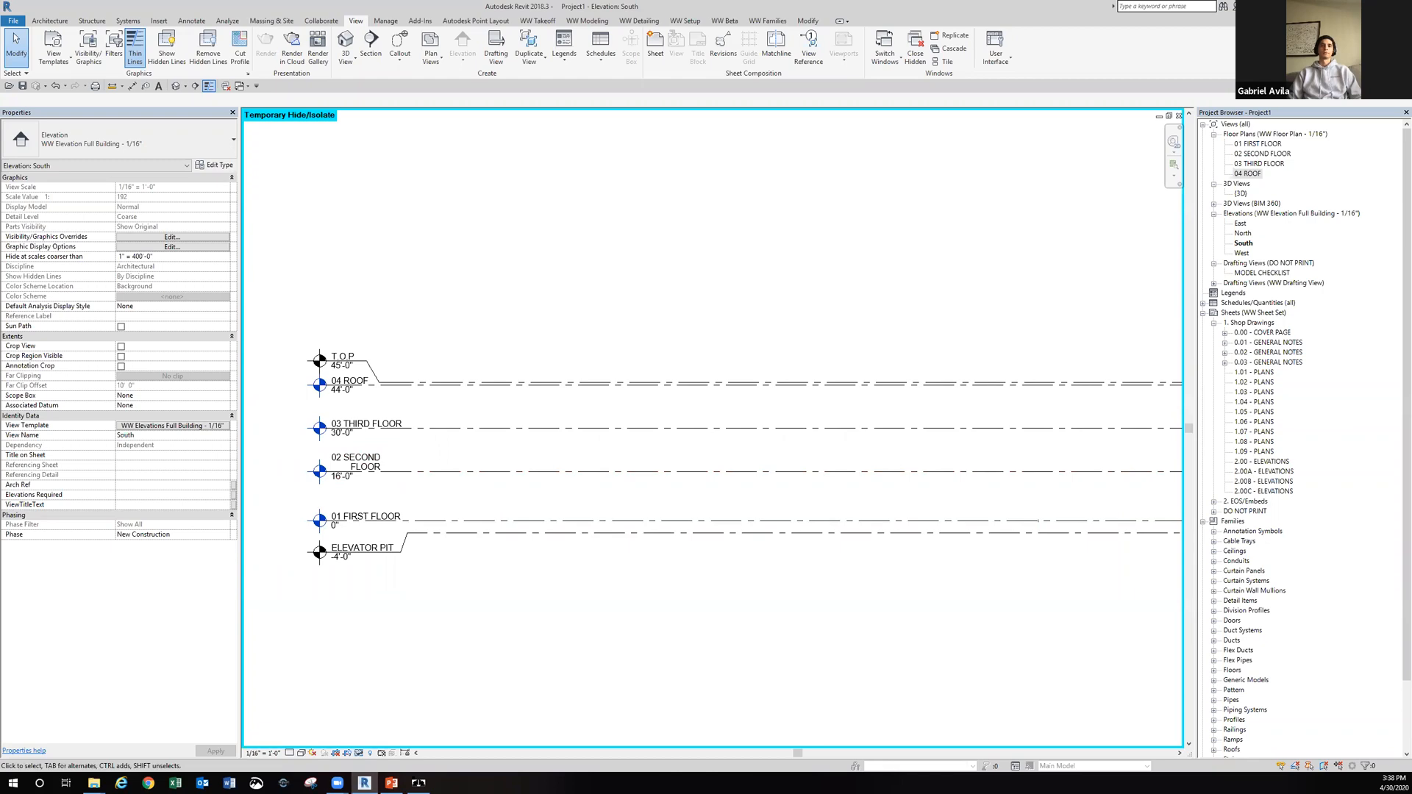
key(alt+Tab)
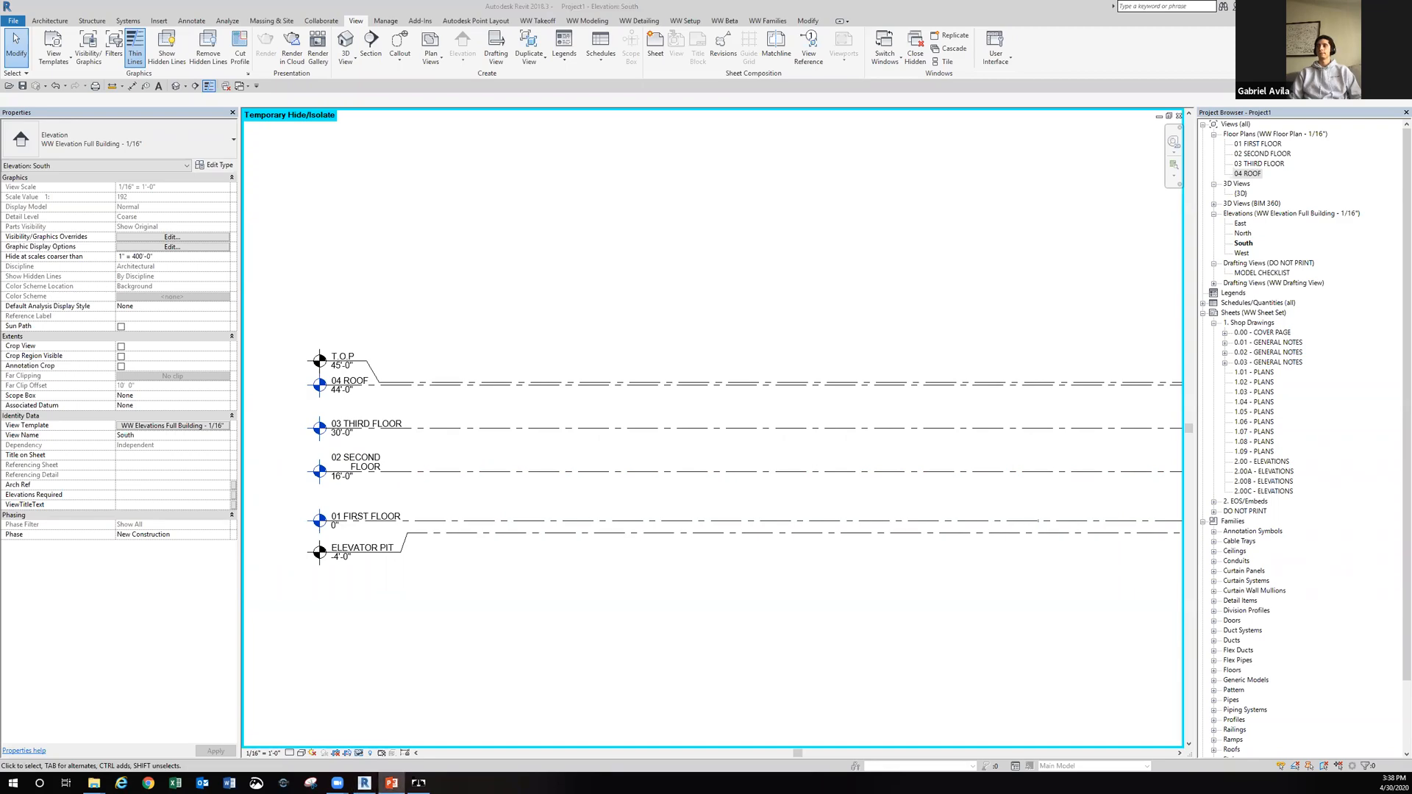
click(958, 418)
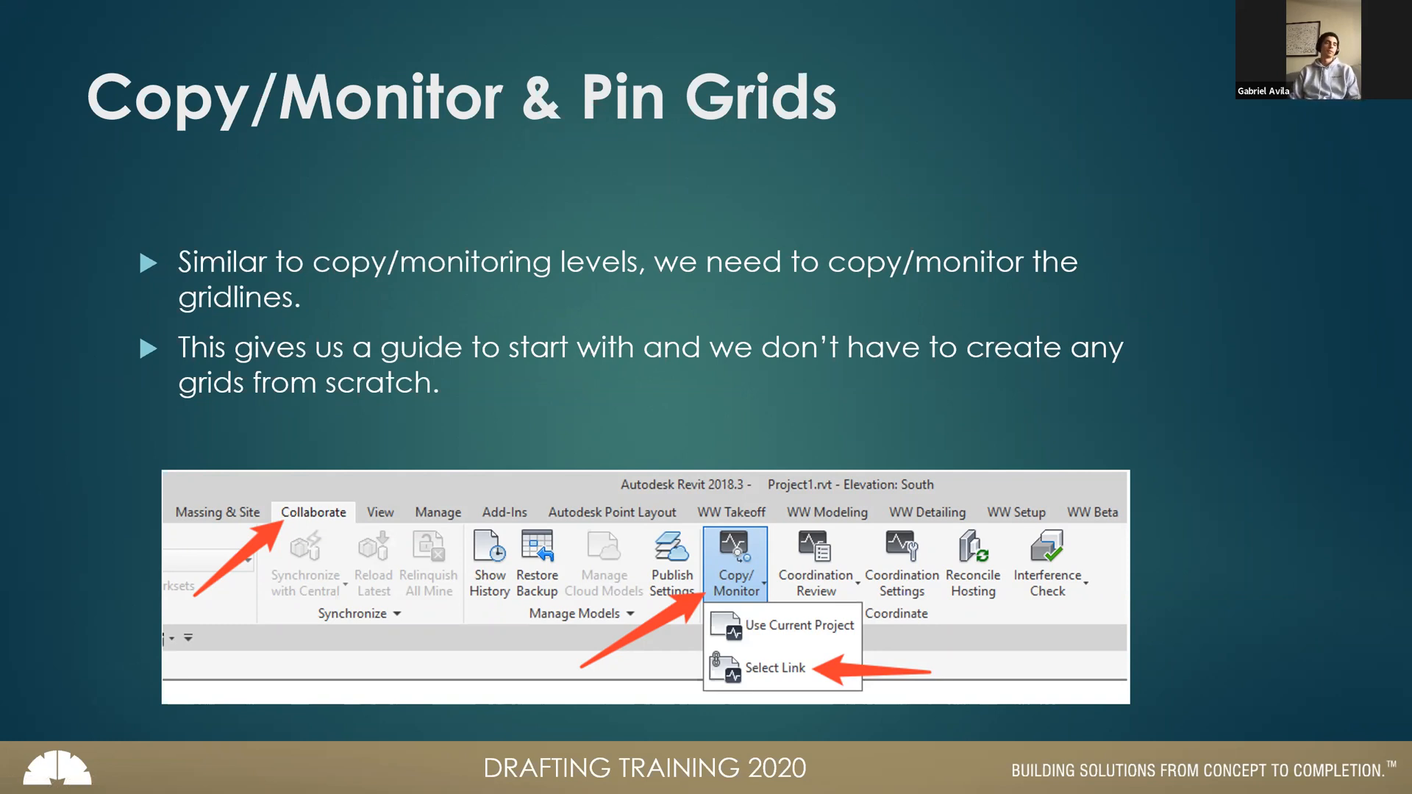
Switch back to Revit and reset the temporary hide/isolate in the South elevation to restore the linked building.
key(alt+Tab)
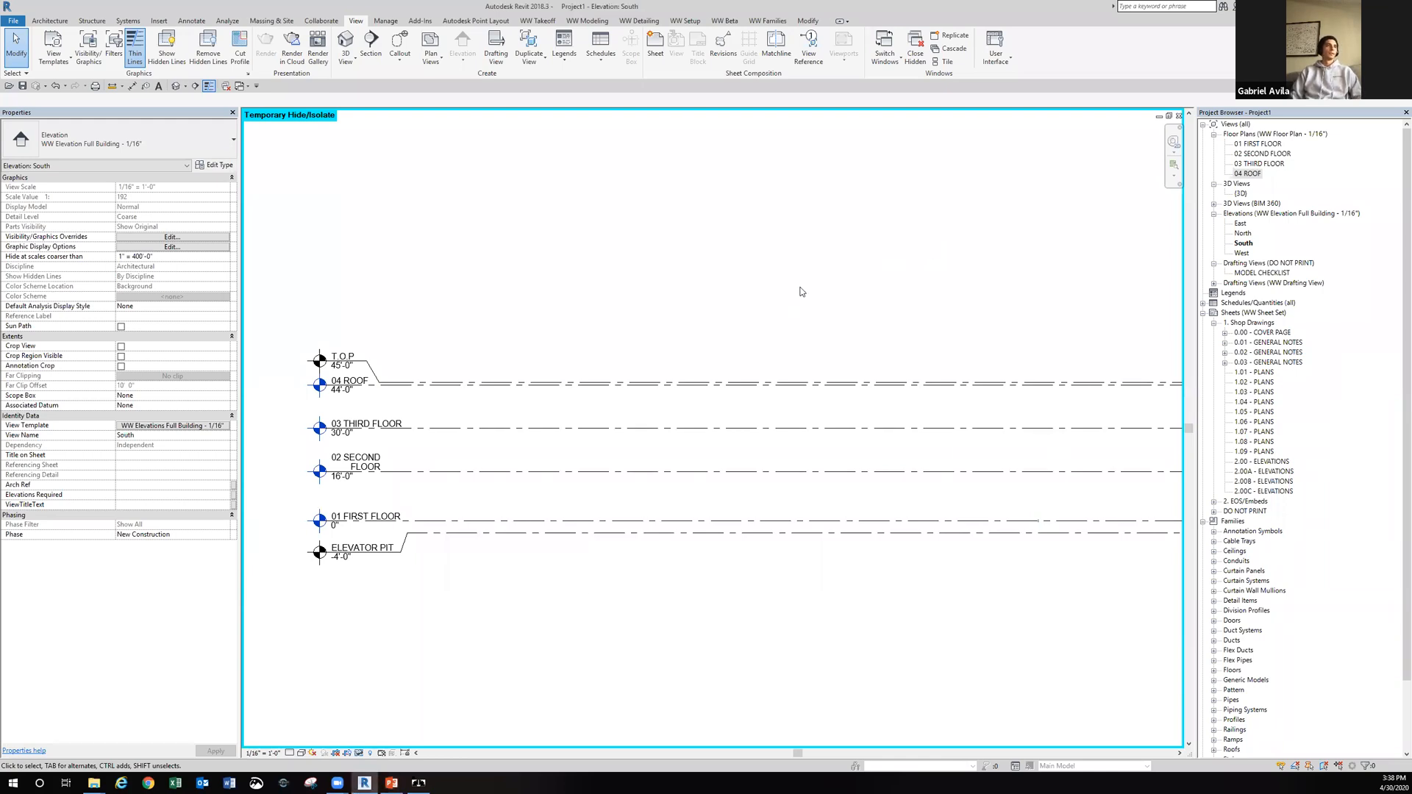
key(h)
key(r)
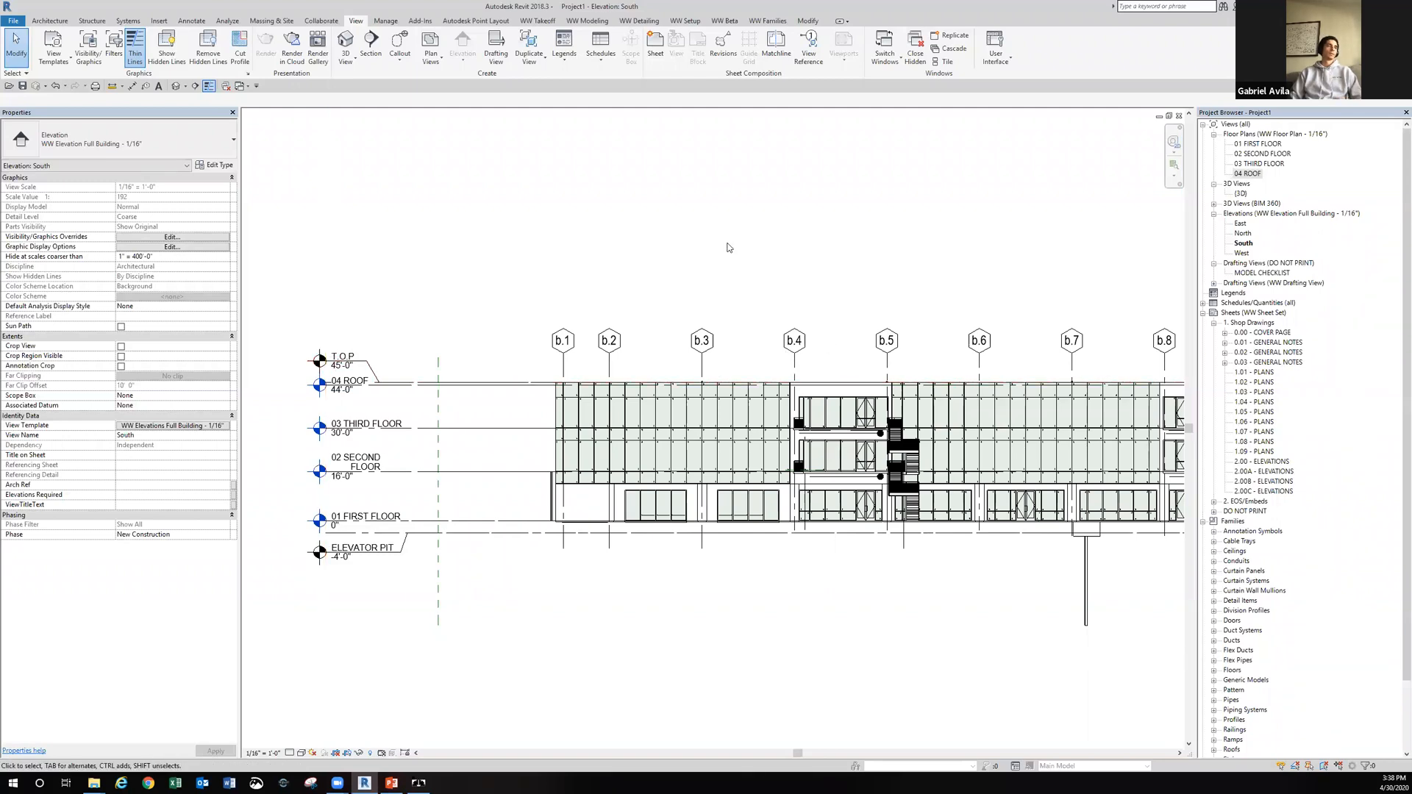
scroll(678, 254, down, 3)
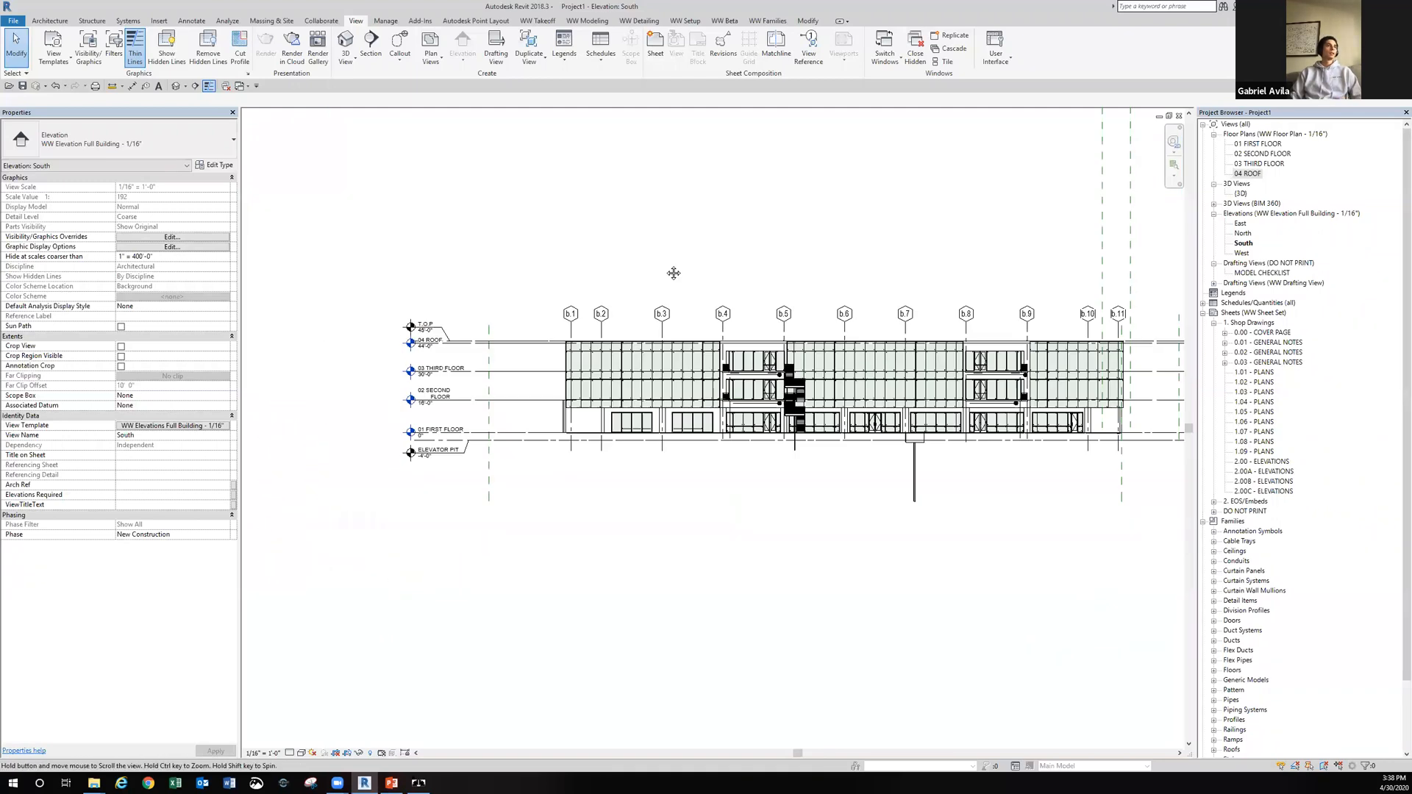
middle_drag(674, 273, 663, 290)
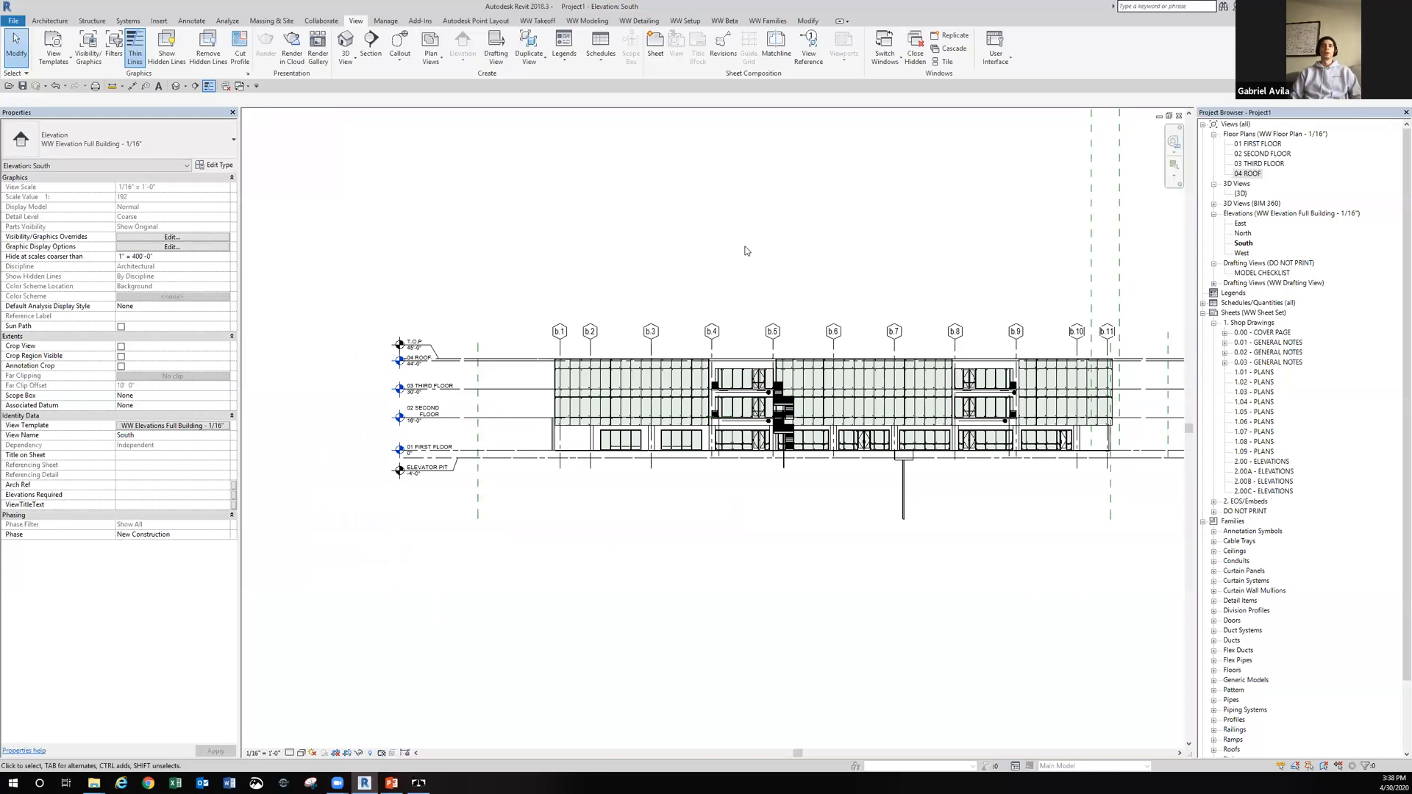
Open the 01 FIRST FLOOR plan and start Copy/Monitor on the linked architectural model.
double_click(1256, 145)
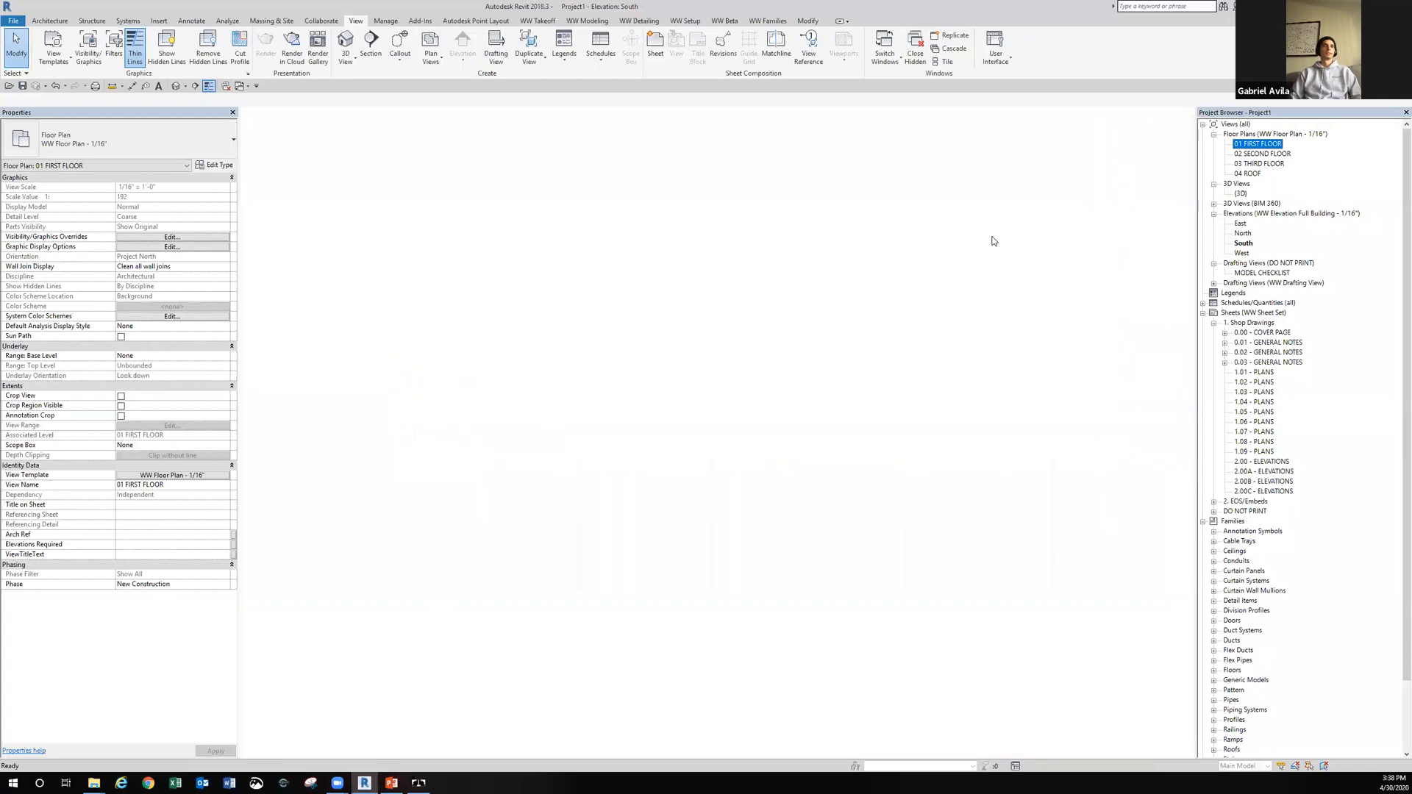
scroll(946, 256, up, 3)
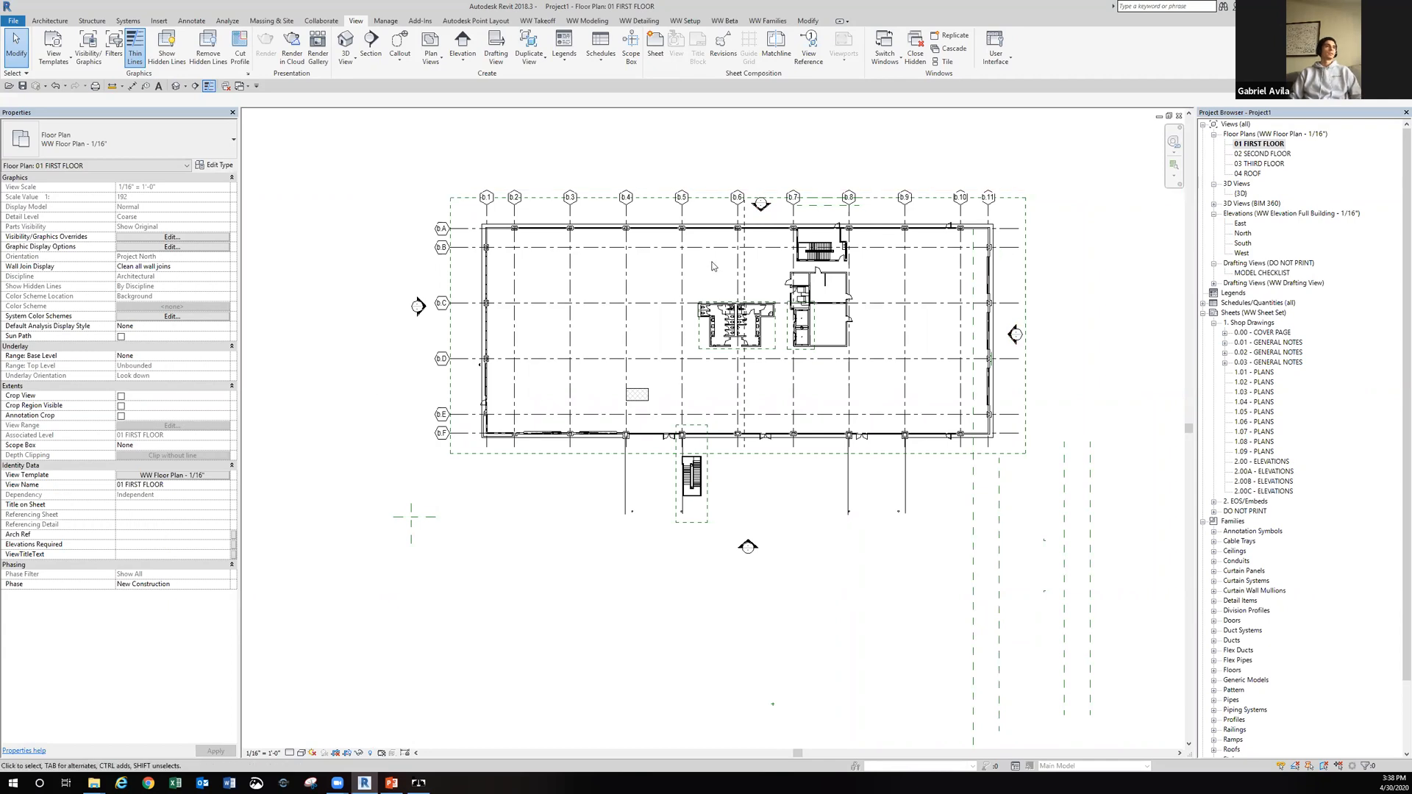
click(320, 22)
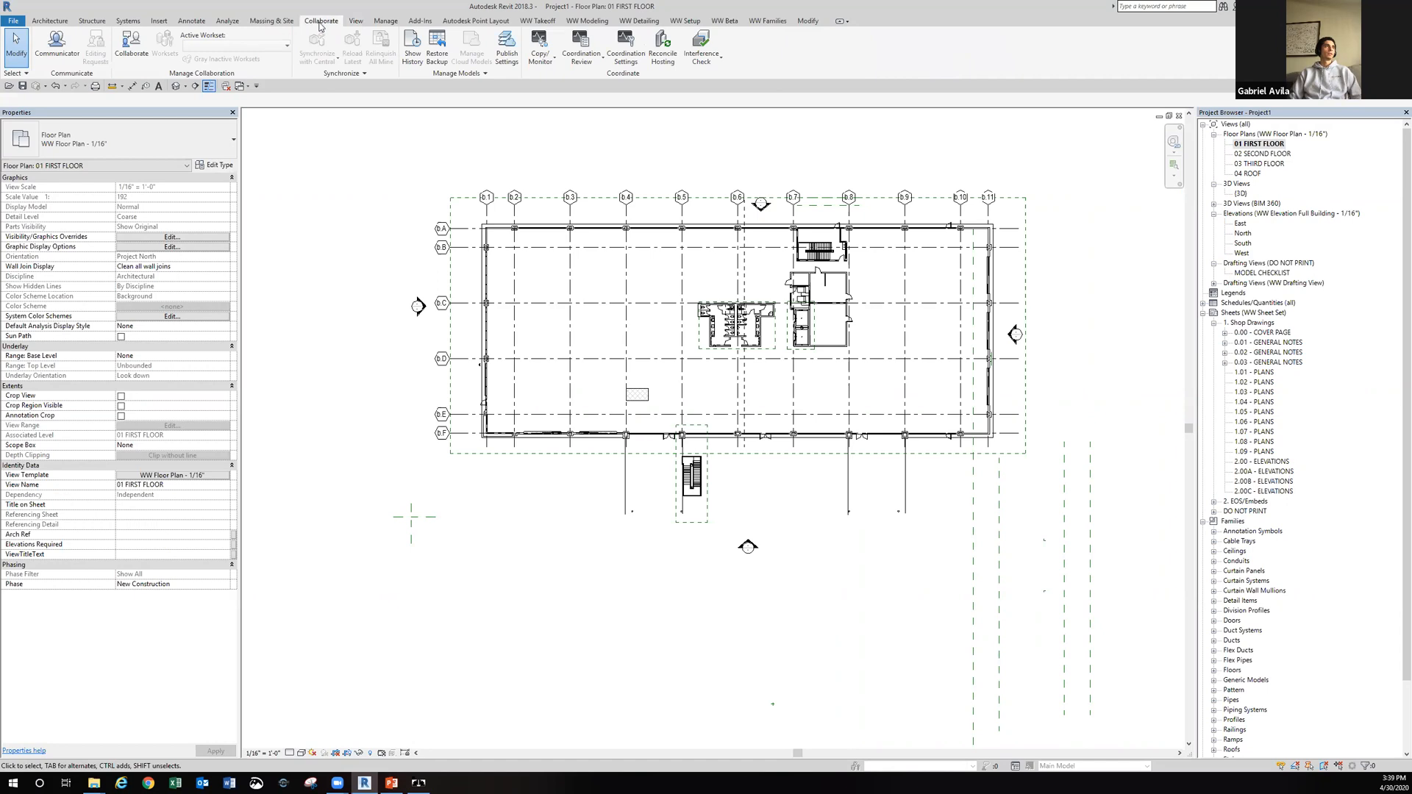
click(543, 57)
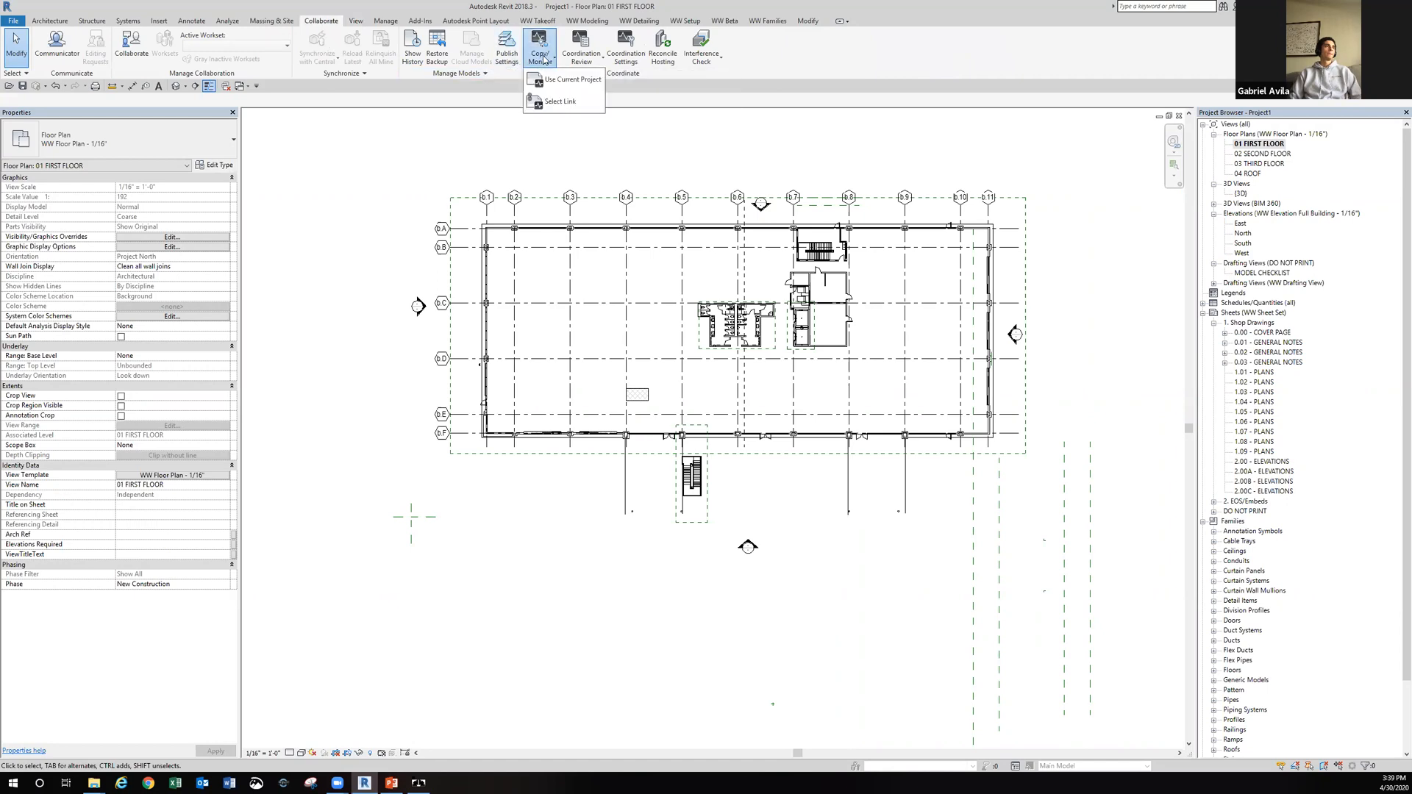
click(561, 102)
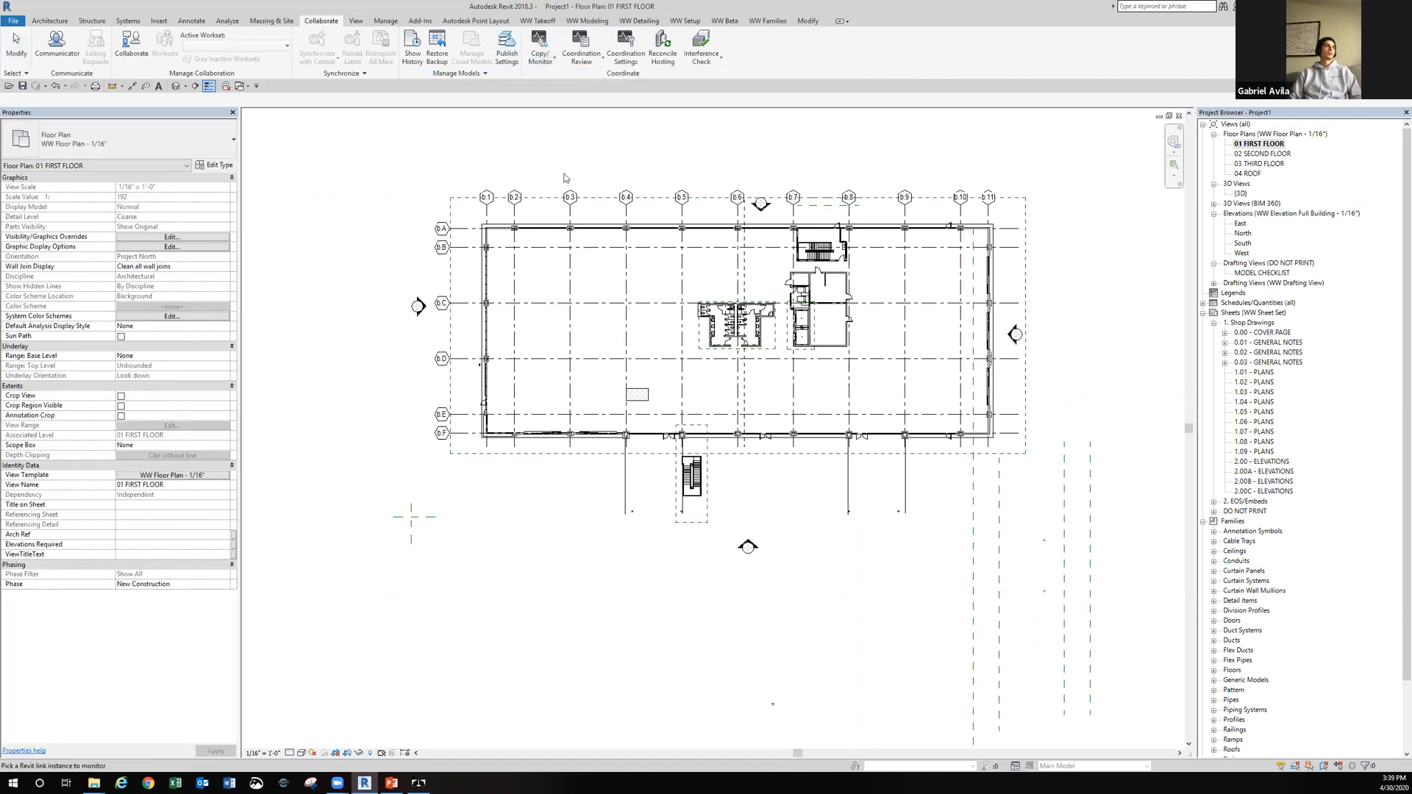
click(571, 213)
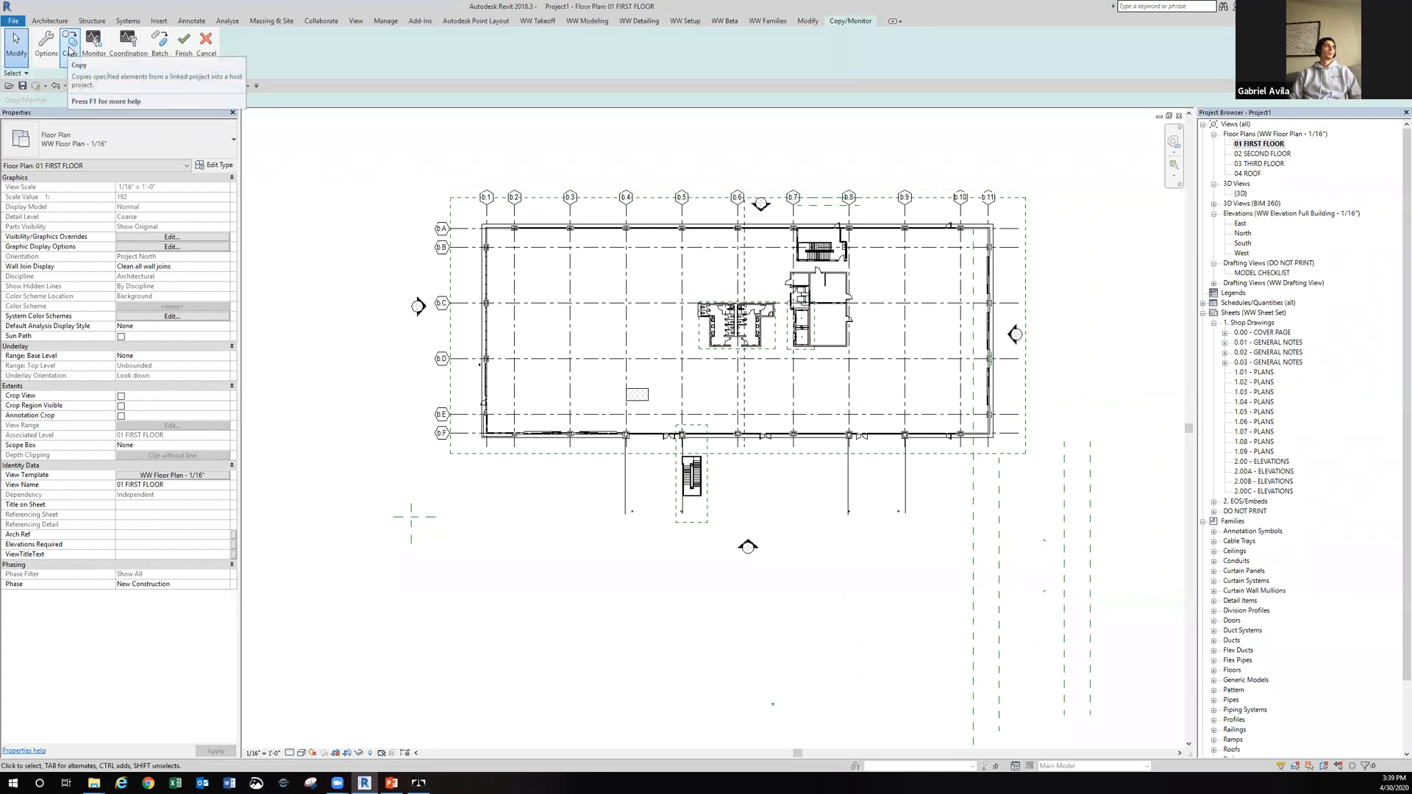
Start the Copy tool with Multiple enabled, select the whole linked building and filter the selection to Grids only.
click(70, 48)
click(67, 100)
drag(1029, 498, 461, 209)
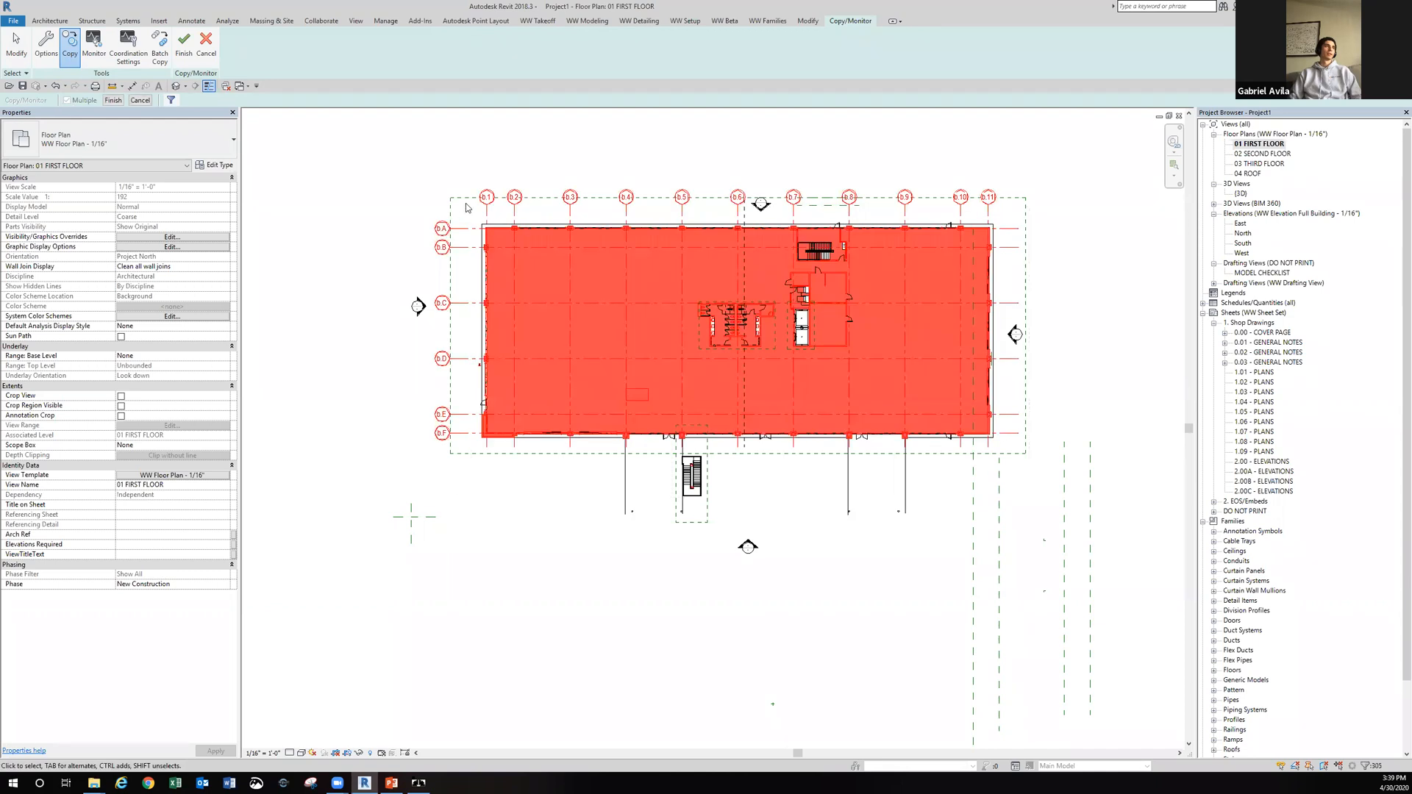
click(171, 100)
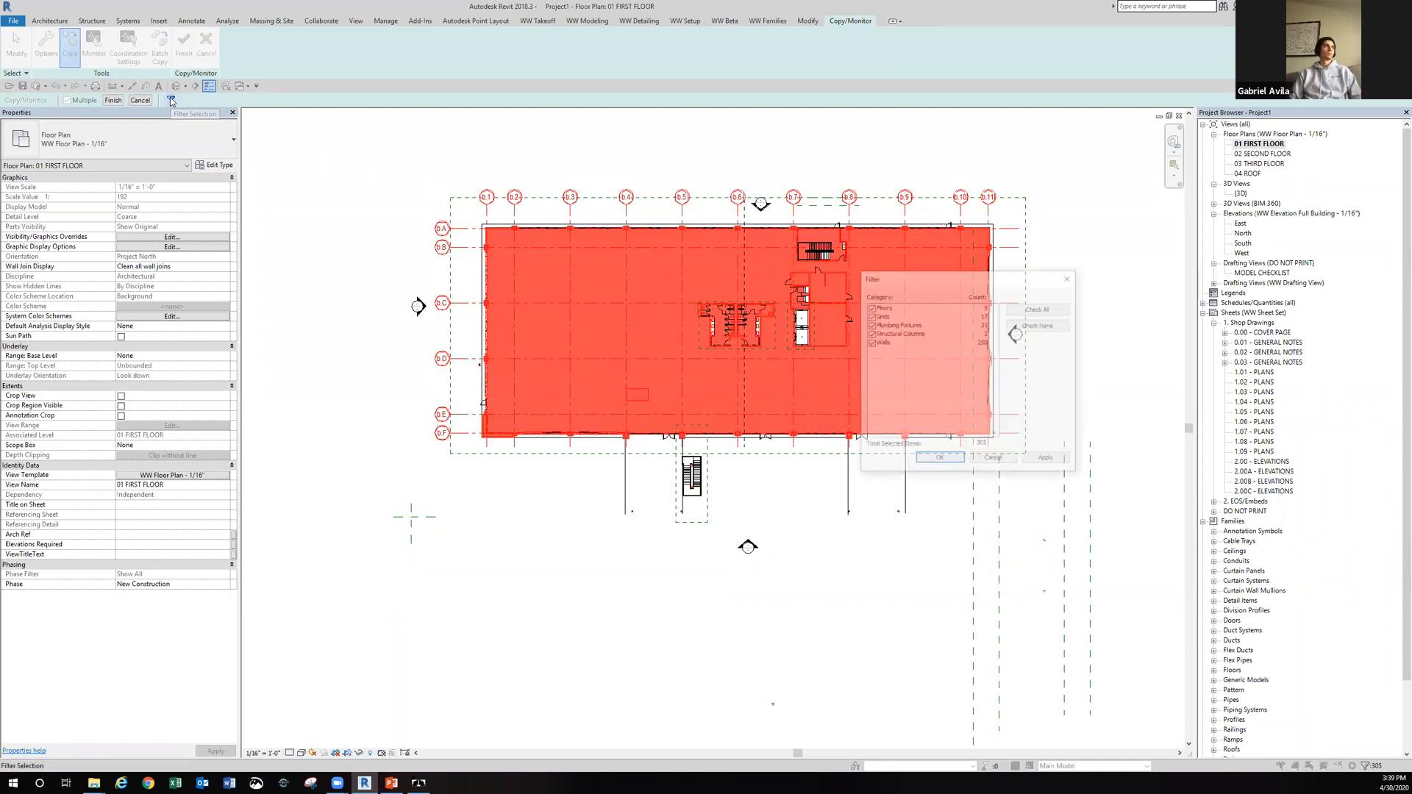
click(1030, 325)
click(871, 315)
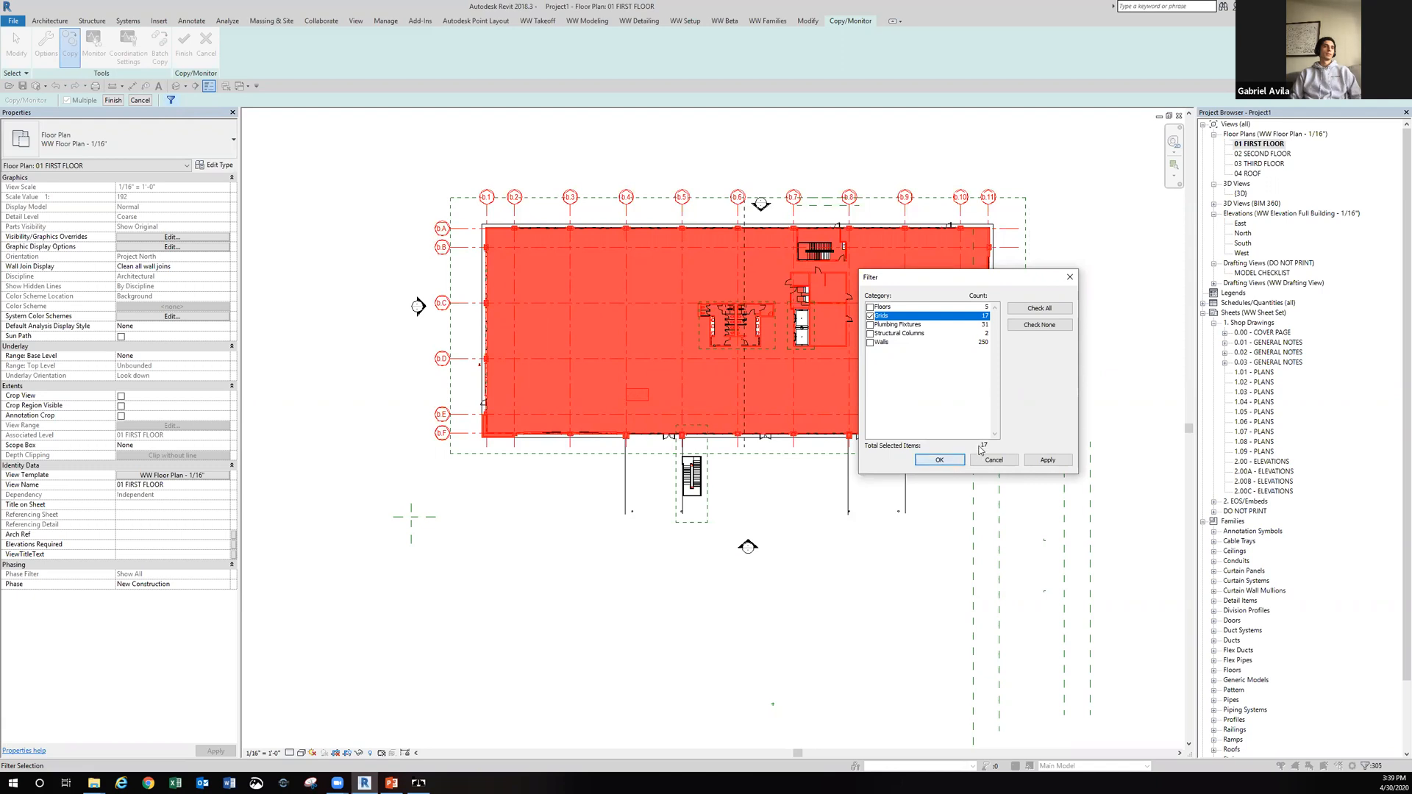
click(940, 460)
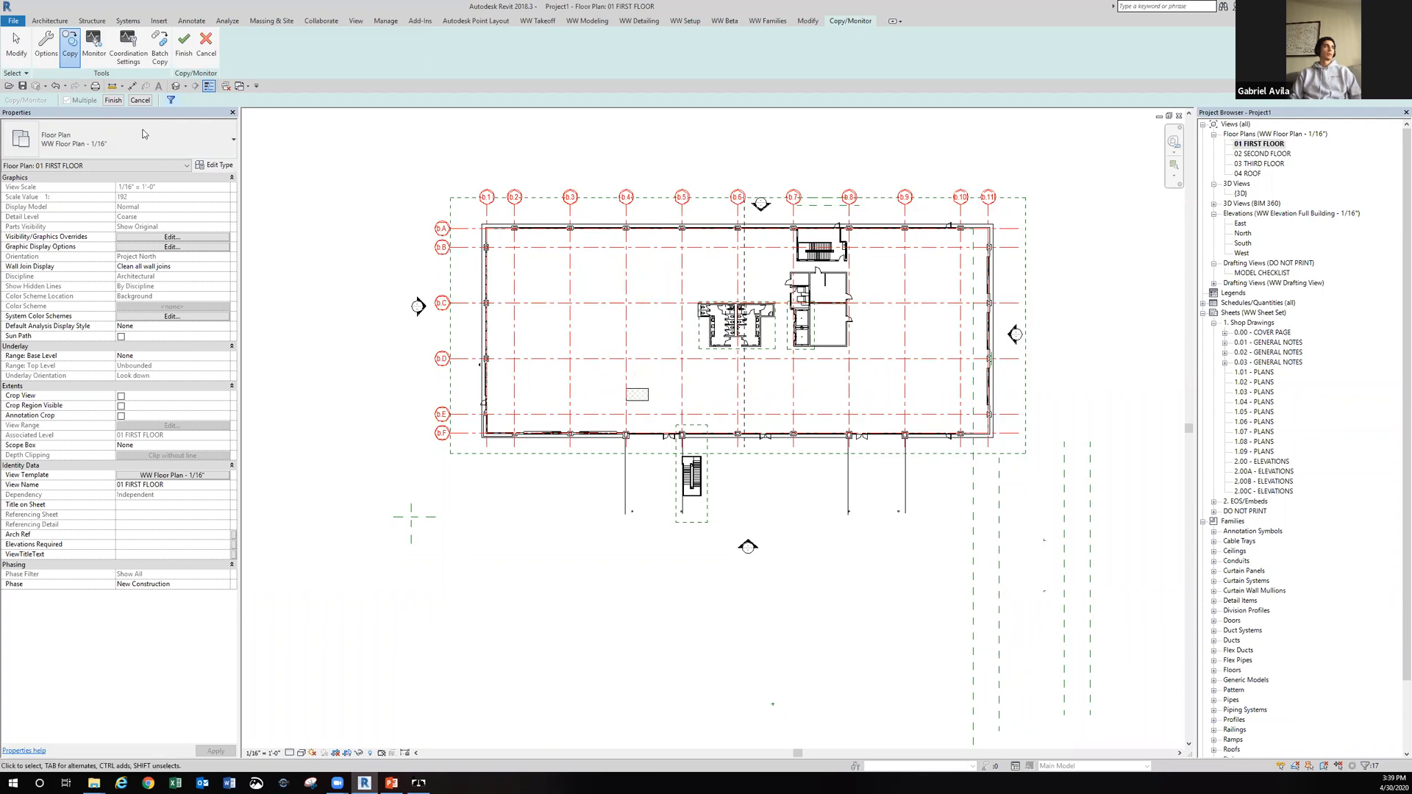
Finish copying the selected grids and complete the Copy/Monitor session.
click(112, 100)
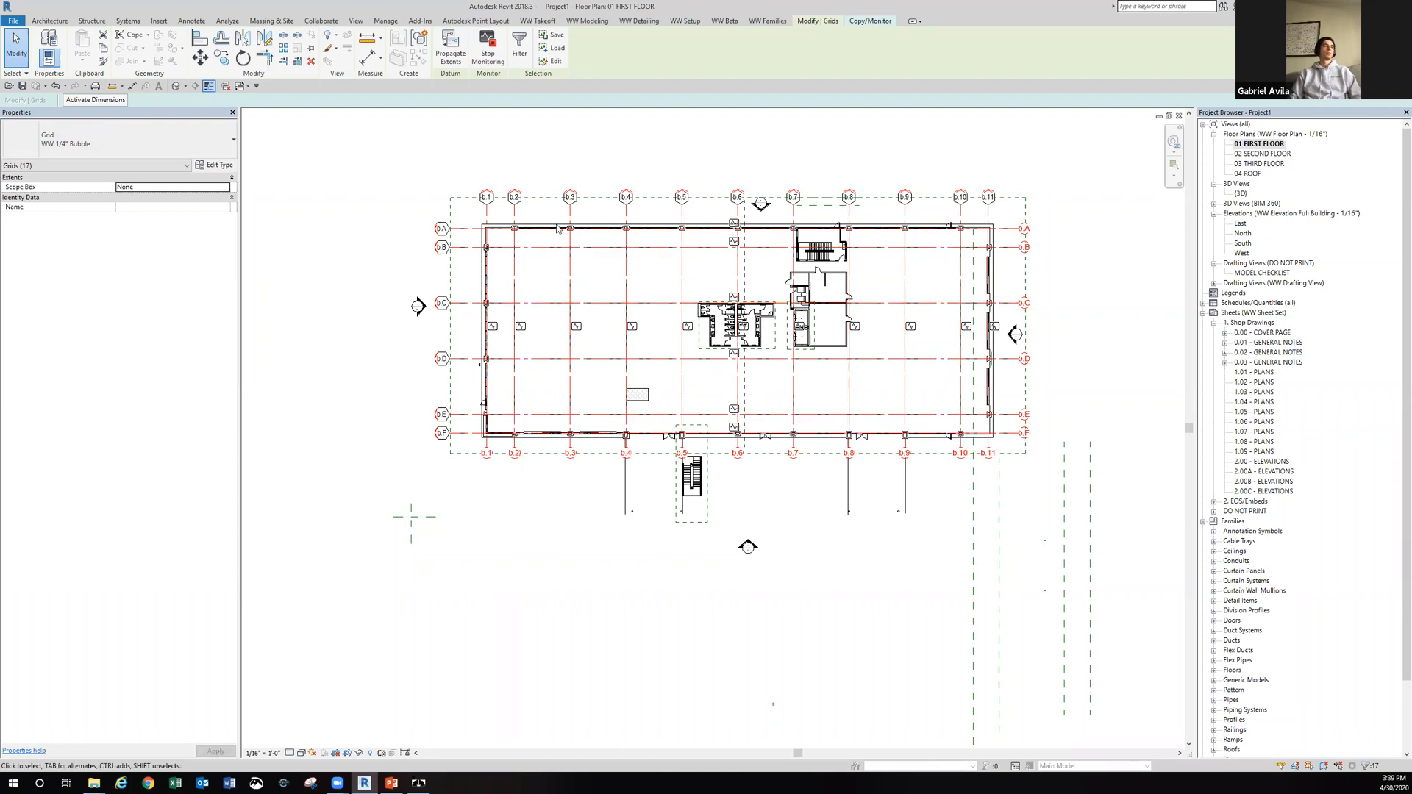
click(350, 163)
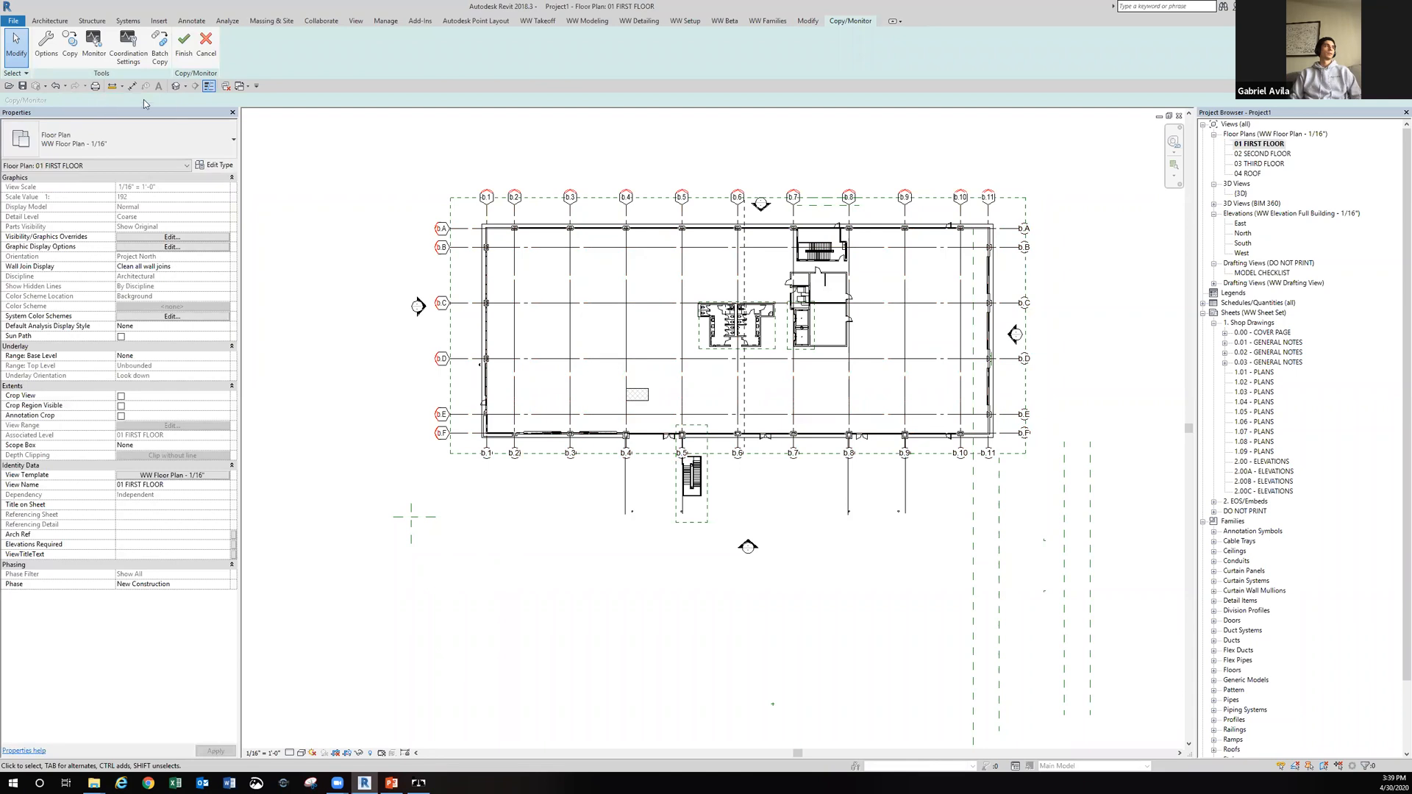
click(184, 46)
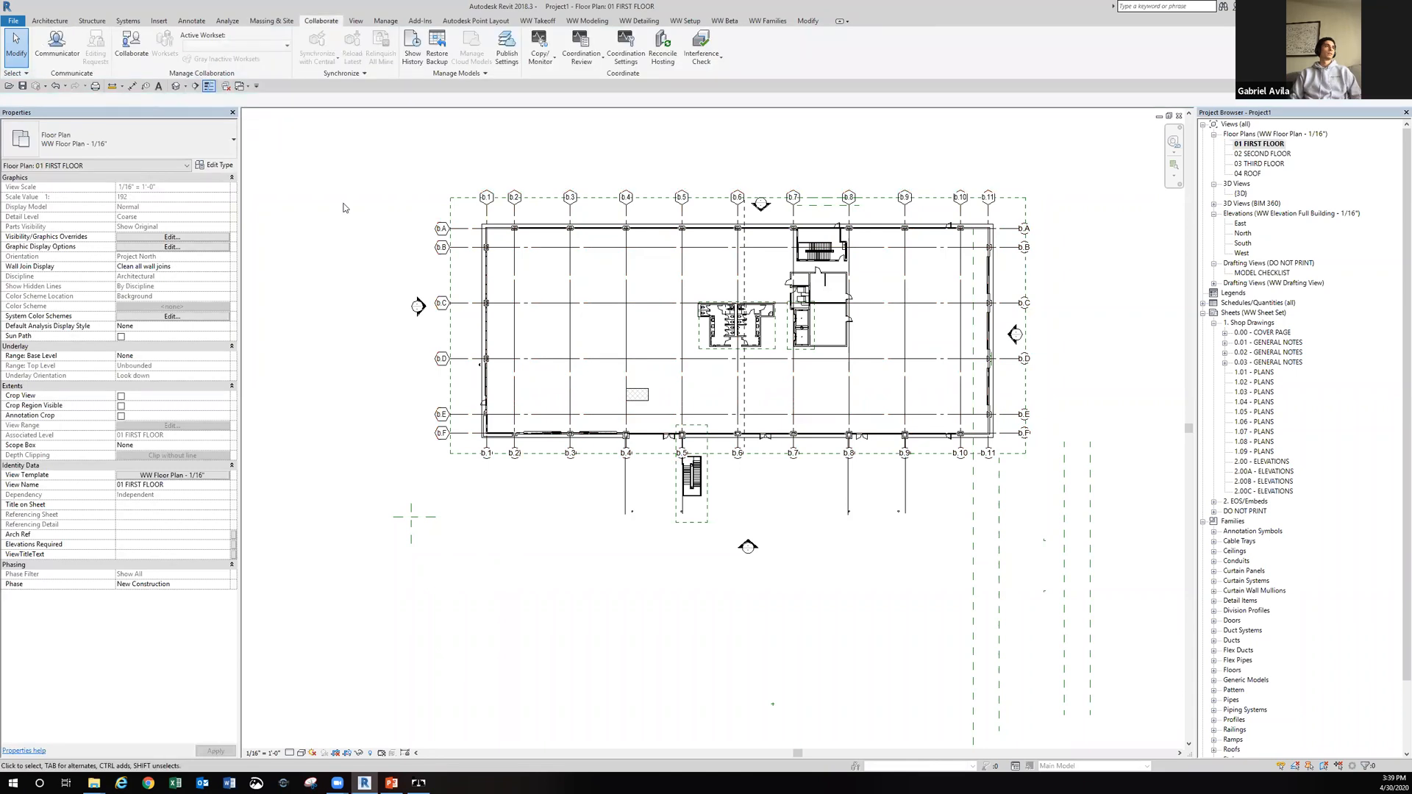
Temporarily hide the linked architectural model in the first floor plan and pin all the copied grids.
click(693, 474)
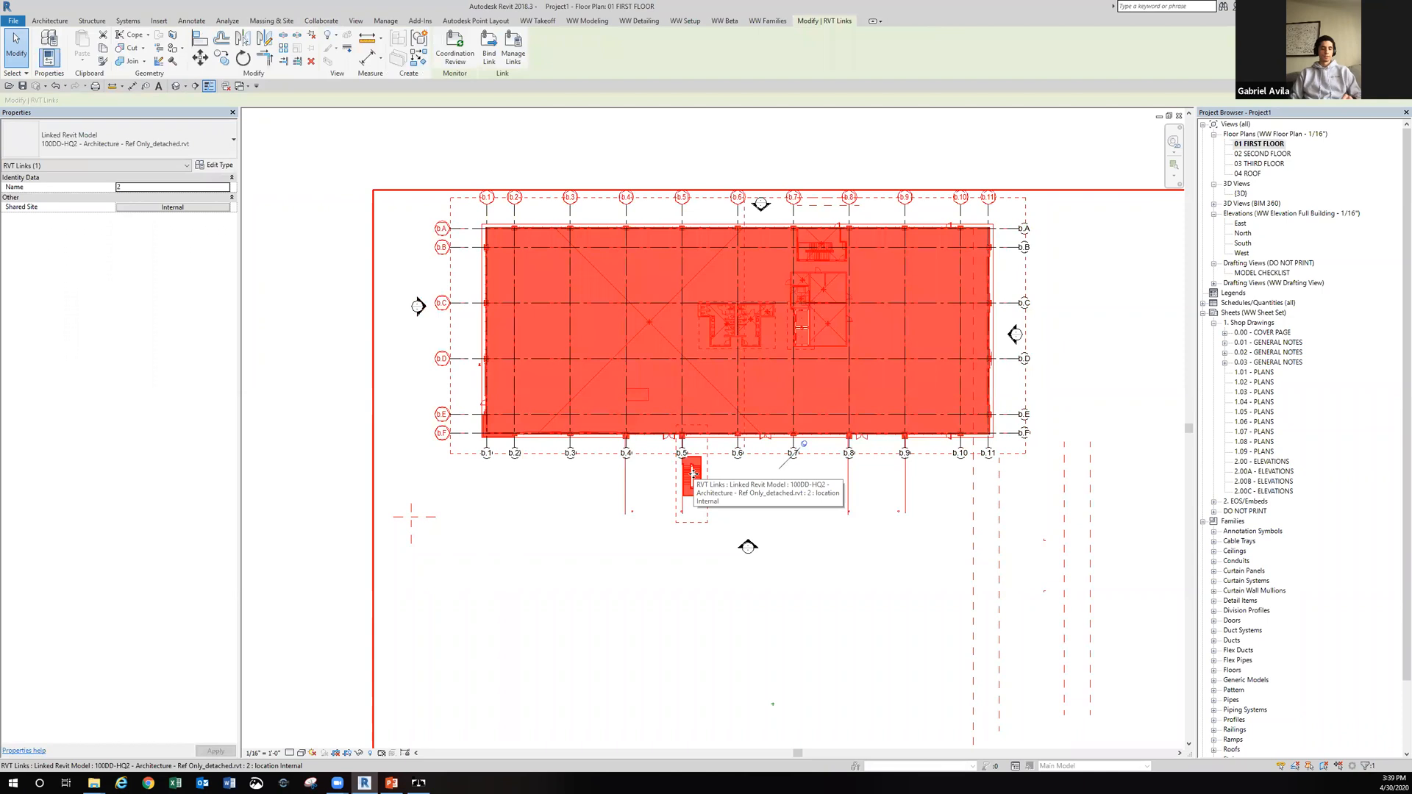
key(h)
key(h)
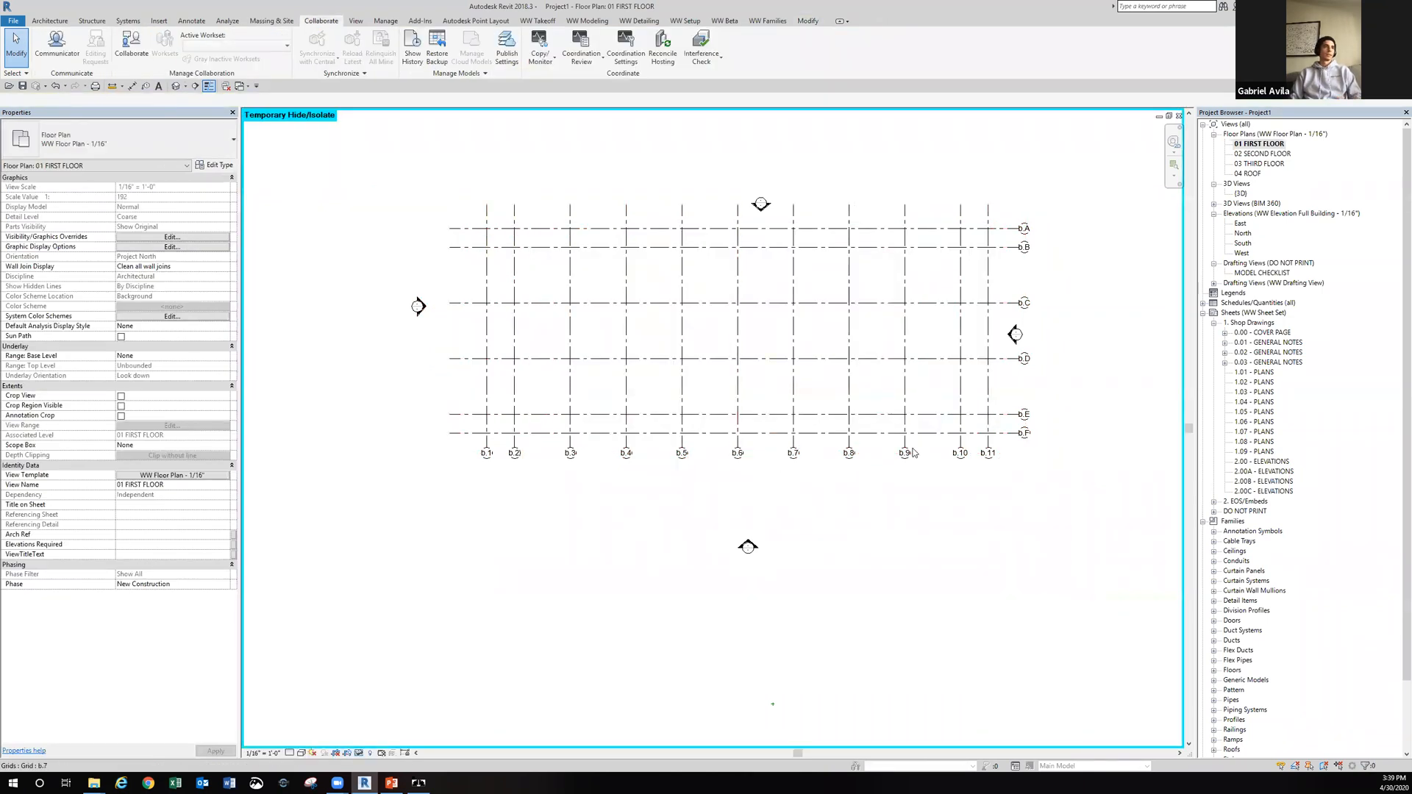
drag(1001, 439, 453, 220)
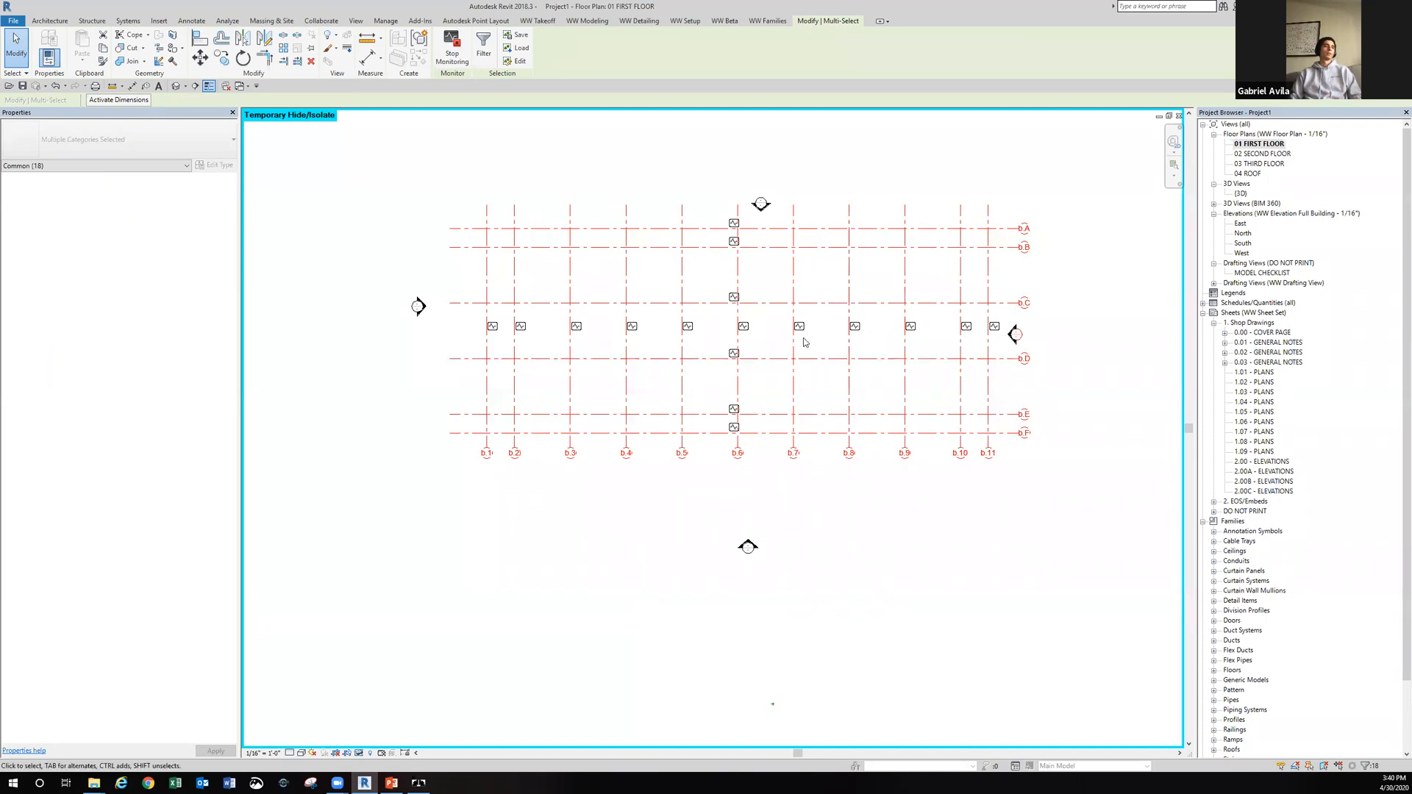
click(310, 47)
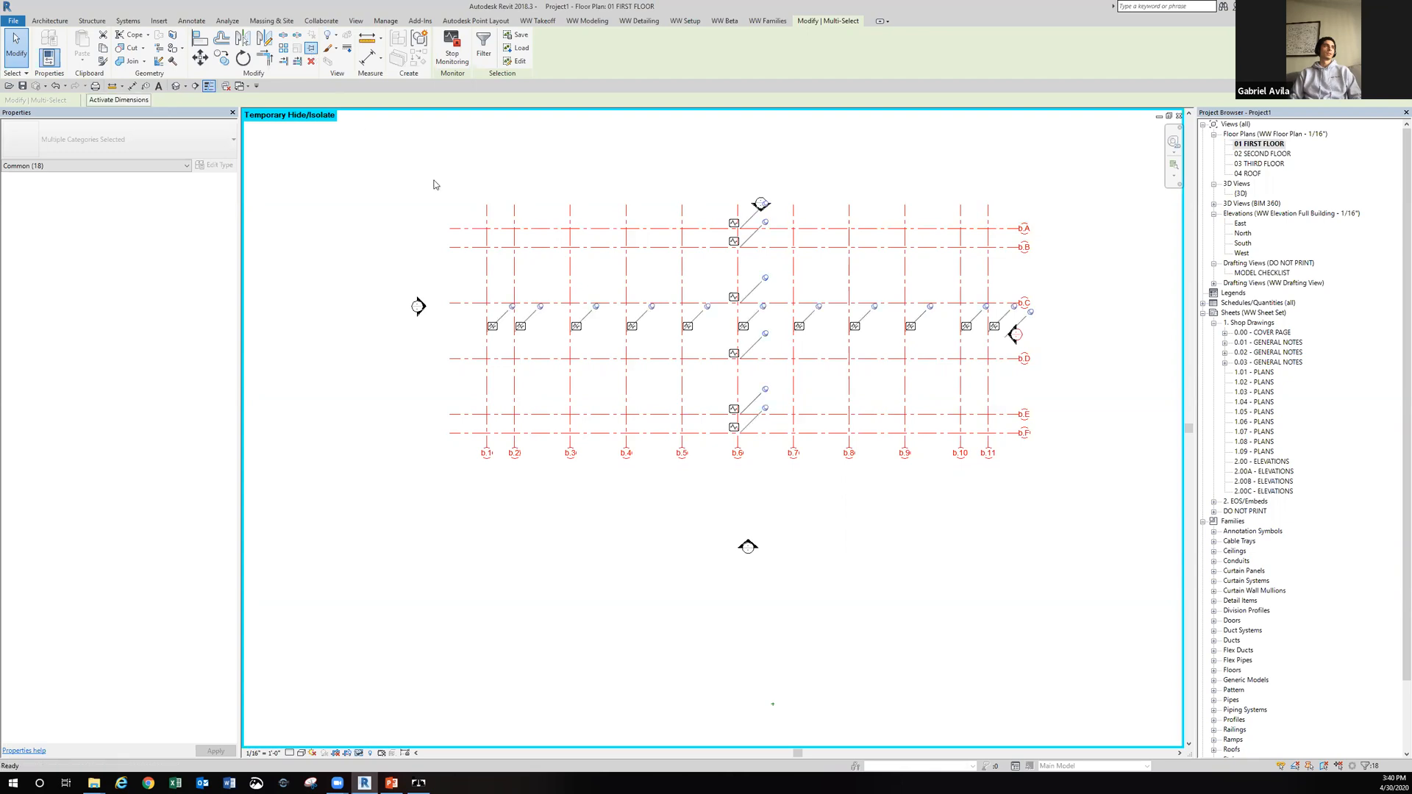
Try turning the bubble at the left end of grid b.B on and off individually.
click(572, 261)
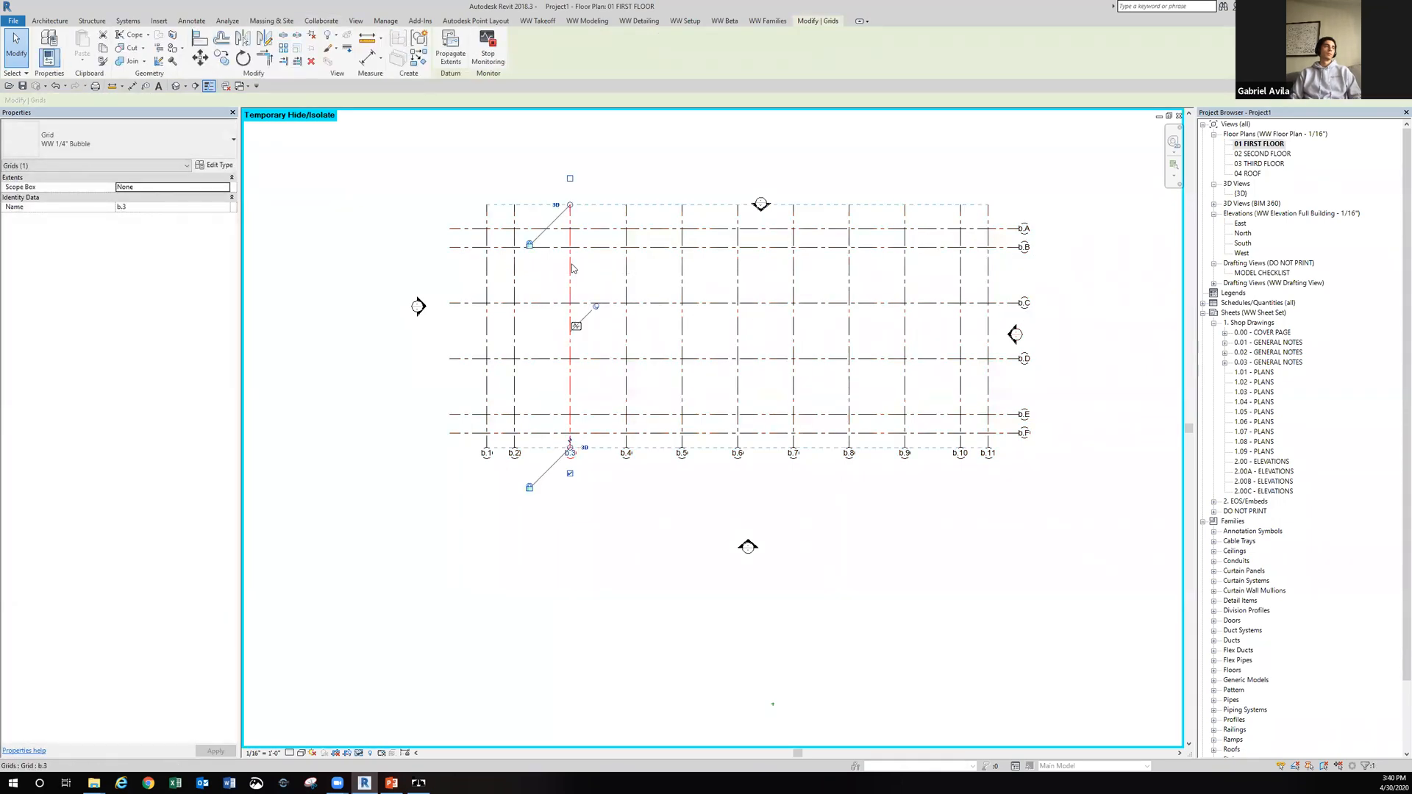
click(583, 292)
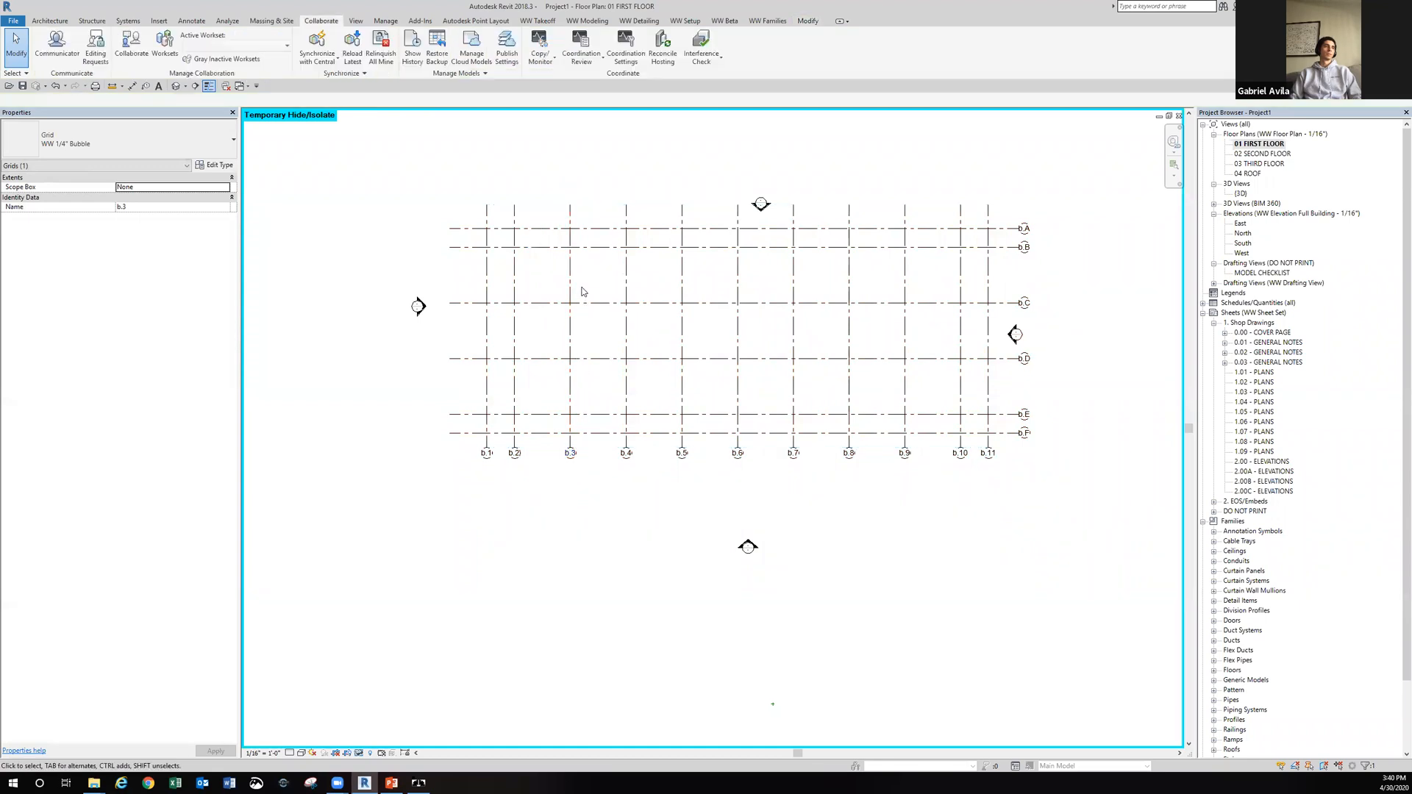
scroll(615, 293, up, 3)
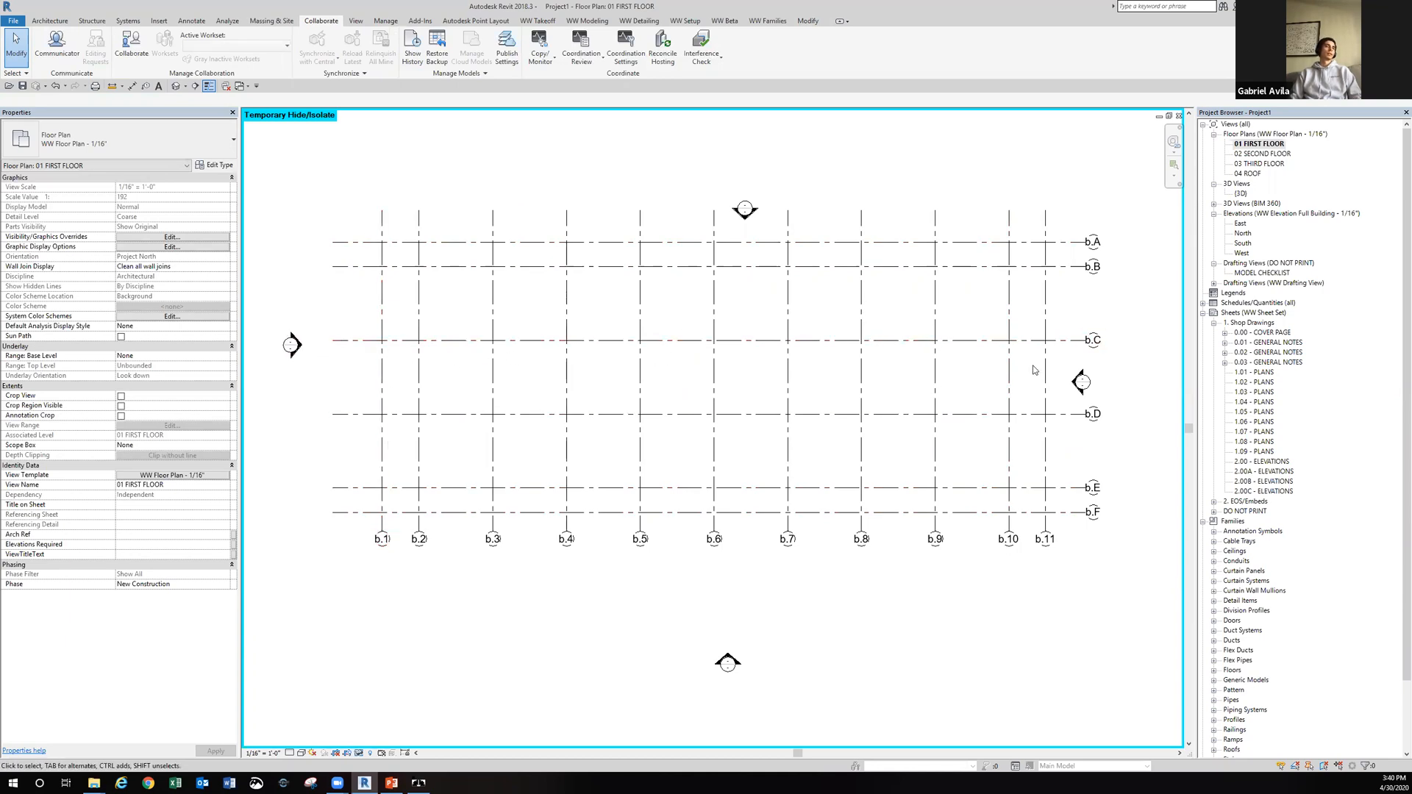
click(318, 345)
click(360, 267)
click(299, 267)
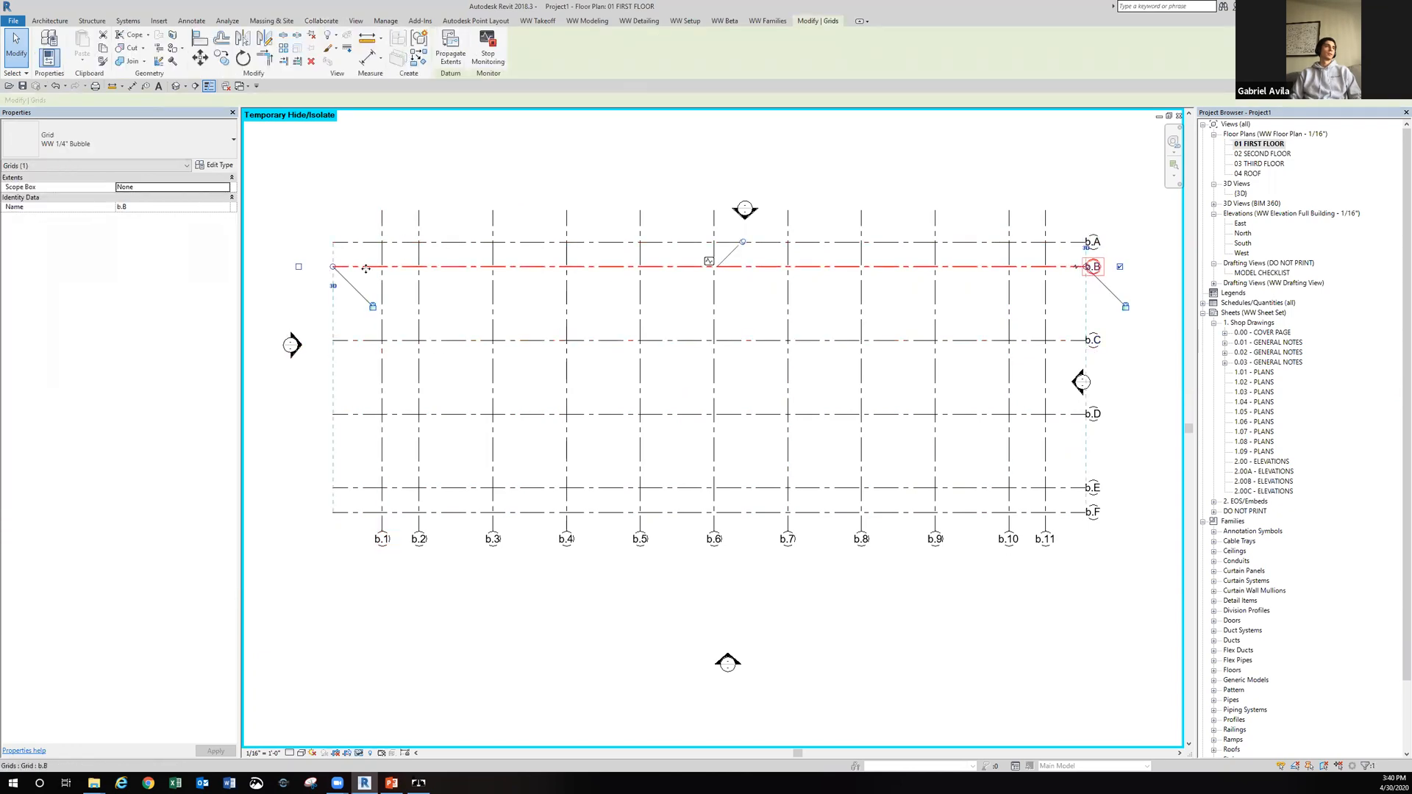
click(299, 267)
click(403, 187)
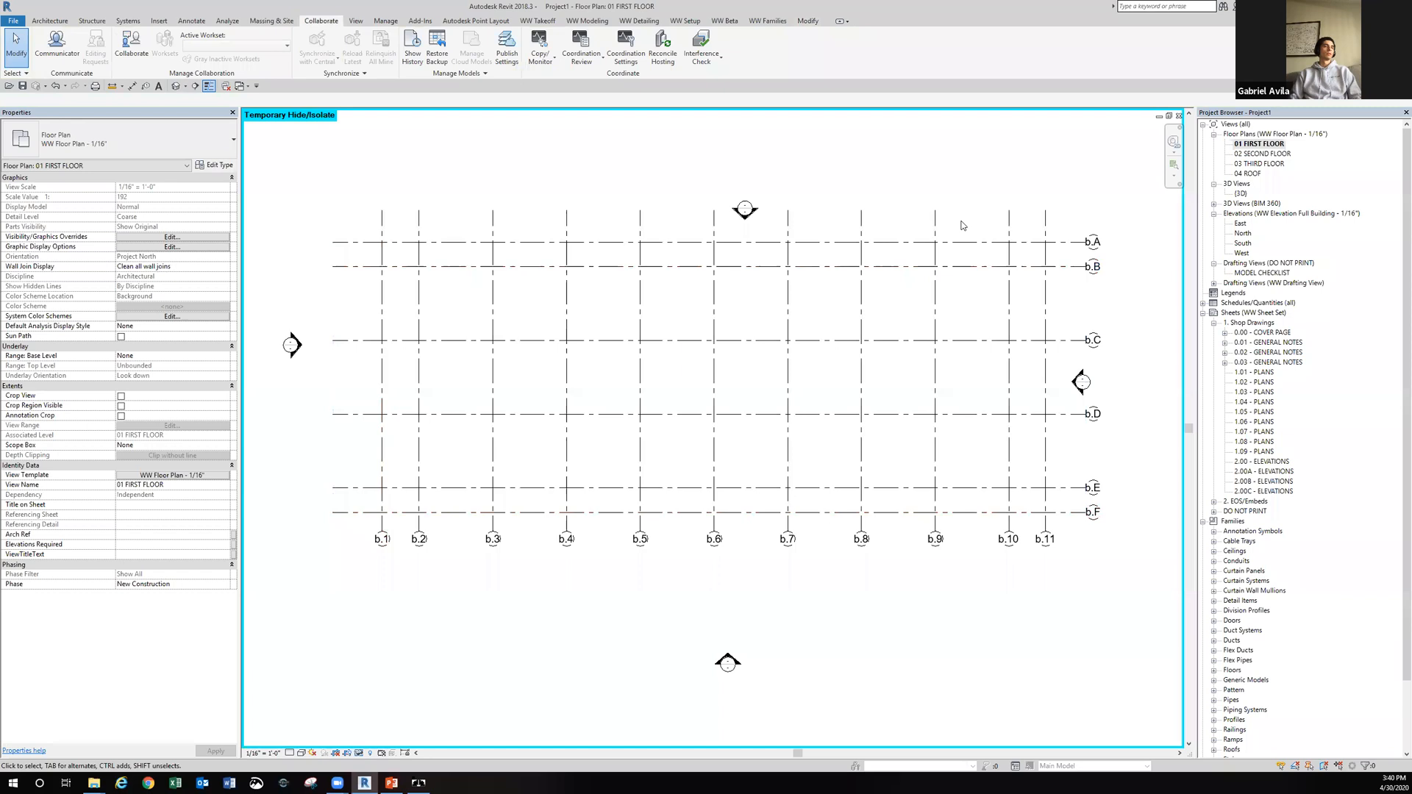
Enable Plan View Symbols End 1 (Default) in the WW 1/4" Bubble grid type so all grids have bubbles at both ends.
click(567, 225)
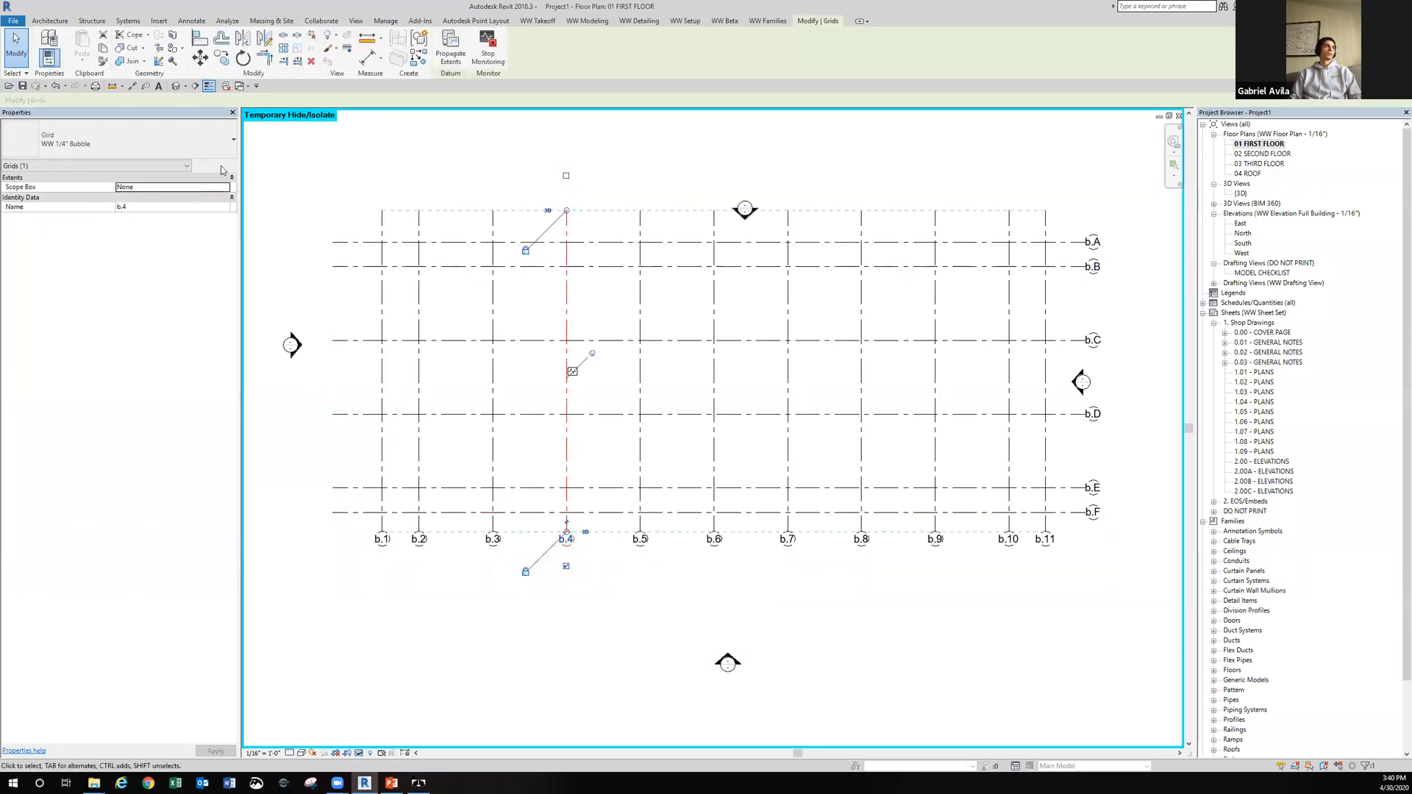
click(214, 164)
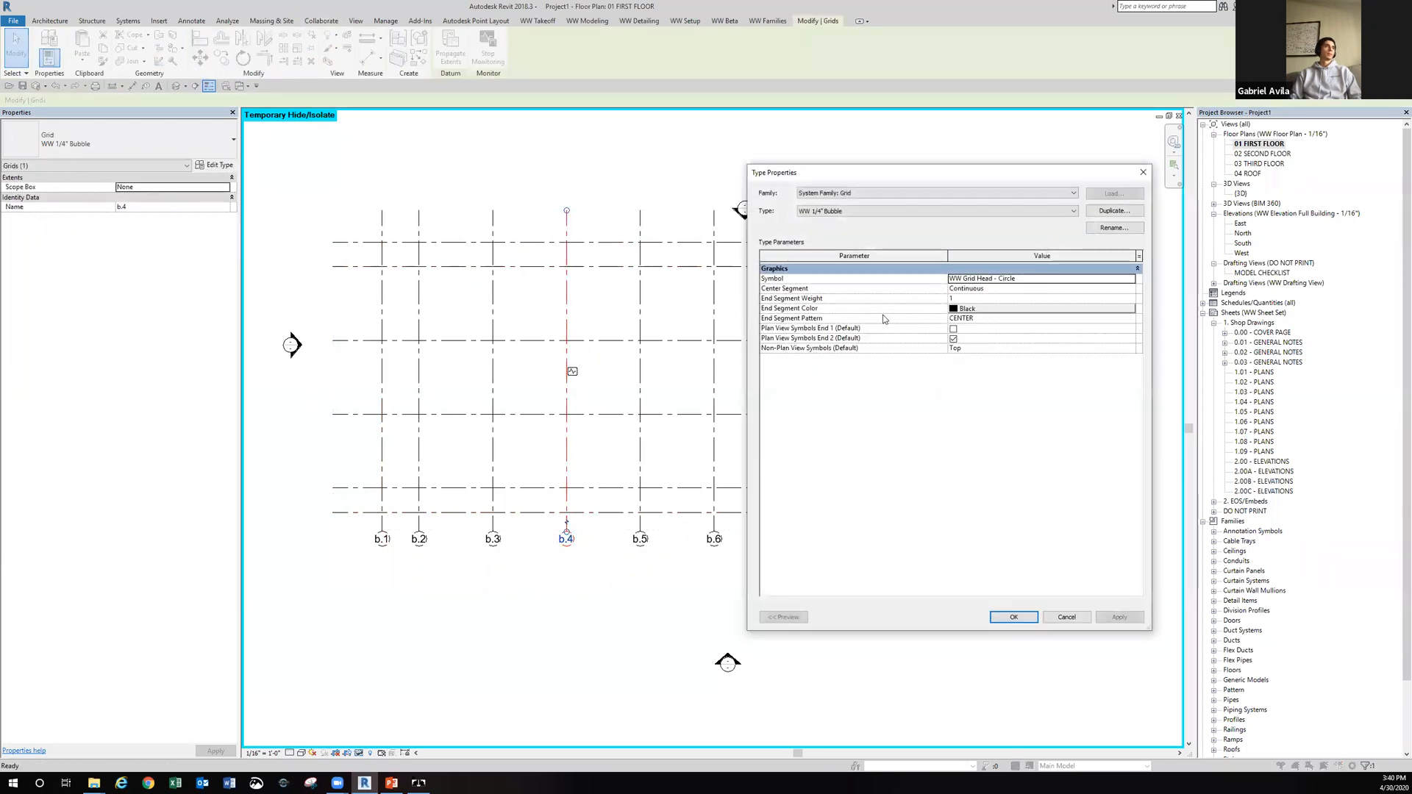
click(954, 328)
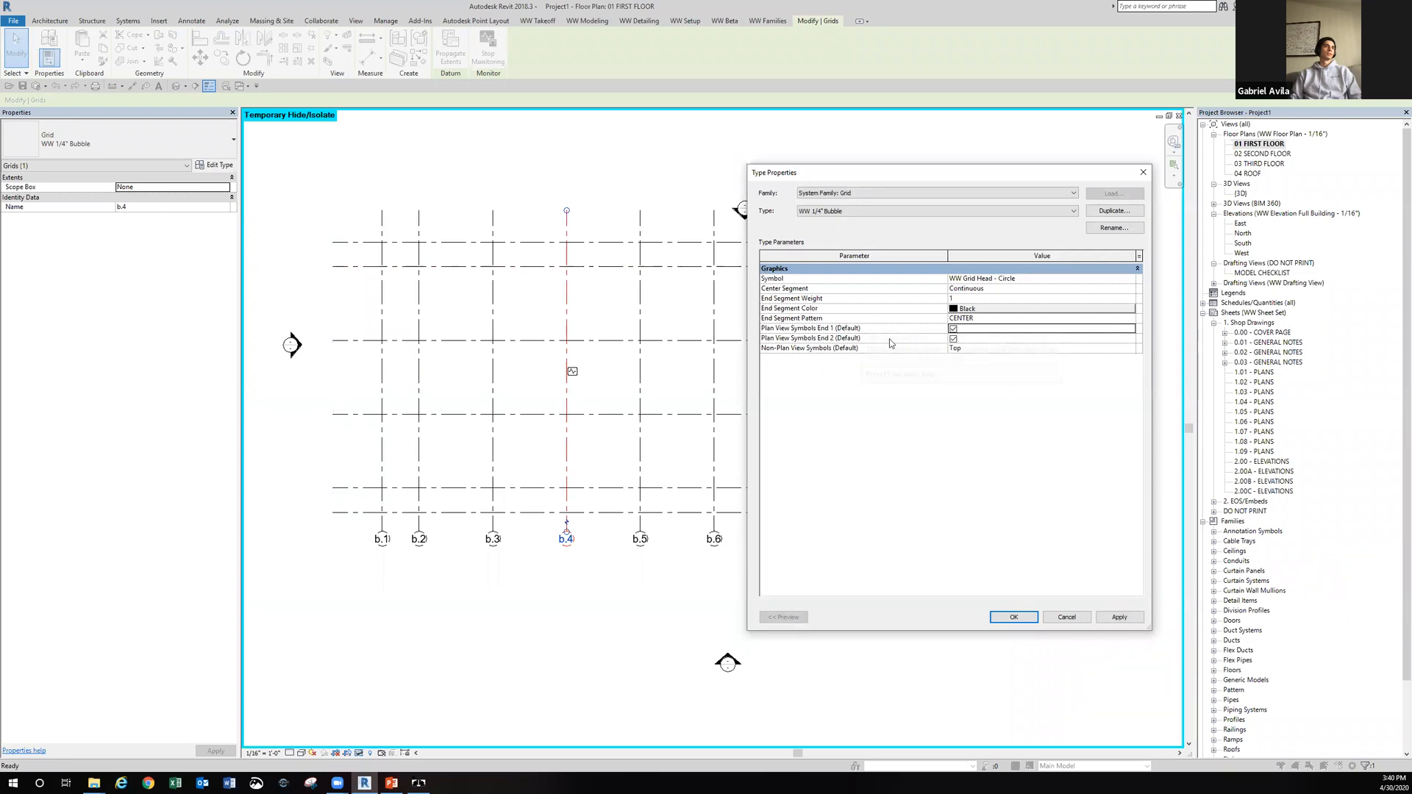
click(1013, 617)
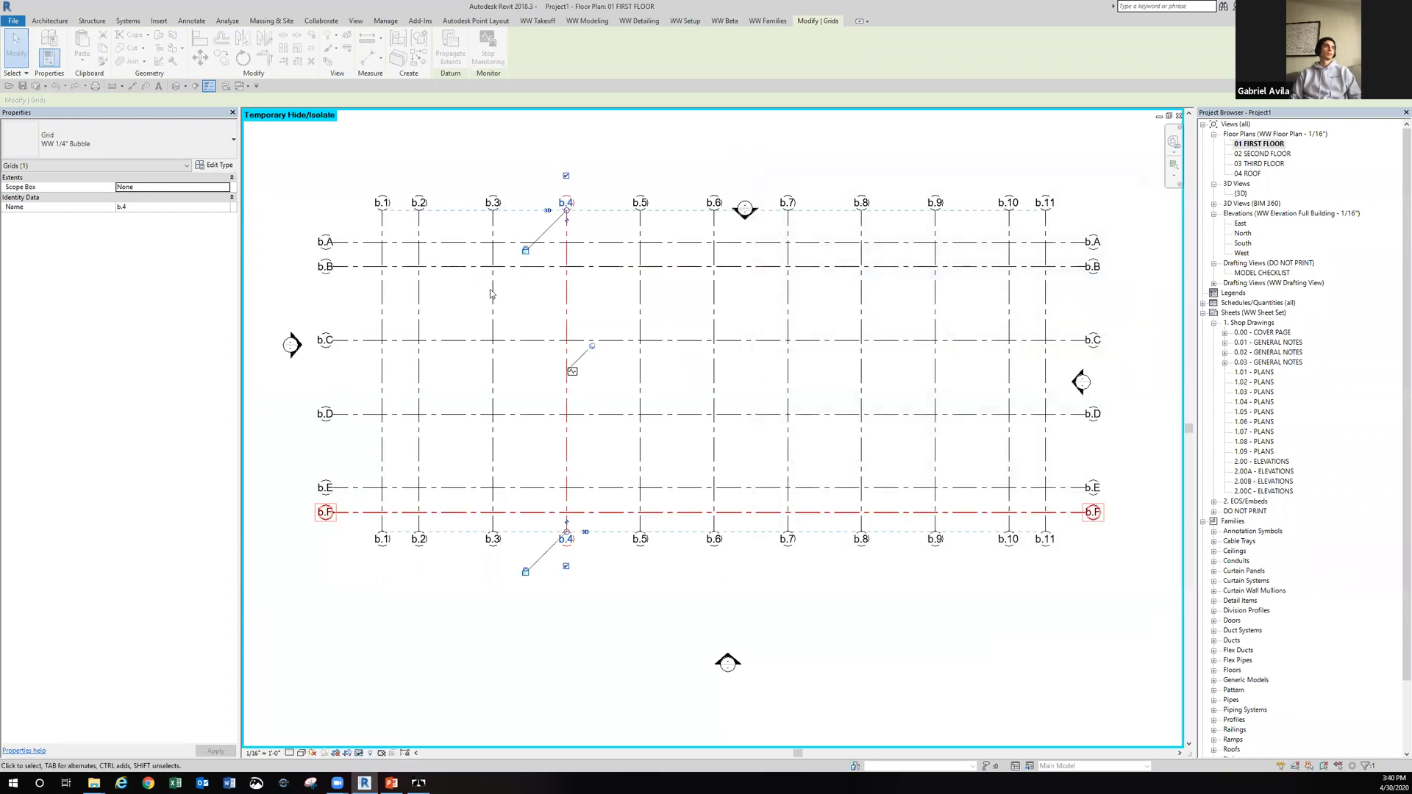
click(576, 137)
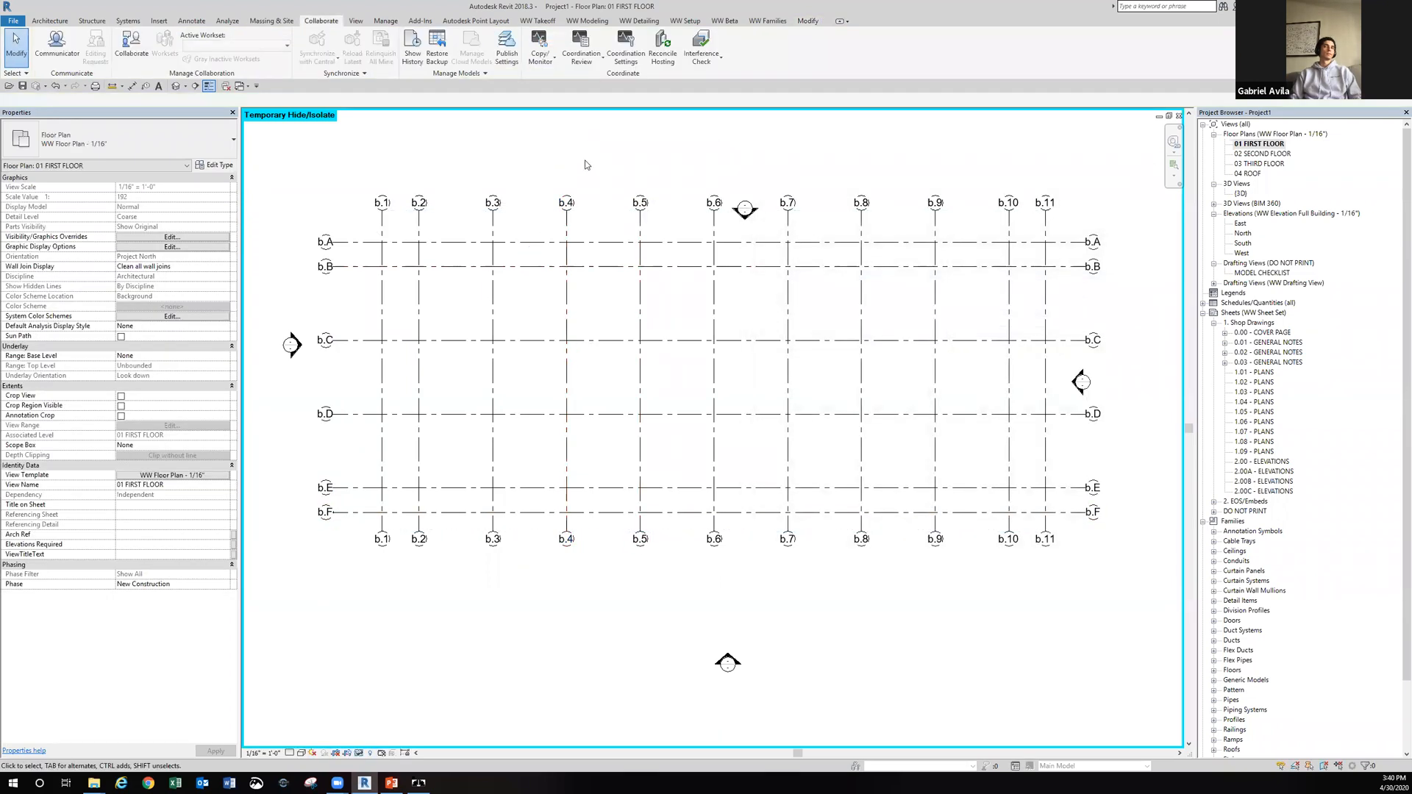
Reset the temporary hide in the first floor plan to bring back the linked architectural model.
middle_drag(587, 164, 581, 187)
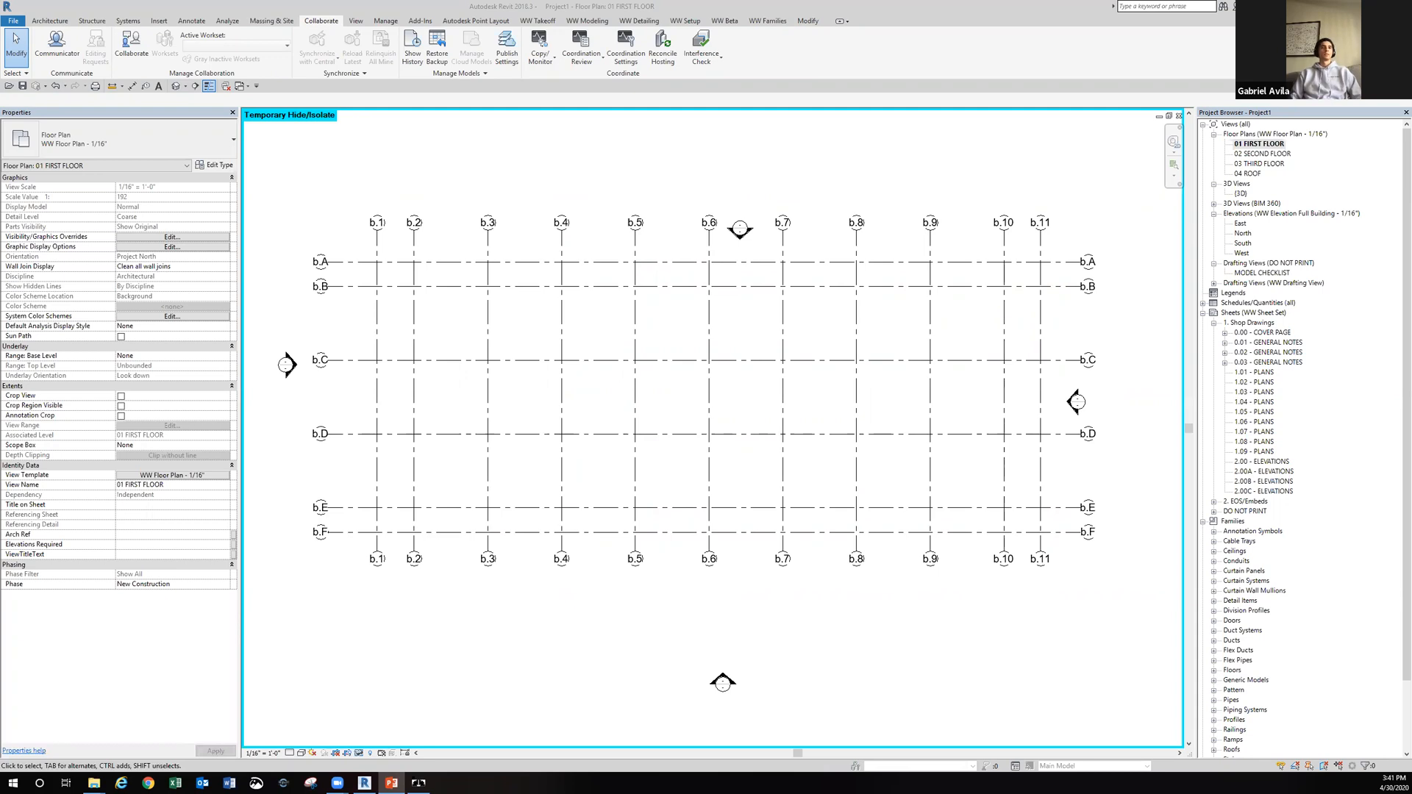
key(h)
key(r)
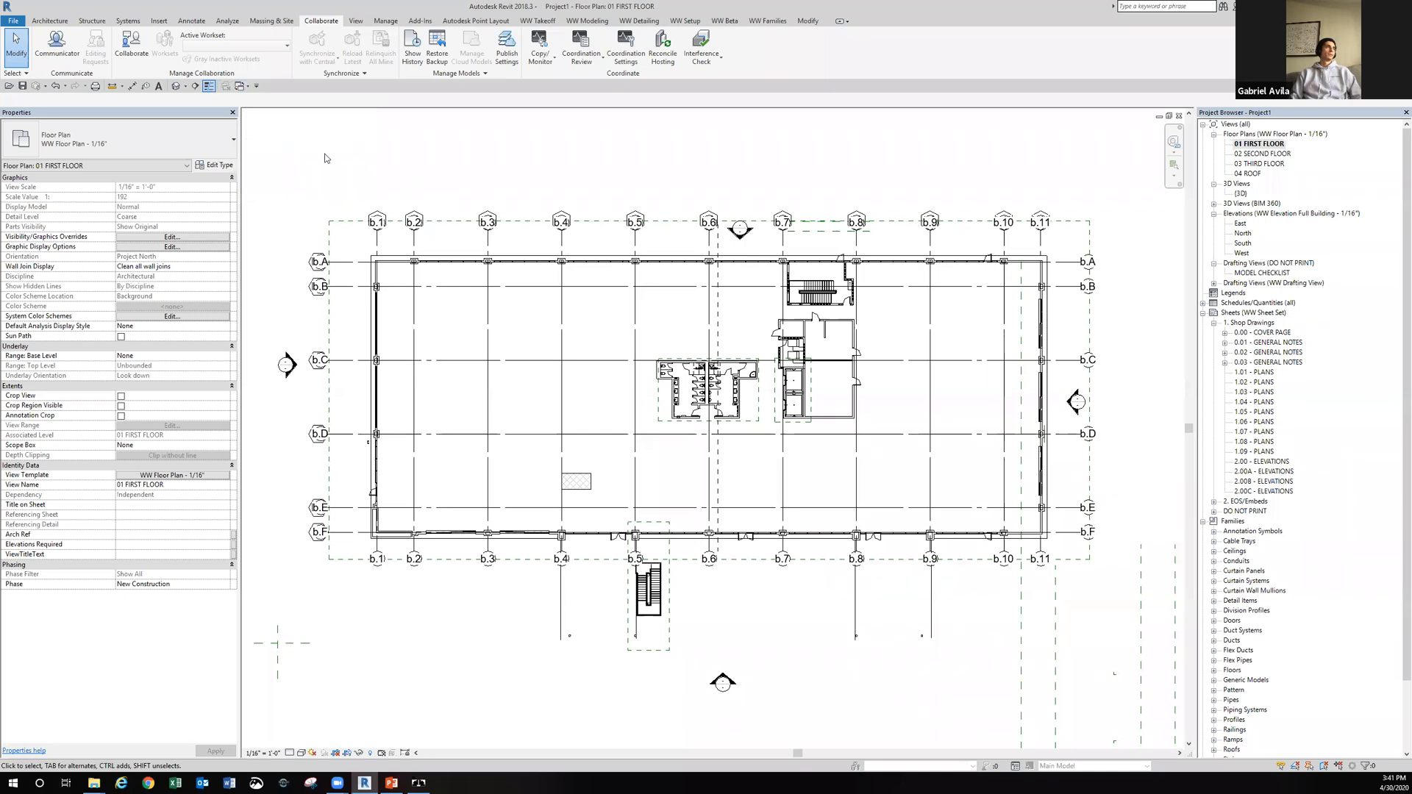
Switch to the PowerPoint presentation to read the Insert Project Information slide, and return to Revit.
key(alt+Tab)
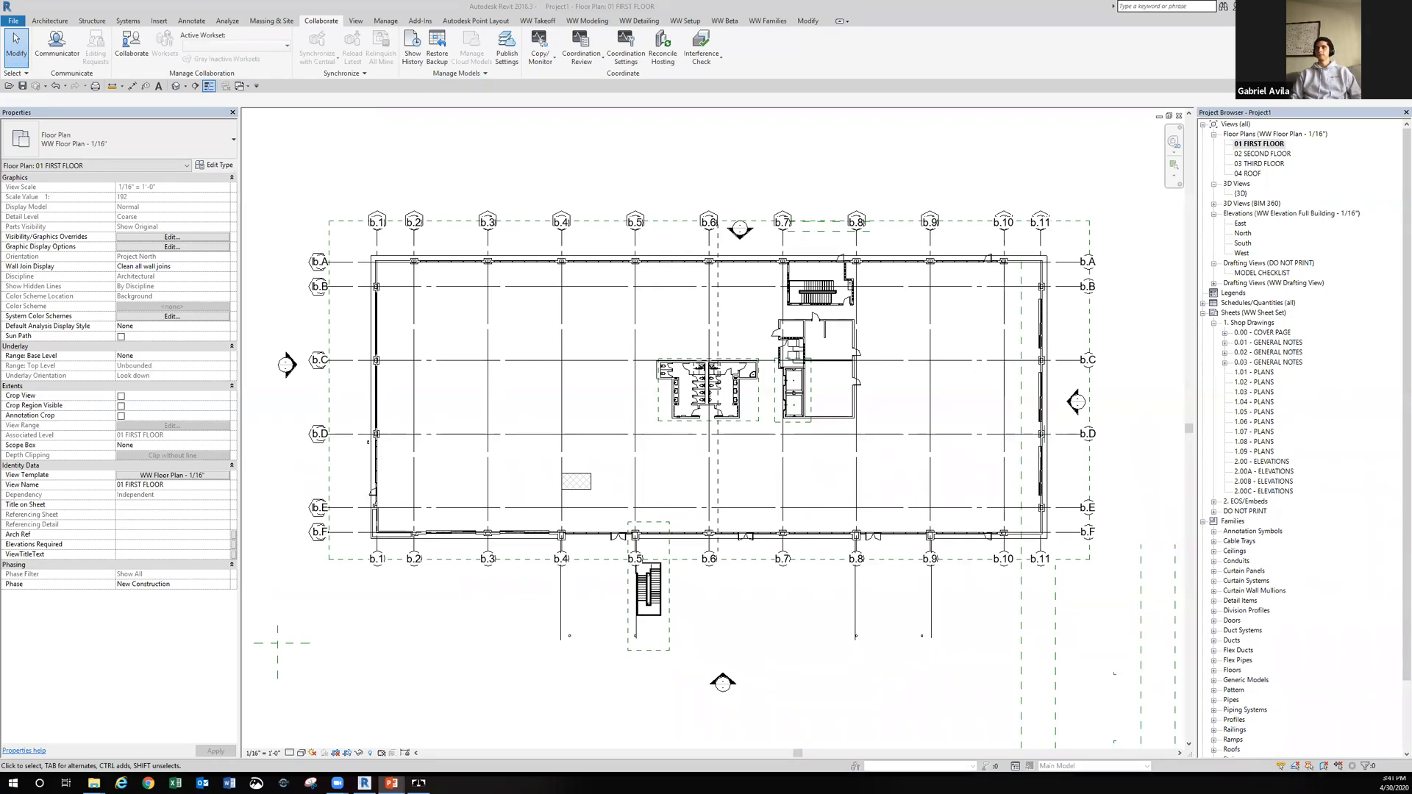
key(shift+F5)
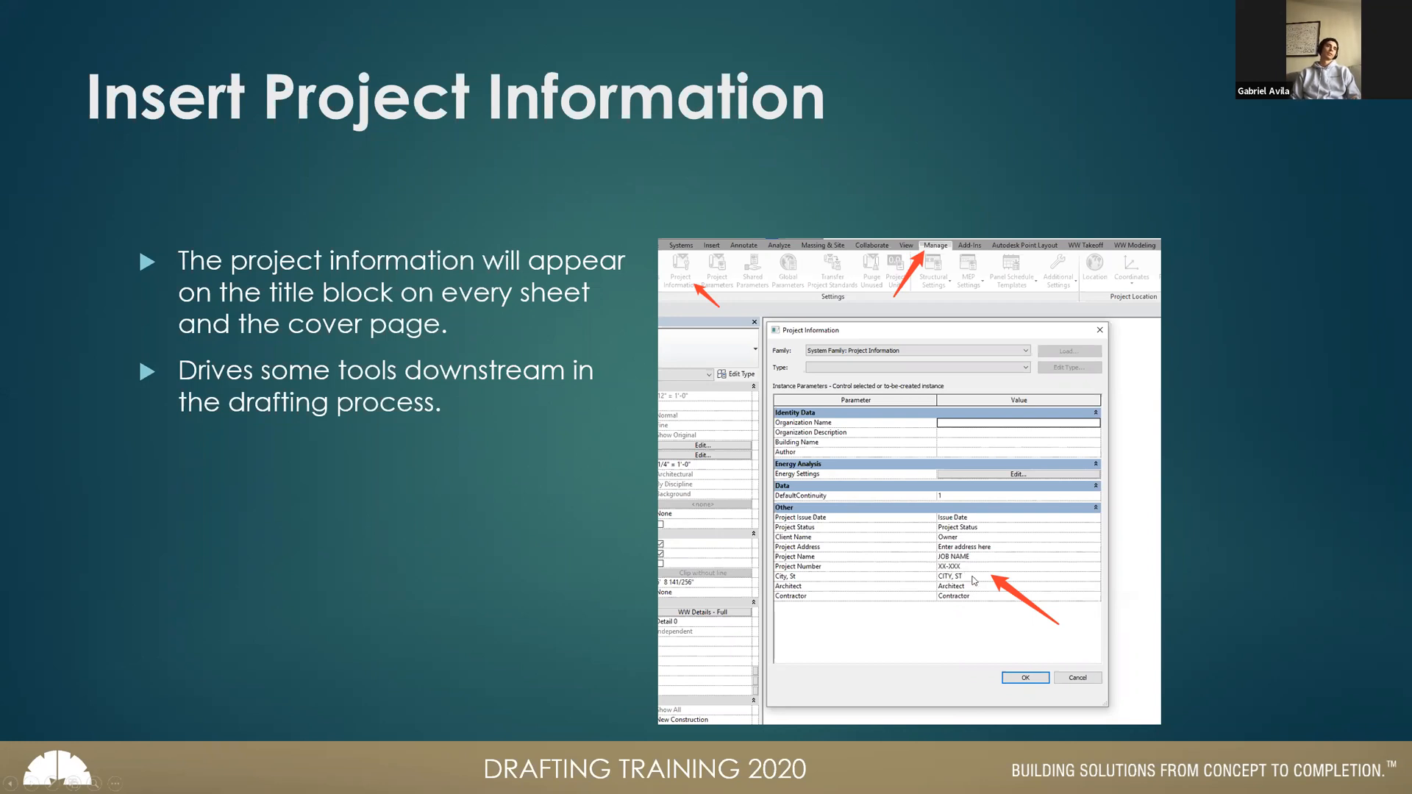
key(alt+Tab)
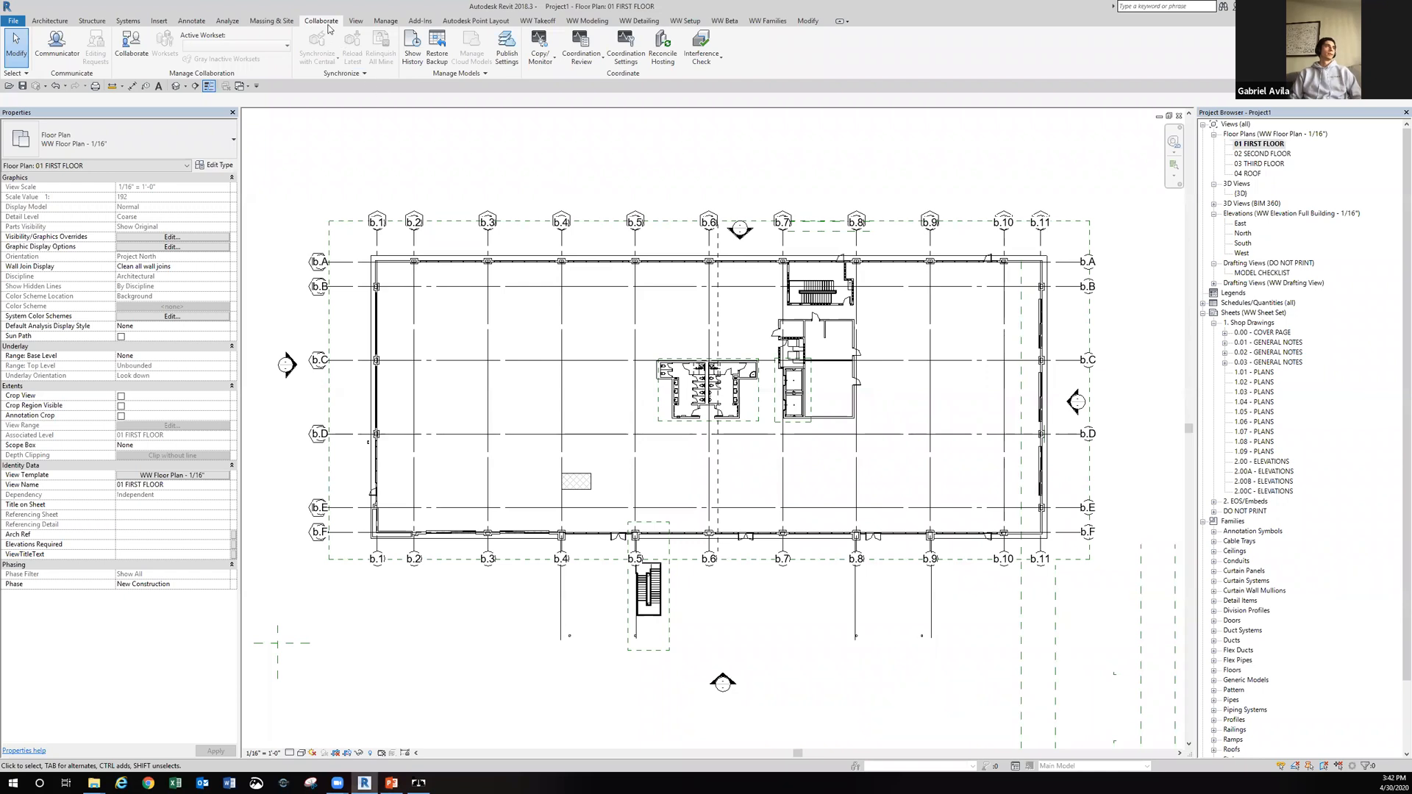
Open the Project Information and set the Project Name to VAN HQ2 and the Project Number to 70-999.
click(385, 21)
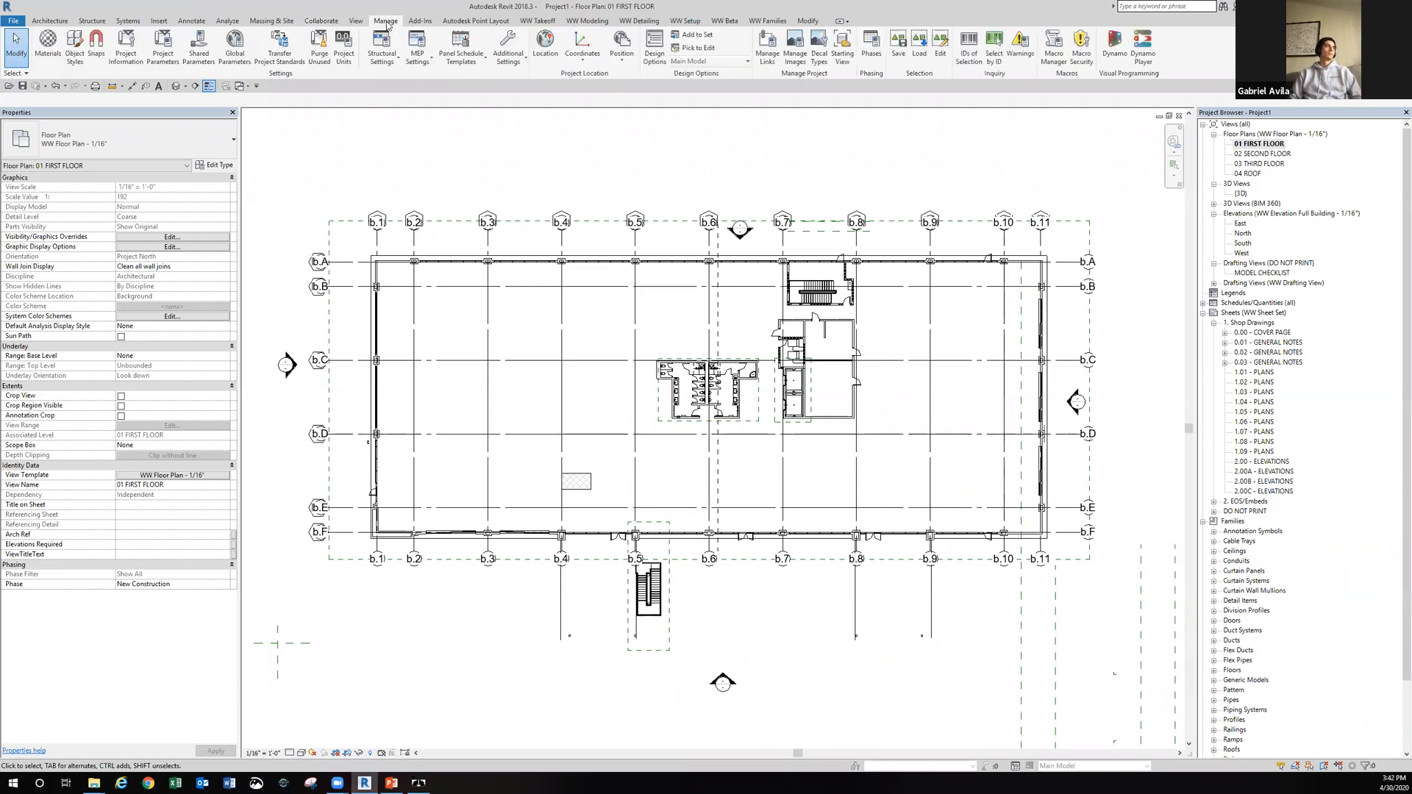
click(126, 46)
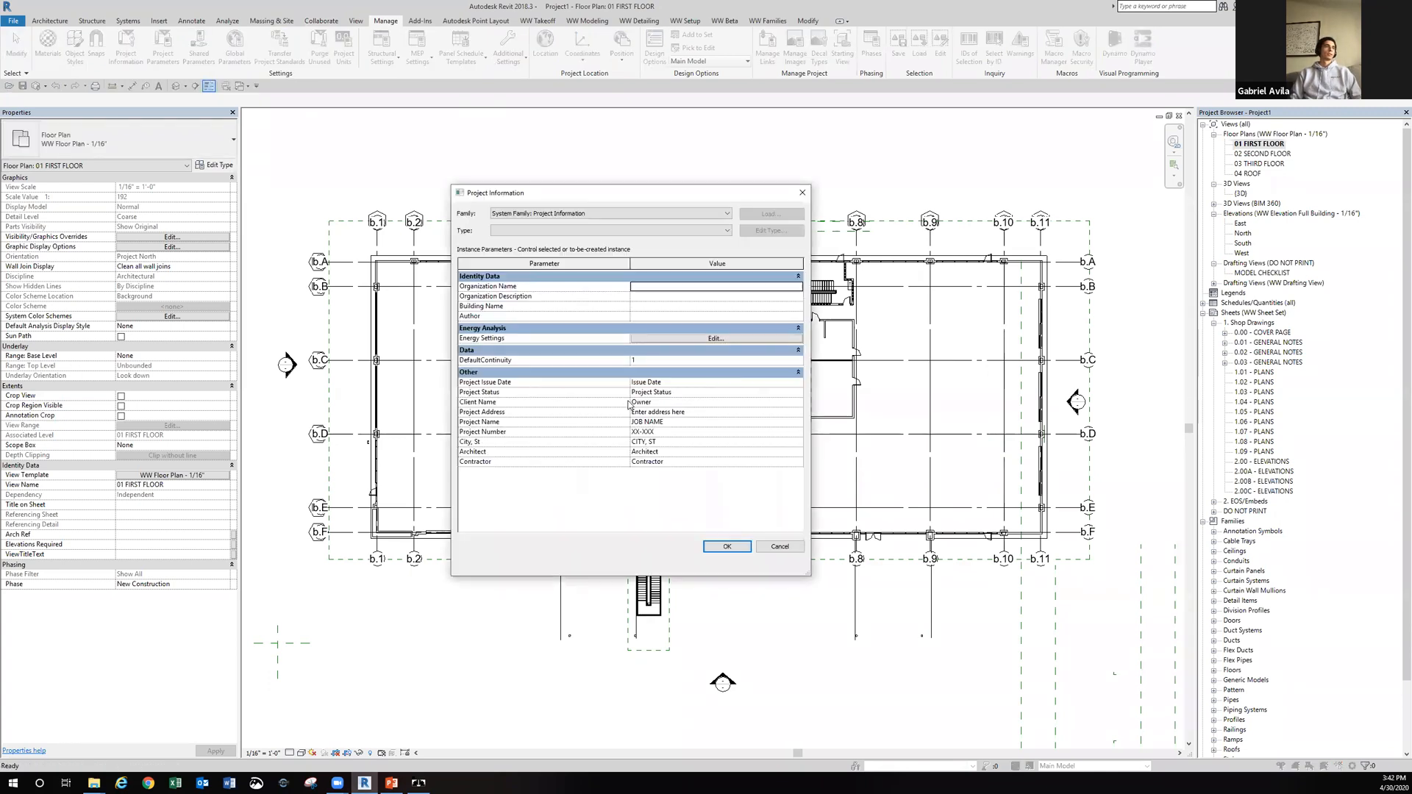
click(677, 422)
drag(675, 422, 627, 419)
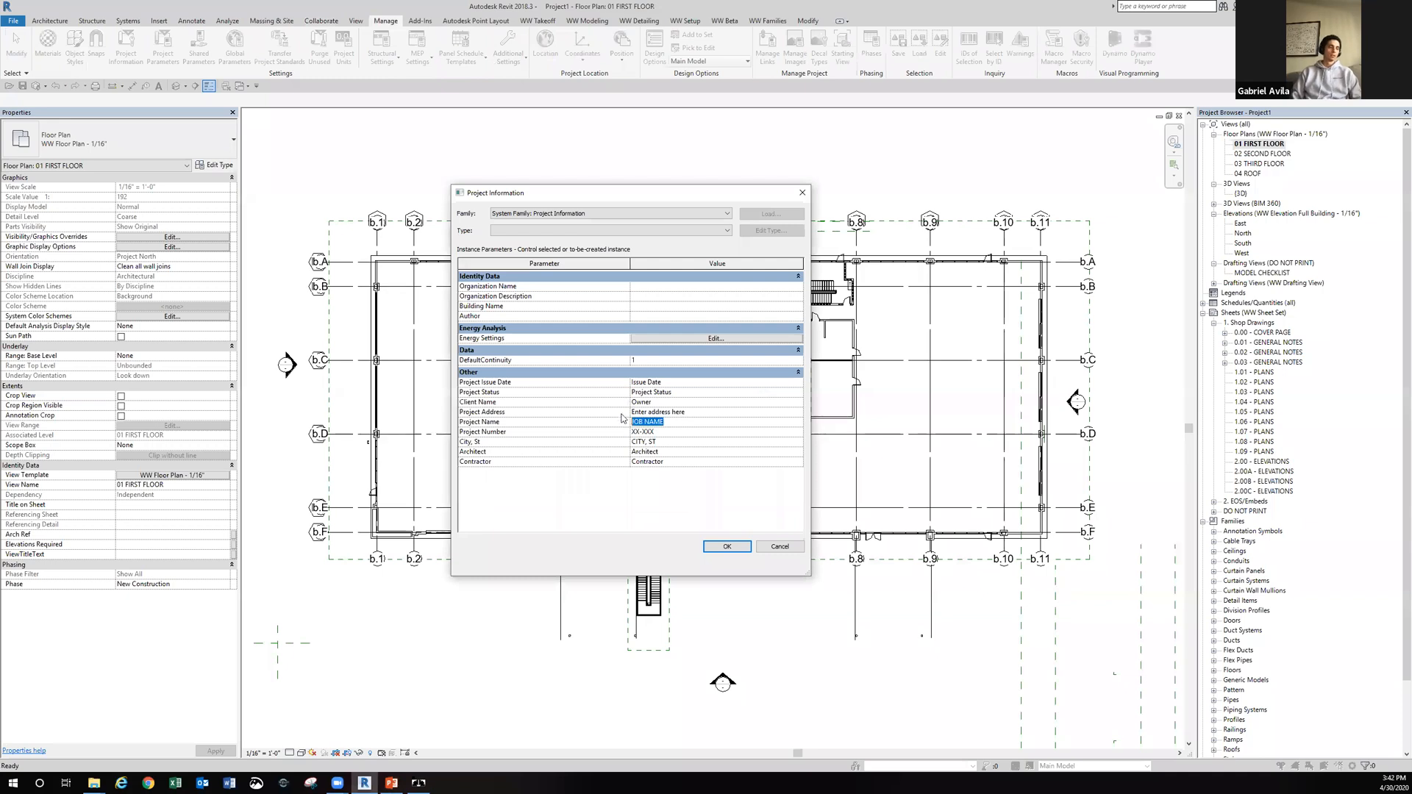
text(VAN)
text( HQ2)
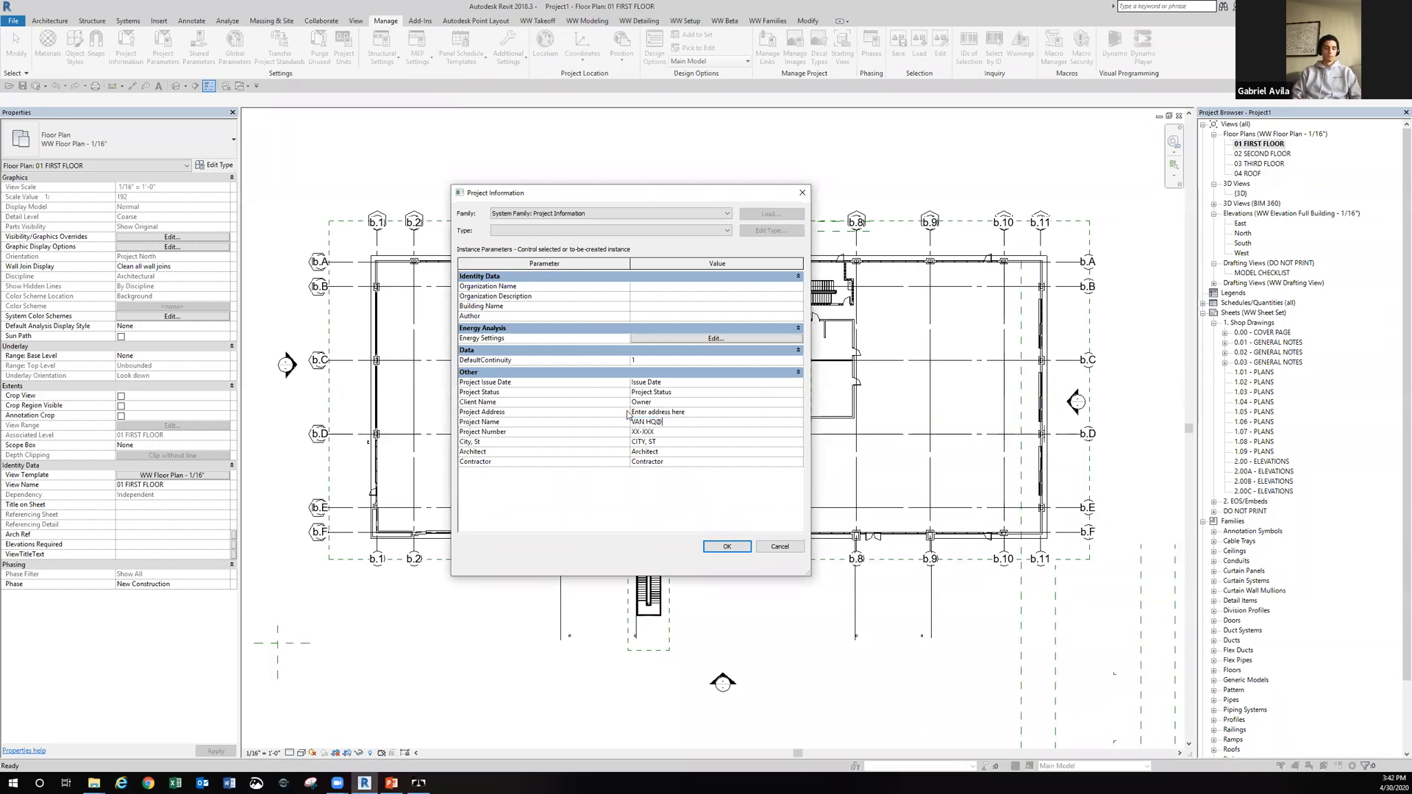
click(659, 432)
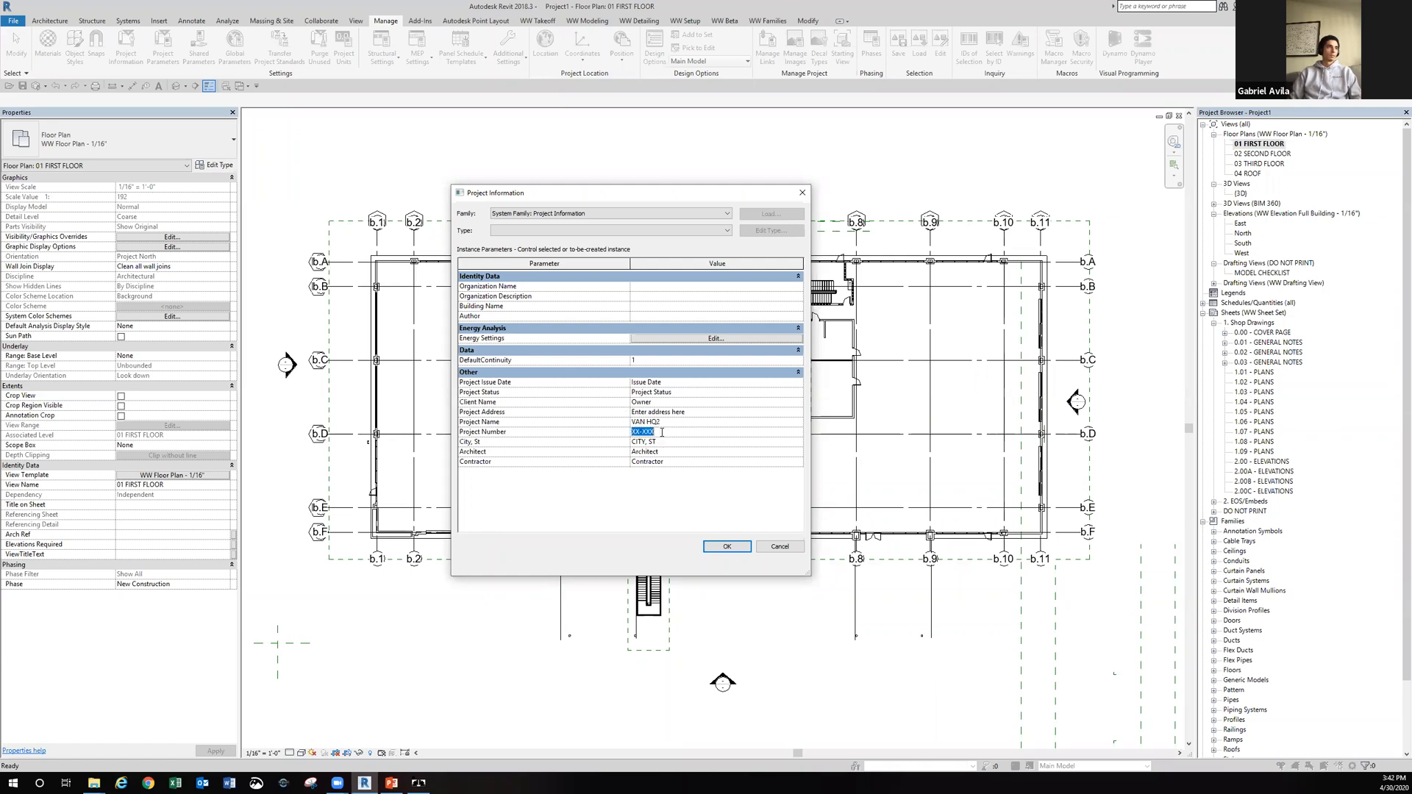
text(70-999)
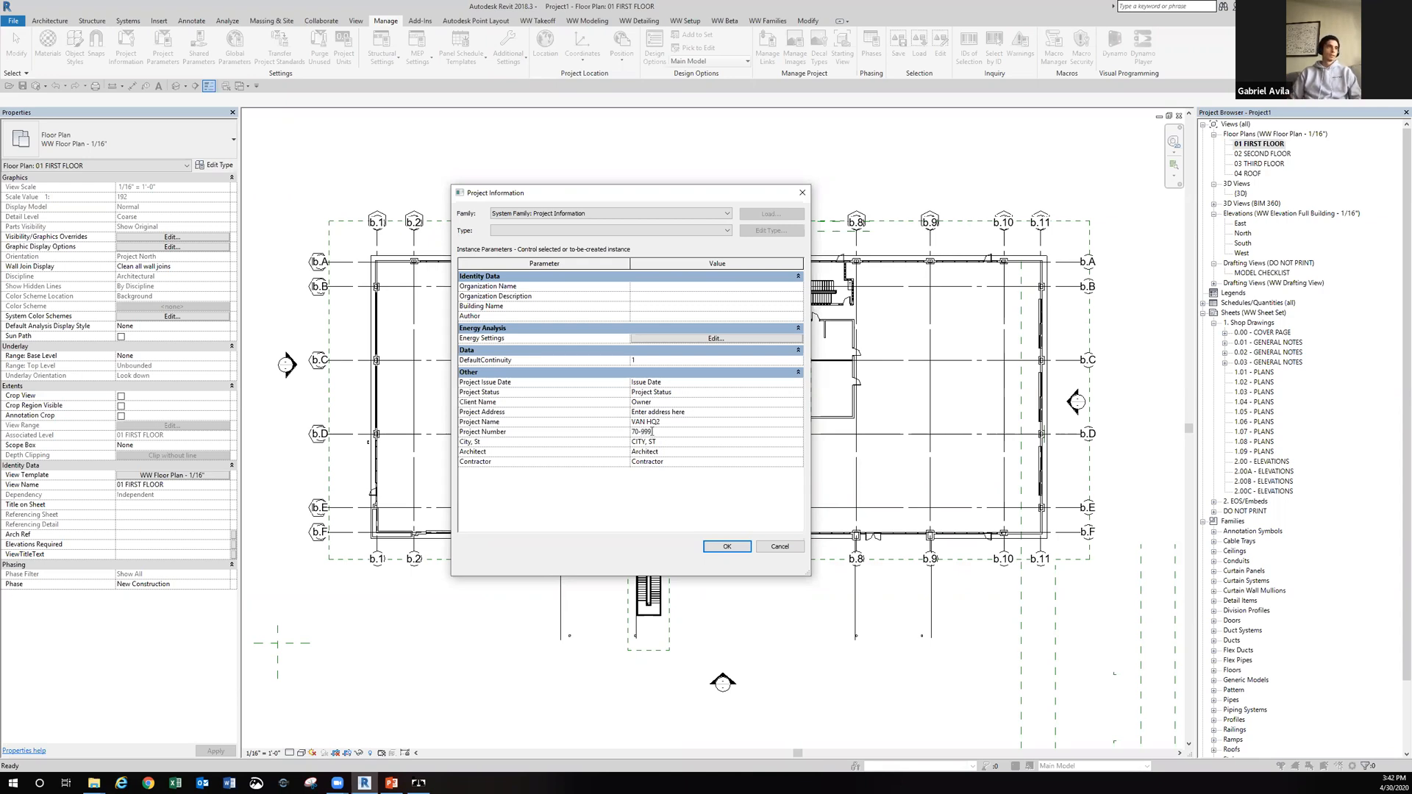
Set City, St to LA, Architect to SOMEONE and Contractor to ALSO SOMEONE, and apply the project information.
click(682, 443)
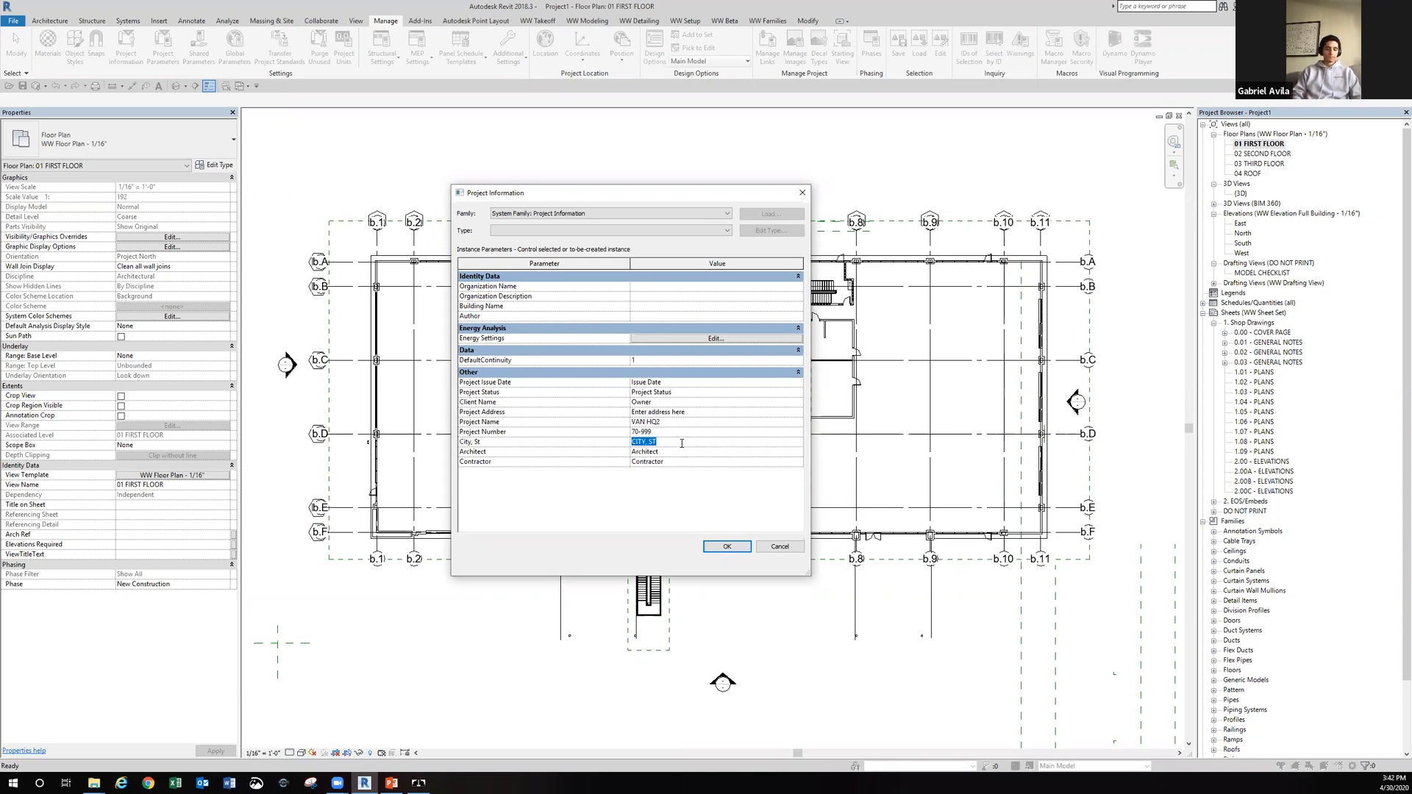
text(LA)
click(686, 452)
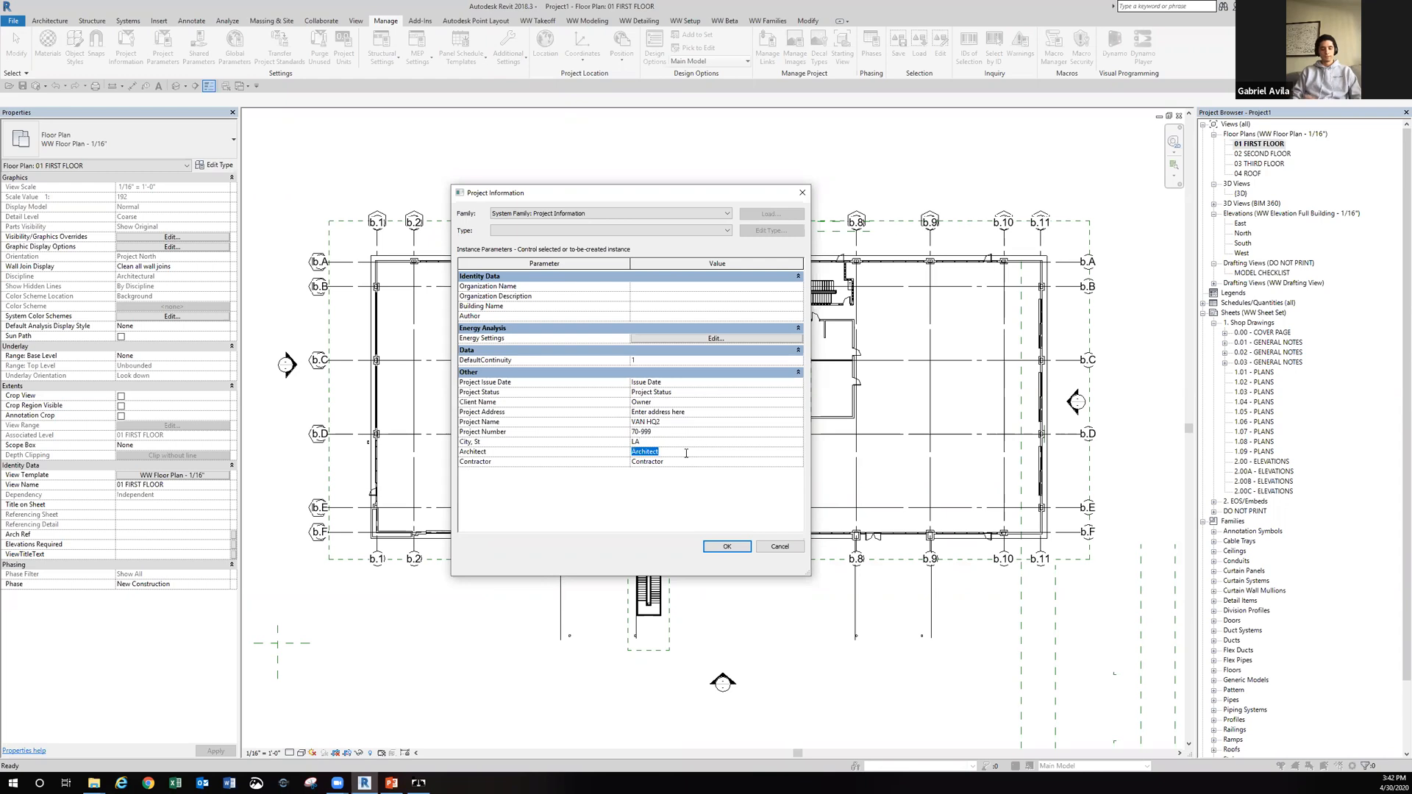
text(SOMEONE)
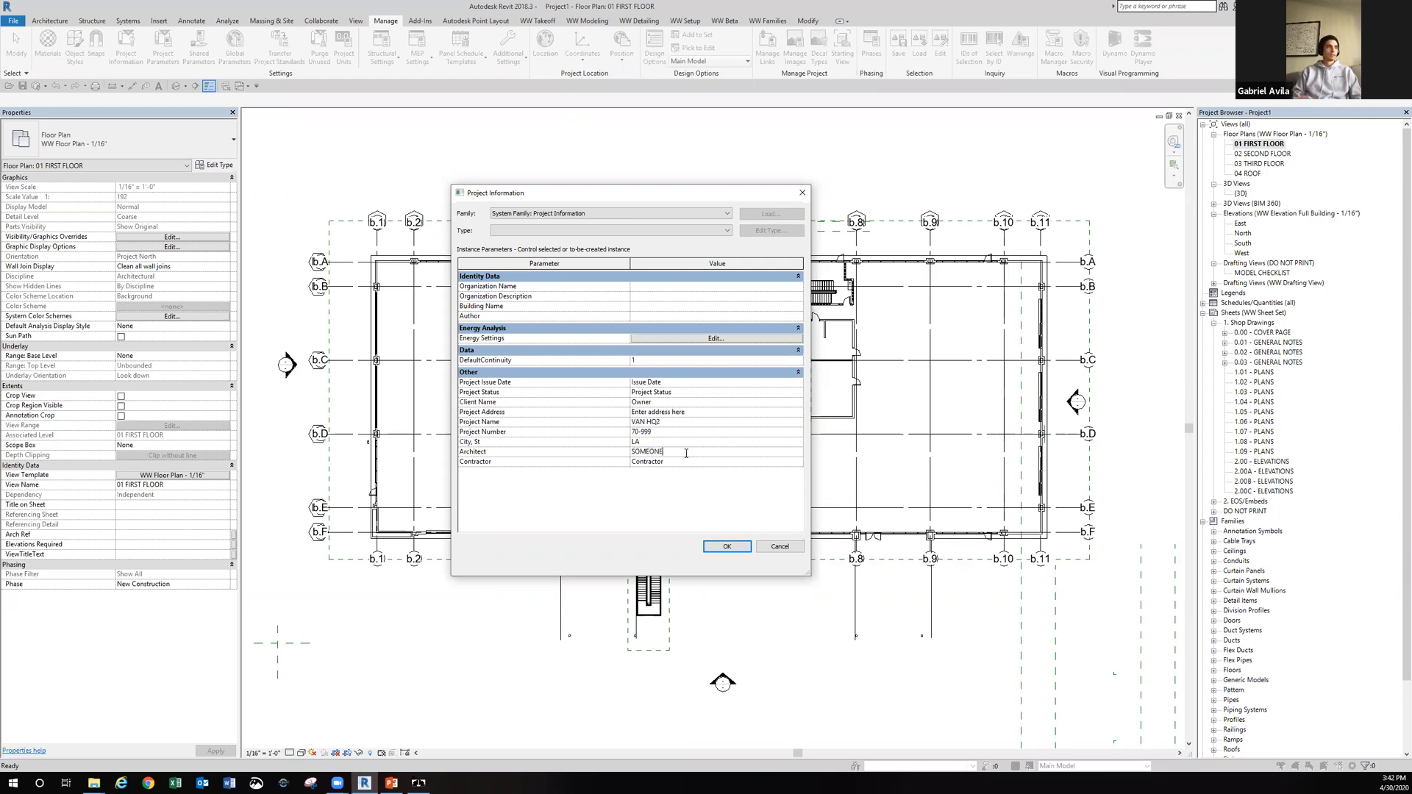
click(685, 464)
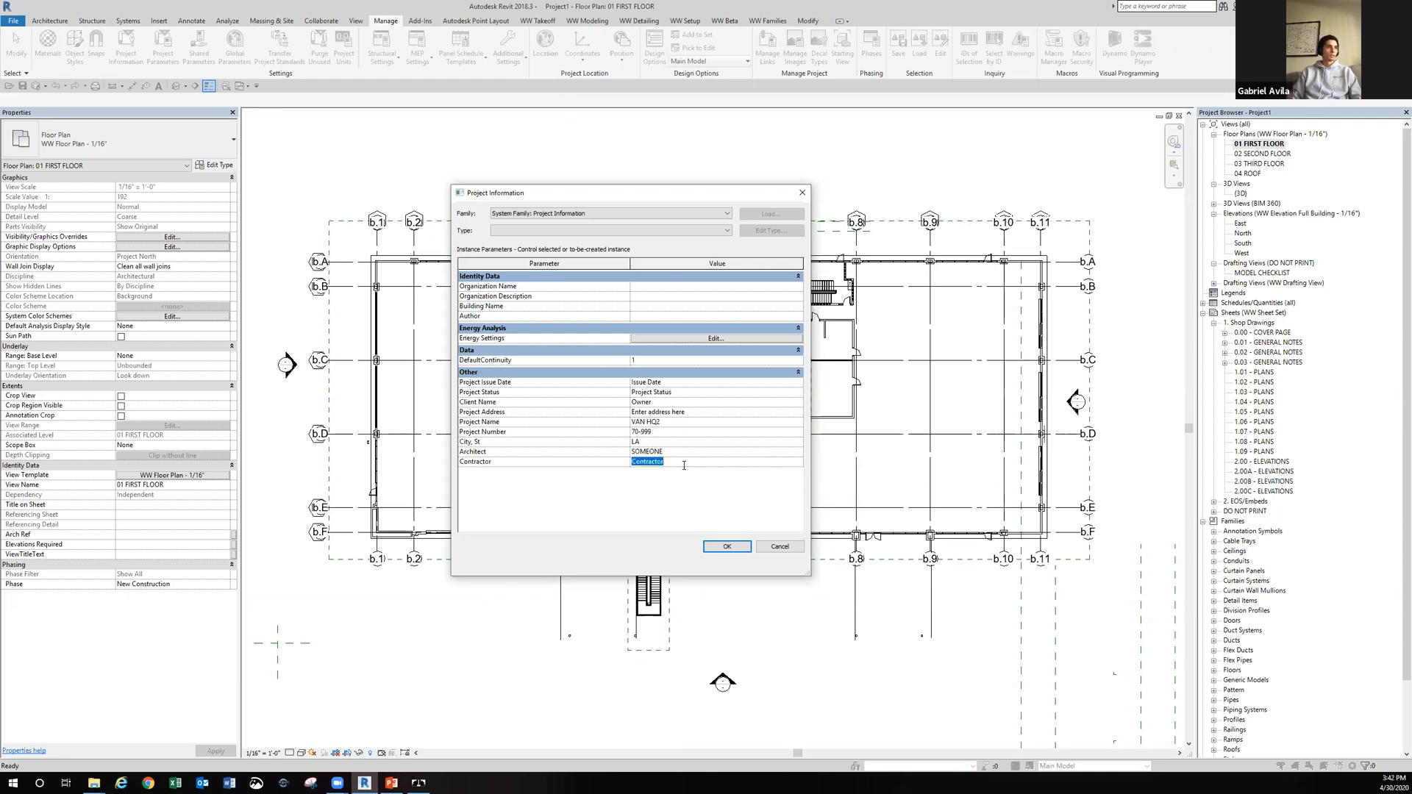
text(ALSO SOMEONE)
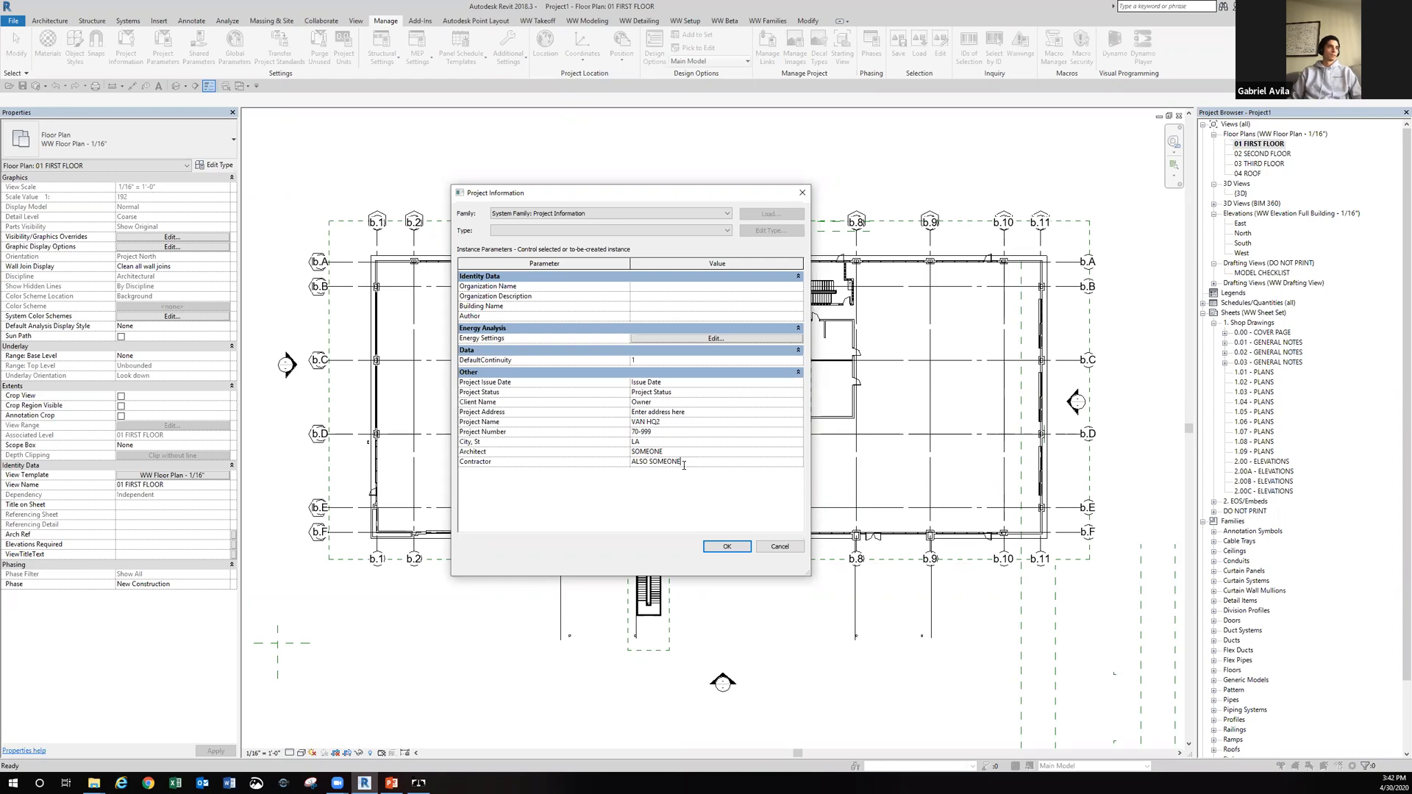
click(728, 547)
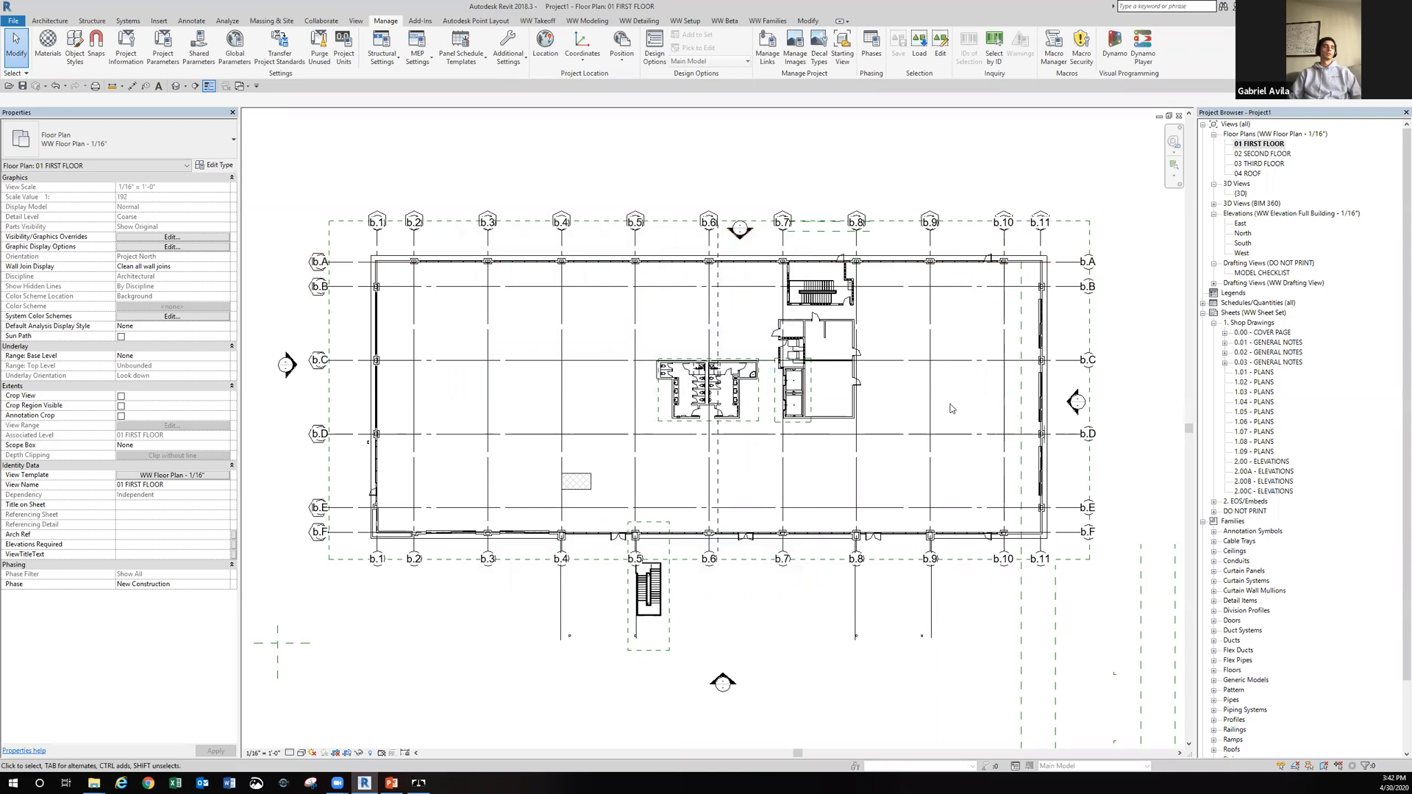
Check the project information on sheets 0.00 - COVER PAGE and 1.01 - PLANS, and close both sheets.
click(1204, 522)
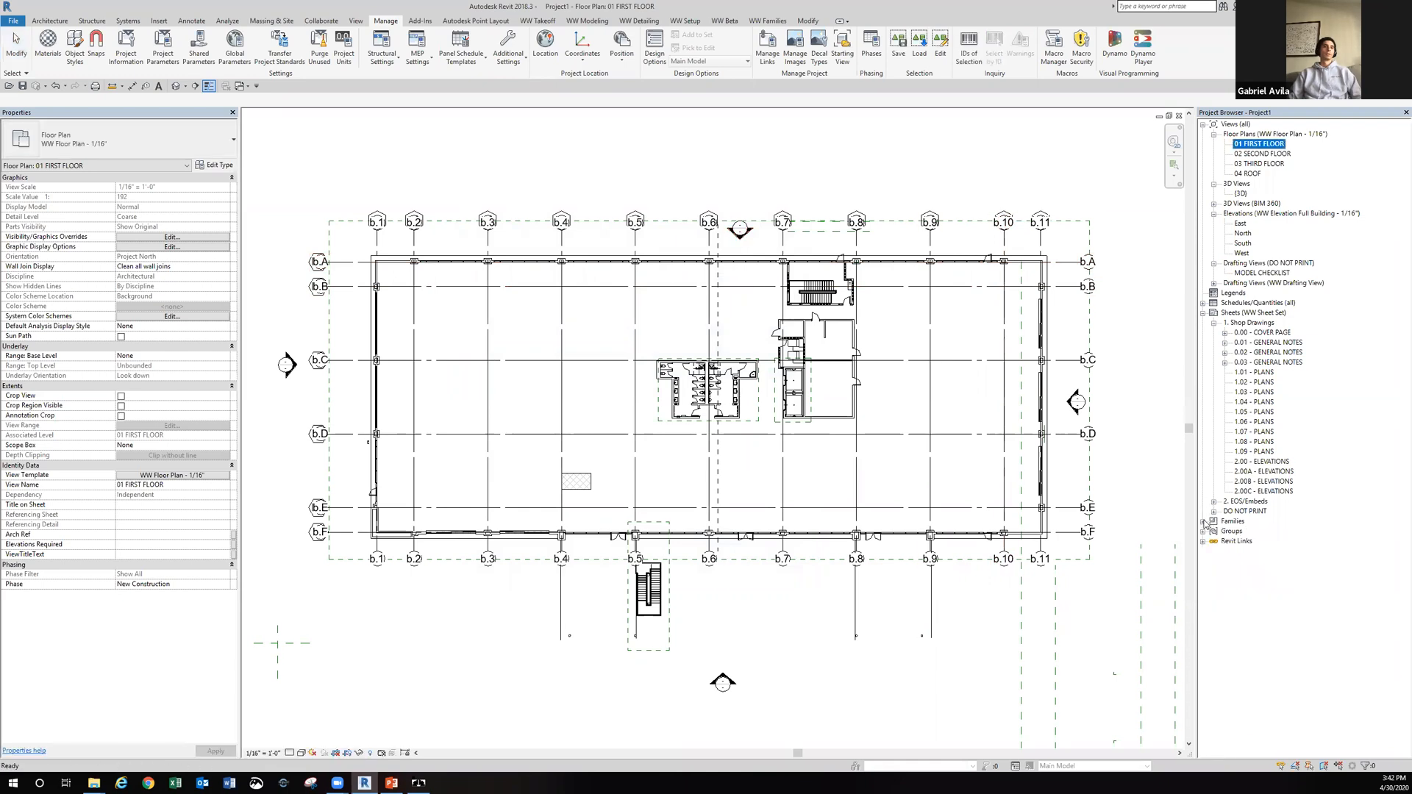
double_click(1262, 332)
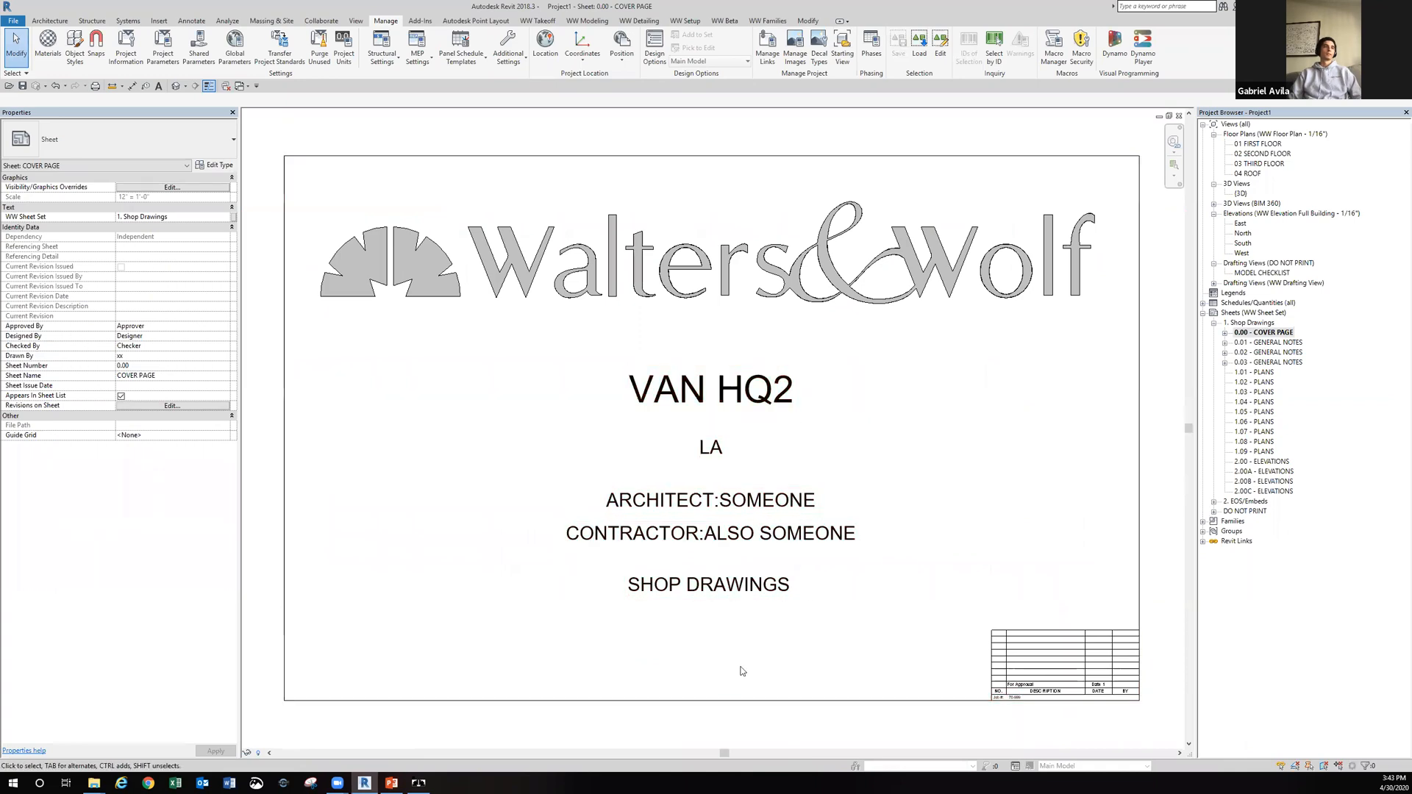
double_click(1255, 373)
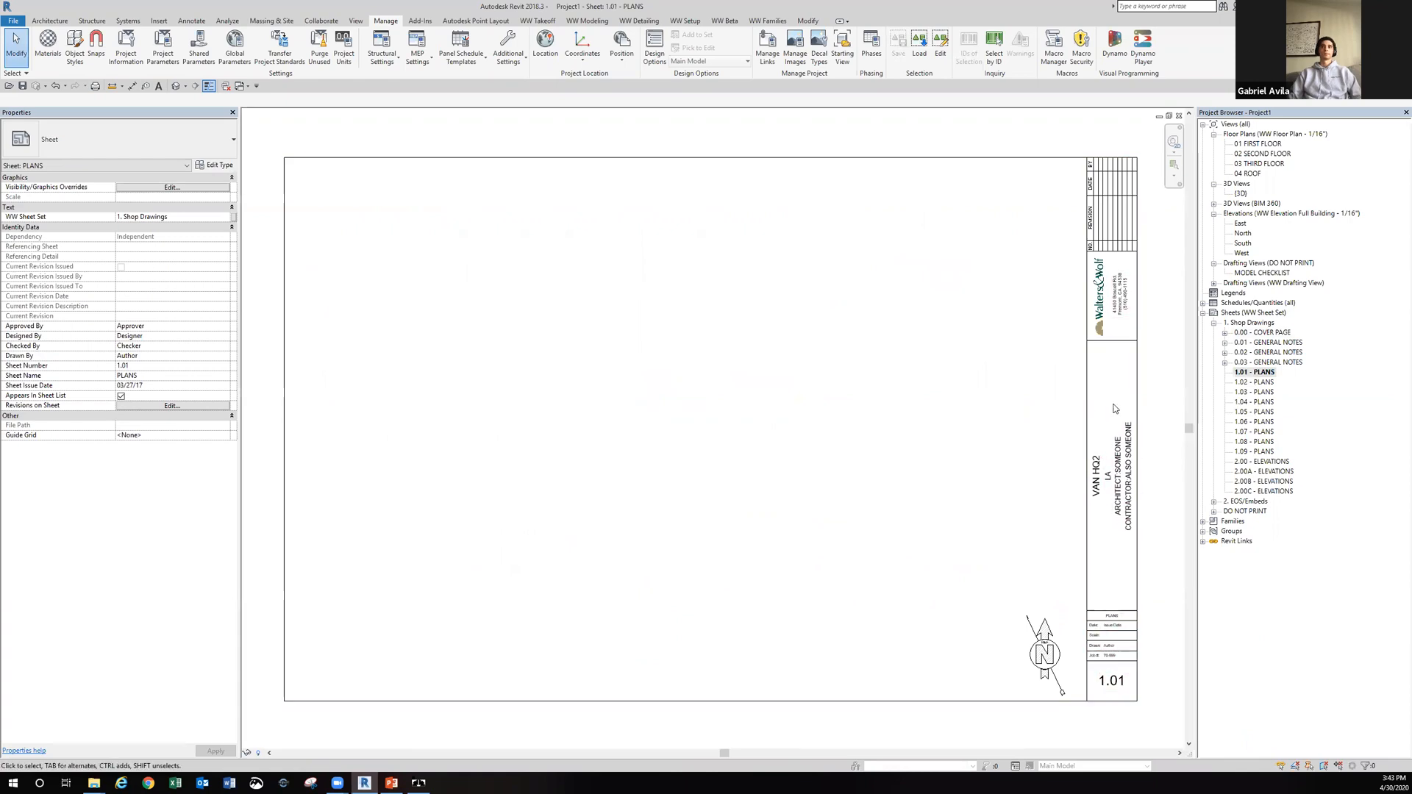
click(1179, 117)
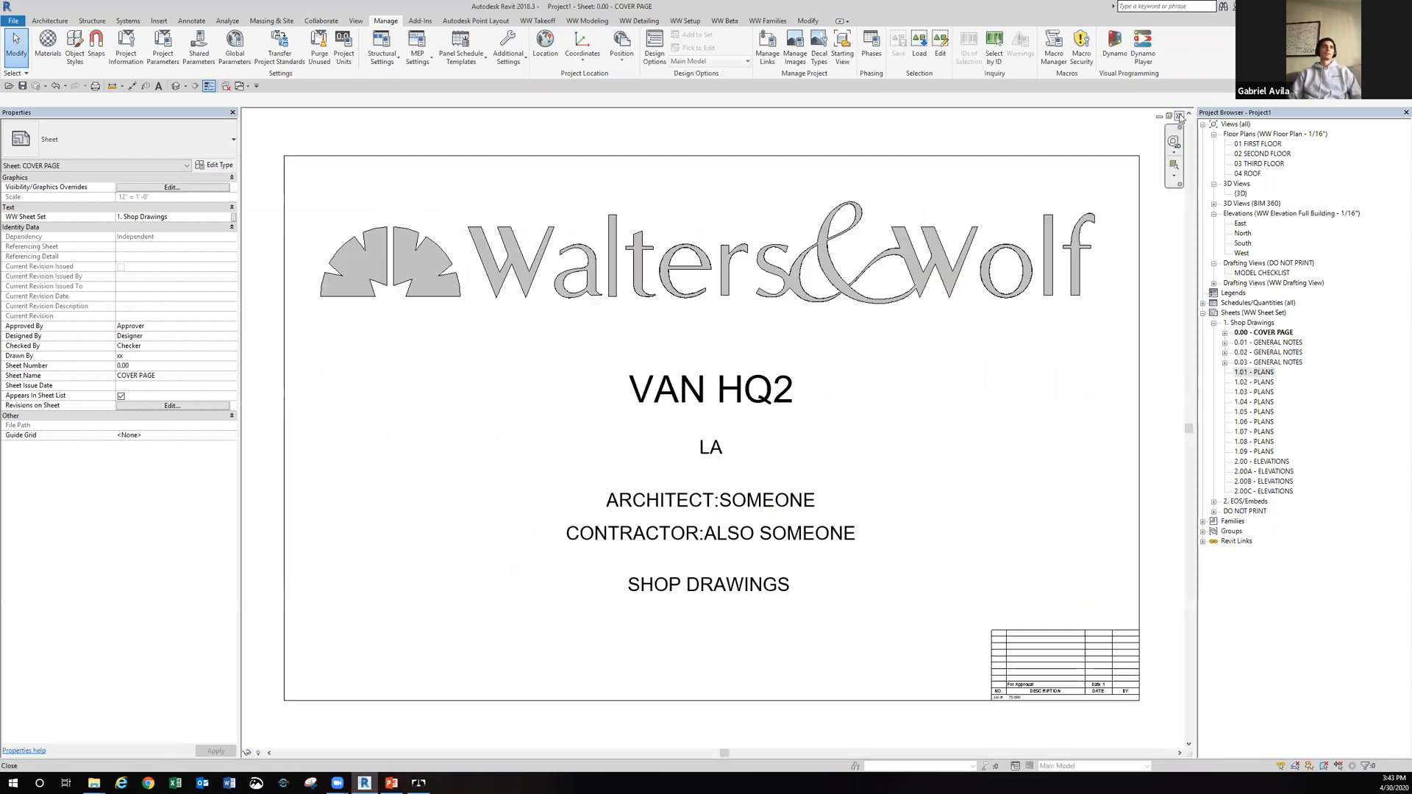
click(1179, 116)
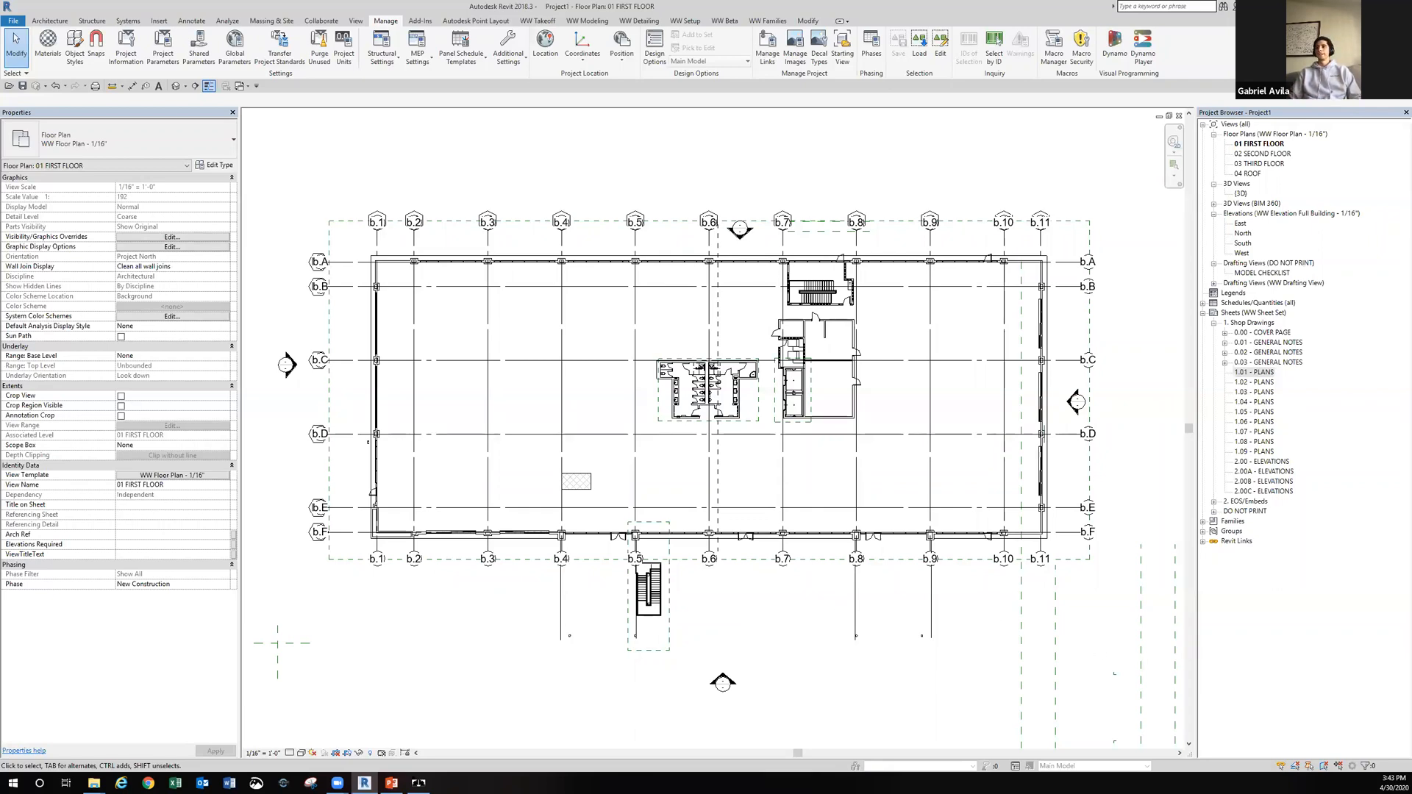
Switch to the PowerPoint presentation, advance to the Q&A slide, and return to Revit.
key(alt+Tab)
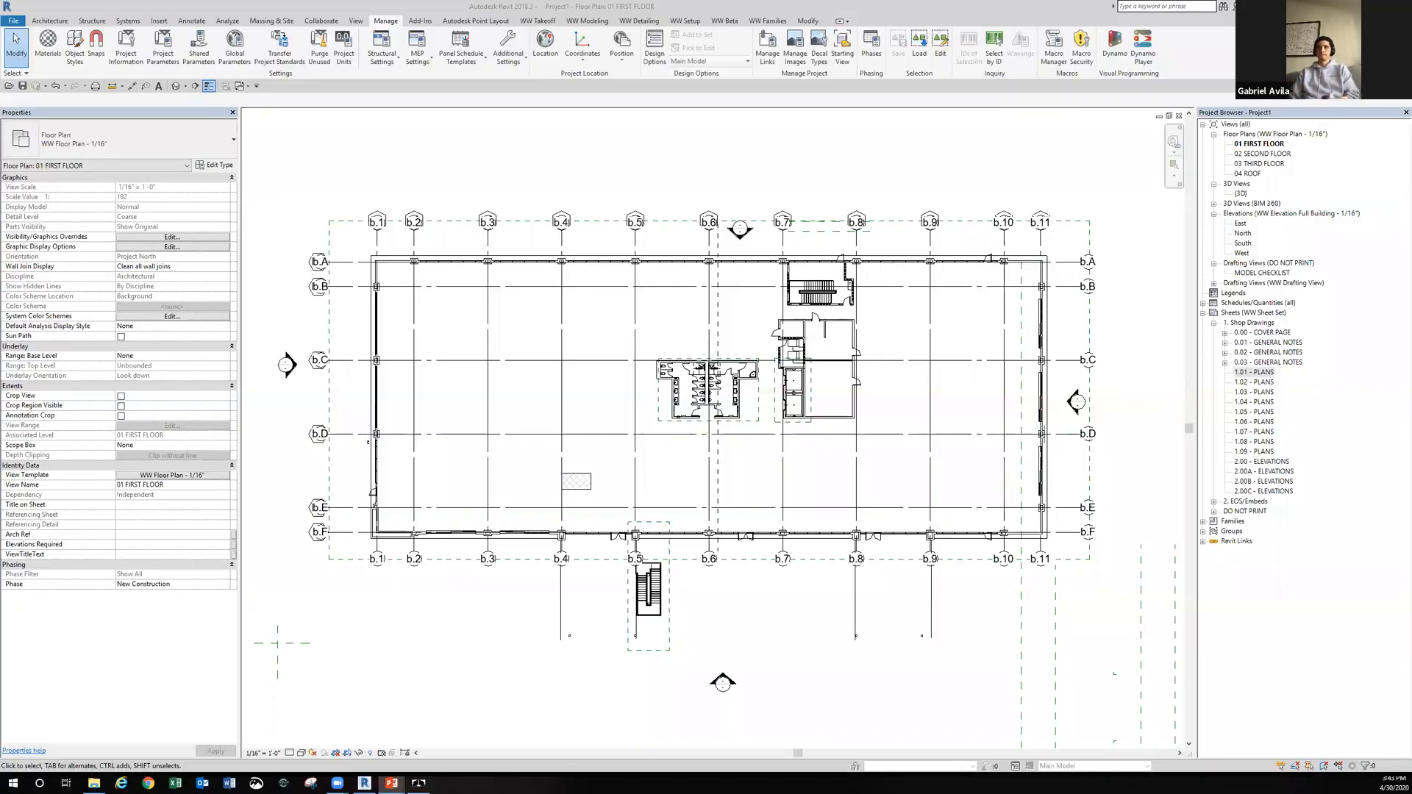
key(Right)
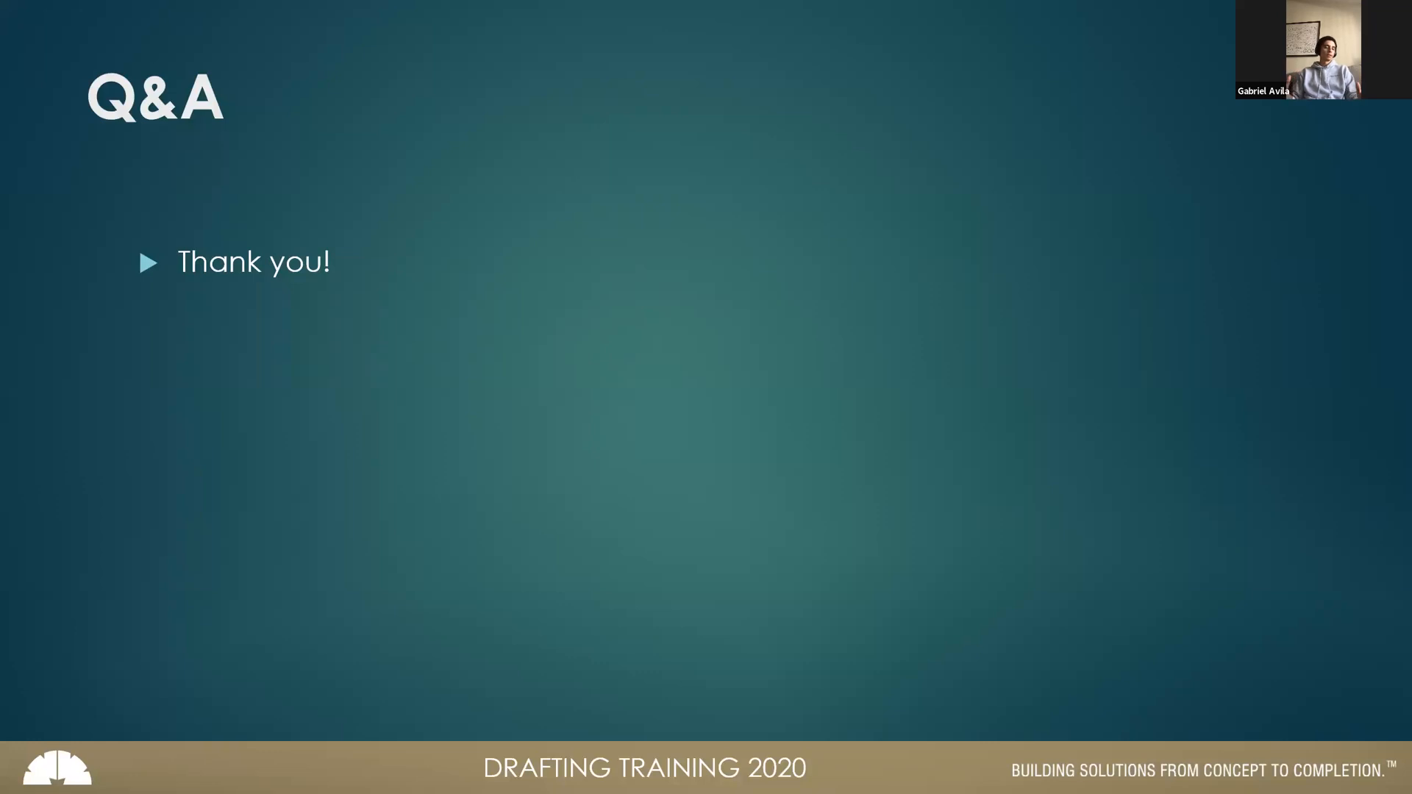
key(alt+Tab)
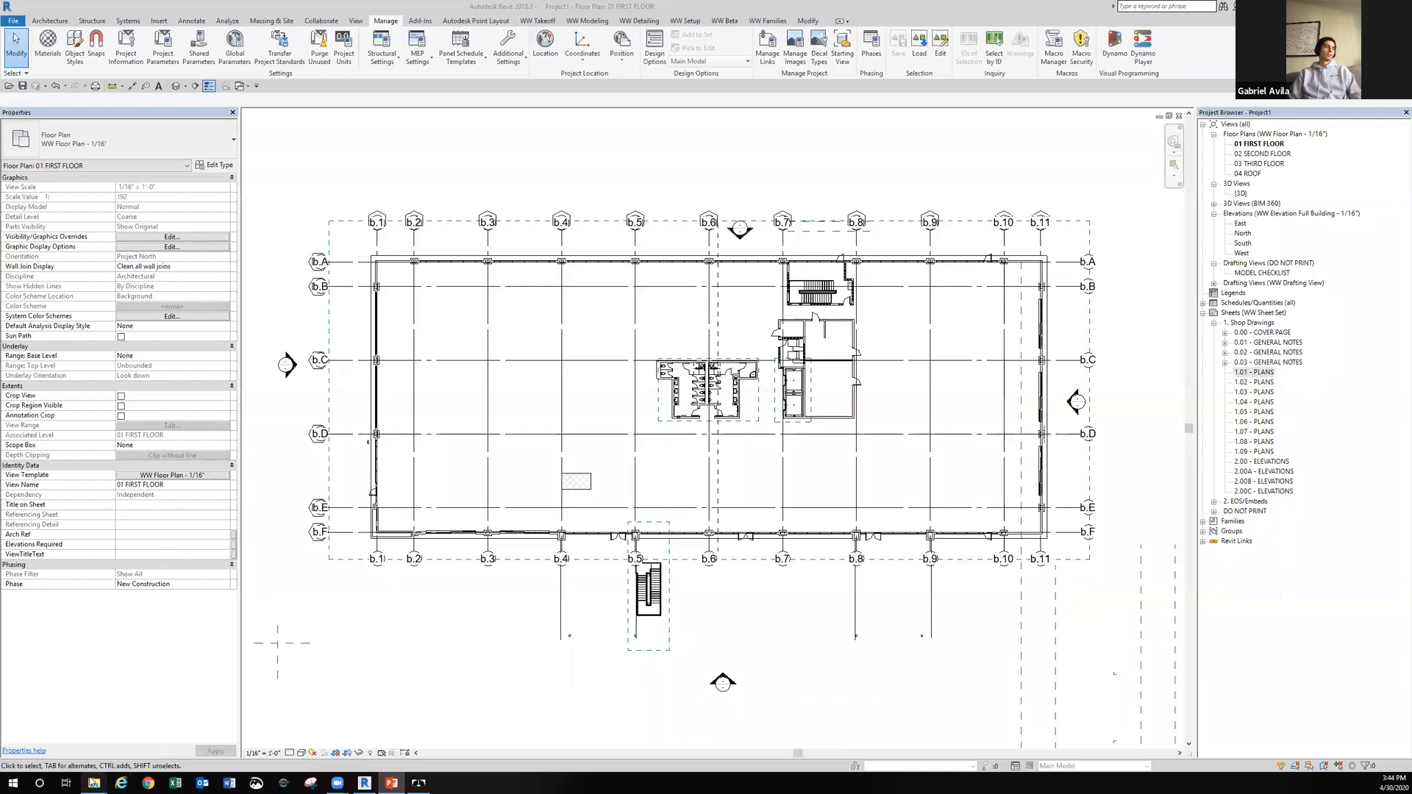
Open Handout.docx from the Drafting Training folder in Word.
mouse_move(97, 783)
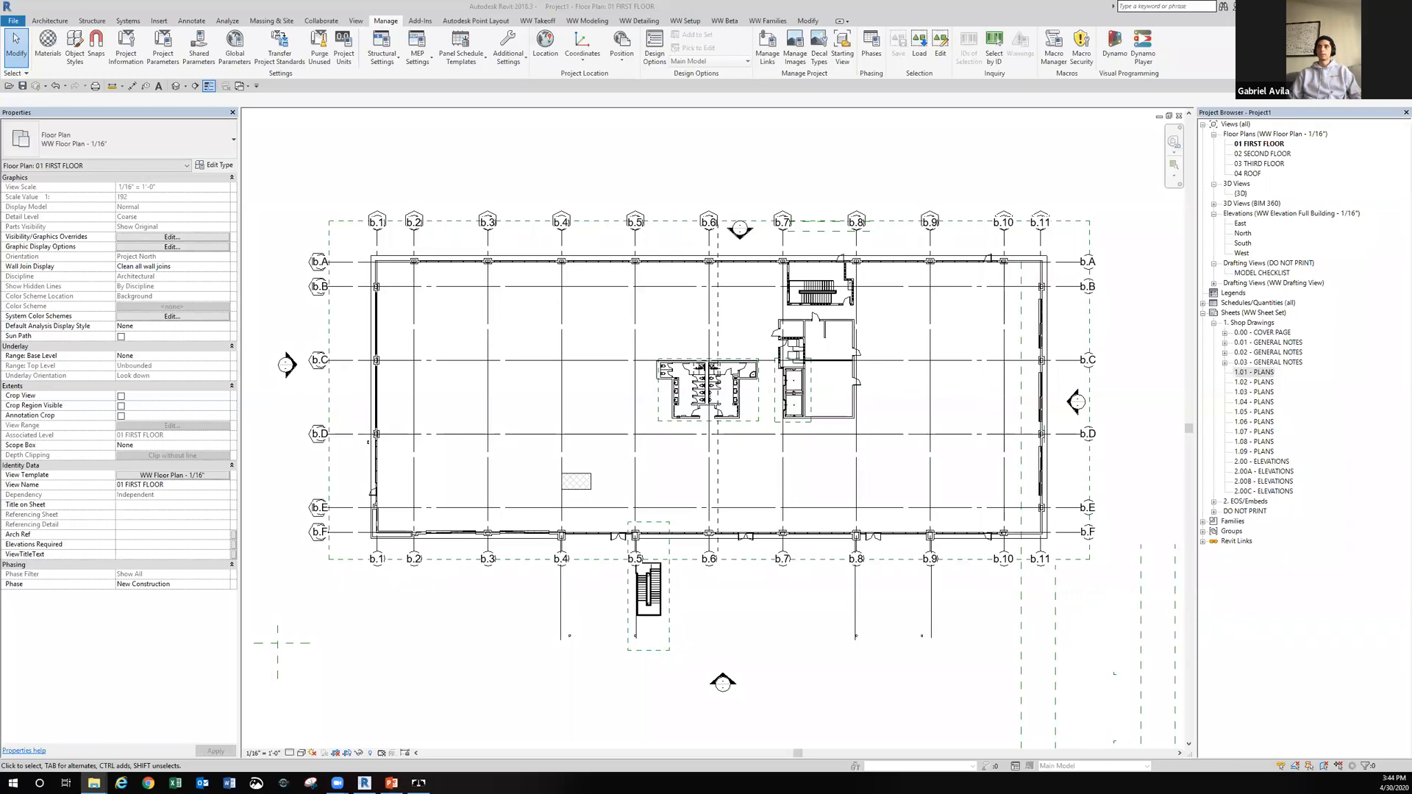
click(596, 295)
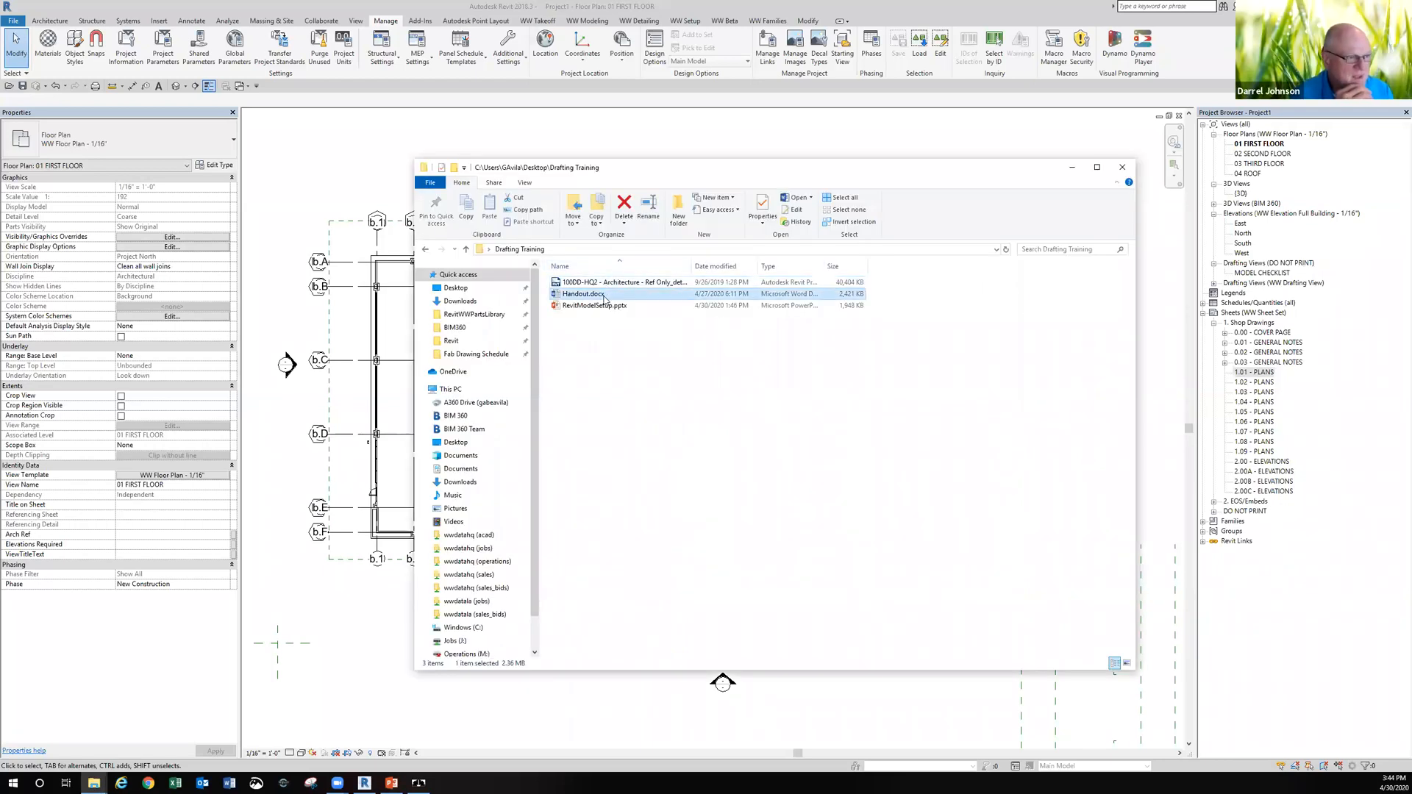
double_click(603, 295)
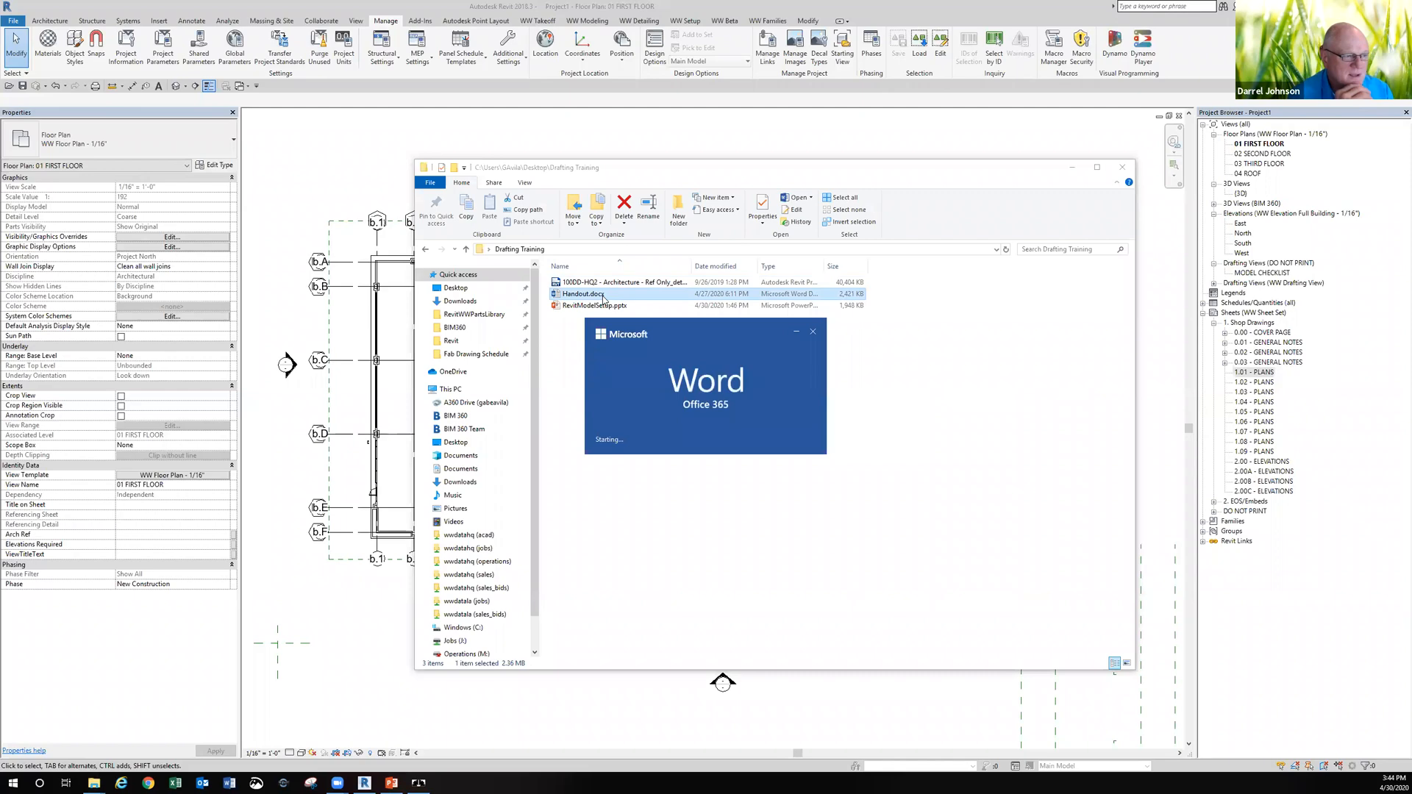
Look through the handout up to section 4.3 on acquiring coordinates, and return to the Revit floor plan.
scroll(603, 301, down, 20)
scroll(597, 293, up, 2)
scroll(597, 295, down, 15)
scroll(596, 298, down, 20)
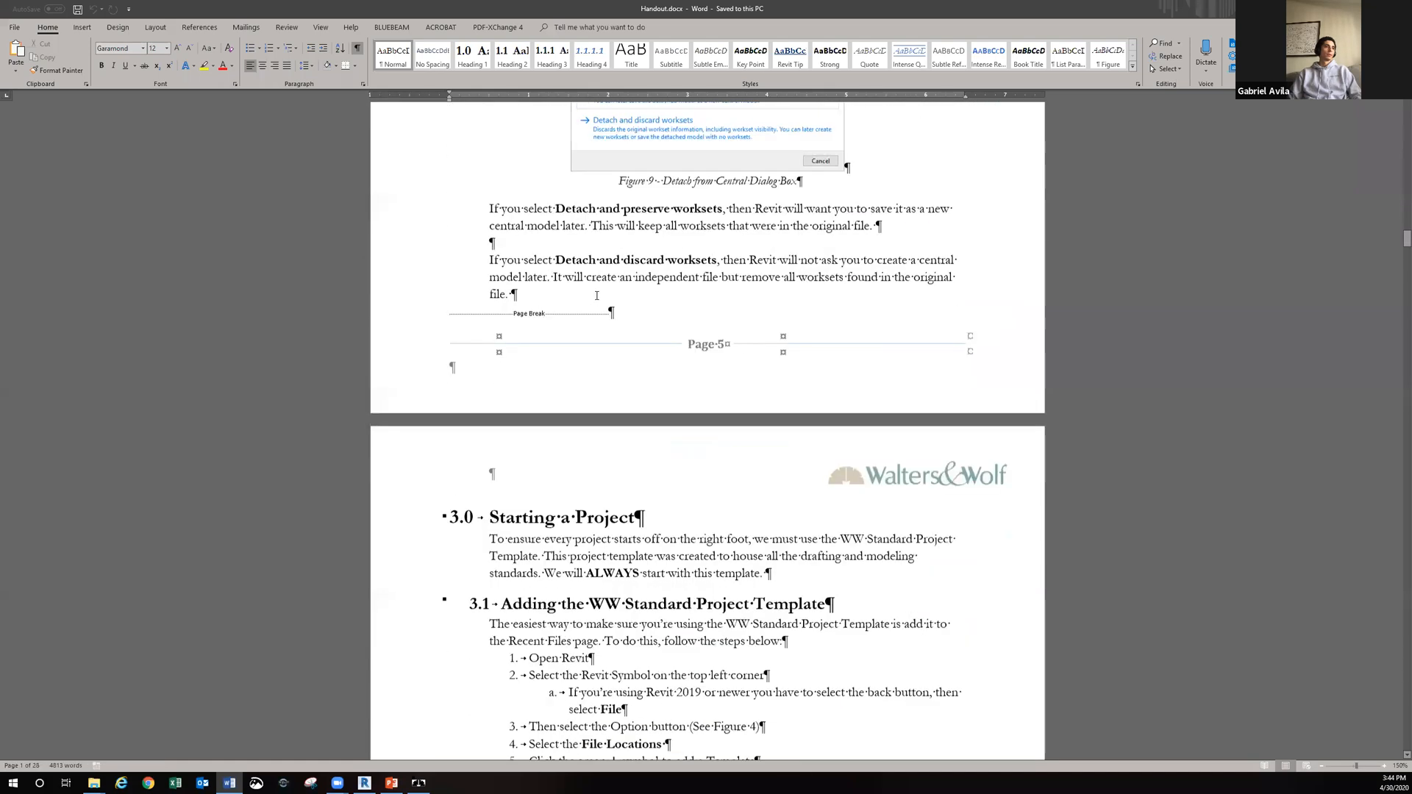
scroll(596, 295, down, 10)
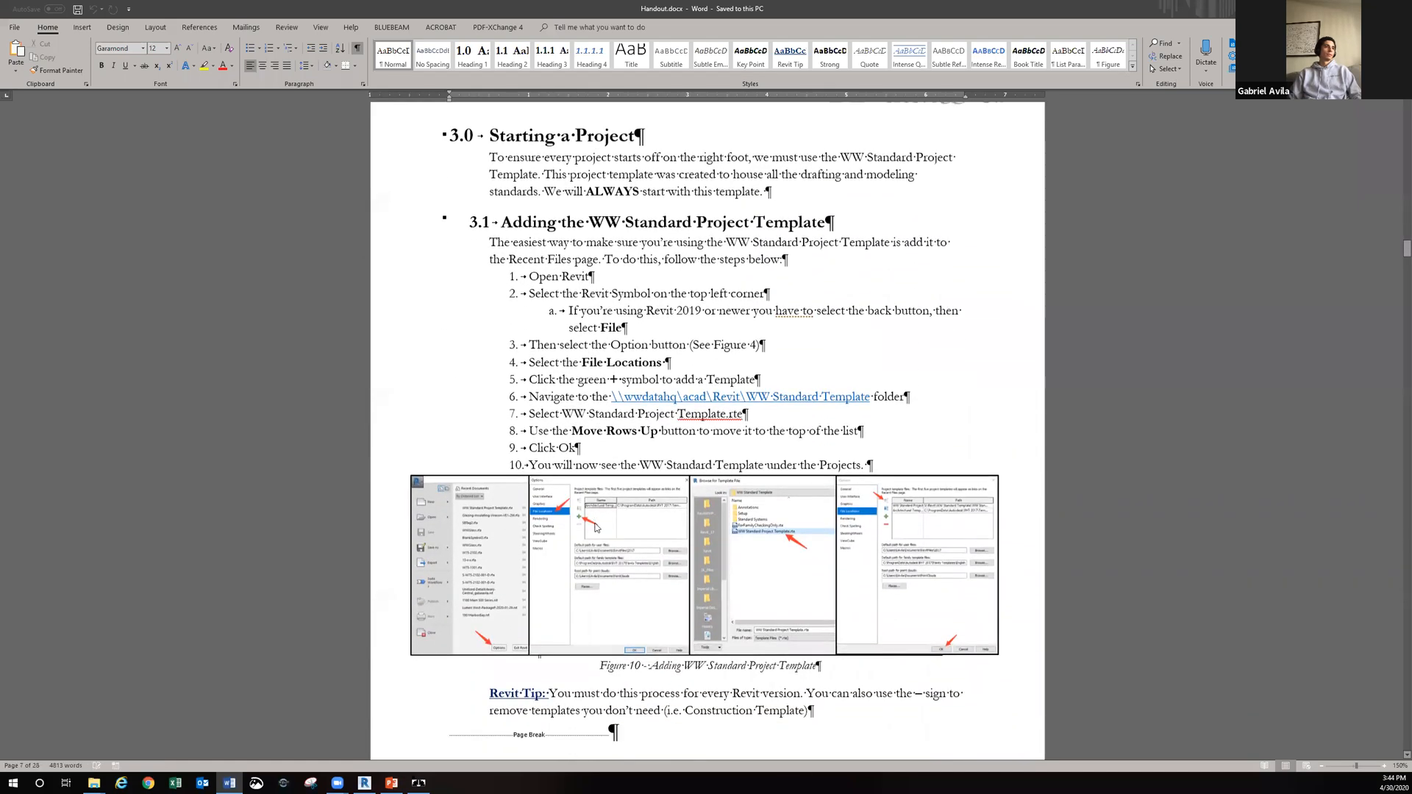
scroll(597, 527, down, 20)
scroll(594, 524, down, 20)
scroll(594, 527, down, 20)
scroll(592, 525, down, 20)
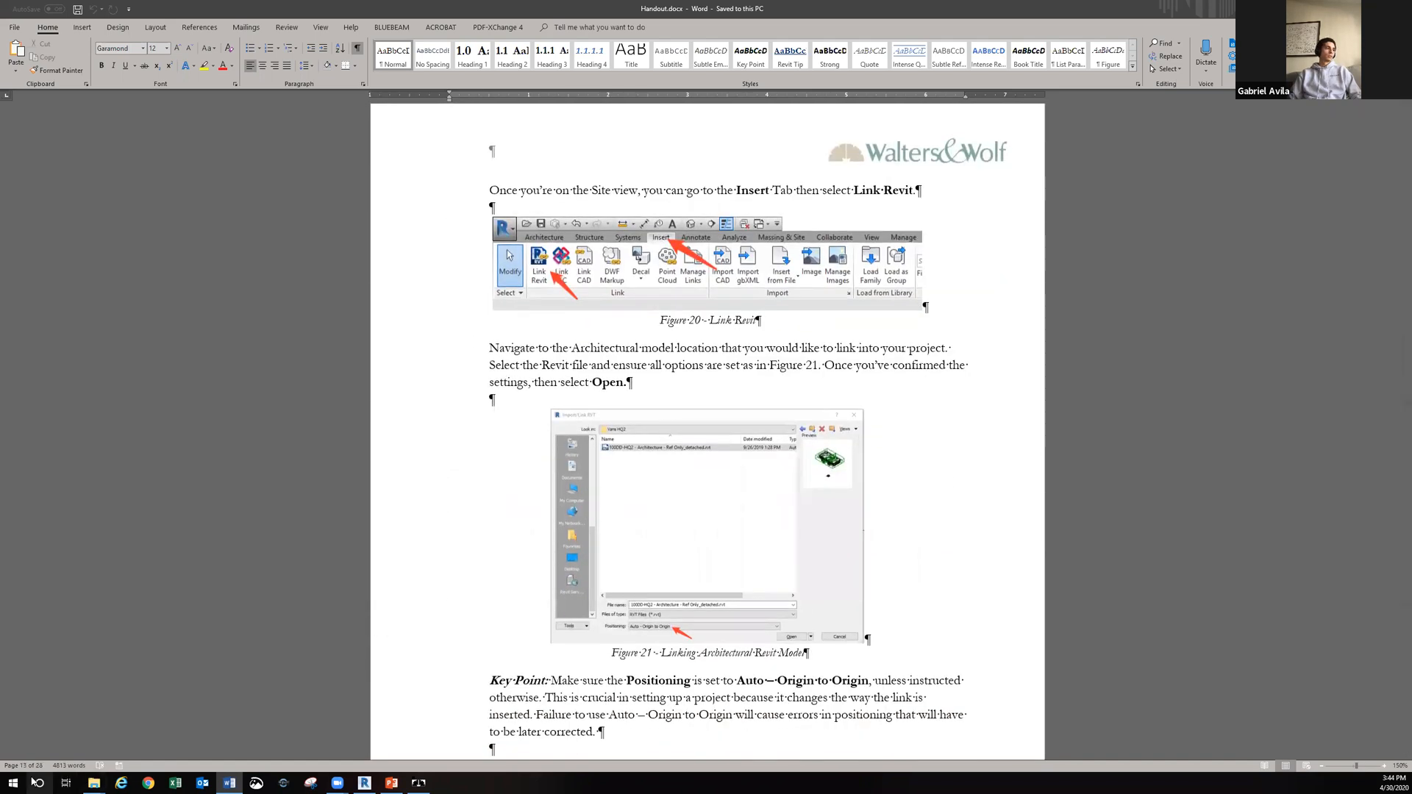
scroll(539, 592, down, 20)
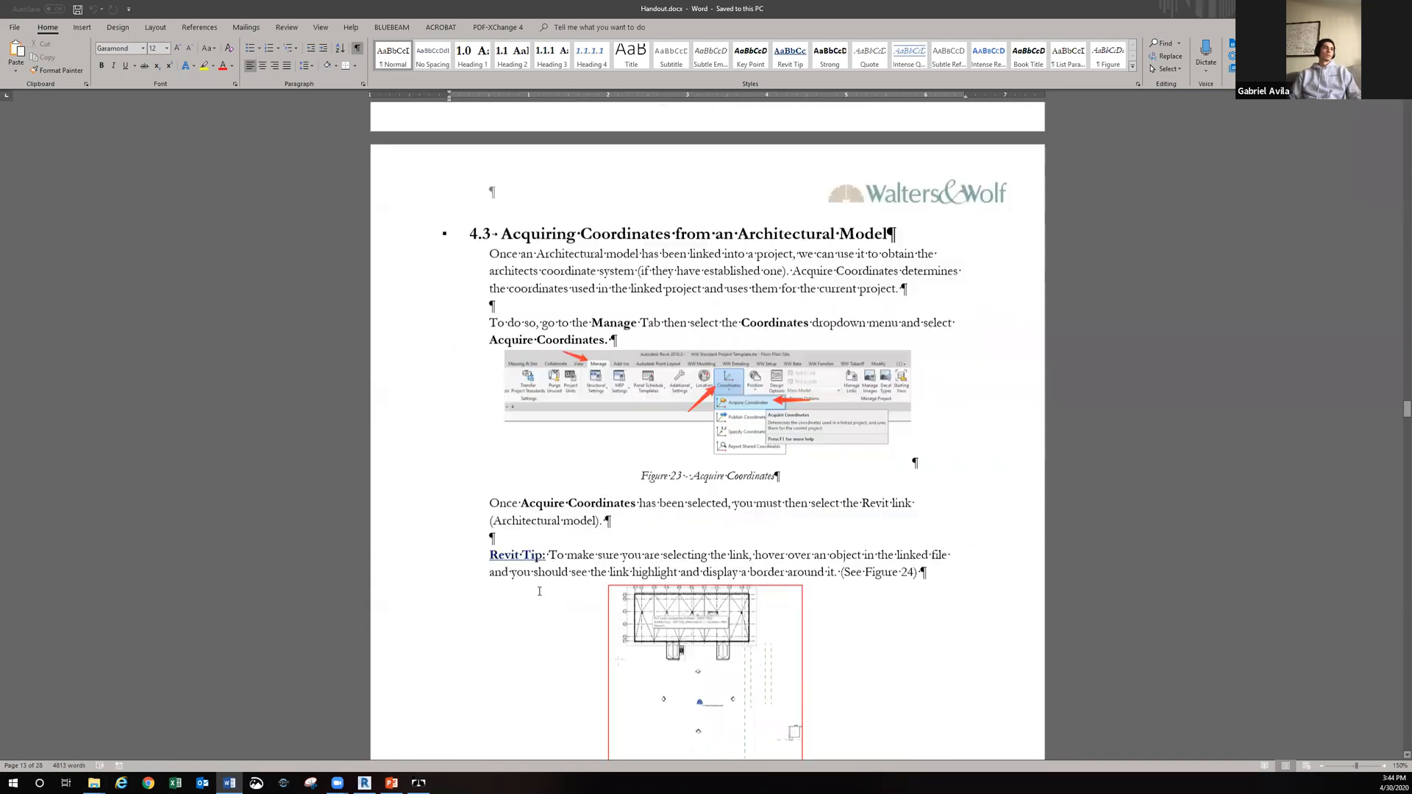
scroll(539, 591, down, 1)
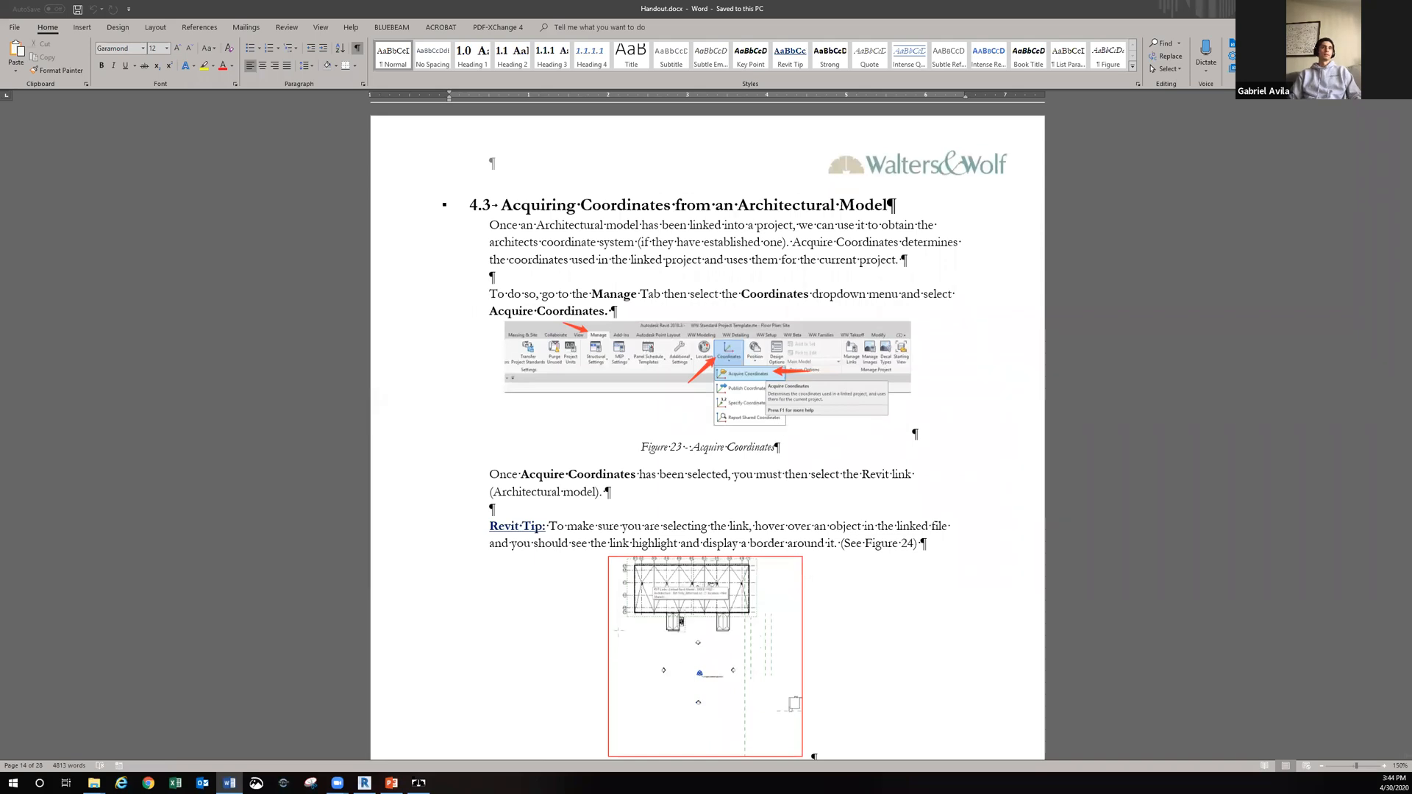
click(1395, 9)
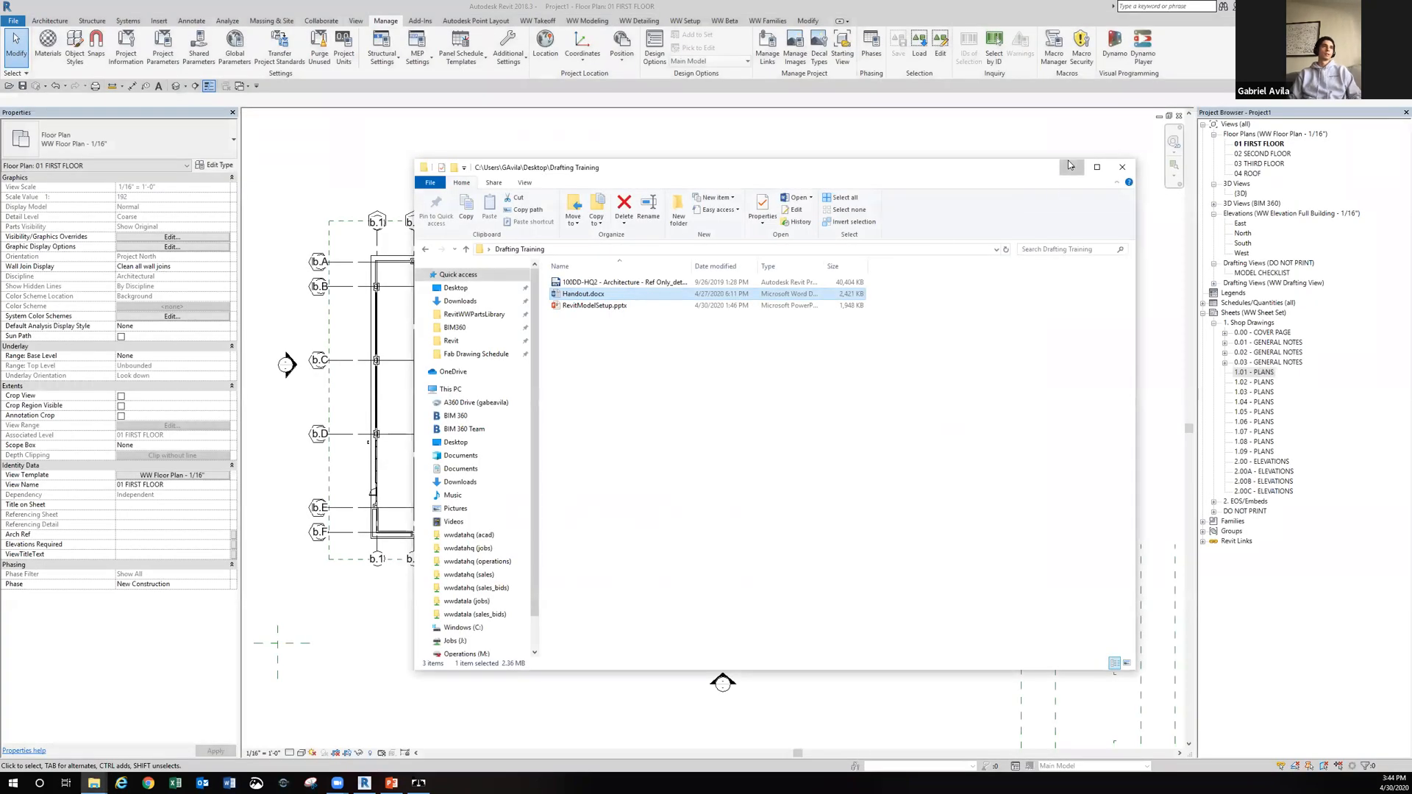
click(1072, 167)
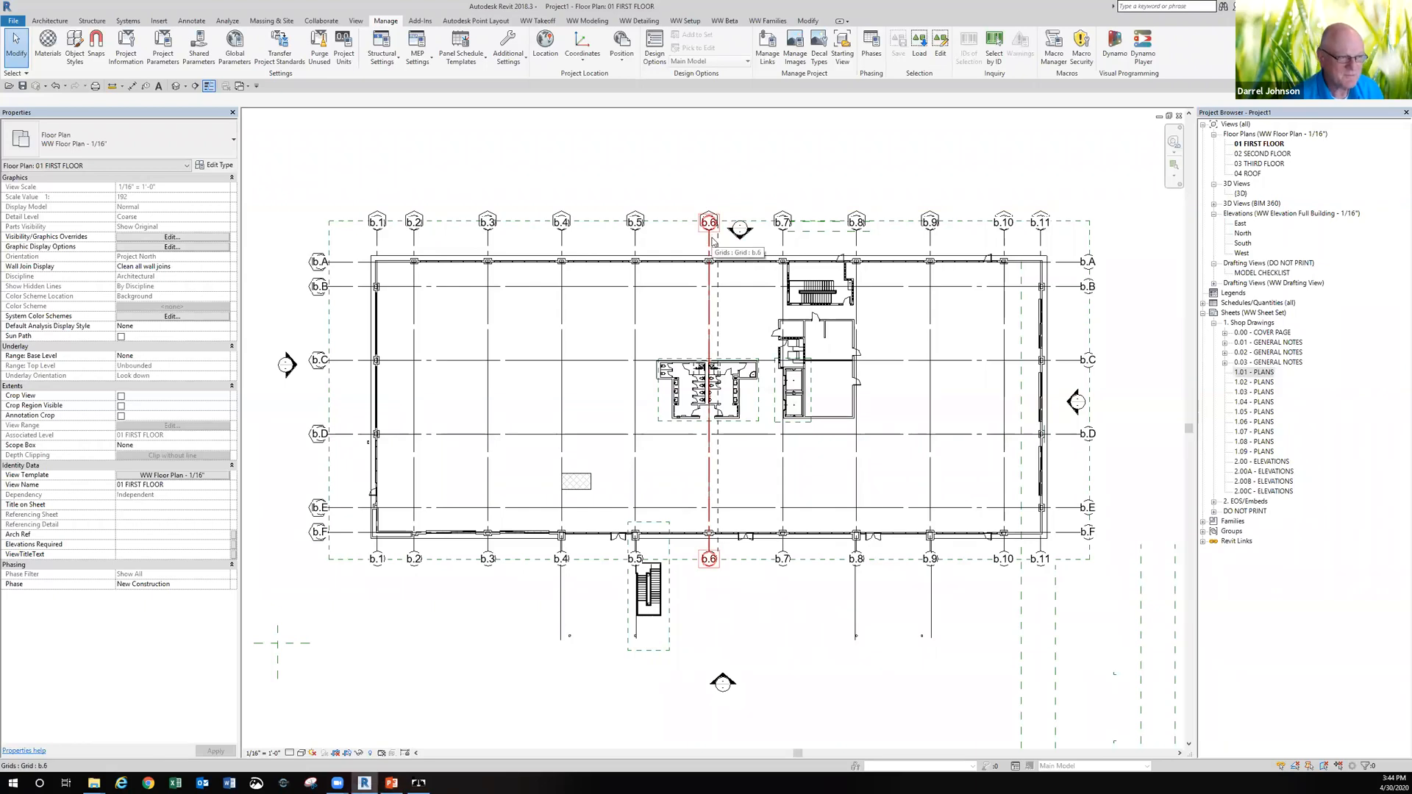
Temporarily hide the linked architectural model in the 01 FIRST FLOOR plan to check the project's own grids, and restore the link.
click(710, 241)
key(Escape)
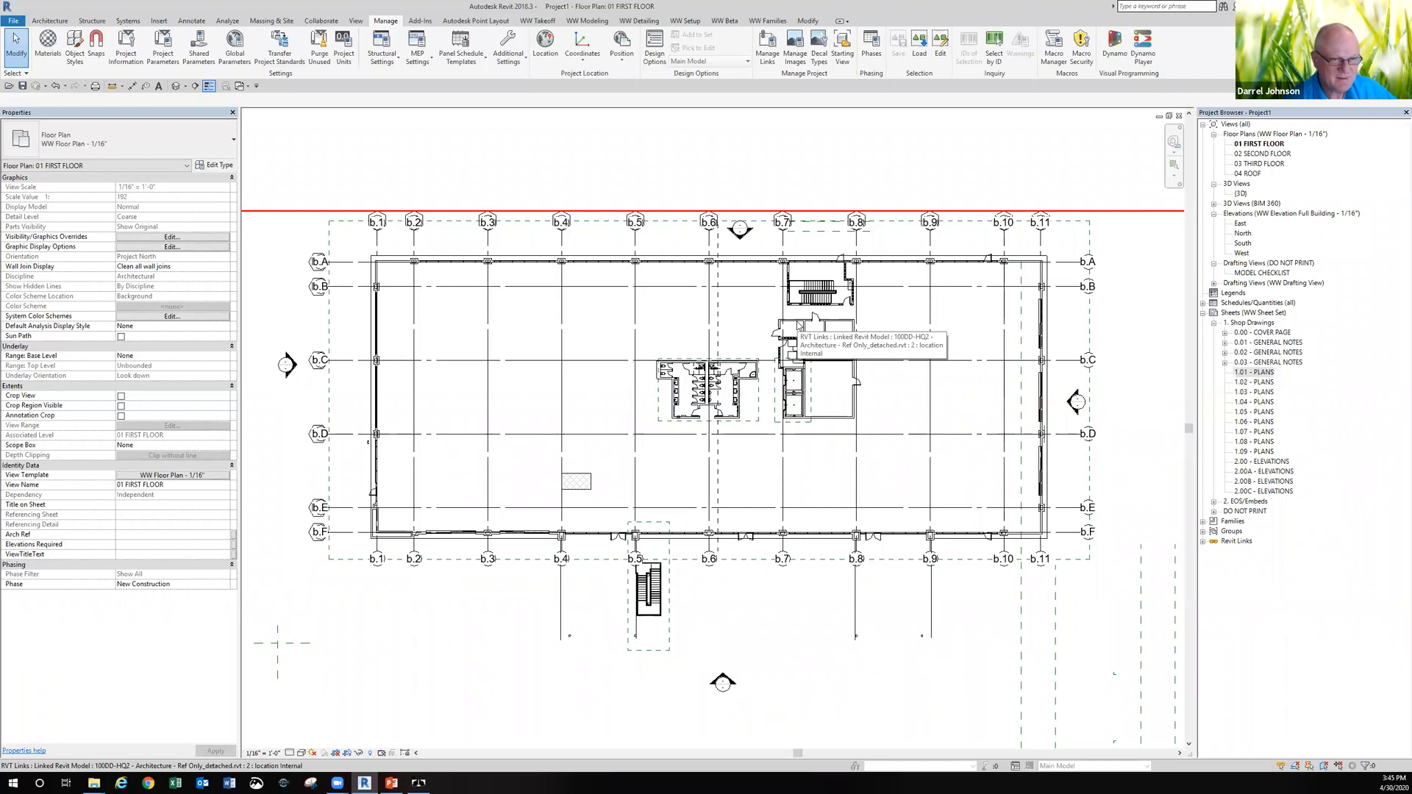
click(799, 325)
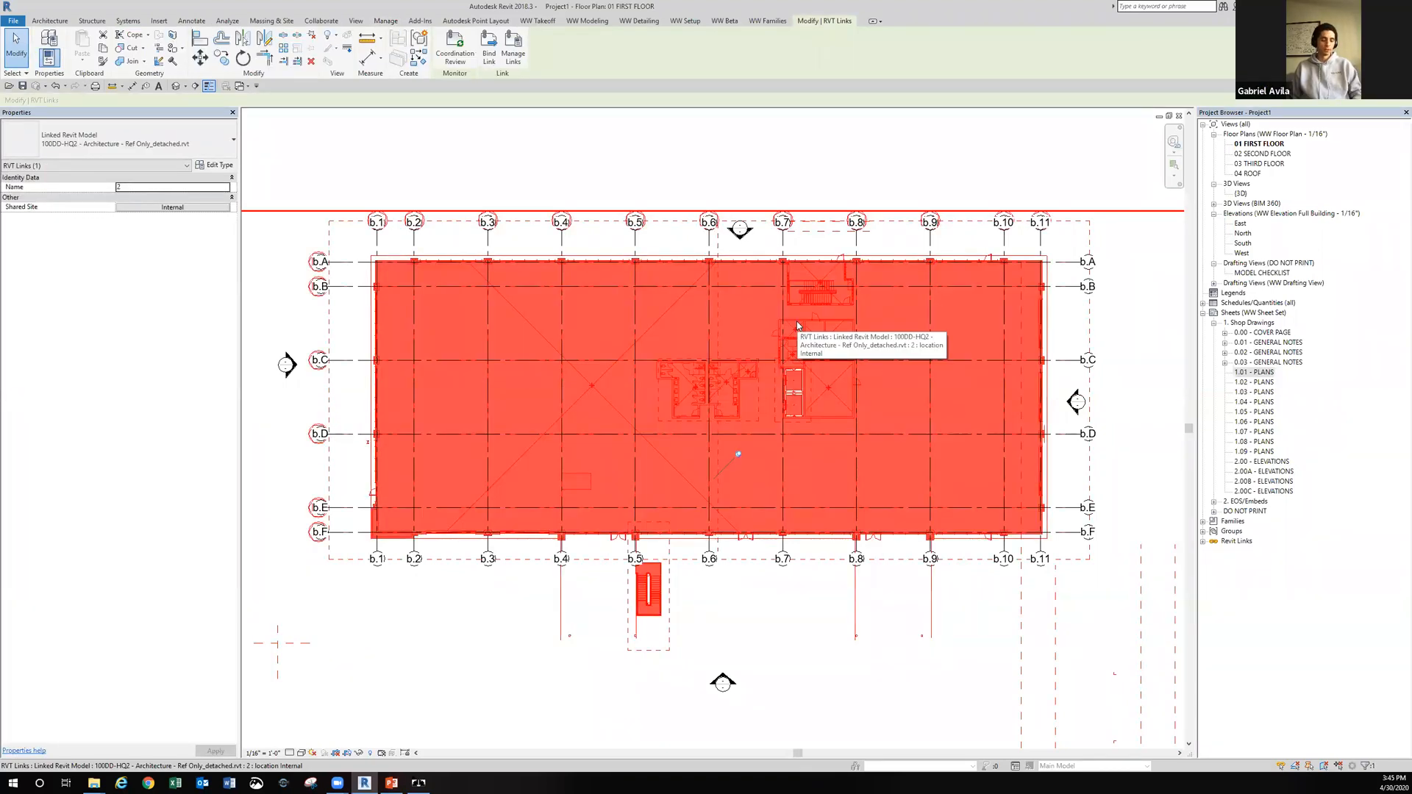
key(Escape)
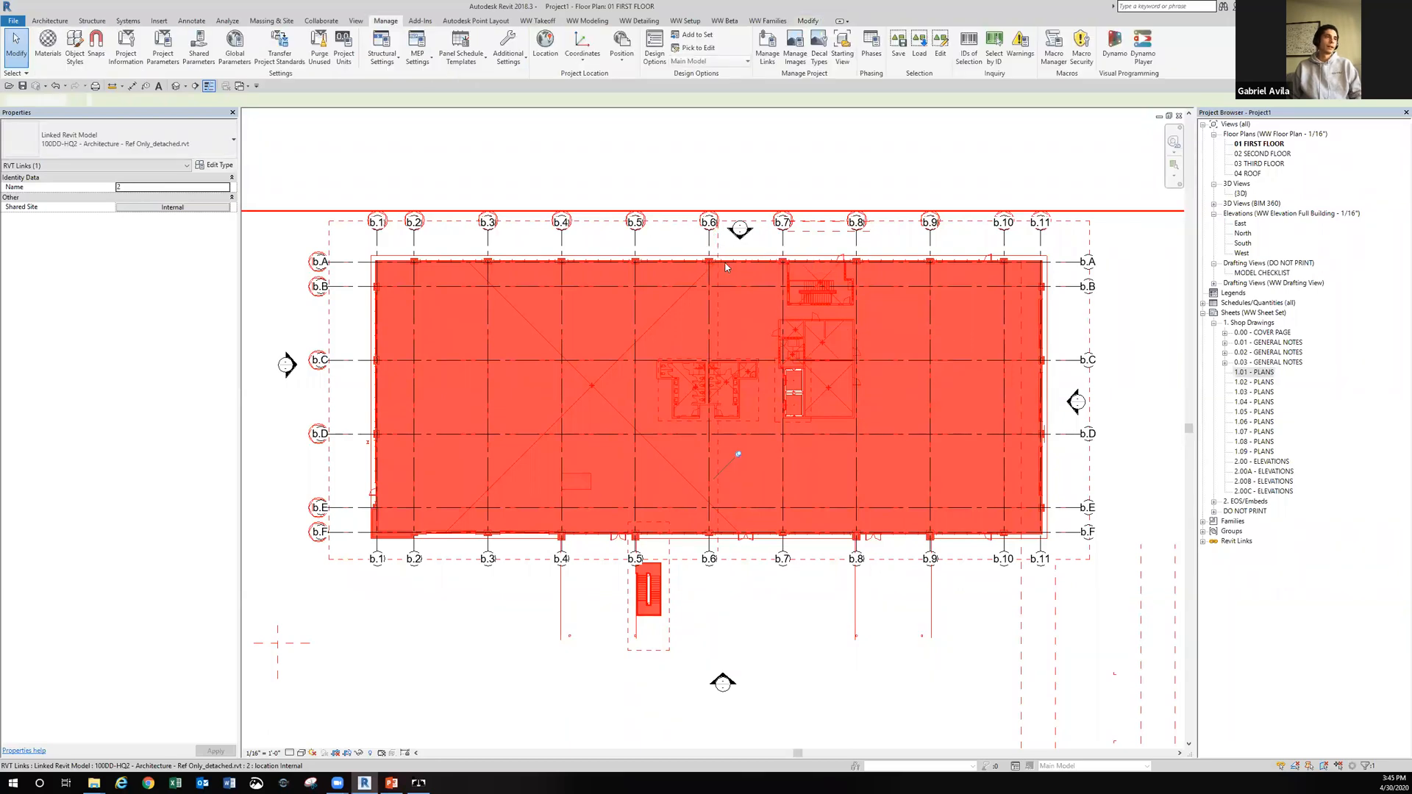
click(798, 343)
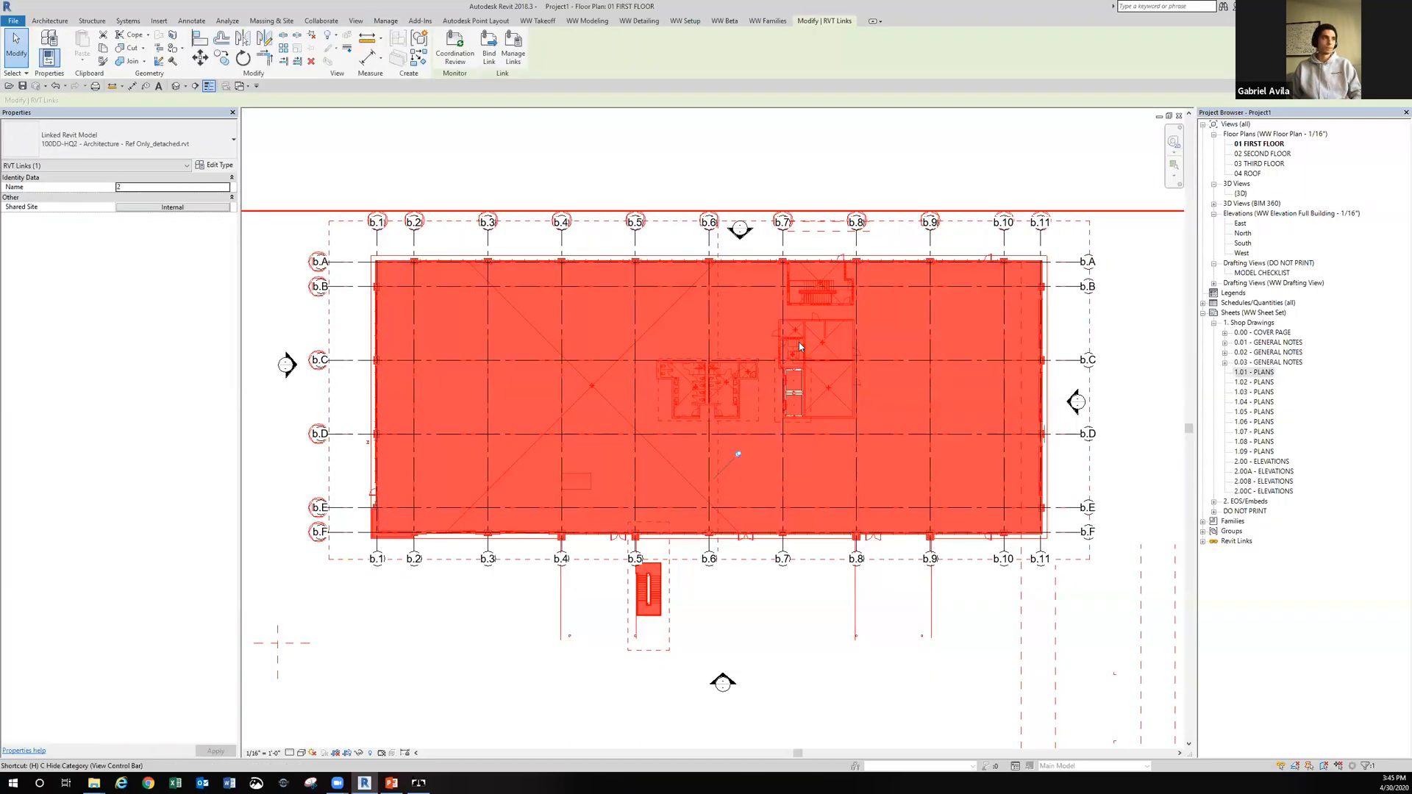
key(h)
key(h)
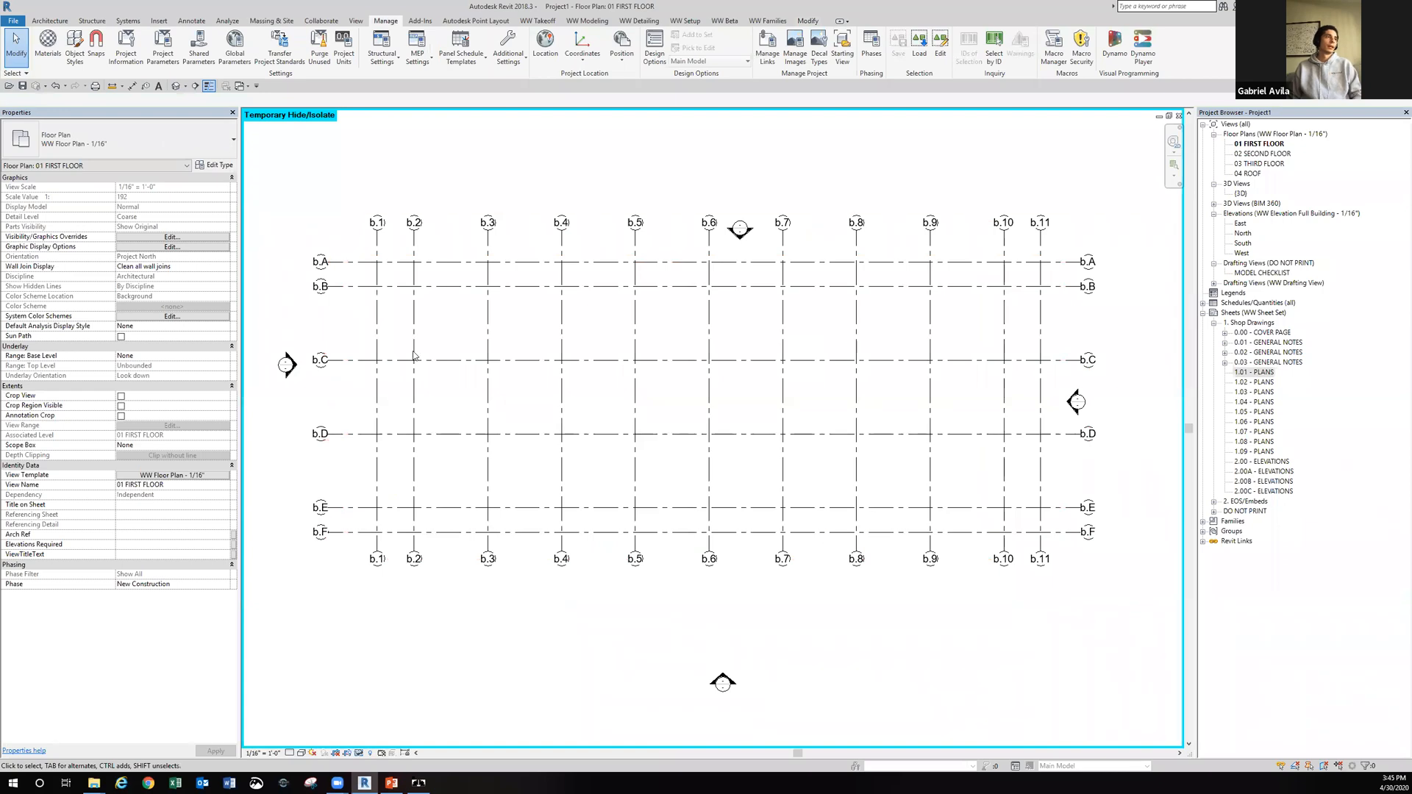
key(h)
key(r)
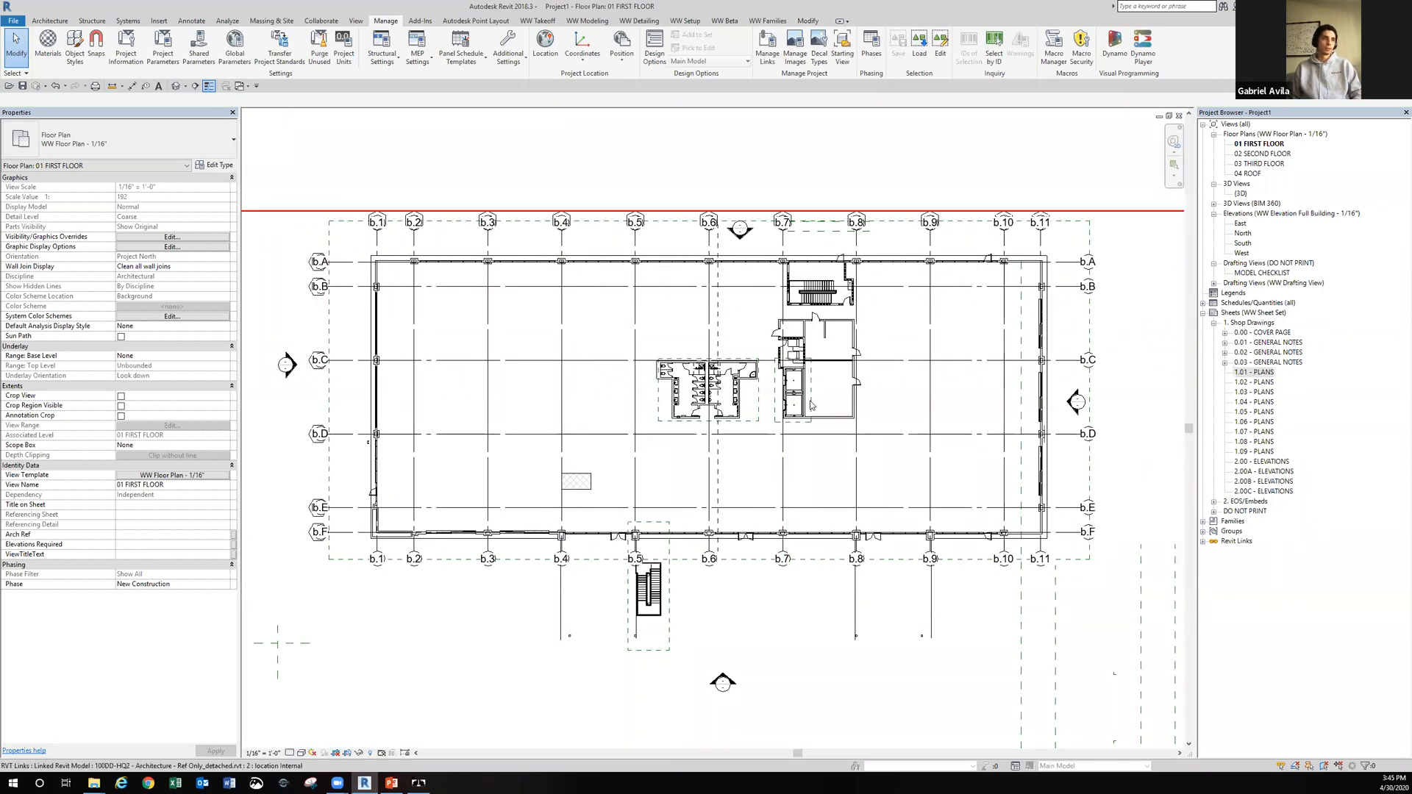
Temporarily isolate the linked architectural model in the 01 FIRST FLOOR plan.
click(811, 397)
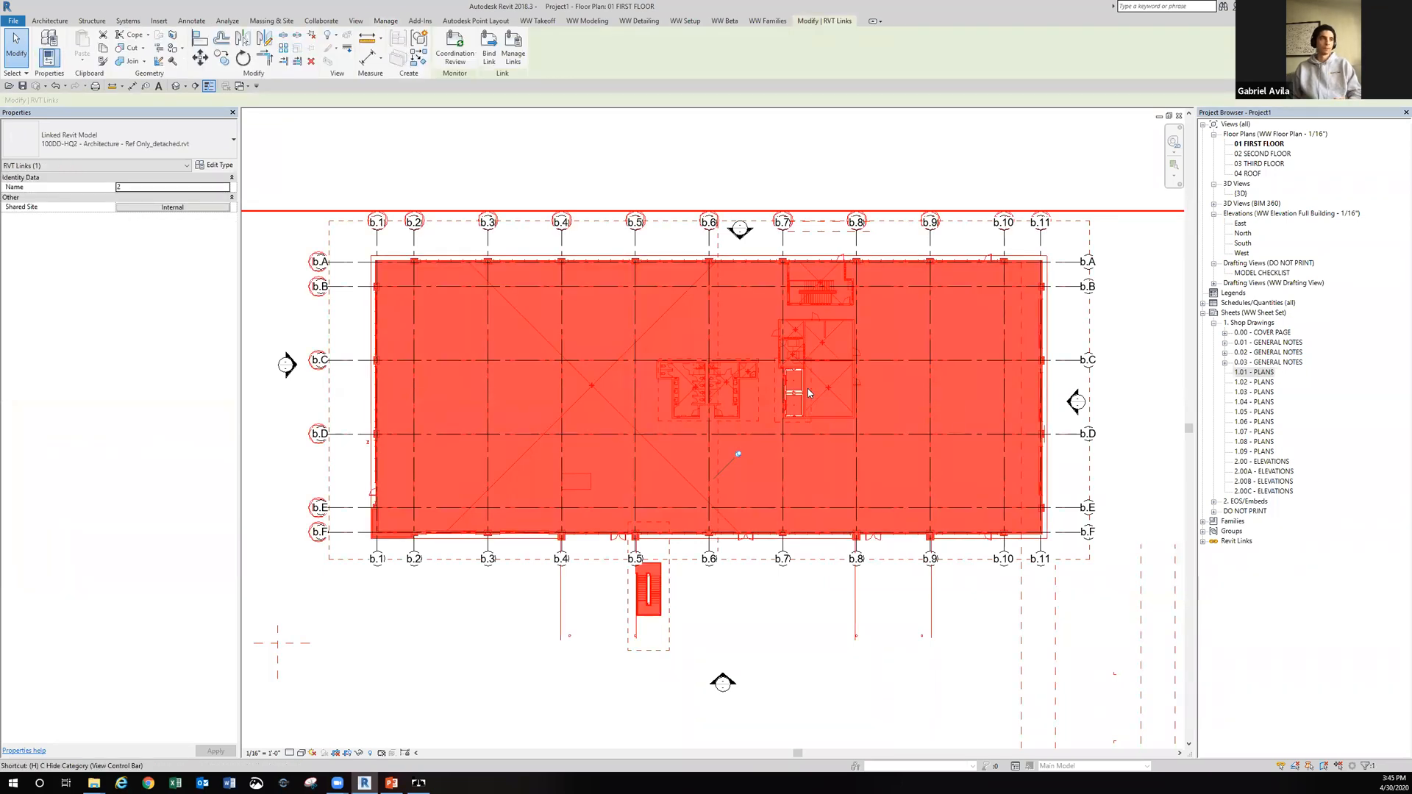
key(h)
key(i)
key(Escape)
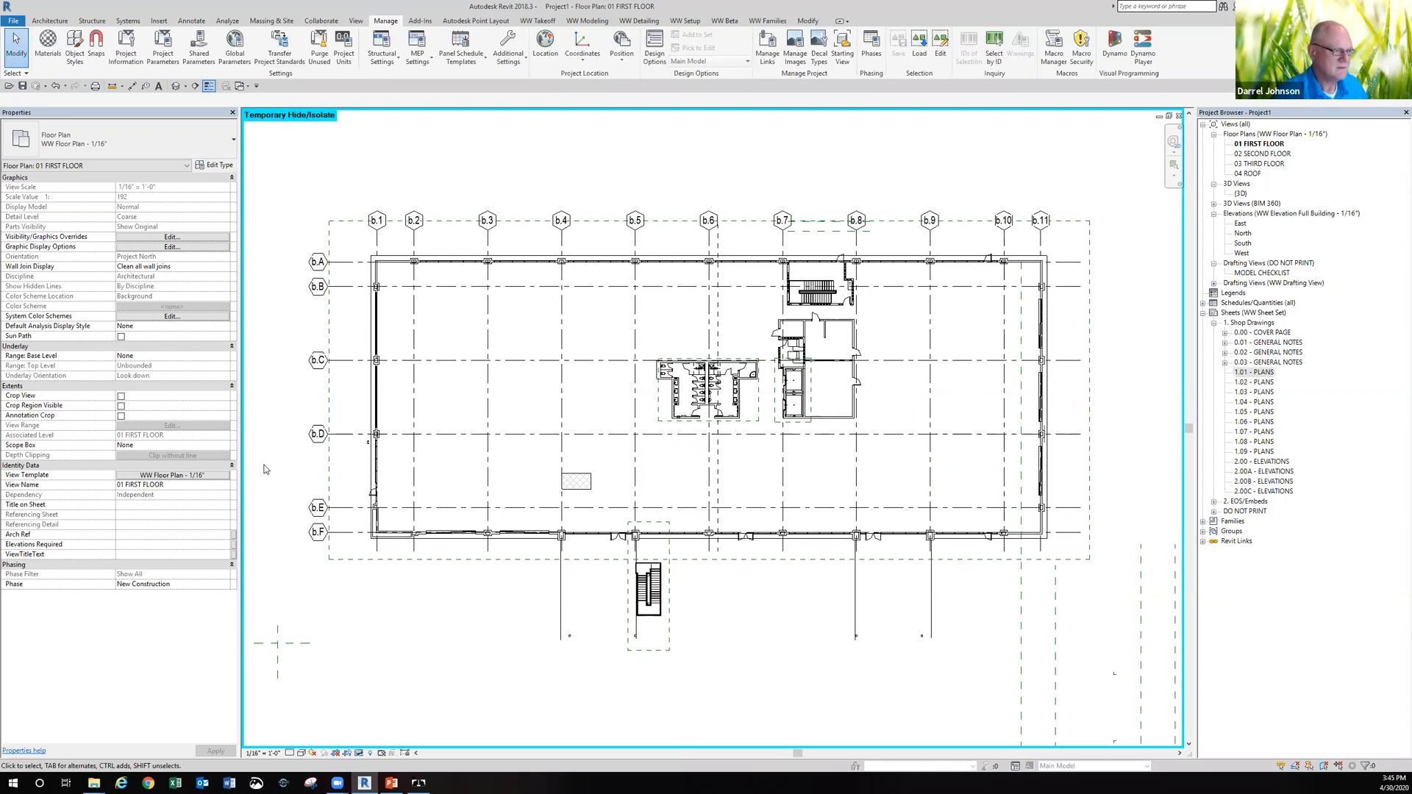
Turn off all annotation categories in the WW Floor Plan - 1/16" view template, apply it, and reset the temporary isolation.
click(220, 477)
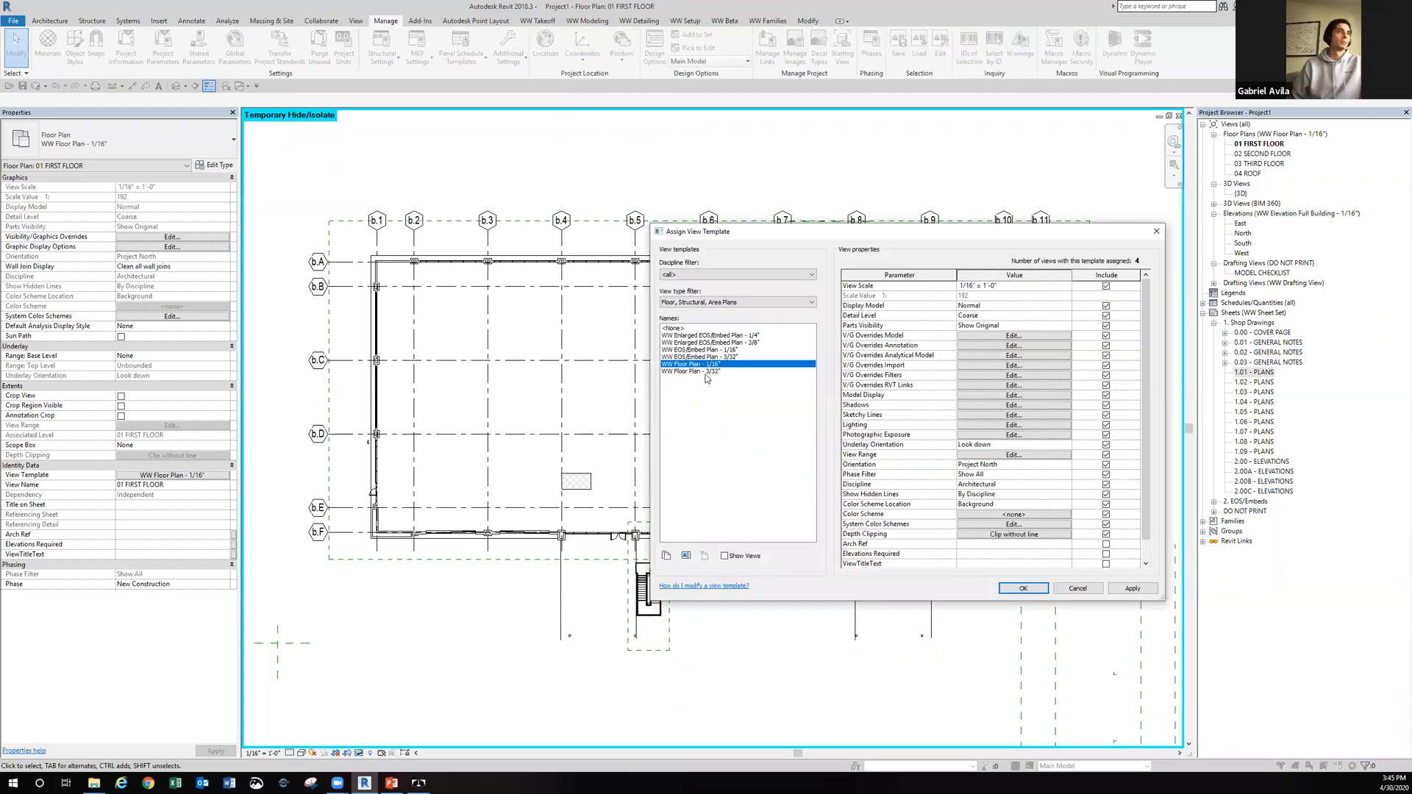
click(1020, 346)
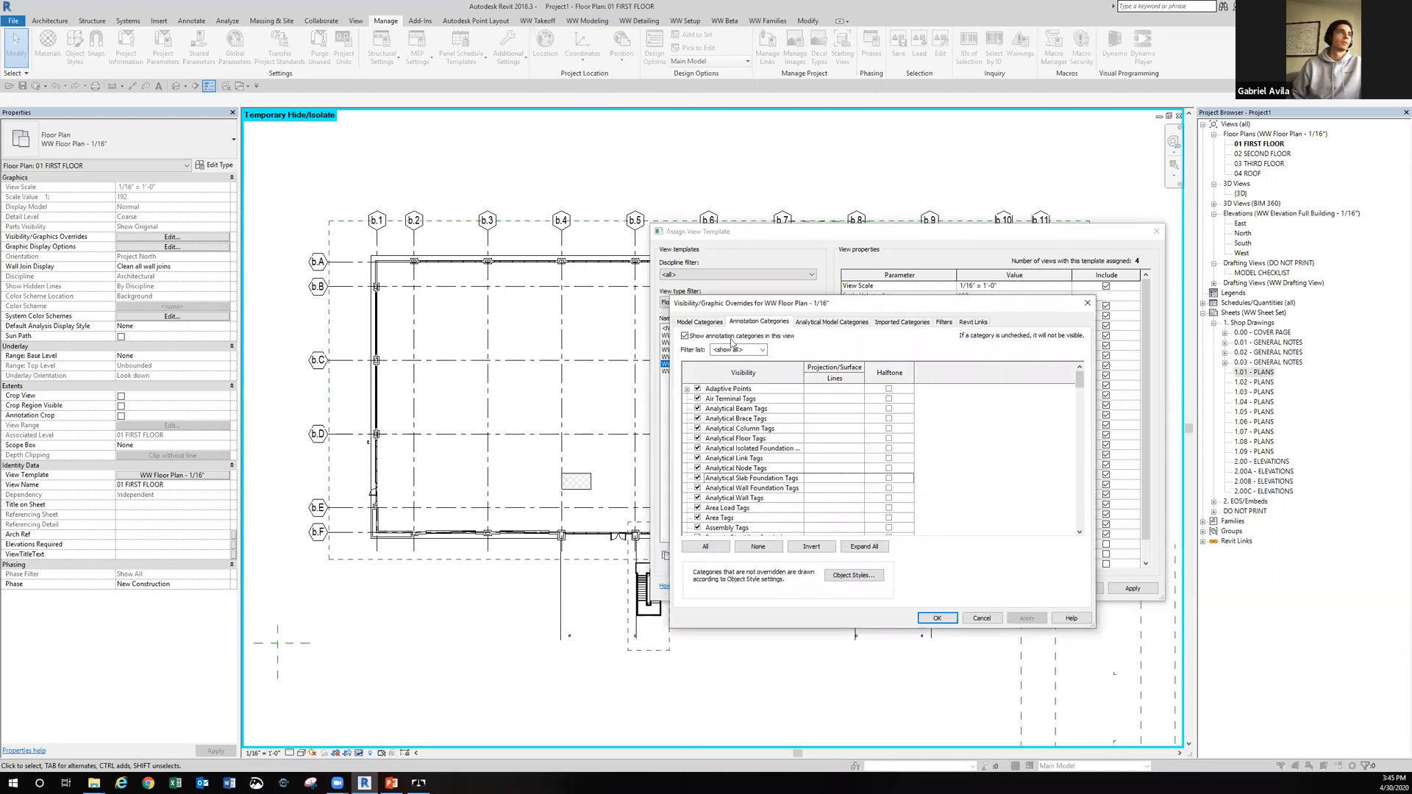
click(686, 336)
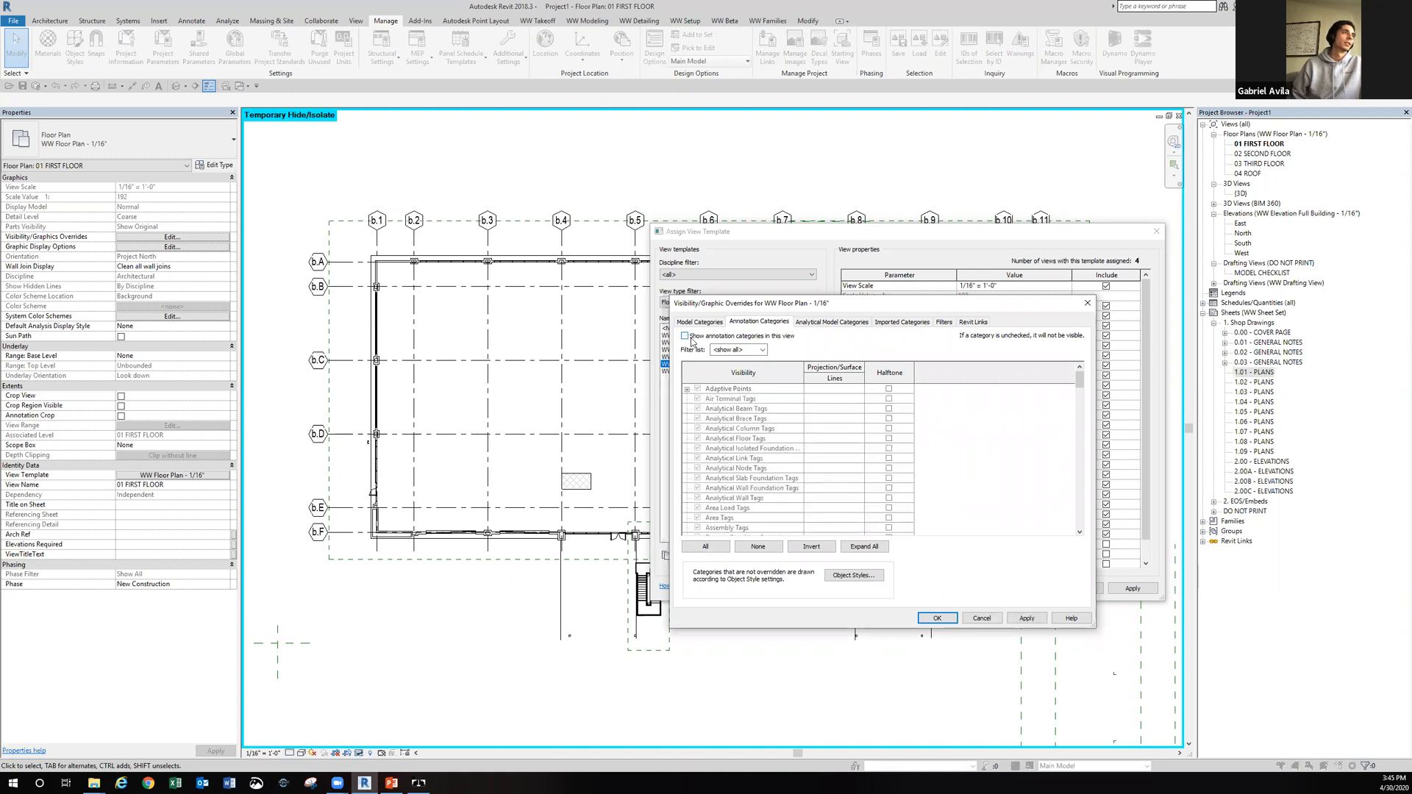
click(937, 618)
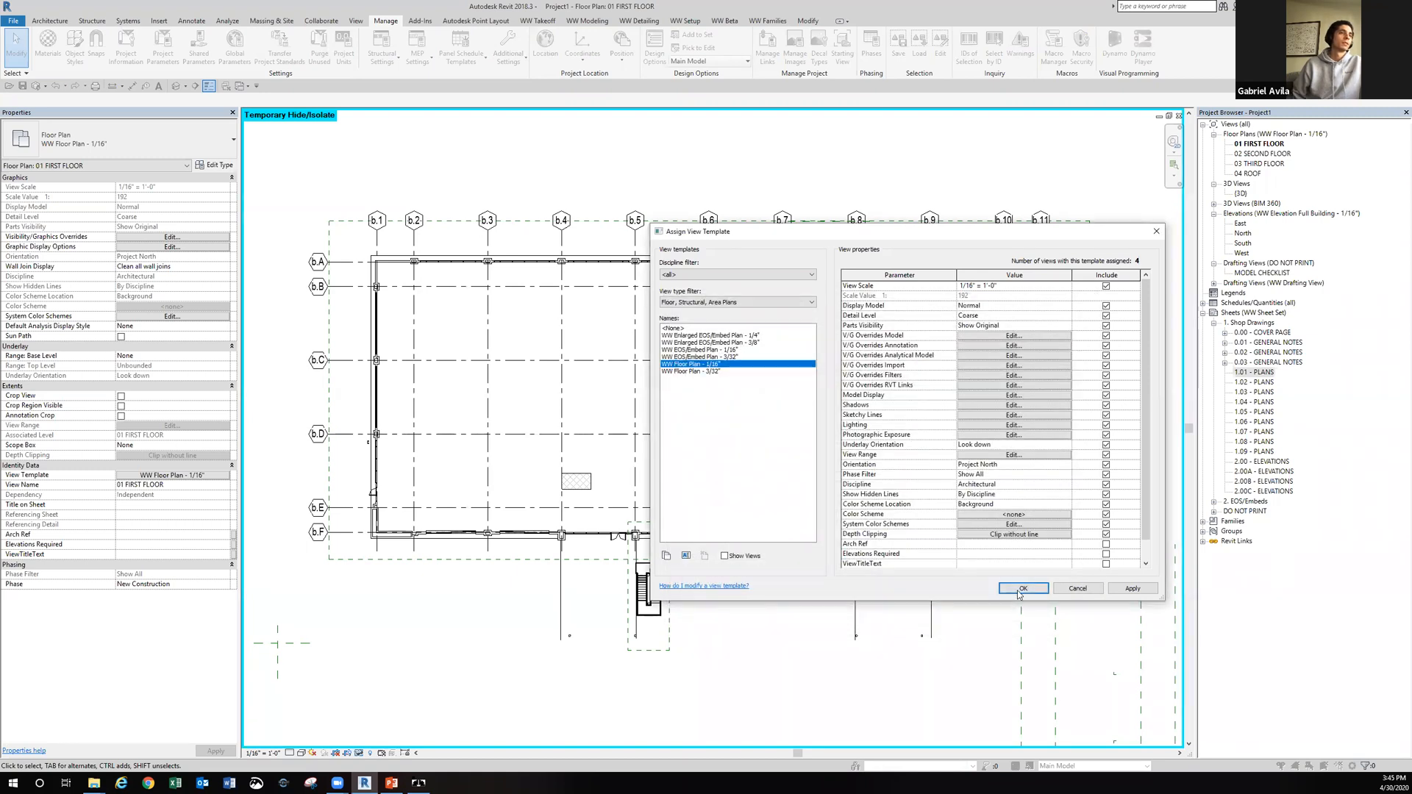
click(1020, 589)
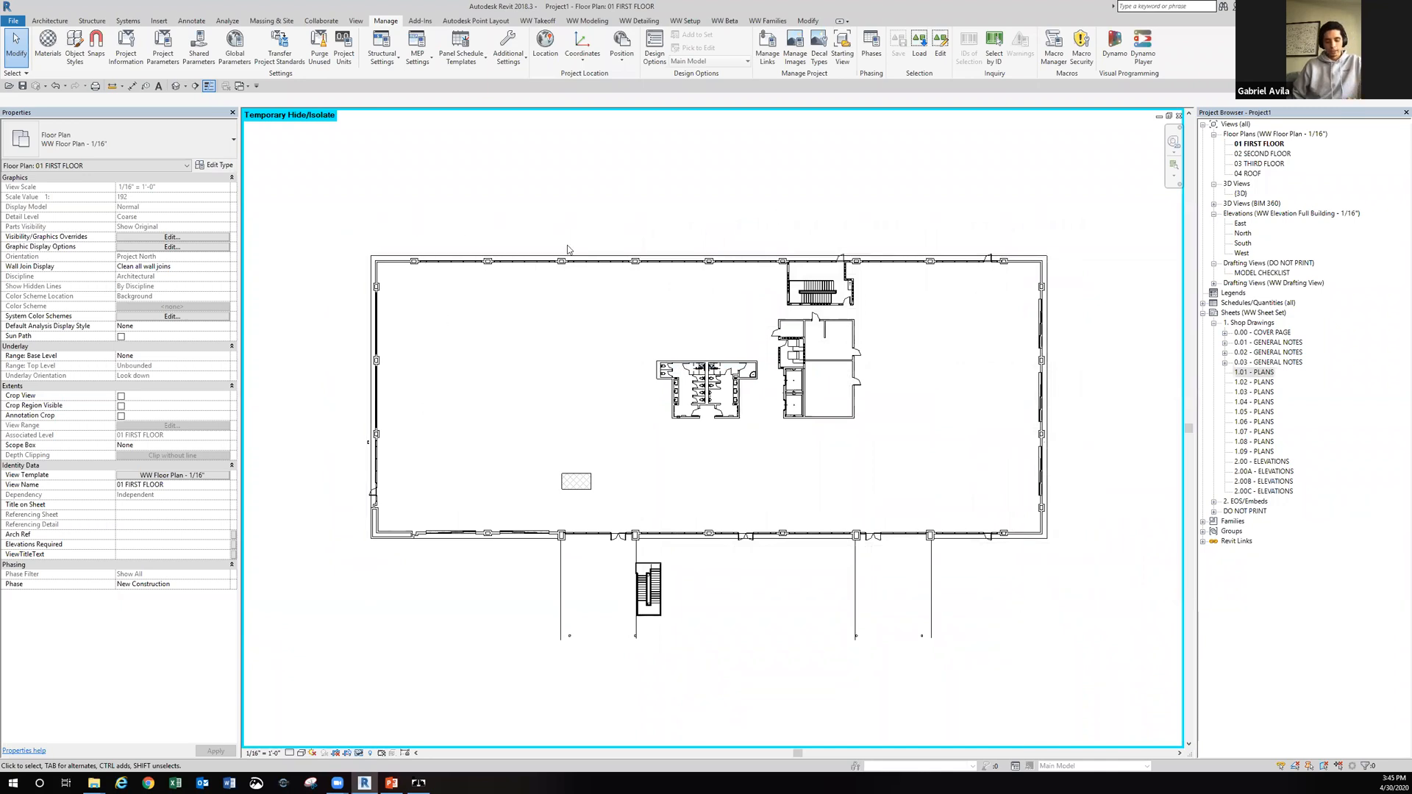
key(h)
key(r)
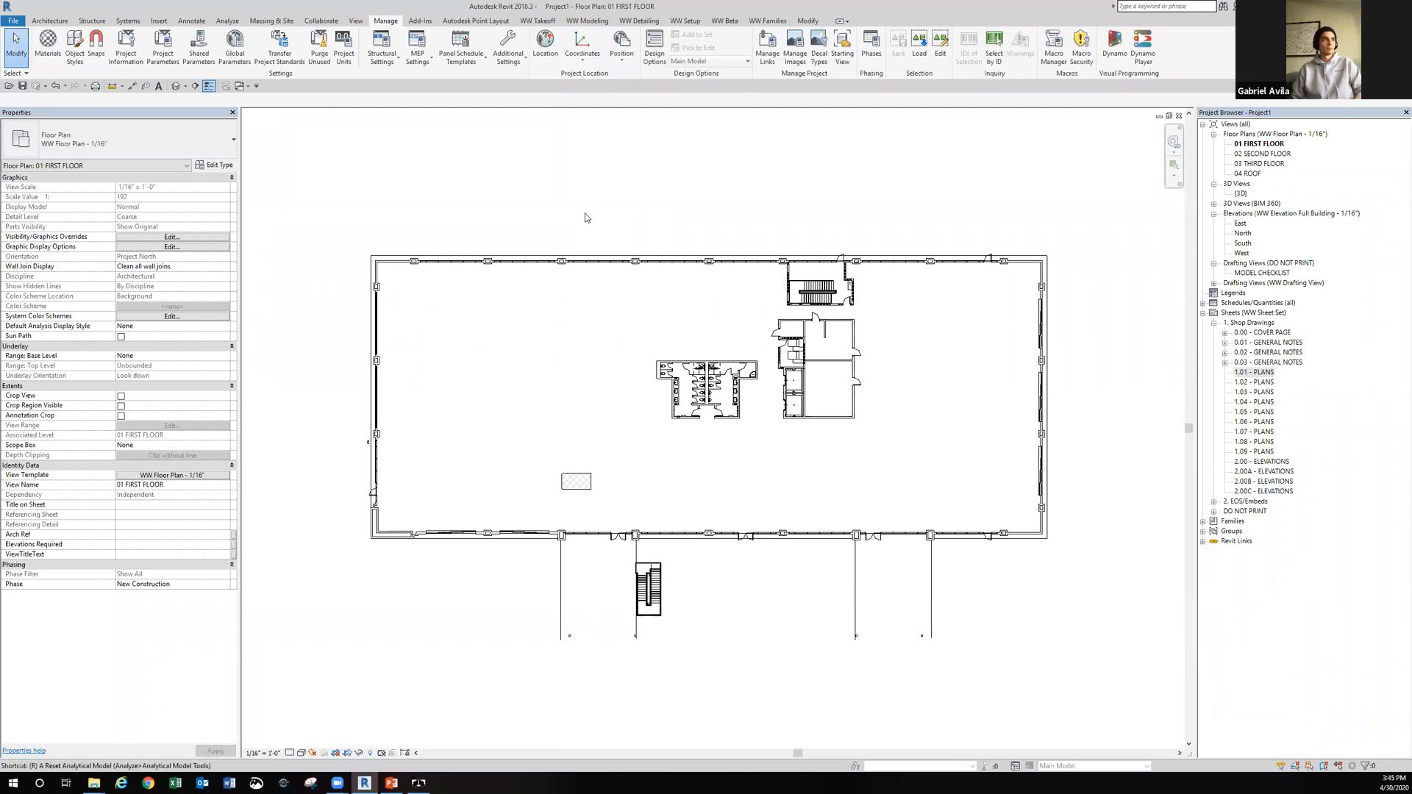
scroll(642, 217, down, 2)
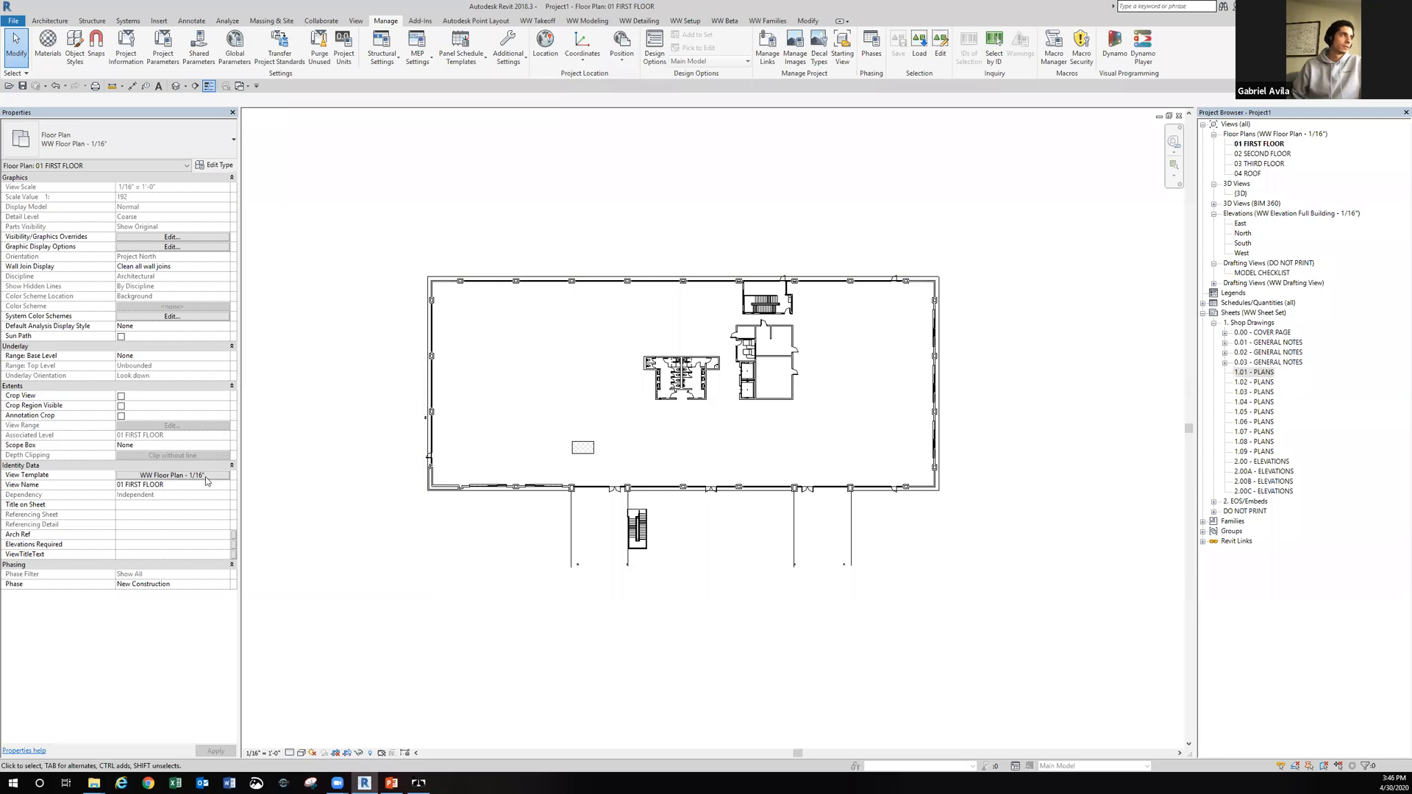
Turn the annotation categories back on in the WW Floor Plan - 1/16" template and open the architectural link's display settings as Custom.
click(206, 476)
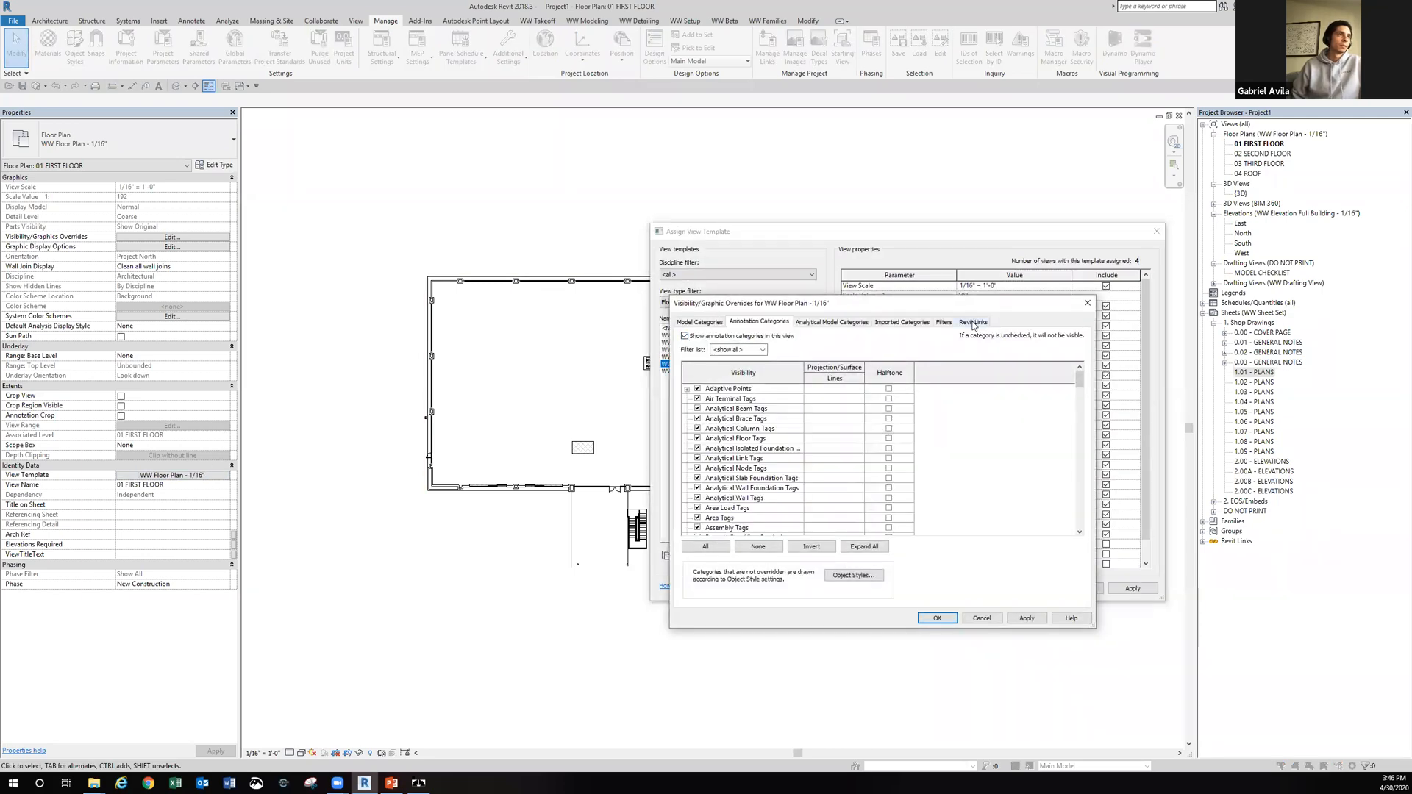
click(973, 322)
click(939, 371)
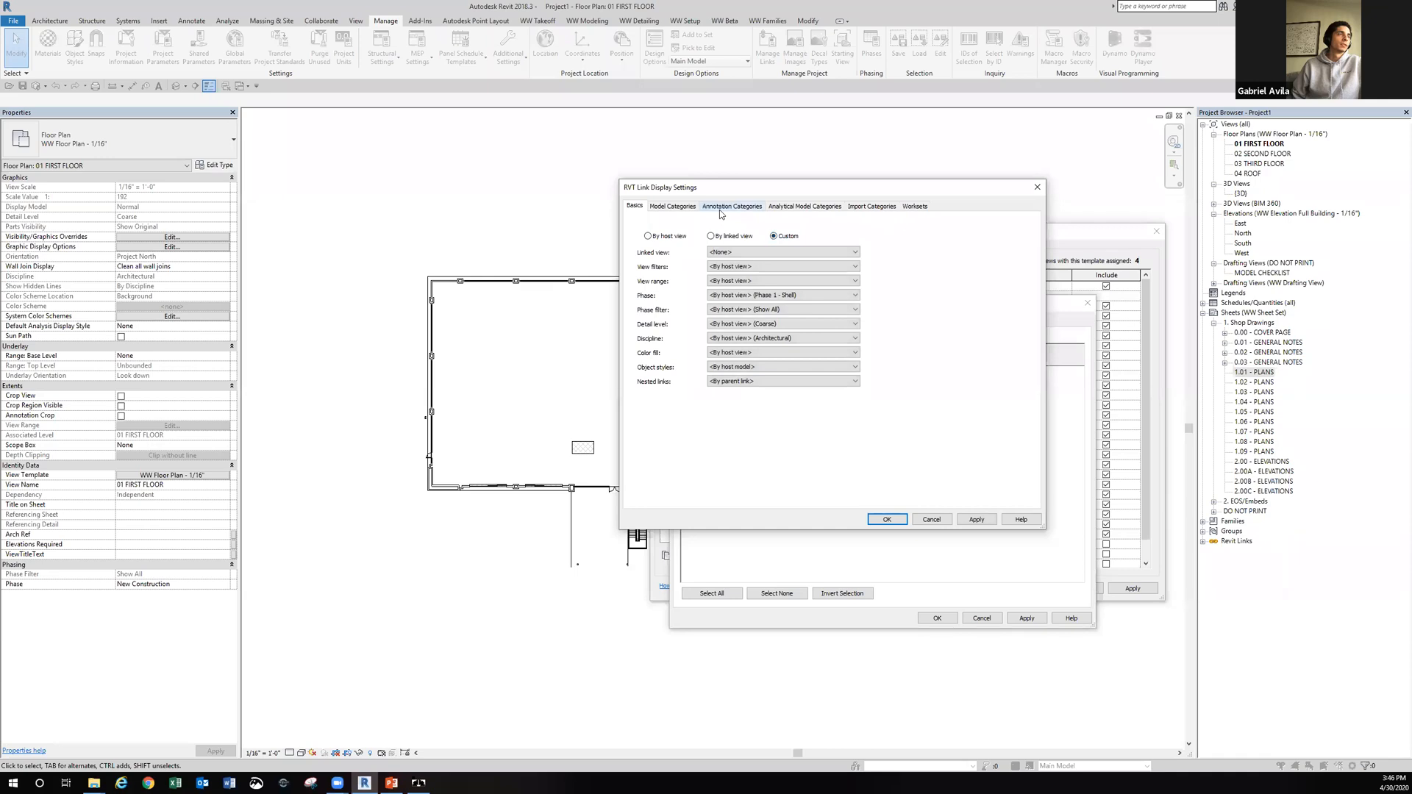
Set the link's annotation categories to Custom, stop showing them in the view, and apply the view template.
click(732, 206)
click(752, 225)
click(750, 246)
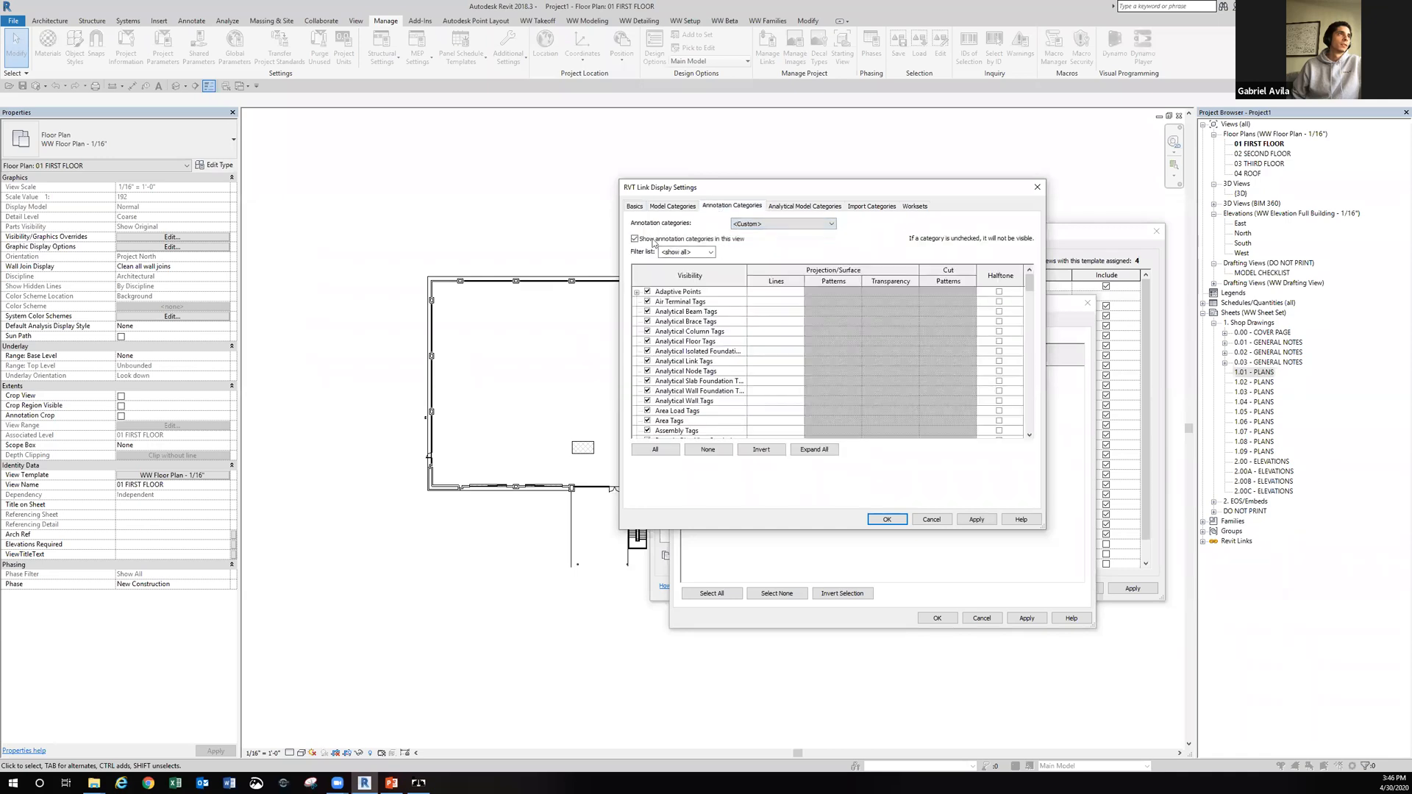
click(635, 239)
click(888, 519)
click(940, 617)
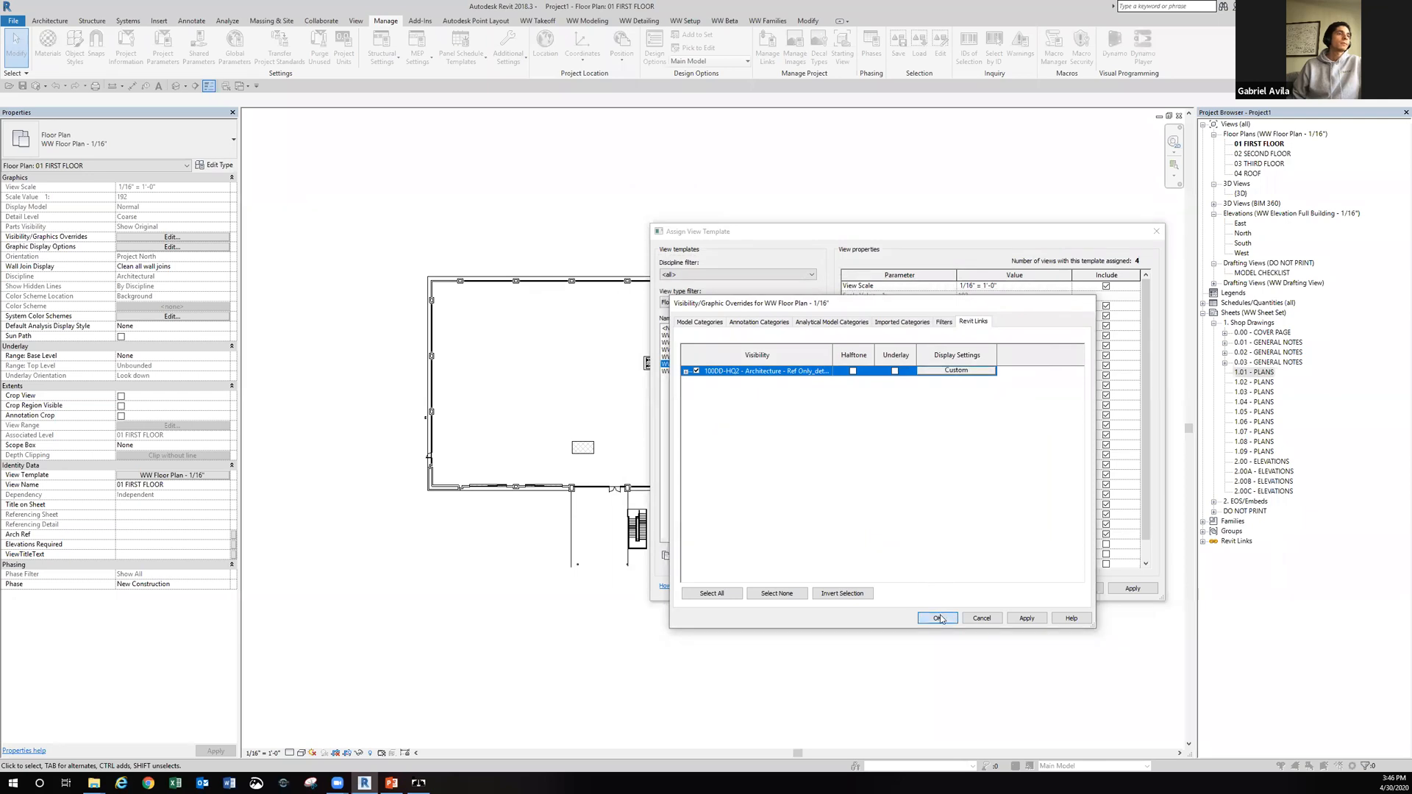
click(1014, 593)
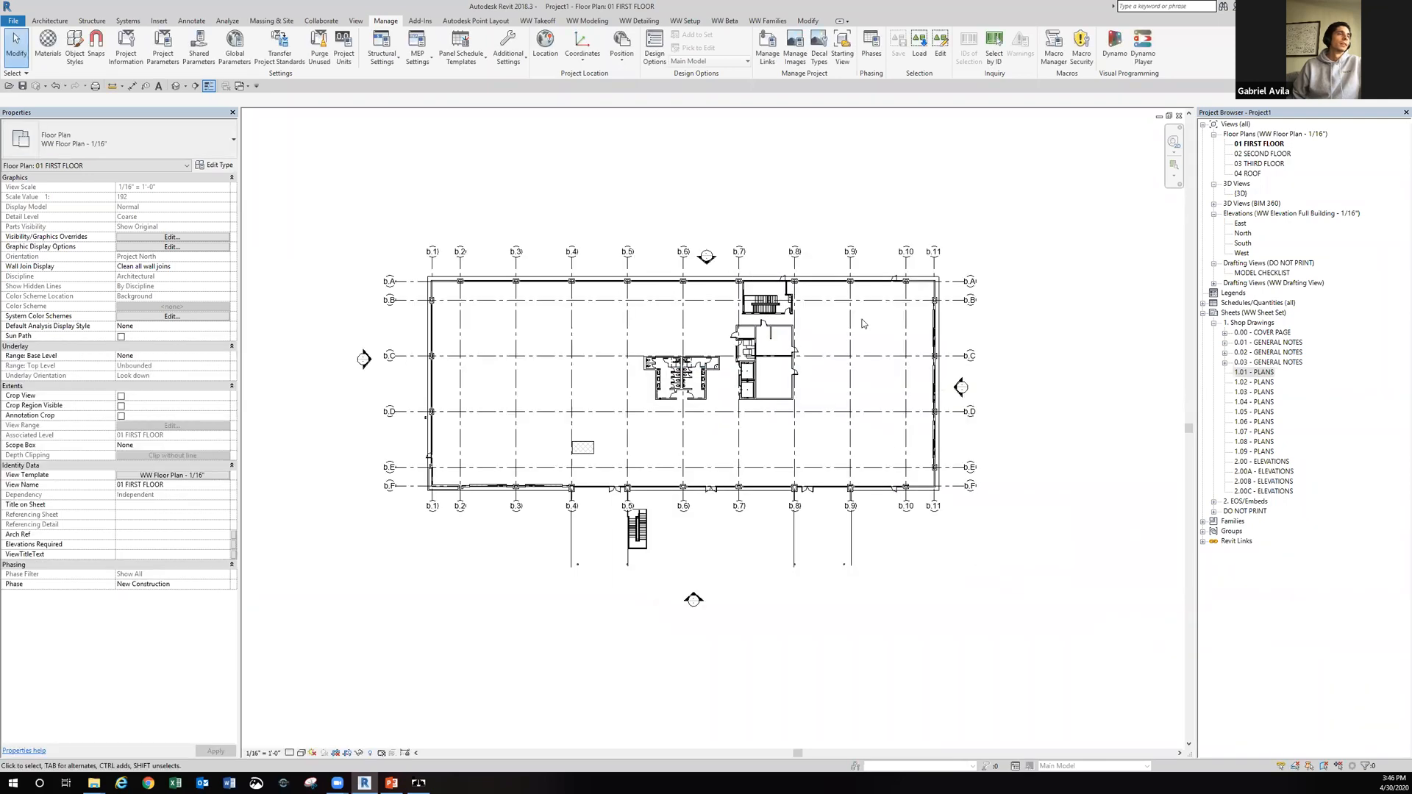
scroll(434, 267, up, 1)
click(432, 269)
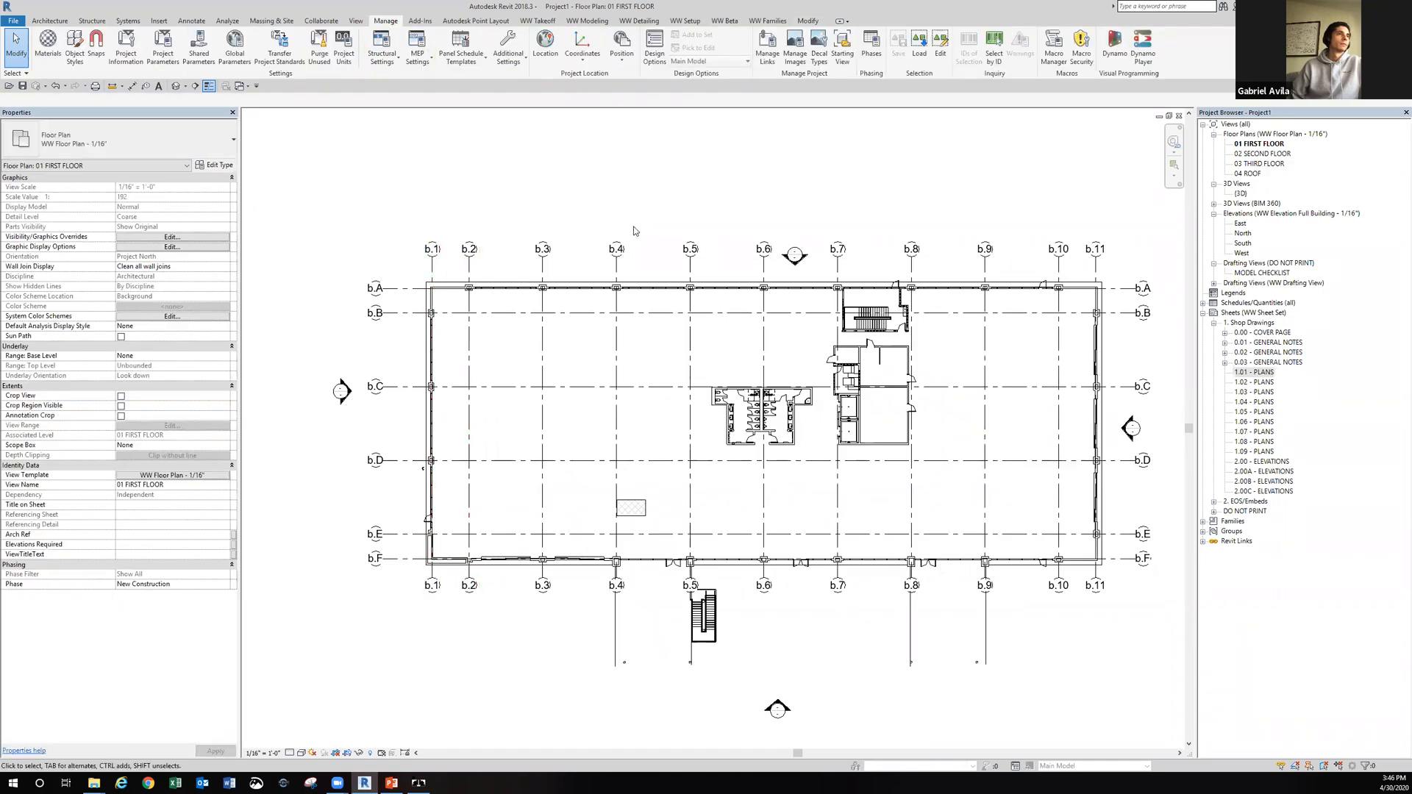
middle_drag(634, 231, 614, 233)
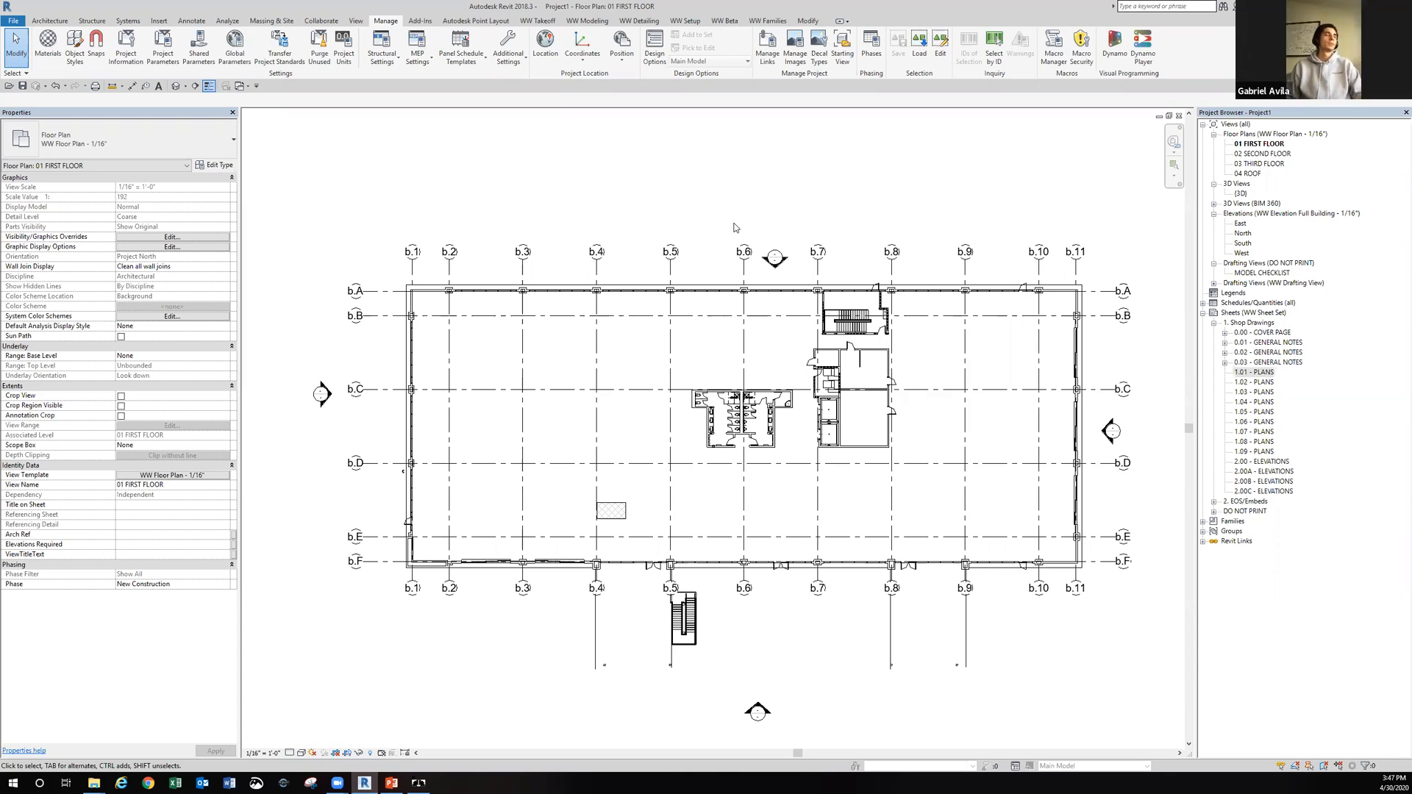
Open the {3D} view, temporarily hide the linked architectural model to check what the project itself contains, and restore it.
double_click(1241, 194)
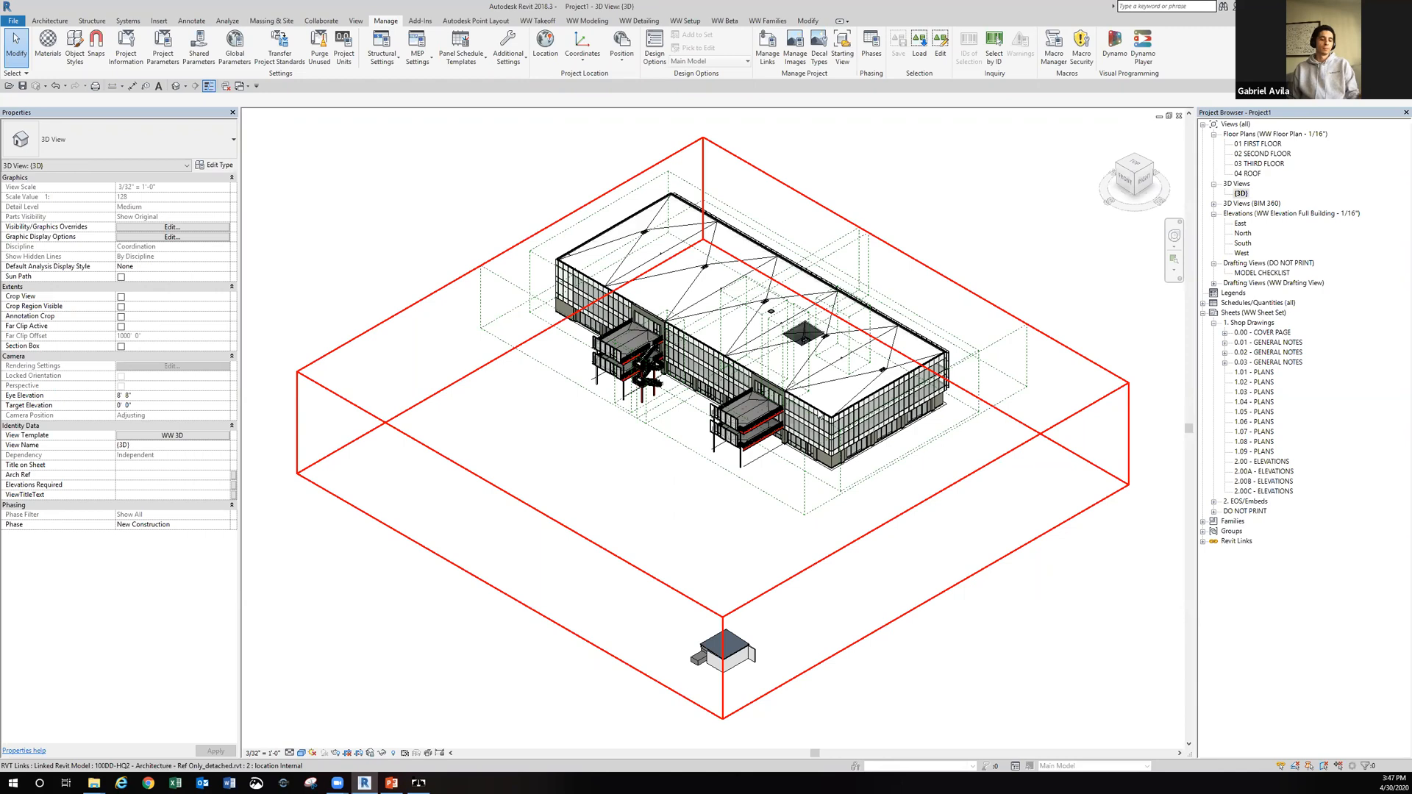
click(819, 415)
key(h)
key(h)
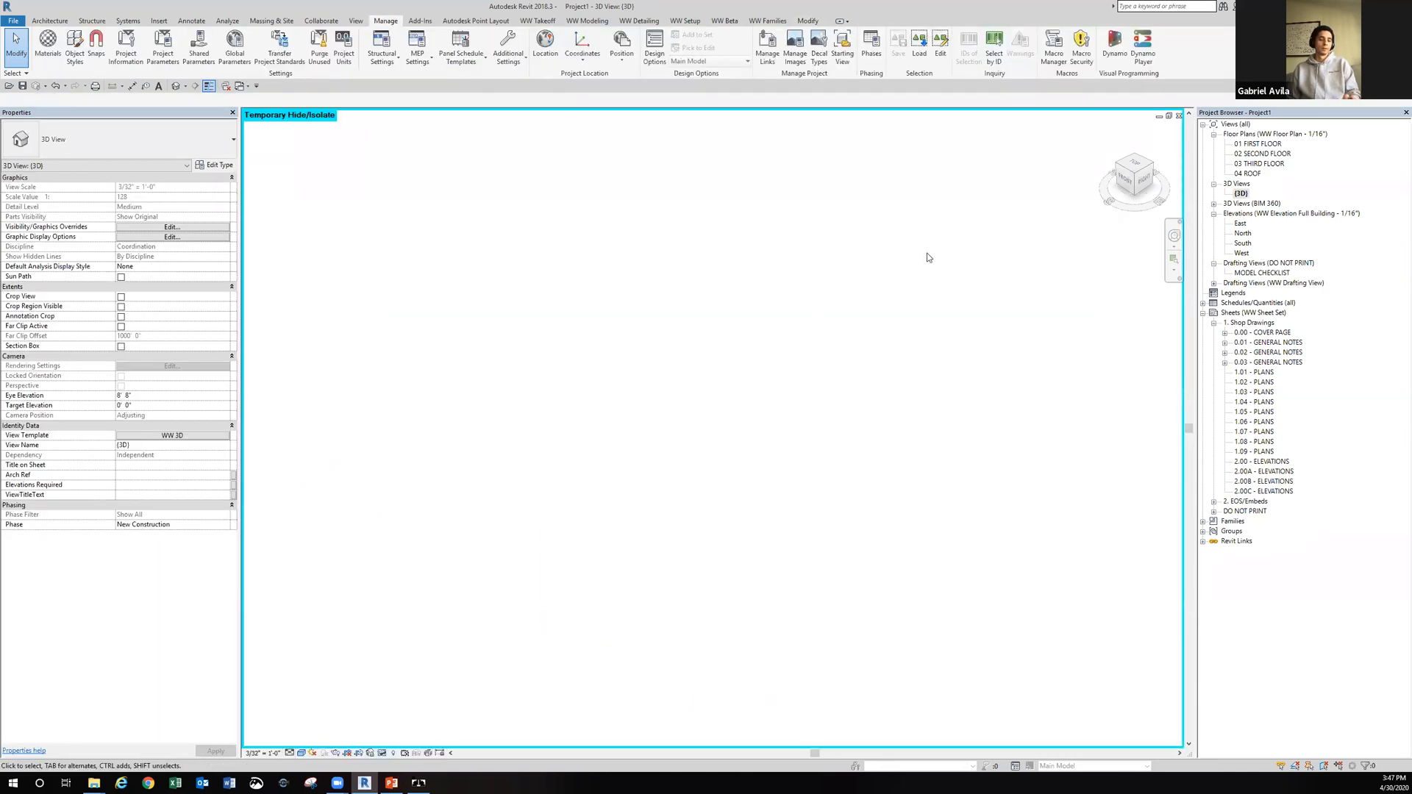
key(h)
key(r)
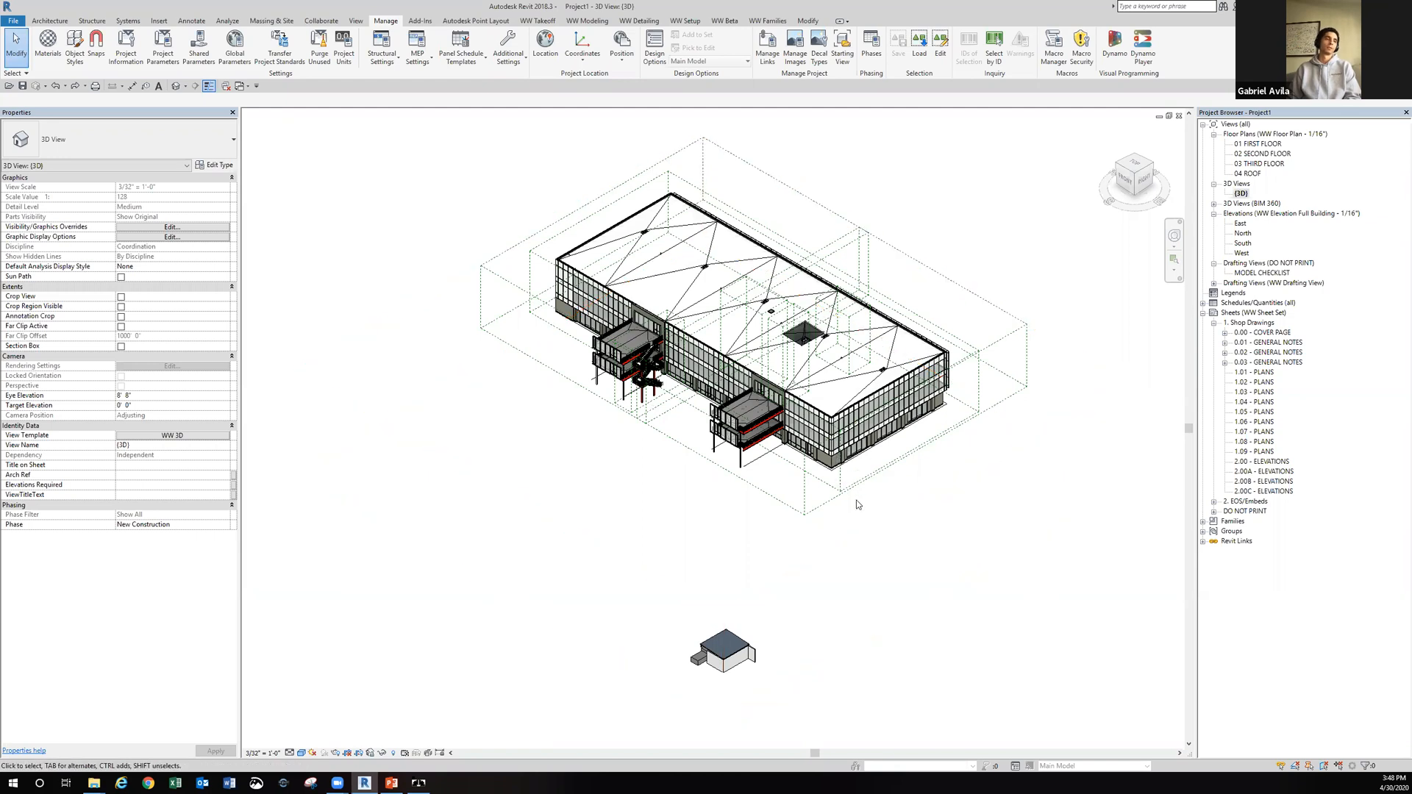
Look at the linked building up close in 3D, and return to the 01 FIRST FLOOR plan fitted in view.
scroll(853, 507, up, 5)
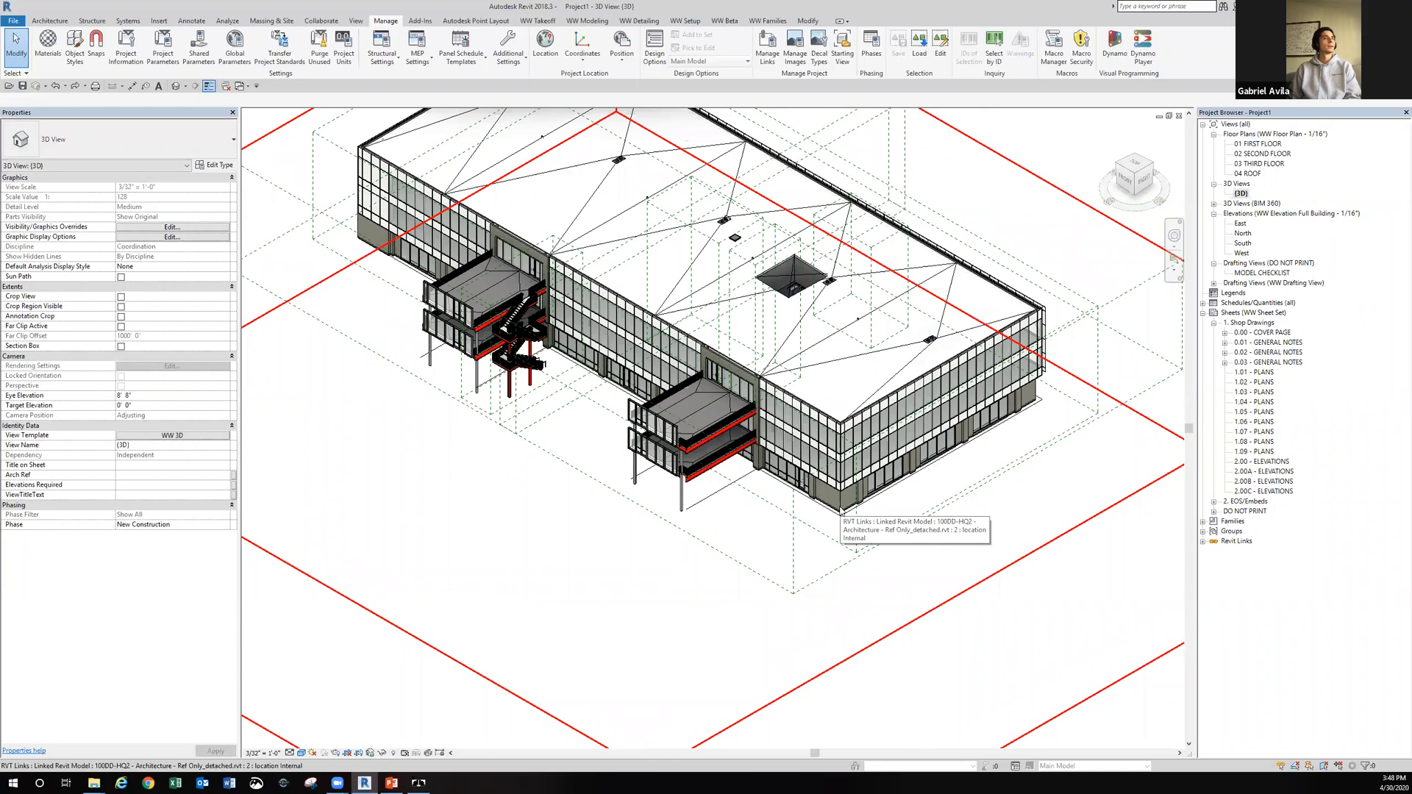
double_click(1258, 145)
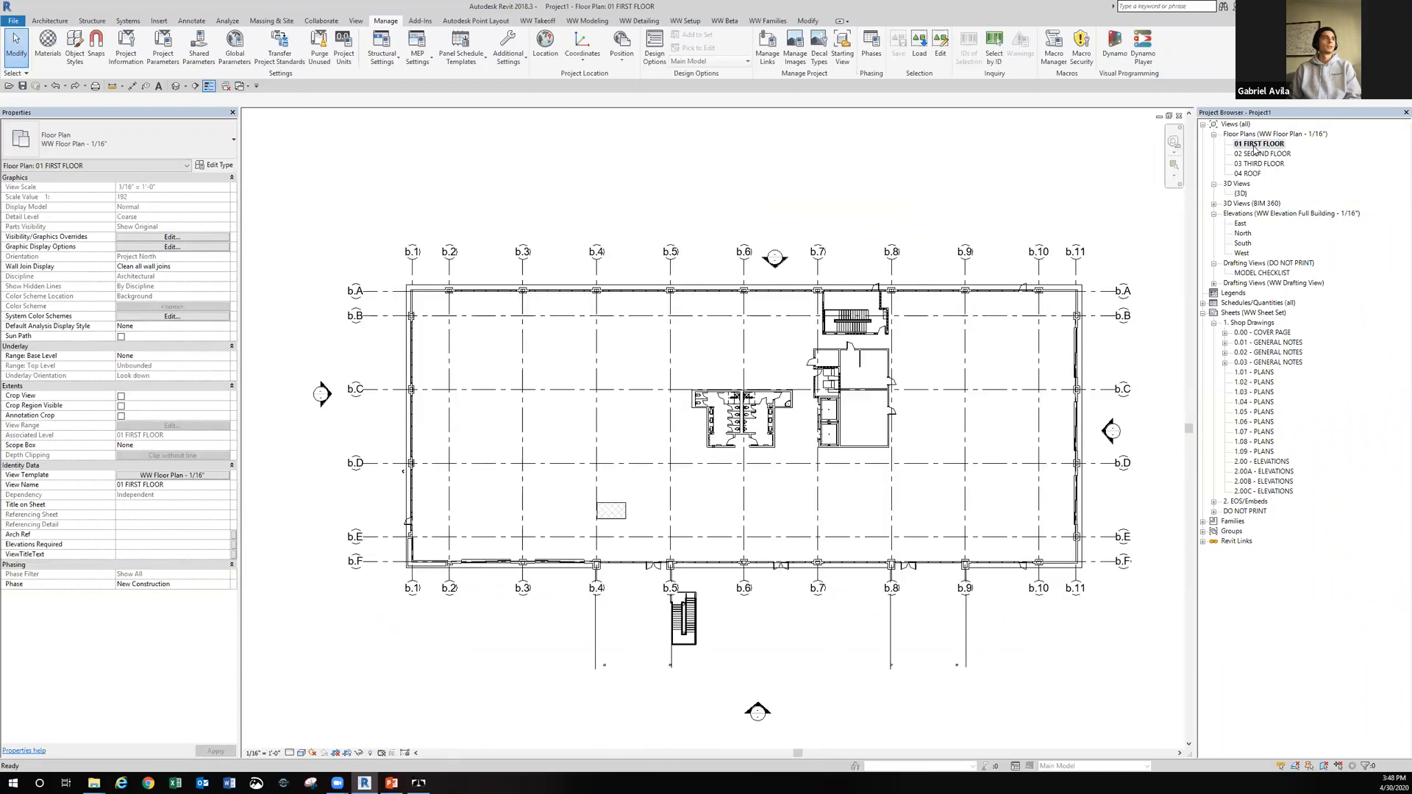
key(z)
key(f)
middle_drag(849, 315, 856, 340)
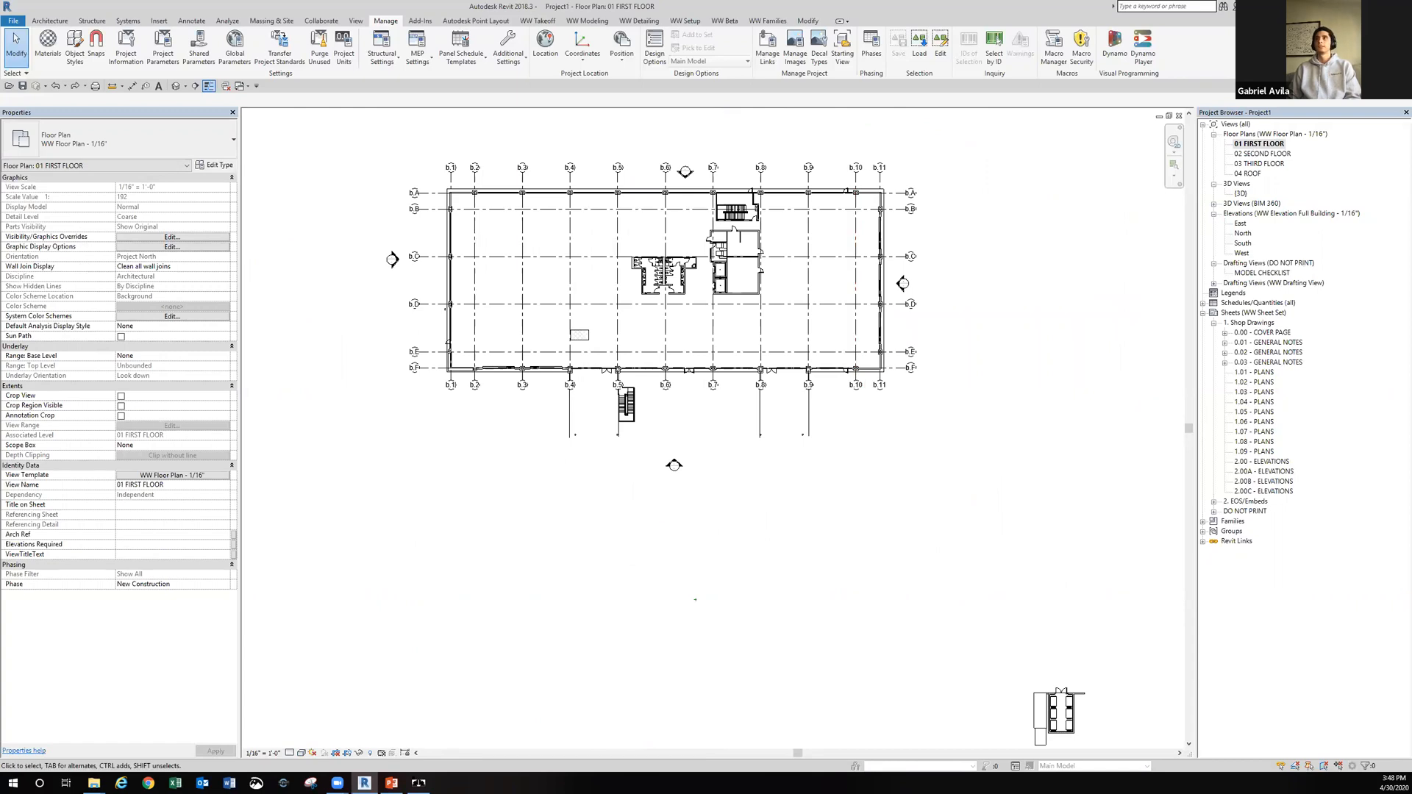